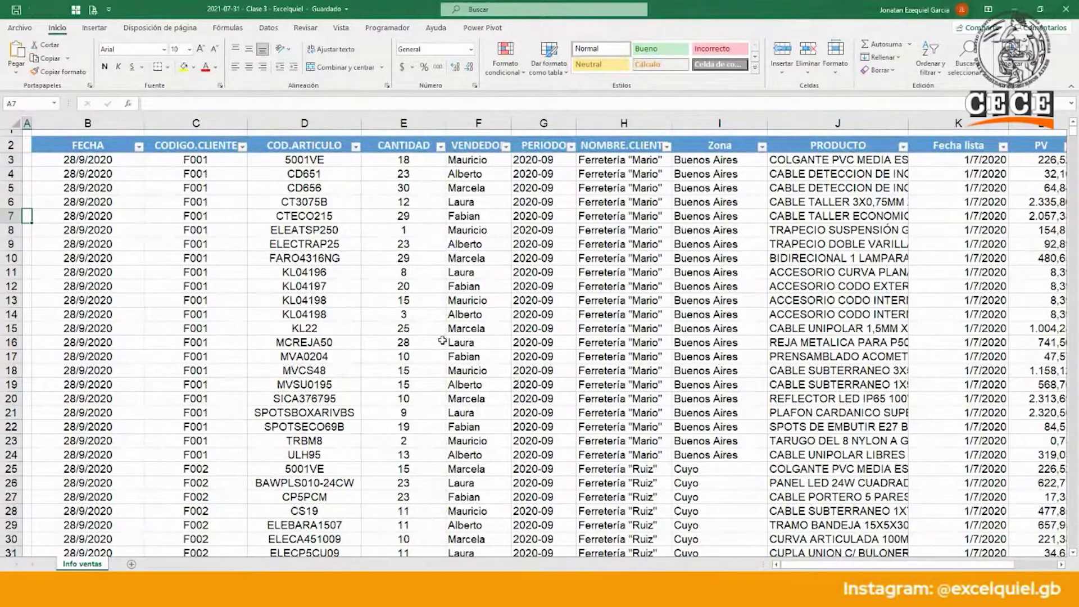
# - Examine the sales table's columns and their data across the sheet through to TOTAL
pyautogui.press('Right')
pyautogui.press('Right')
pyautogui.press('Right')
pyautogui.press('Up')
pyautogui.press('Right')
pyautogui.press('Right')
pyautogui.press('Right')
pyautogui.press('Right')
pyautogui.press('Right')
pyautogui.press('Right')
pyautogui.press('Right')
pyautogui.press('Right')
pyautogui.press('Right')
pyautogui.press('Right')
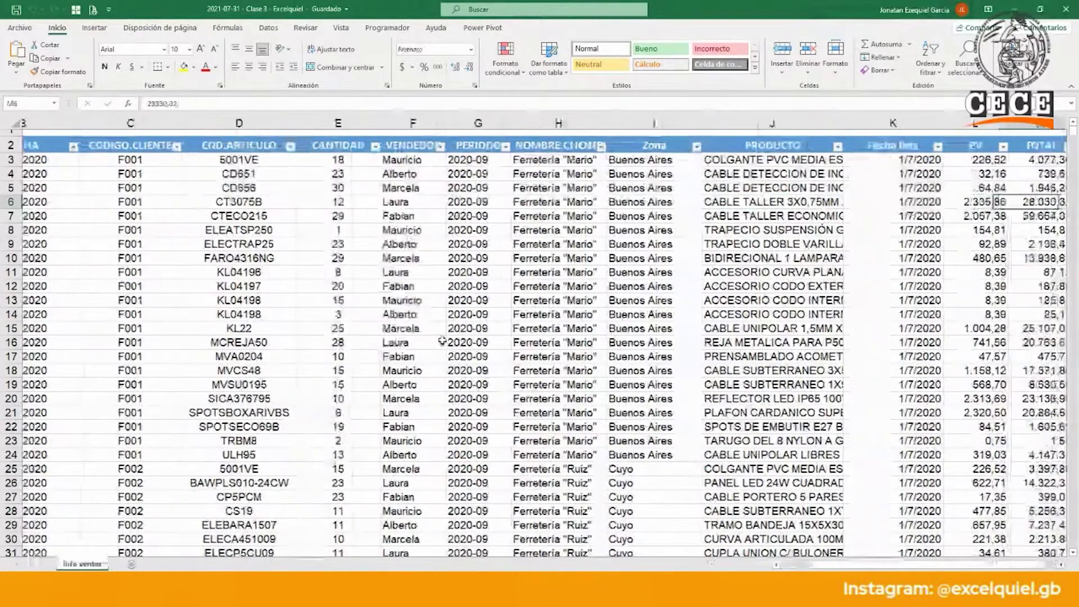
pyautogui.press('Left')
pyautogui.press('Left')
pyautogui.press('Up')
pyautogui.press('Left')
pyautogui.press('Up')
pyautogui.press('Up')
pyautogui.press('Up')
pyautogui.press('Left')
pyautogui.press('Down')
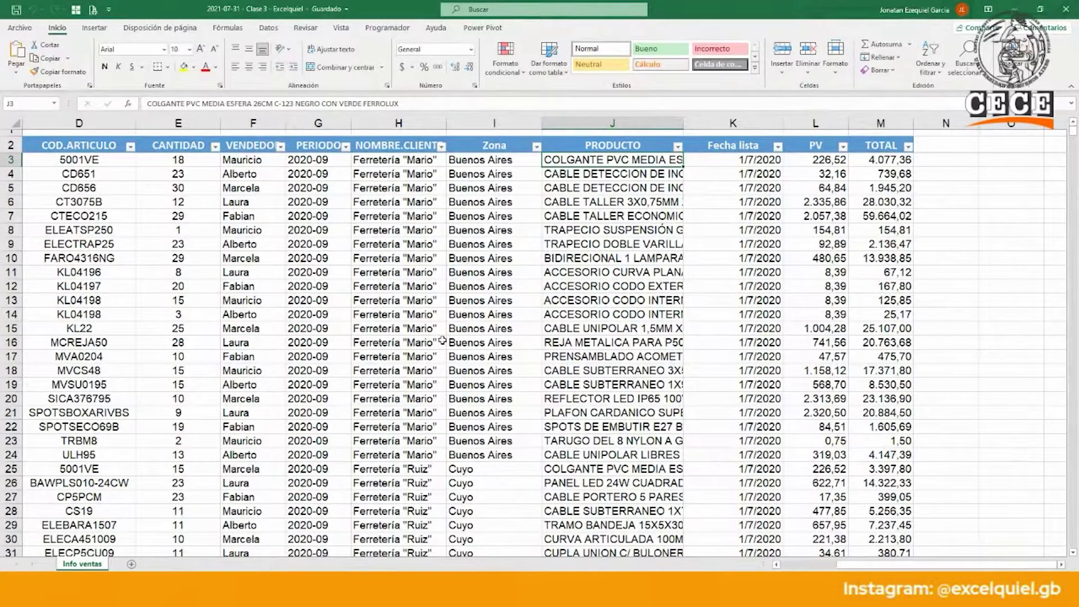
pyautogui.press('Left')
pyautogui.press('Up')
pyautogui.press('Up')
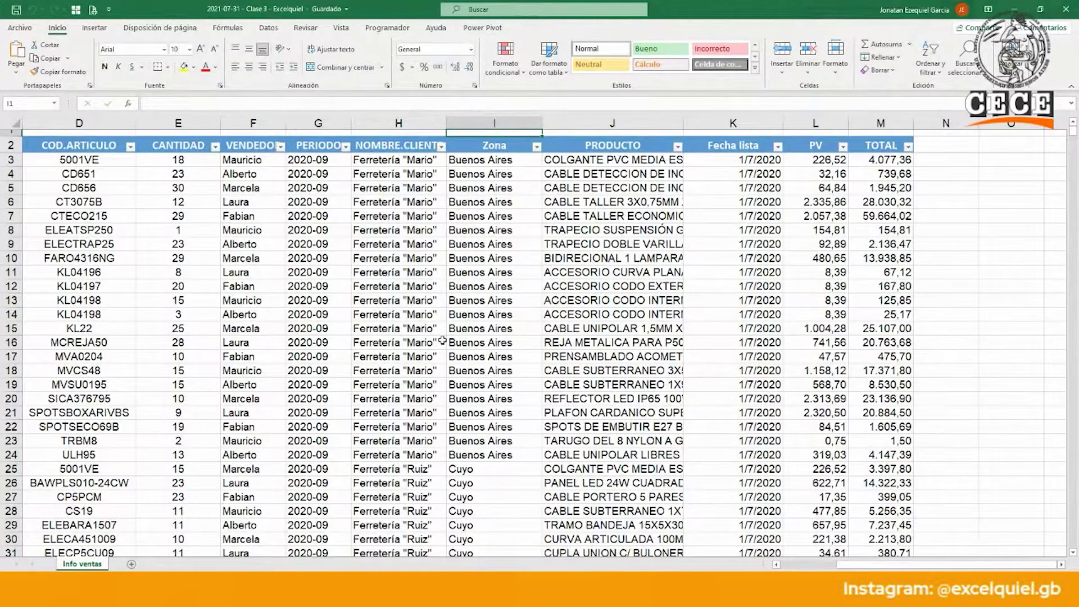
# - Create a pivot table on a new worksheet from the whole sales table, range B2:M46445 including the headers
pyautogui.press('Down')
pyautogui.press('Left')
pyautogui.press('Left')
pyautogui.press('Left')
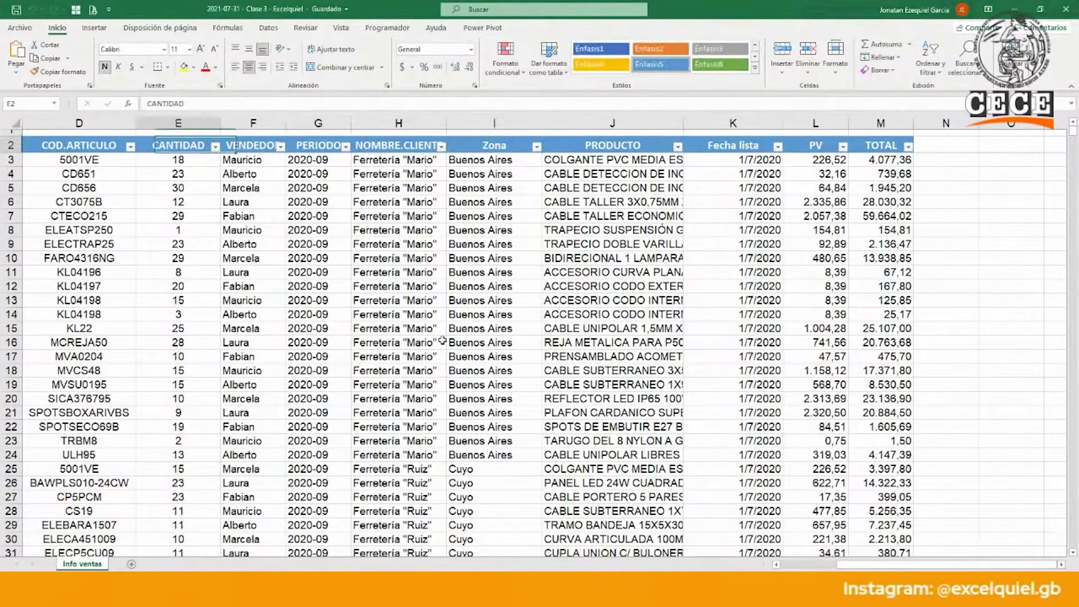
pyautogui.press('Left')
pyautogui.press('Left')
pyautogui.press('Left')
pyautogui.press('Left')
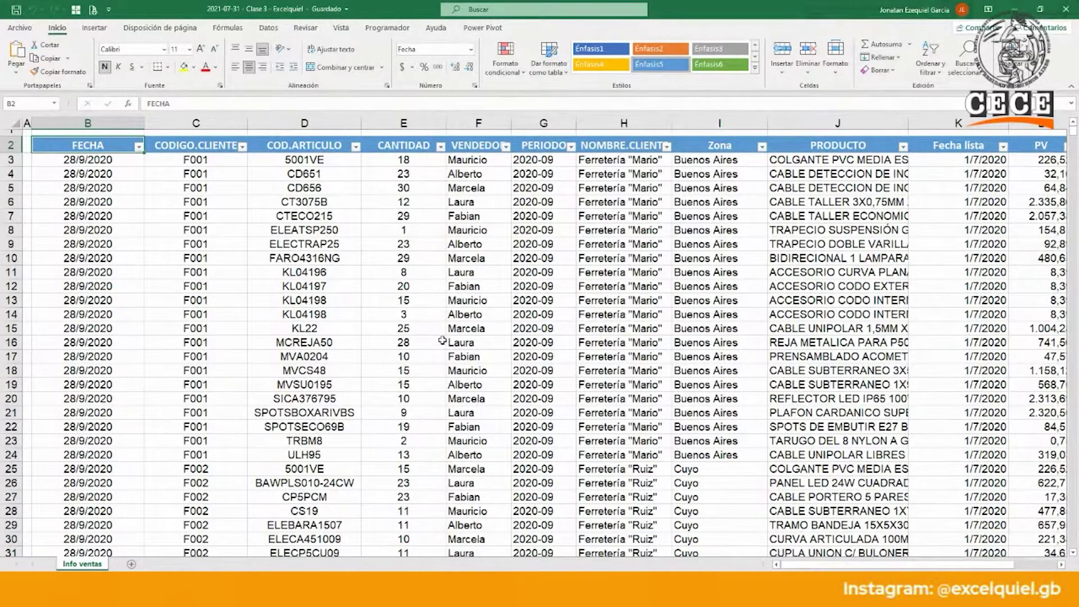
pyautogui.hotkey('ctrl', 'shift', 'Down')
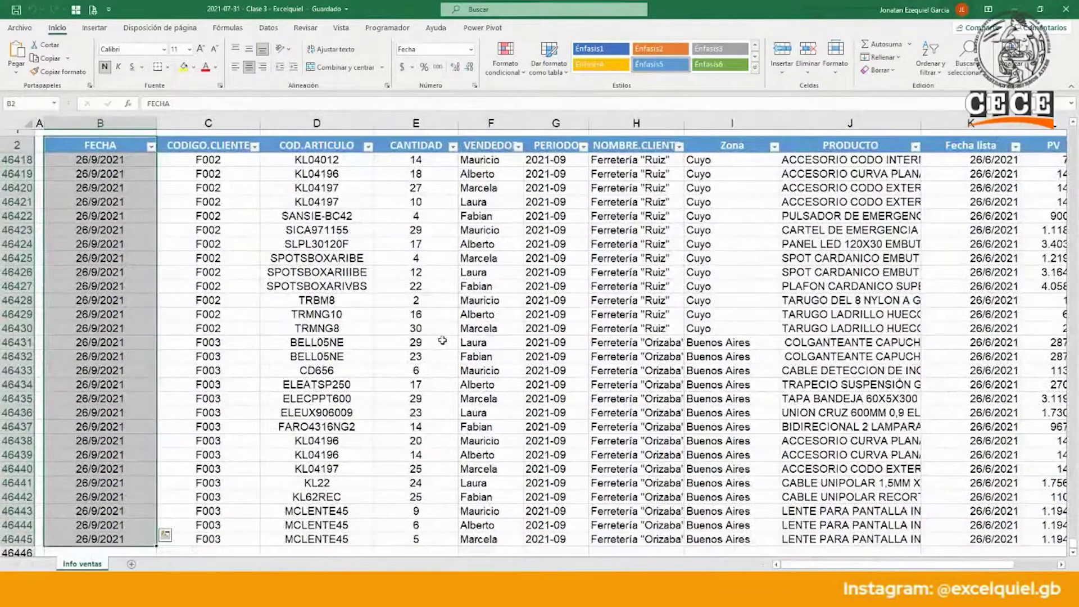
pyautogui.hotkey('ctrl', 'shift', 'Right')
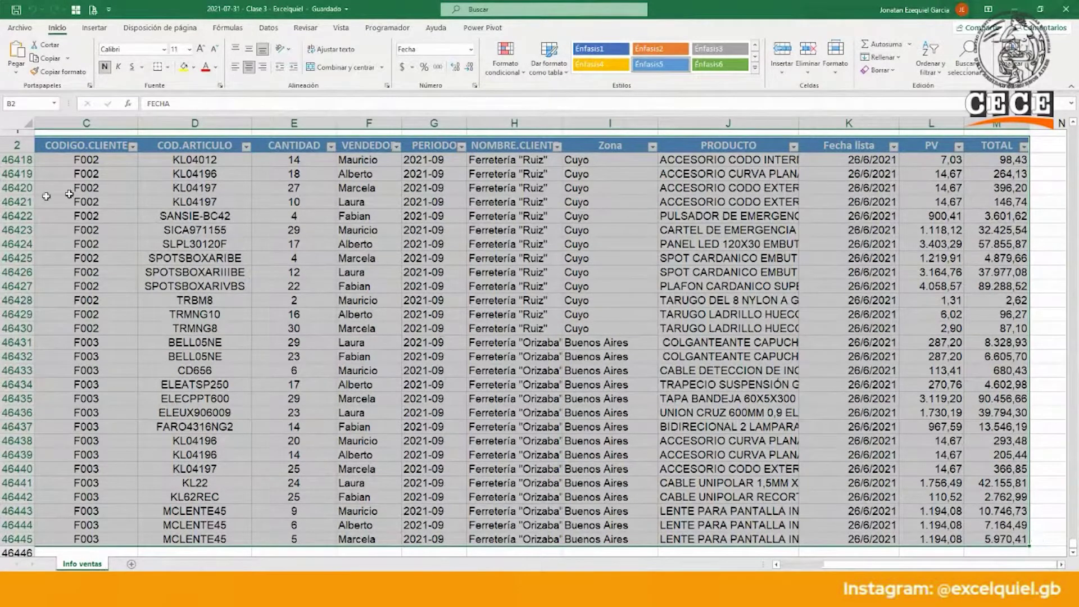
pyautogui.click(94, 28)
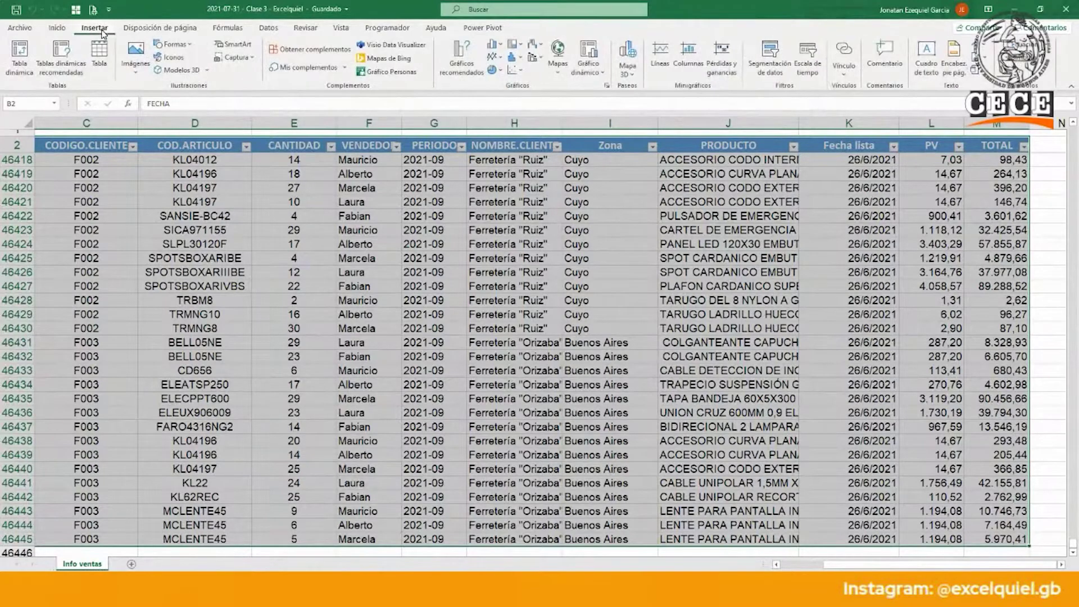
pyautogui.click(19, 56)
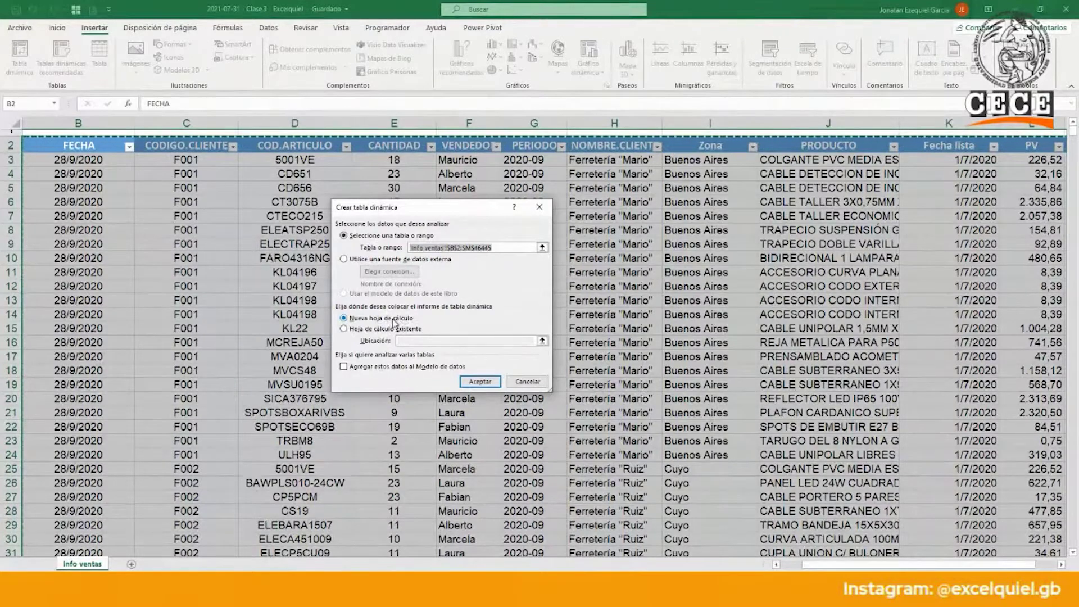
pyautogui.click(481, 382)
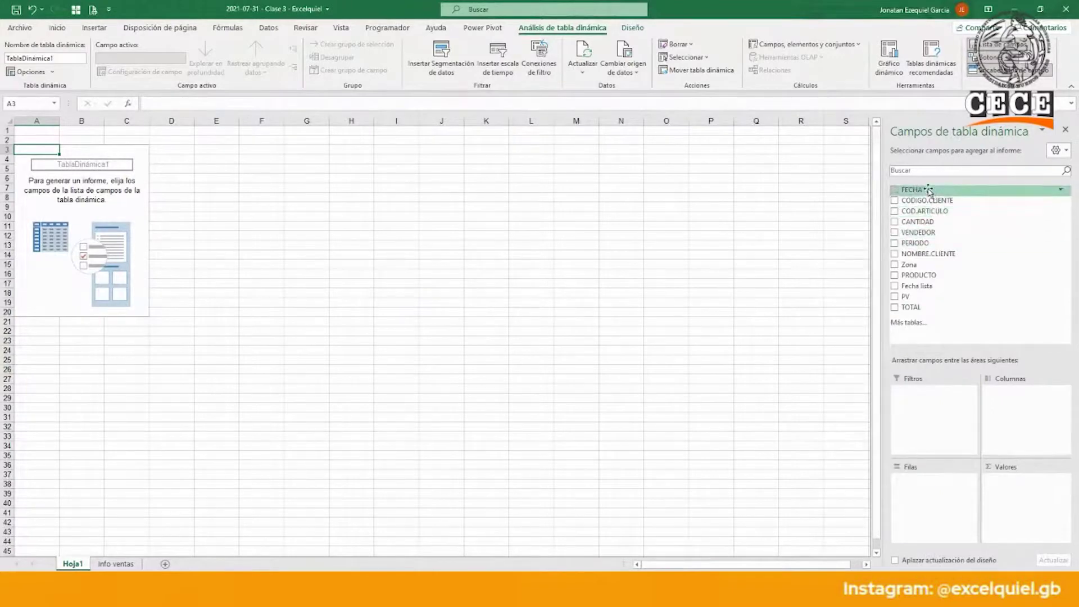
# - Build the pivot table with PERIODO as the row field and the sum of TOTAL as the value field
pyautogui.moveTo(942, 244); pyautogui.dragTo(950, 496)
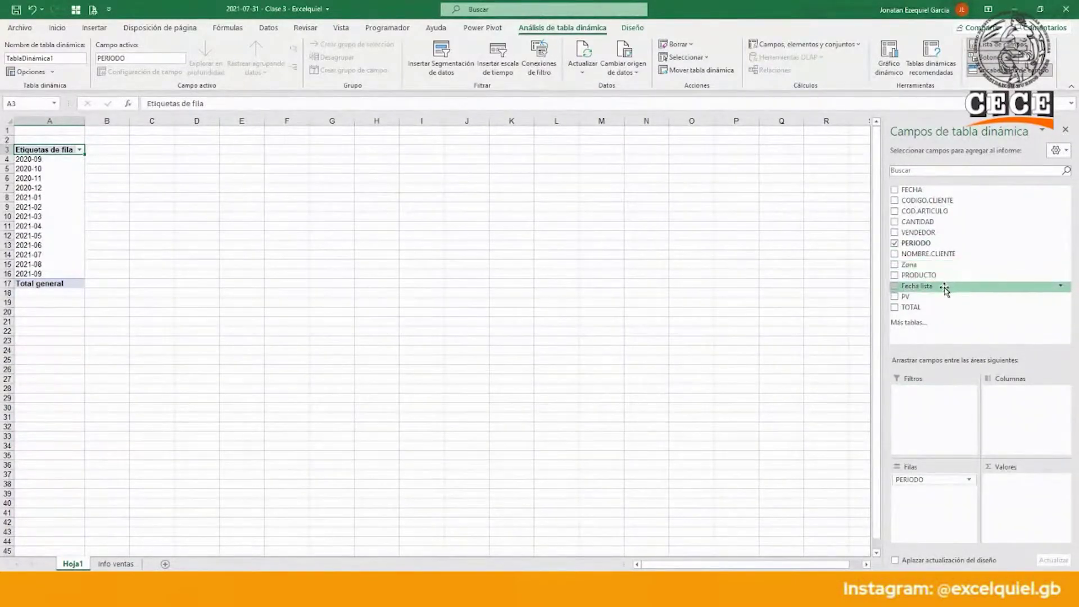
pyautogui.moveTo(936, 317); pyautogui.dragTo(1027, 506)
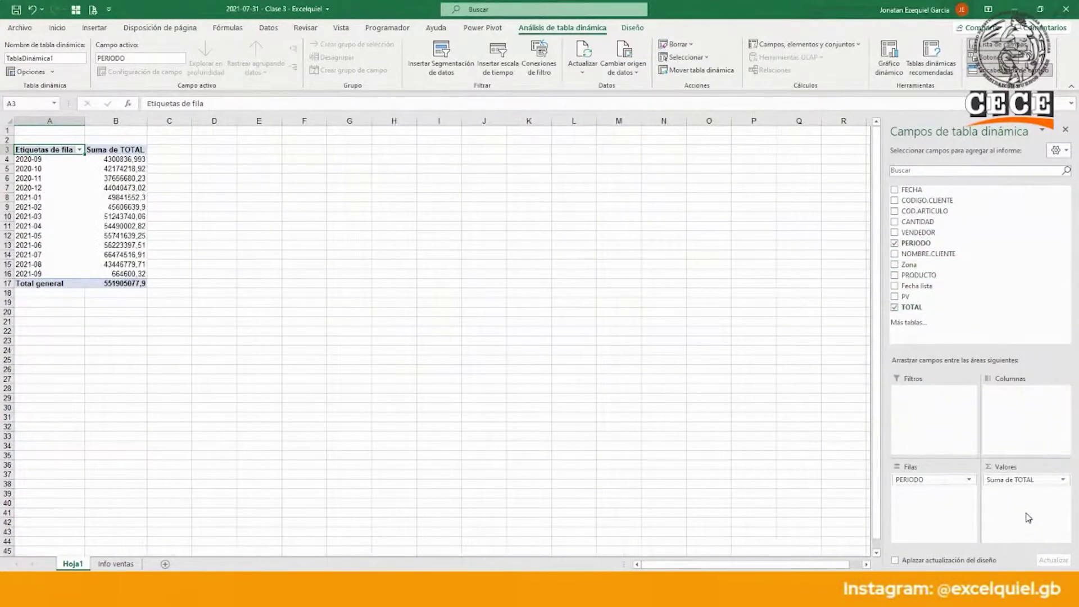
pyautogui.keyDown('ctrl'); pyautogui.scroll(5, 433, 386); pyautogui.keyUp('ctrl')
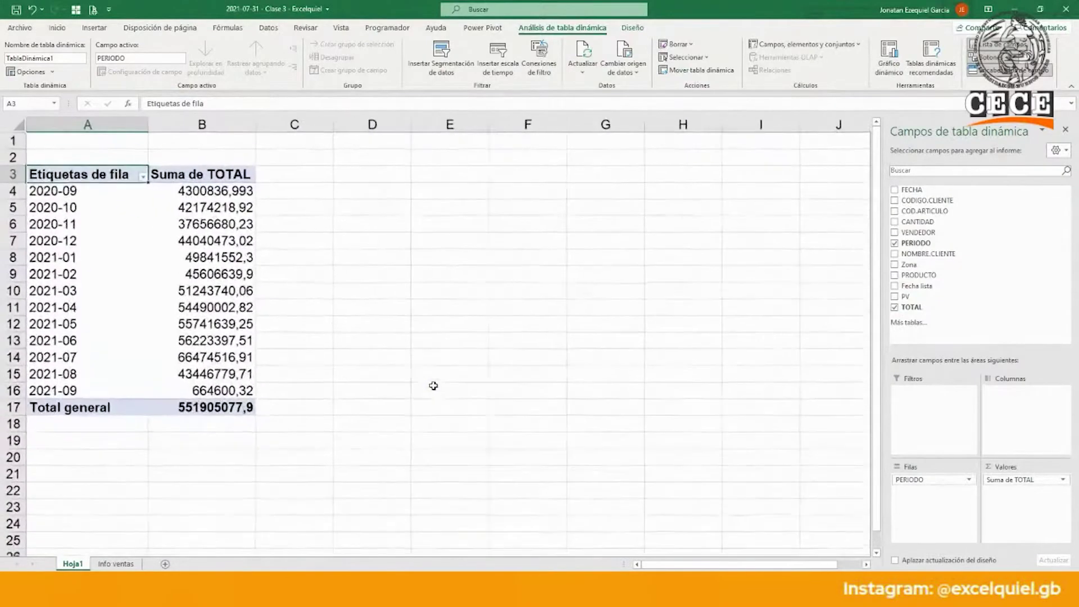
pyautogui.keyDown('ctrl'); pyautogui.scroll(-2, 433, 385); pyautogui.keyUp('ctrl')
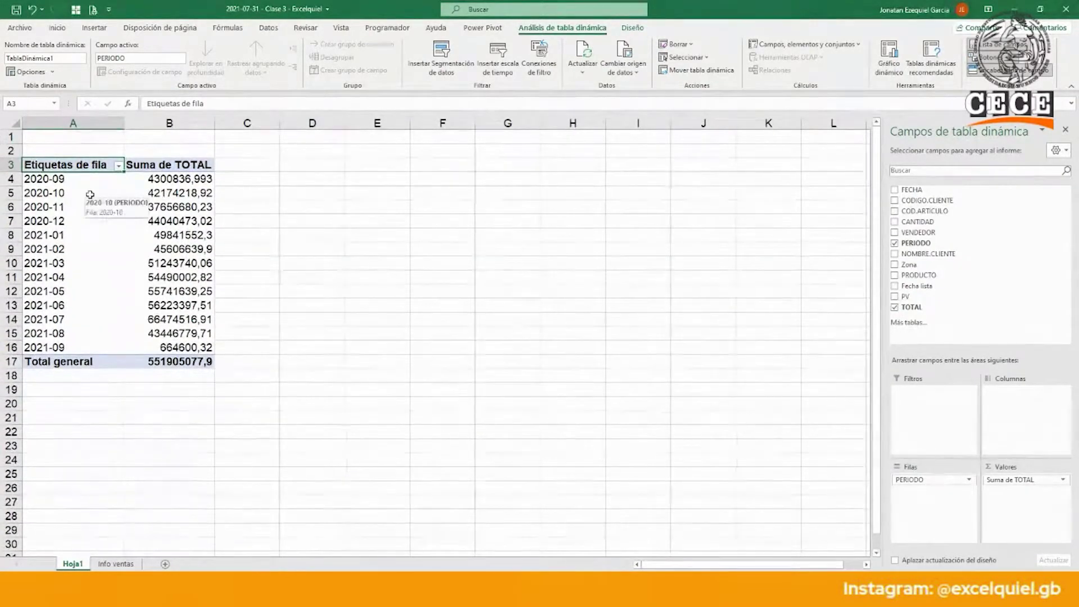
pyautogui.click(87, 180)
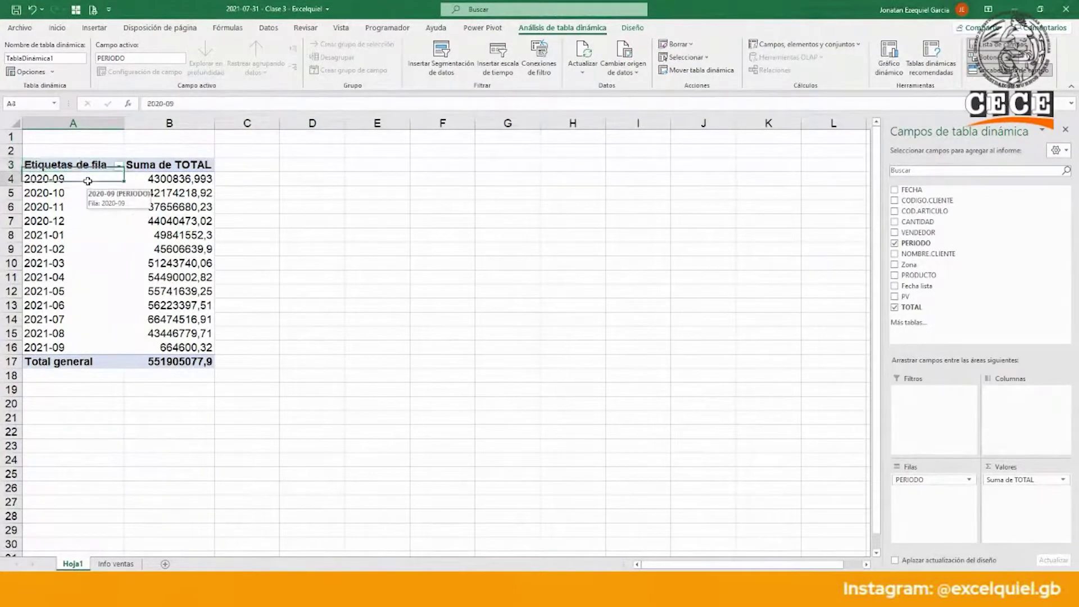
pyautogui.click(161, 182)
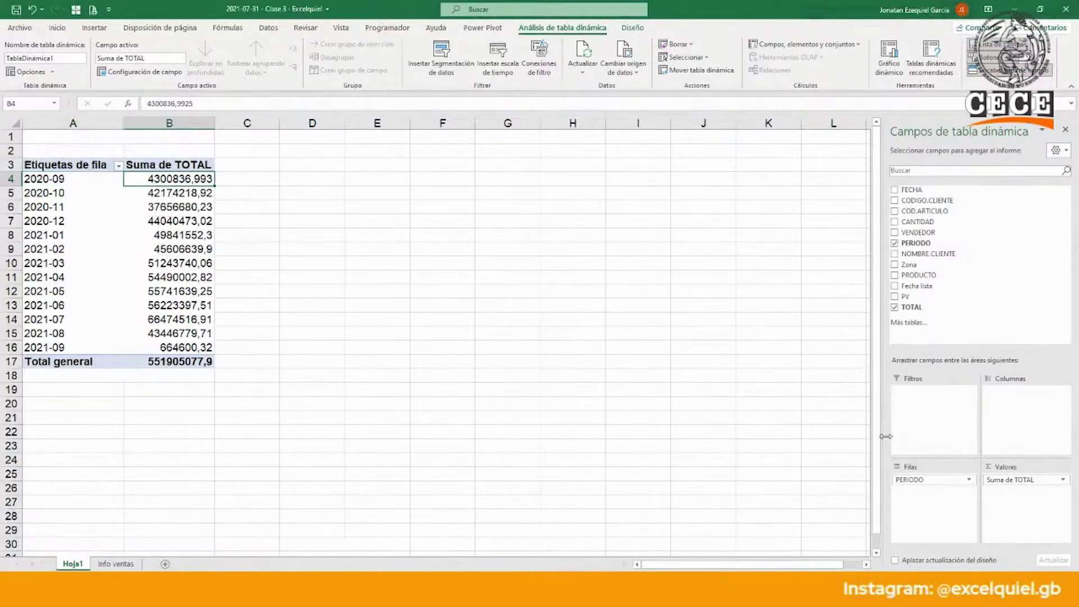
pyautogui.click(1062, 481)
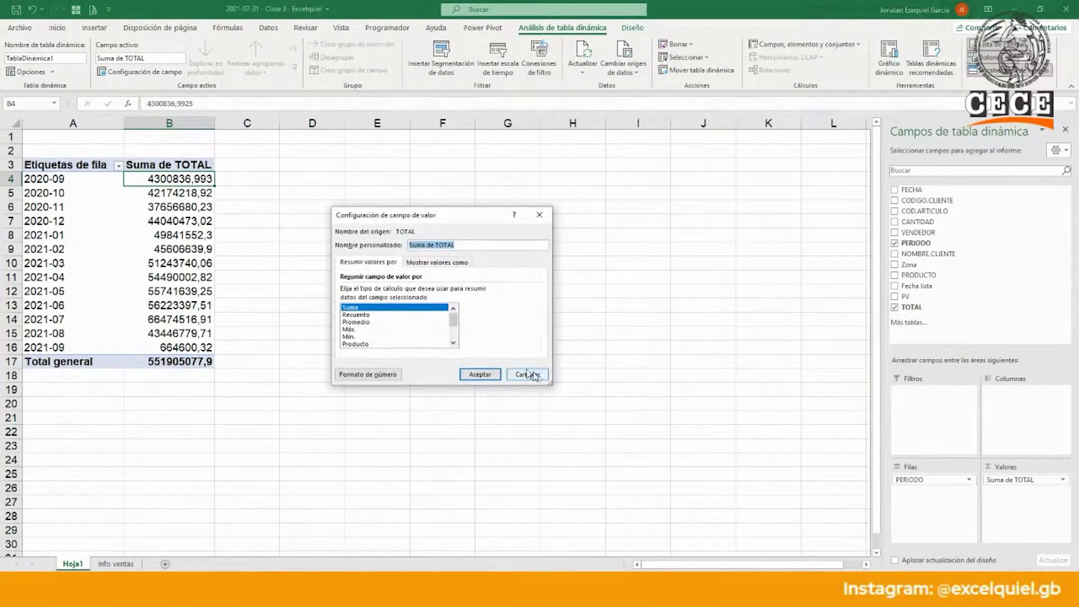
pyautogui.click(370, 375)
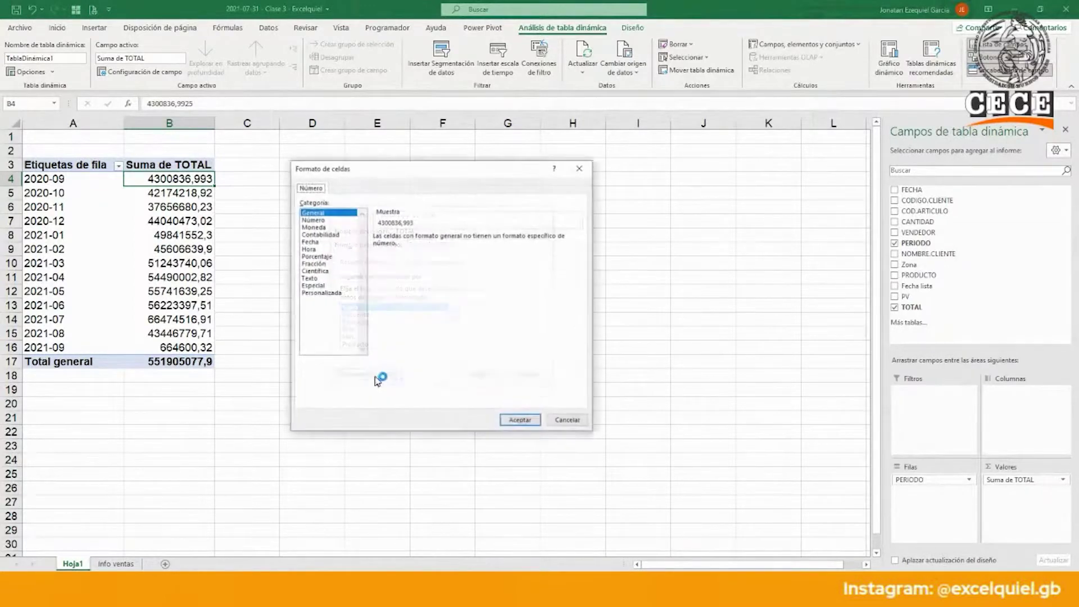
pyautogui.click(568, 422)
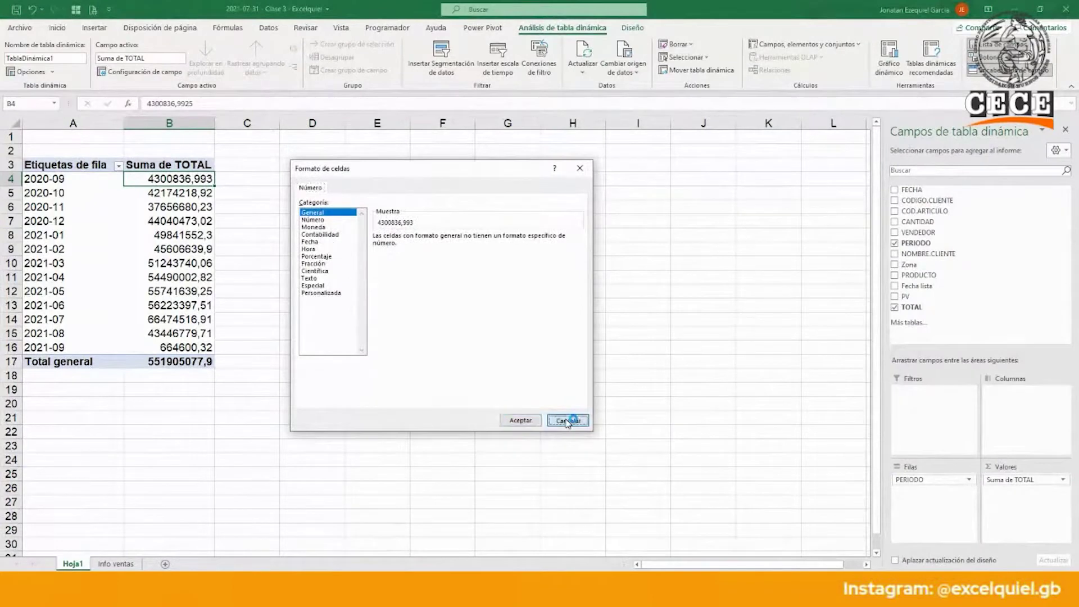
pyautogui.click(527, 374)
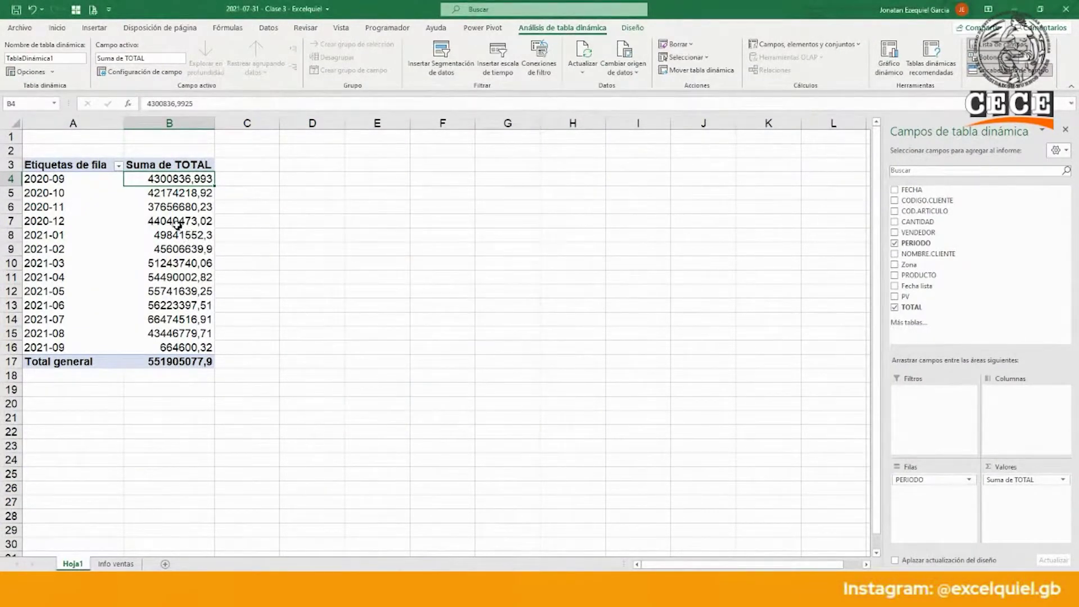
# - Format the Suma de TOTAL values as Número with 2 decimal places and a thousands separator
pyautogui.rightClick(164, 208)
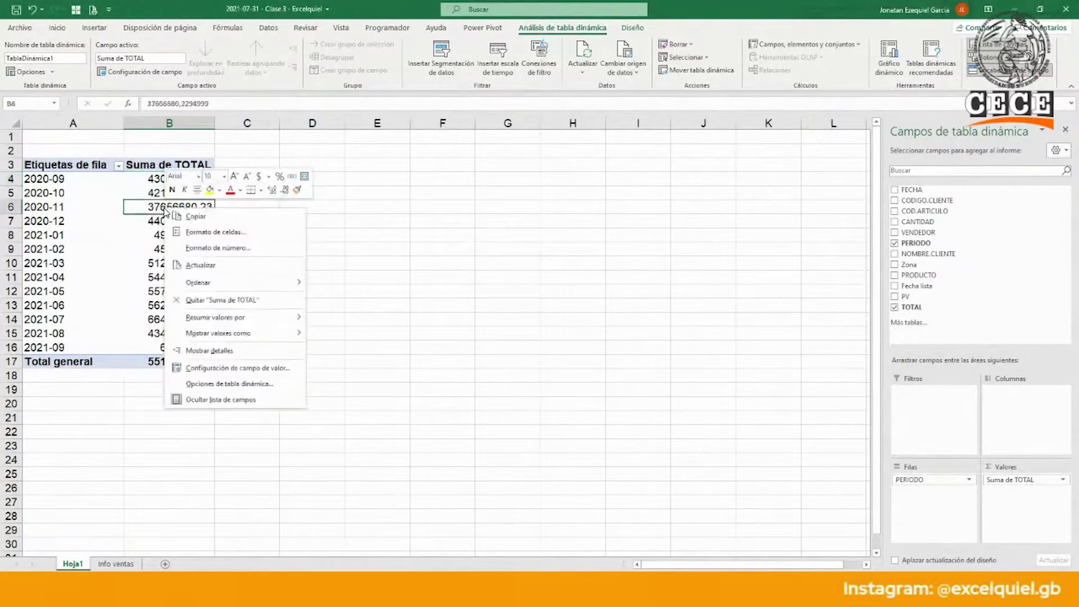
pyautogui.click(212, 249)
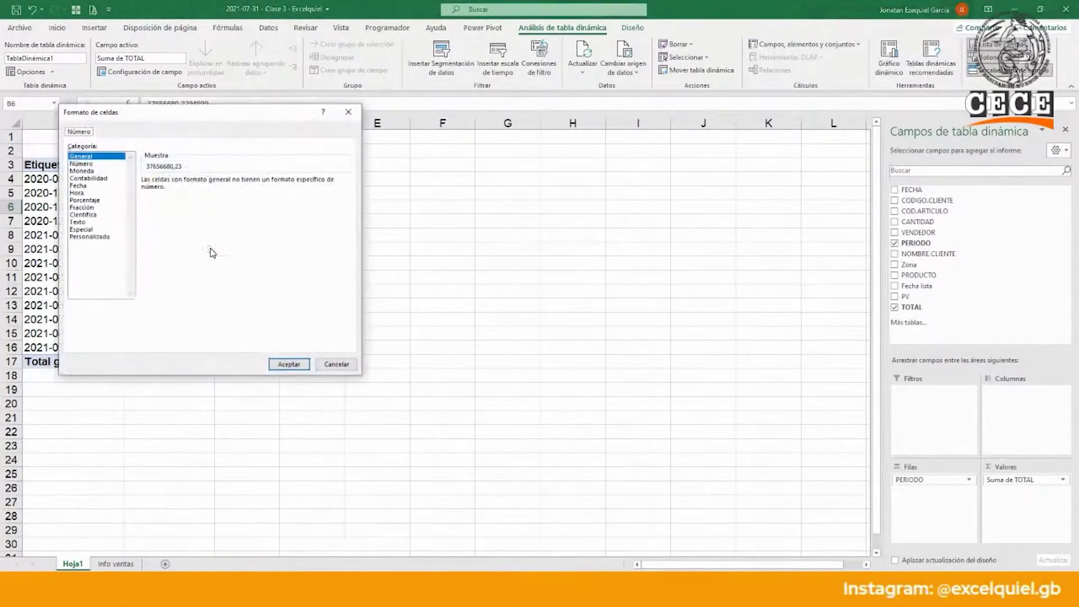
pyautogui.click(94, 165)
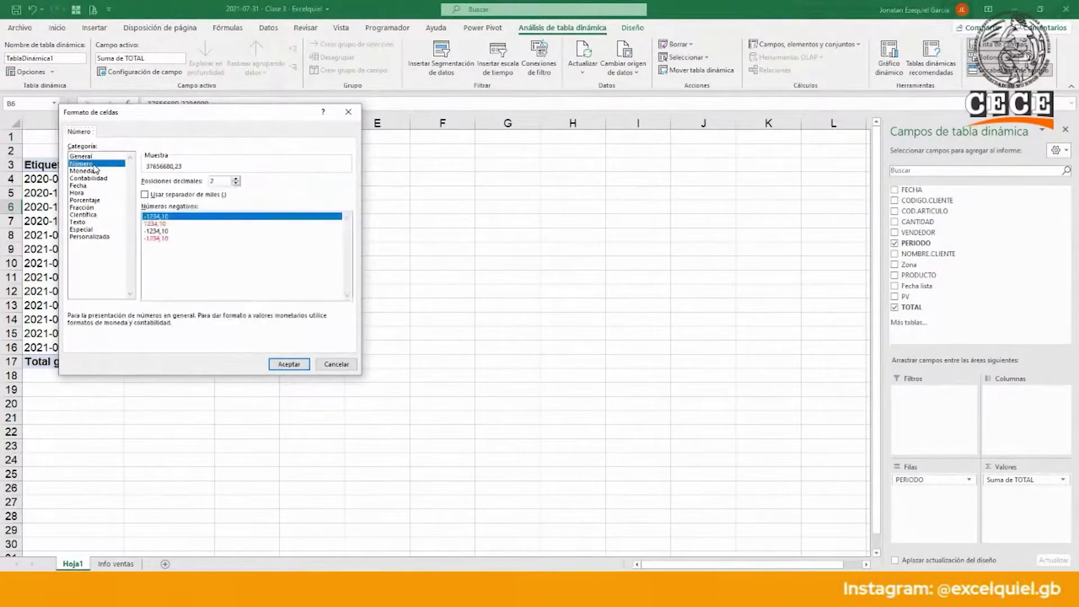
pyautogui.click(145, 196)
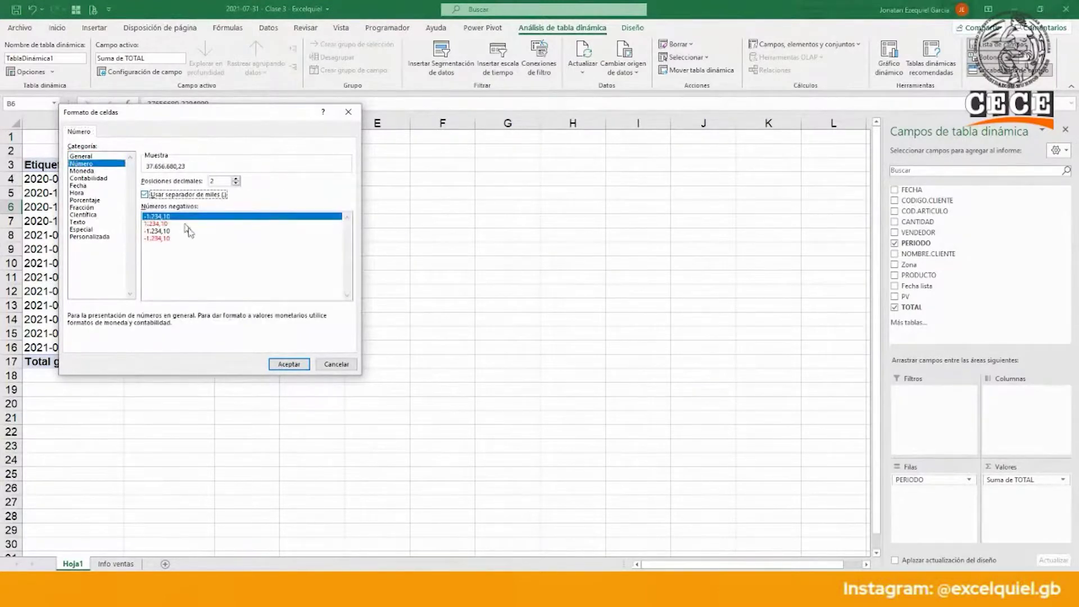
pyautogui.click(289, 364)
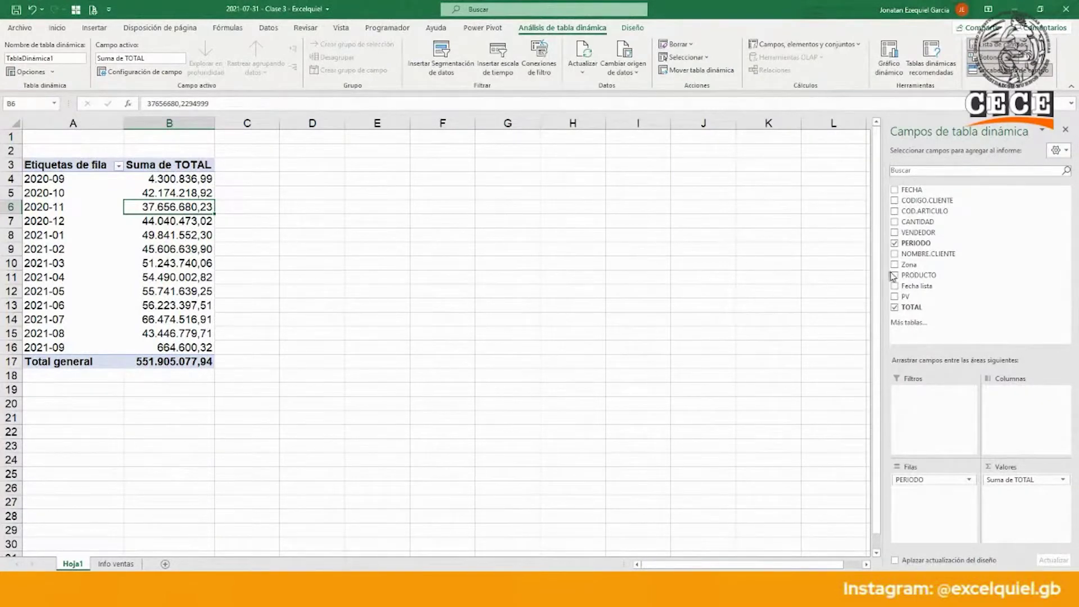
# - Add Zona as the pivot table's column field and VENDEDOR as its report filter
pyautogui.moveTo(910, 270); pyautogui.dragTo(1043, 449)
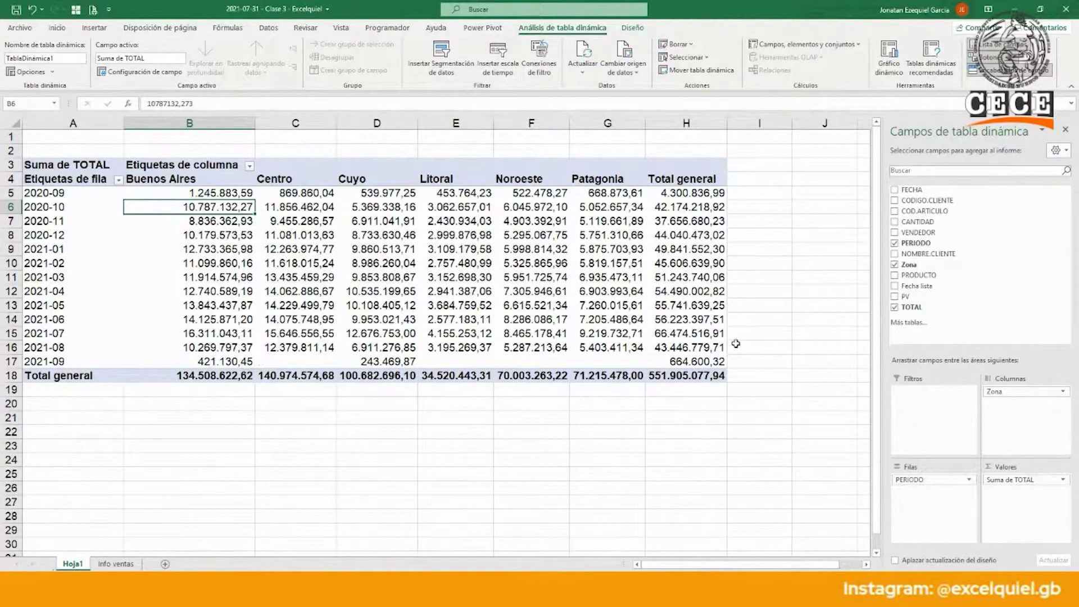
pyautogui.moveTo(689, 362)
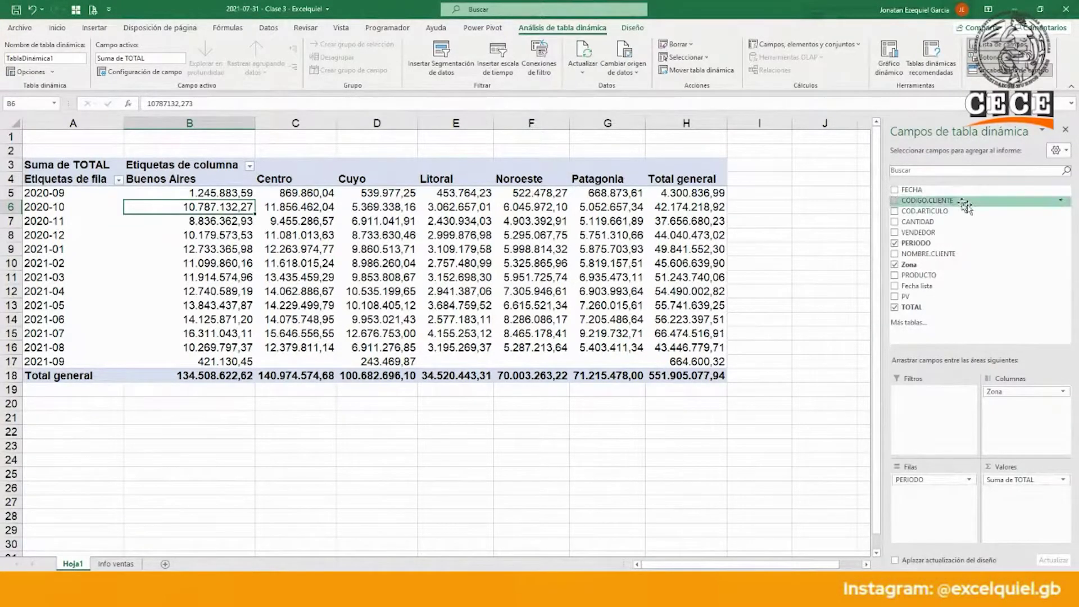
pyautogui.moveTo(940, 236); pyautogui.dragTo(925, 409)
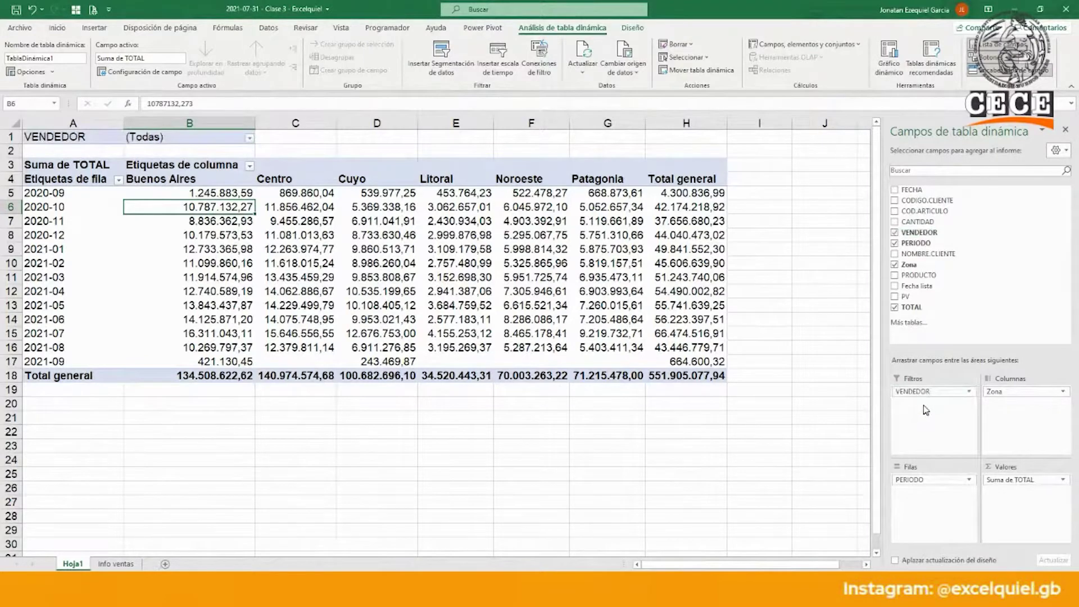
# - Filter the pivot table by VENDEDOR with multiple selection, keeping only the second and fourth sellers listed
pyautogui.click(250, 138)
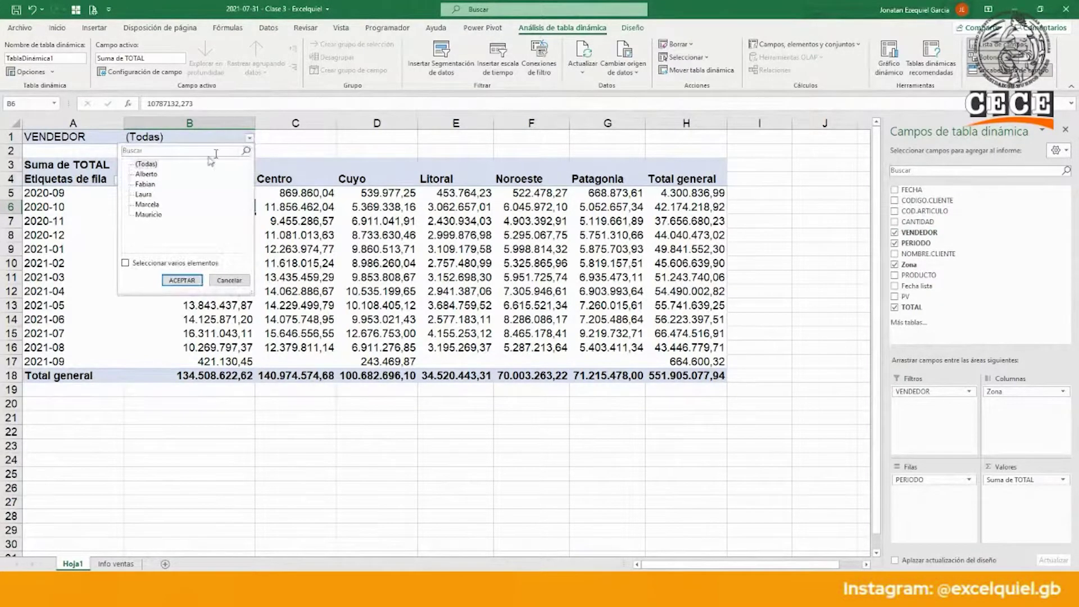
pyautogui.click(142, 264)
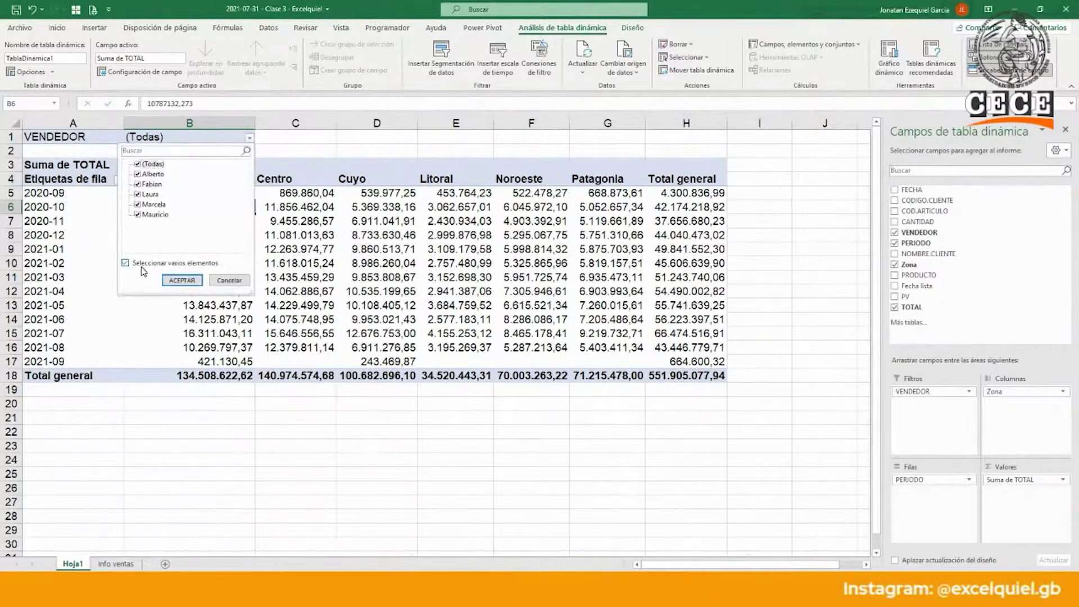
pyautogui.click(138, 165)
pyautogui.click(138, 185)
pyautogui.click(138, 206)
pyautogui.click(181, 280)
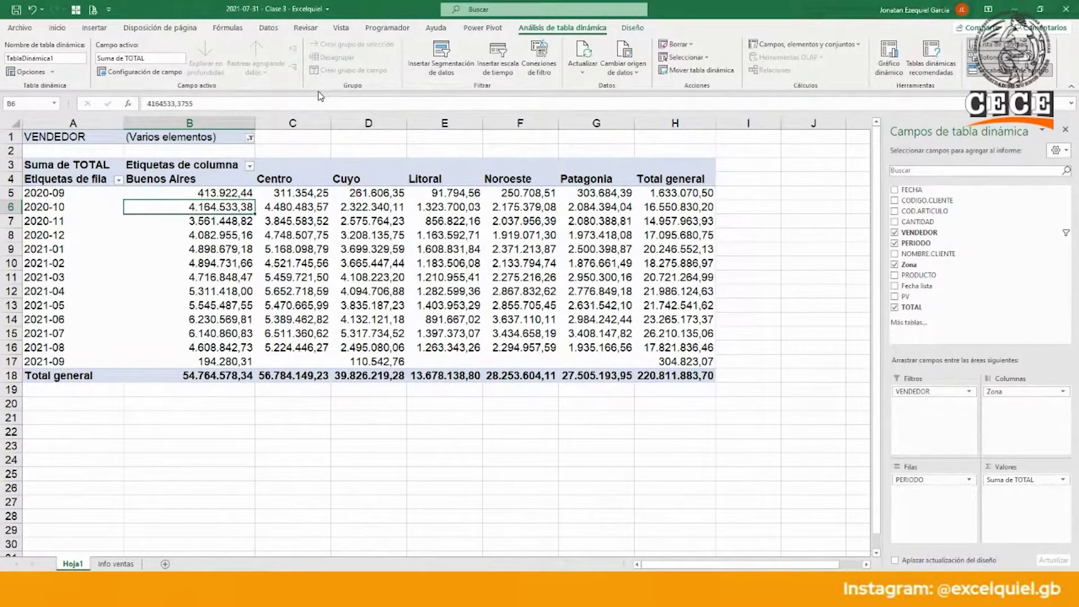
# - Insert a blank column before column A and a blank row above row 1, and narrow the new column A
pyautogui.rightClick(70, 122)
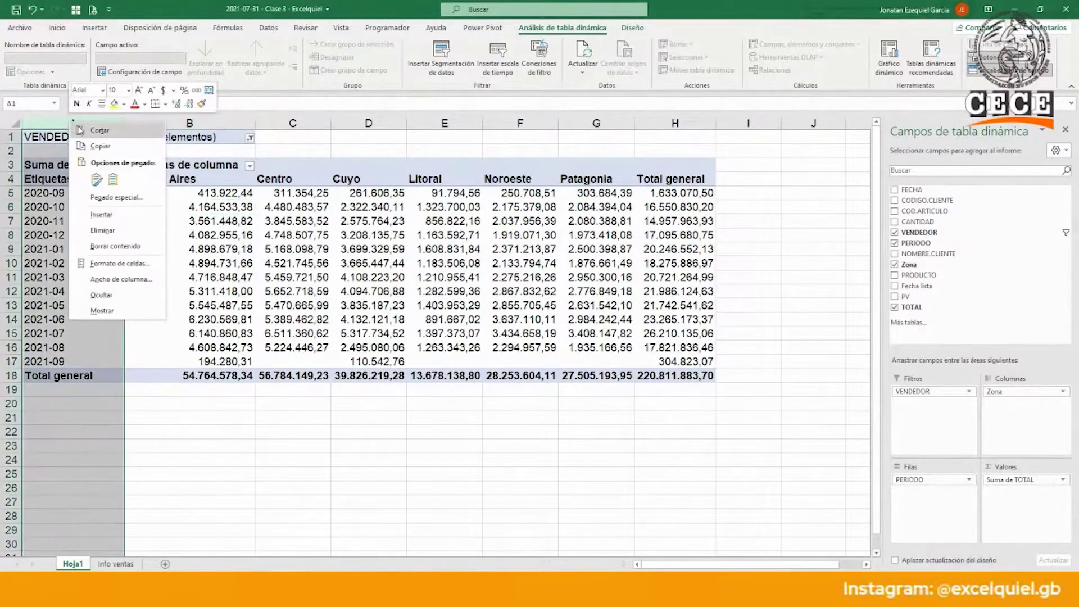
pyautogui.click(134, 216)
pyautogui.click(11, 137)
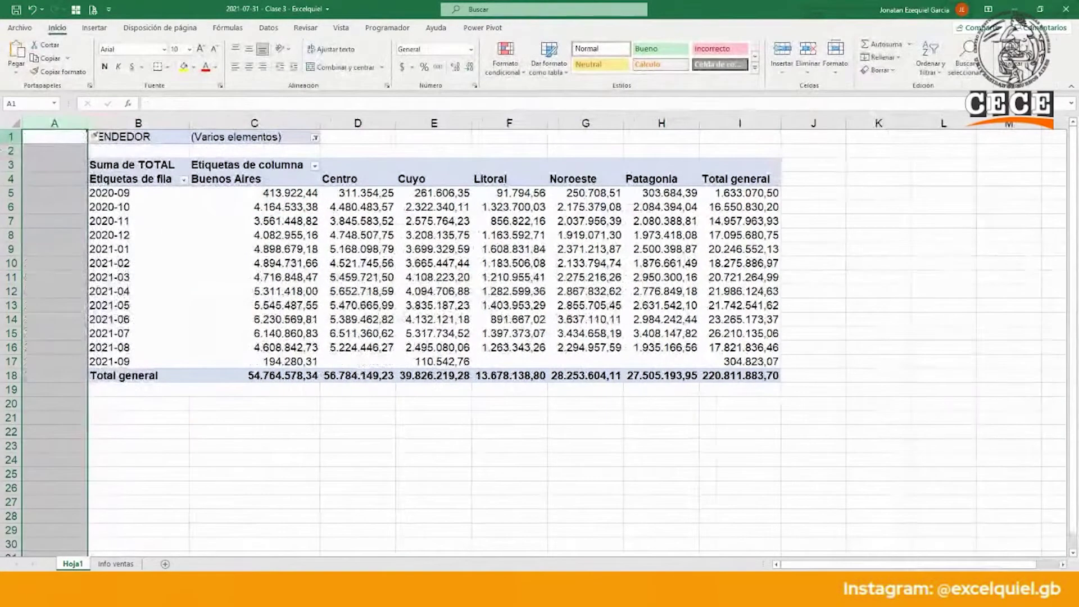
pyautogui.rightClick(10, 136)
pyautogui.click(41, 225)
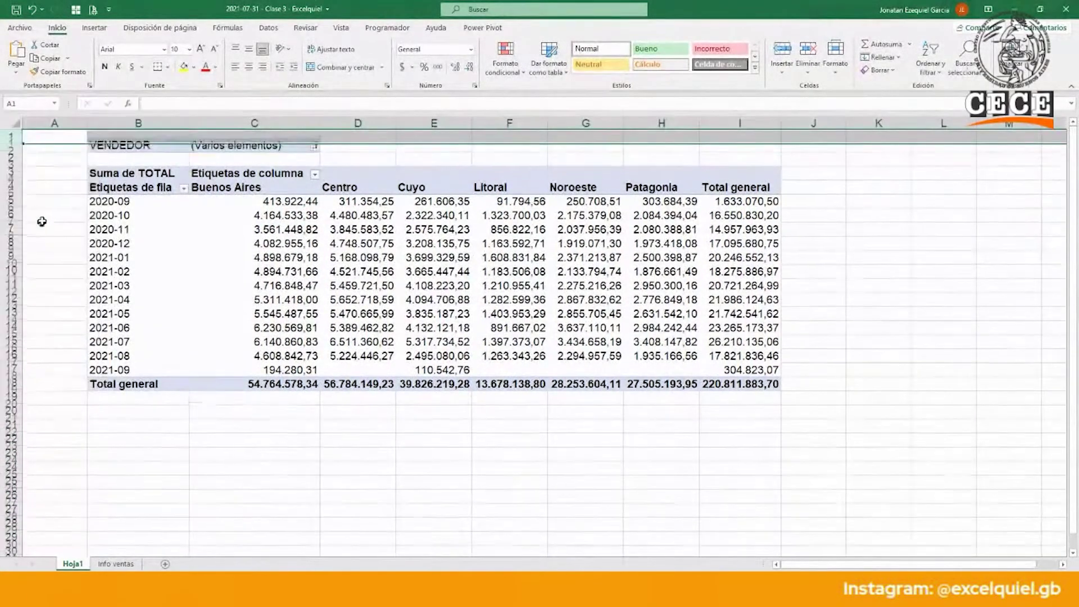
pyautogui.moveTo(87, 123); pyautogui.dragTo(38, 127)
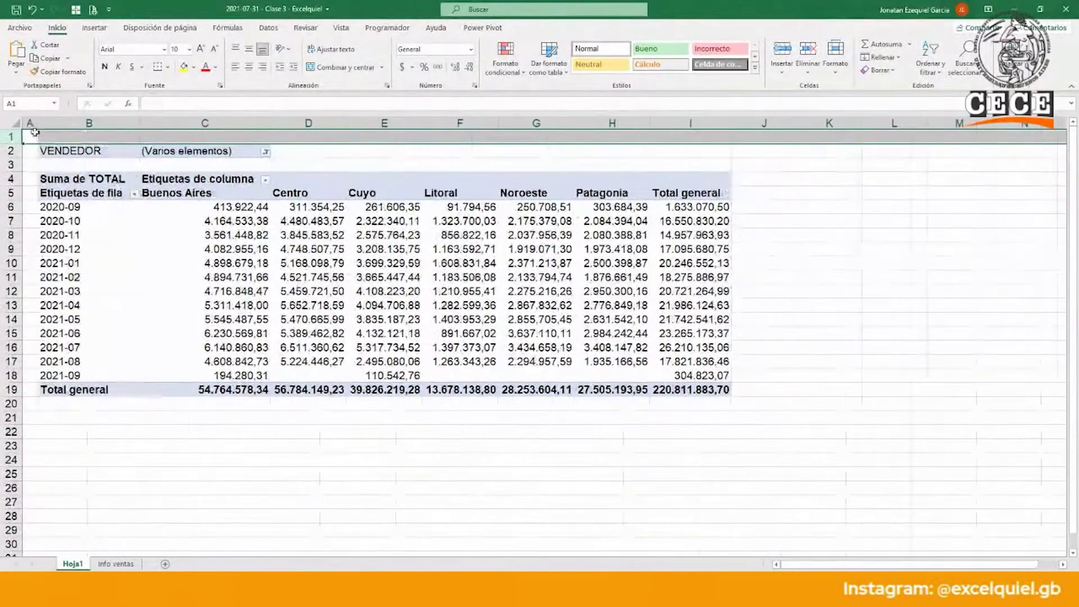
pyautogui.click(58, 180)
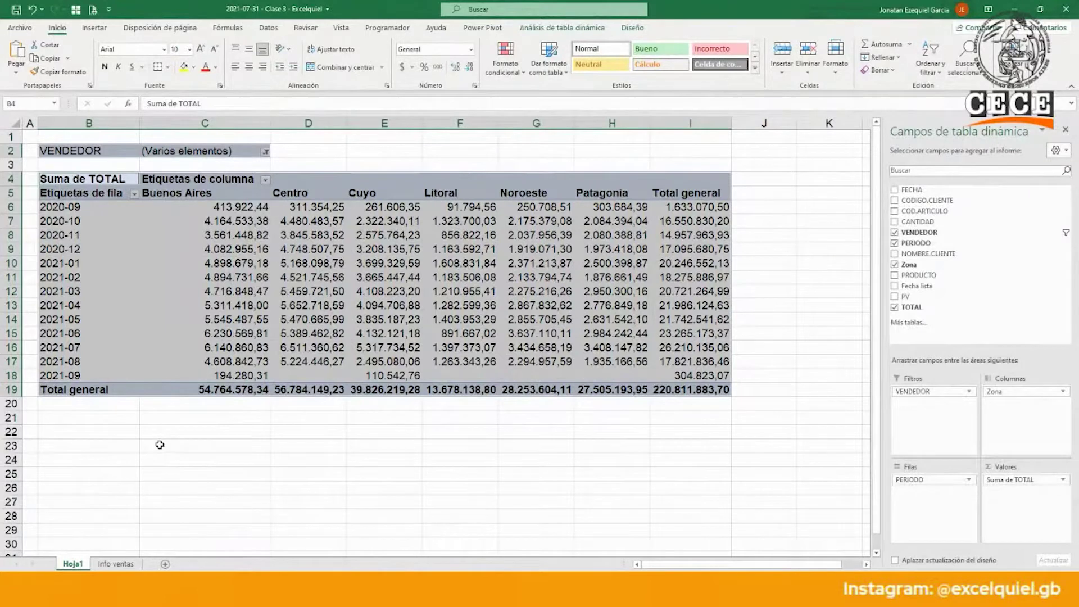
pyautogui.click(113, 423)
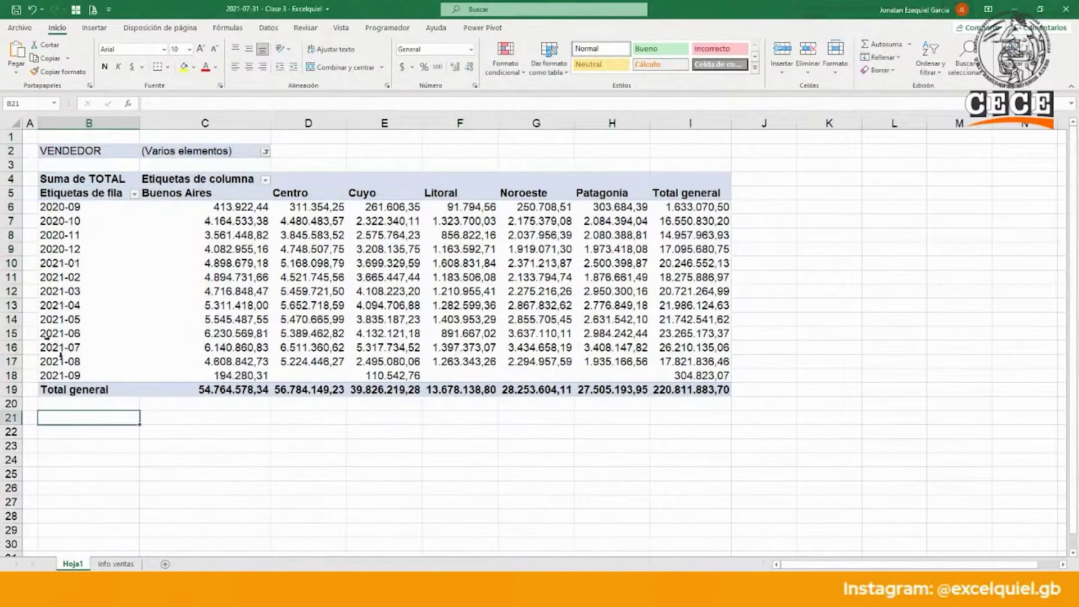
pyautogui.click(40, 137)
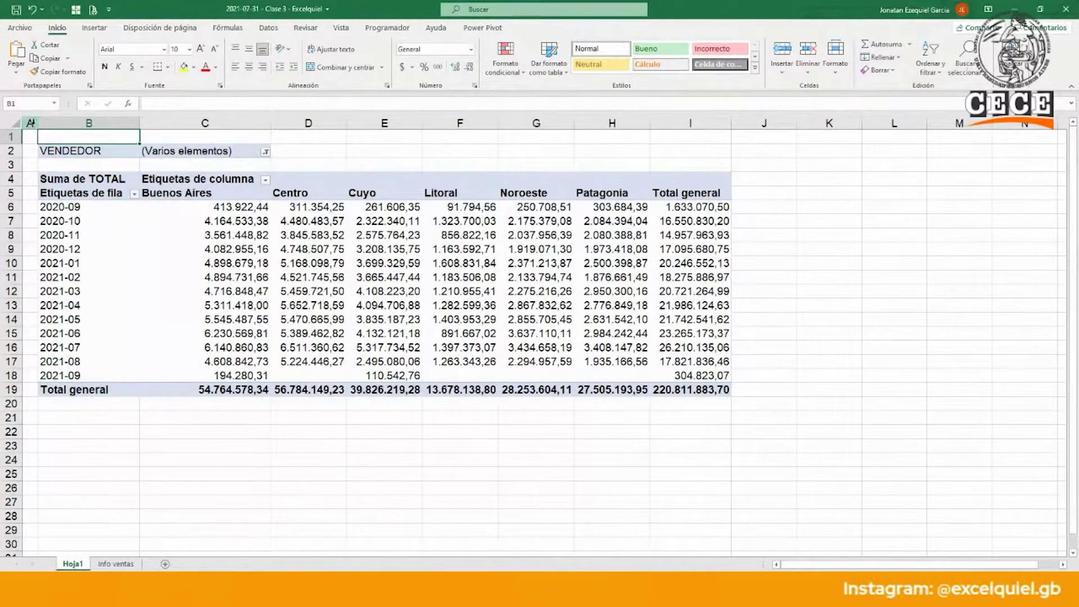
pyautogui.click(194, 220)
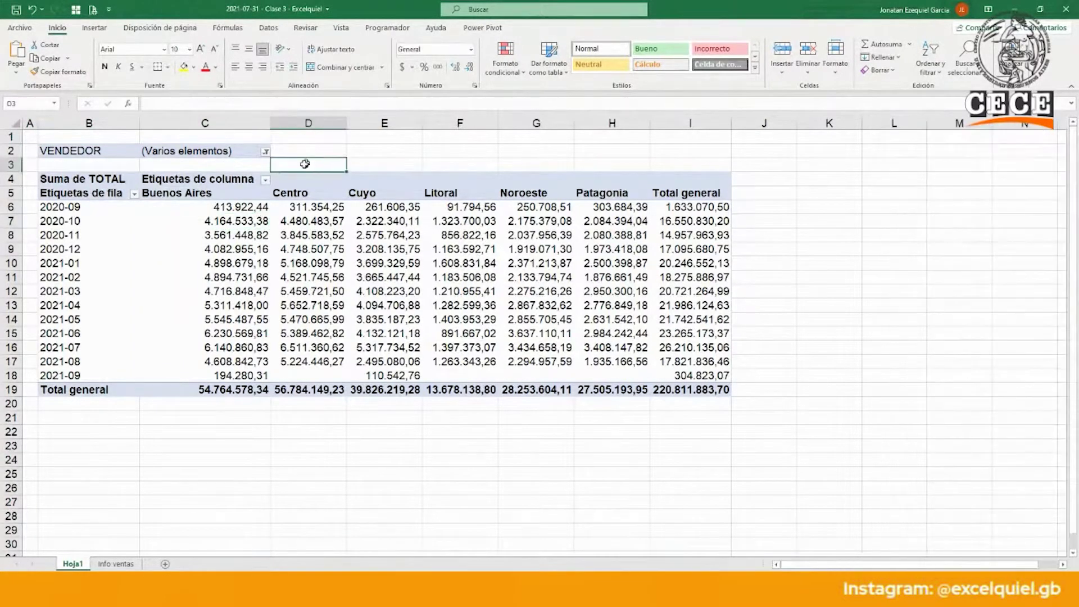
# - Apply the sixth pivot table style in the first row of the Medio group to the pivot table
pyautogui.click(228, 246)
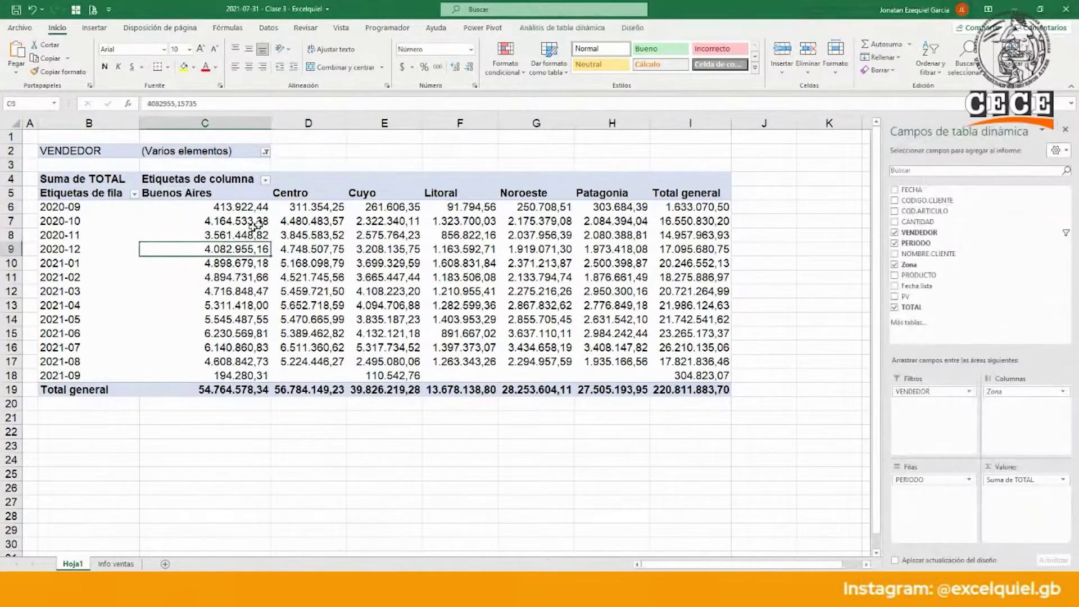
pyautogui.click(587, 32)
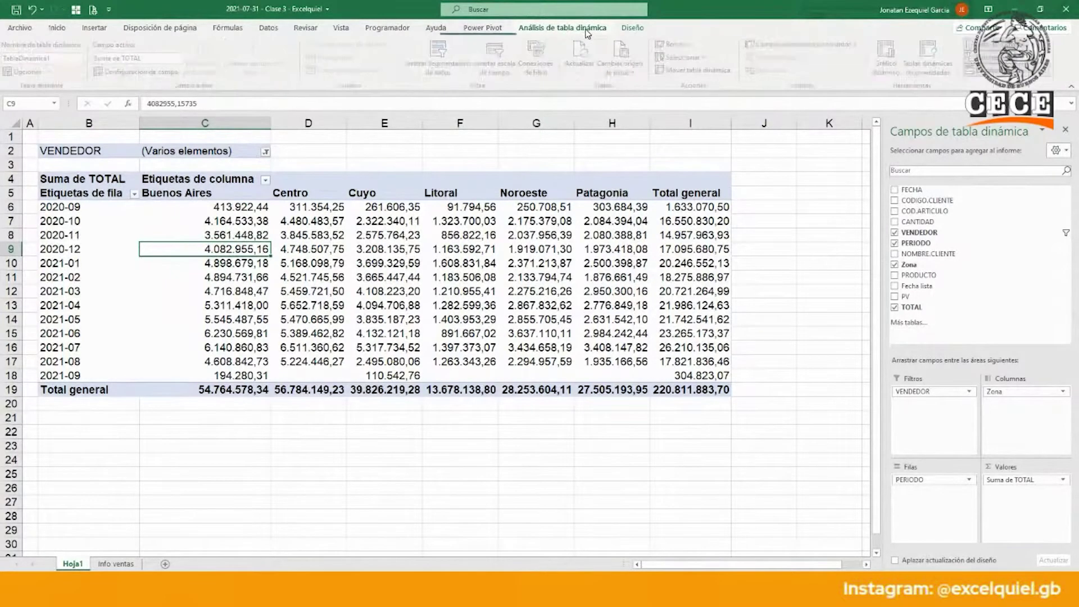
pyautogui.click(632, 28)
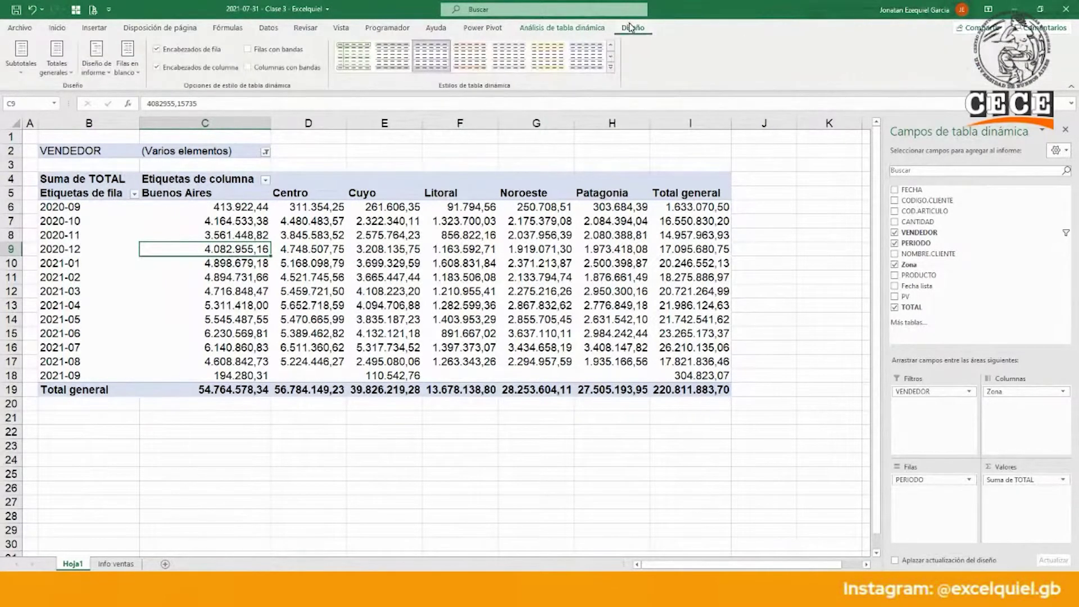
pyautogui.click(592, 28)
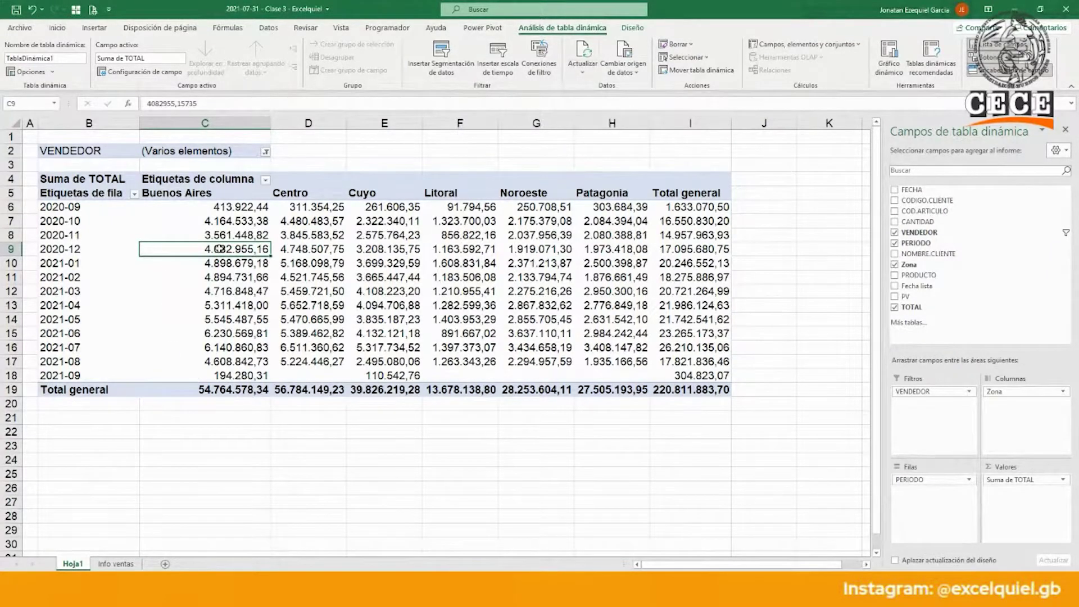
pyautogui.click(632, 27)
pyautogui.click(610, 67)
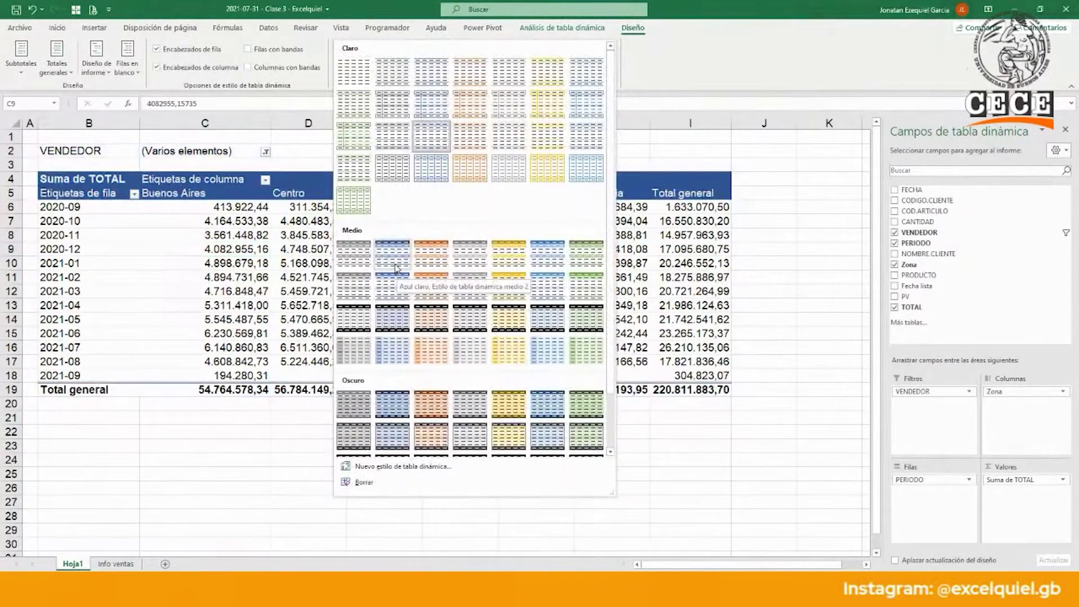
pyautogui.click(548, 256)
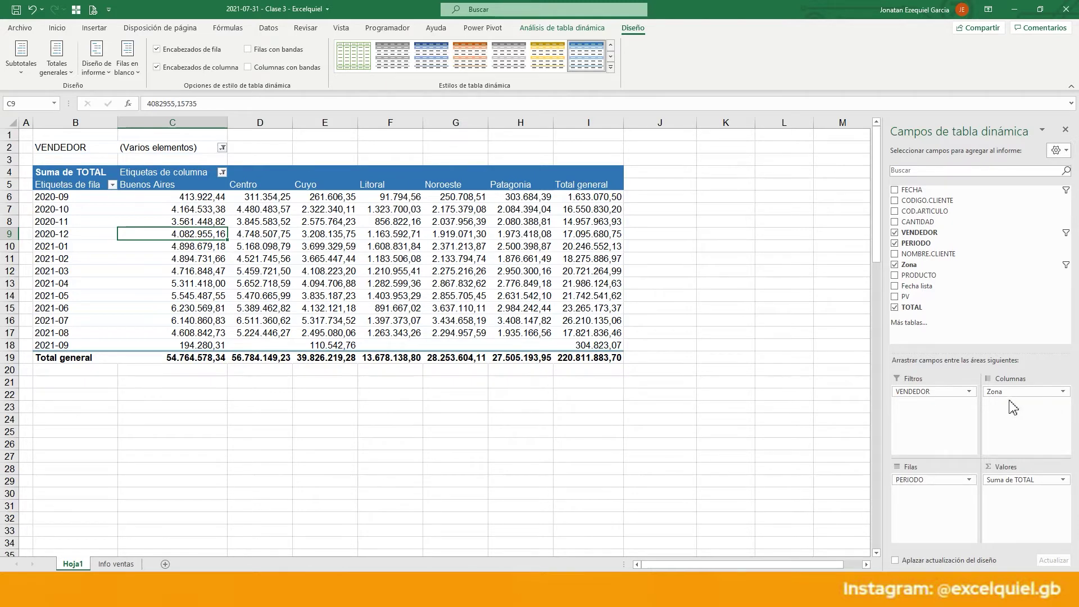
# - Move the Zona field from columns to rows beneath PERIODO and show the report in tabular format
pyautogui.moveTo(1005, 394); pyautogui.dragTo(948, 497)
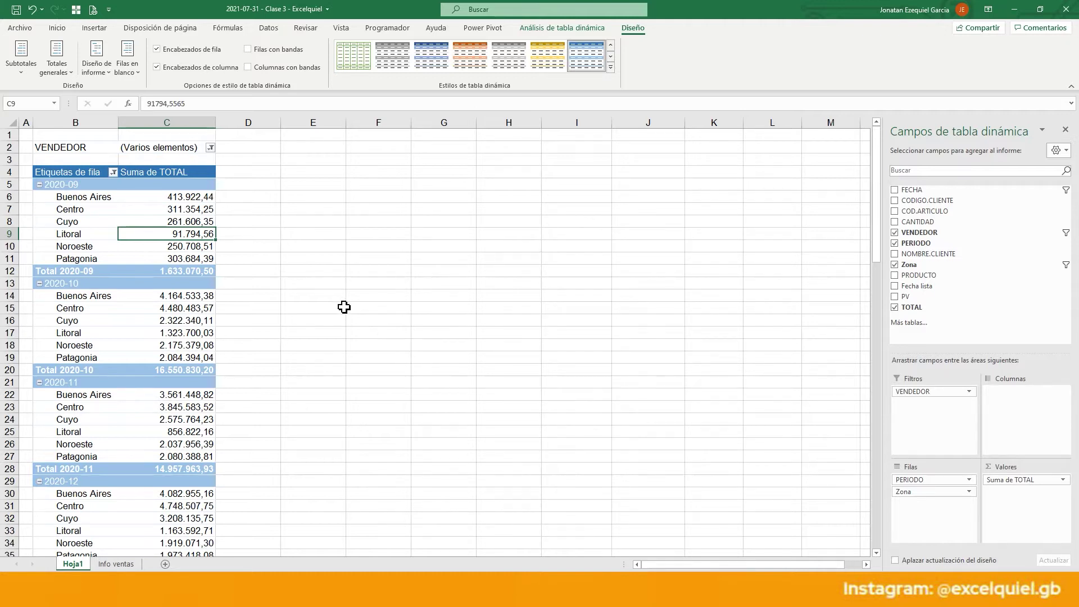
pyautogui.click(97, 66)
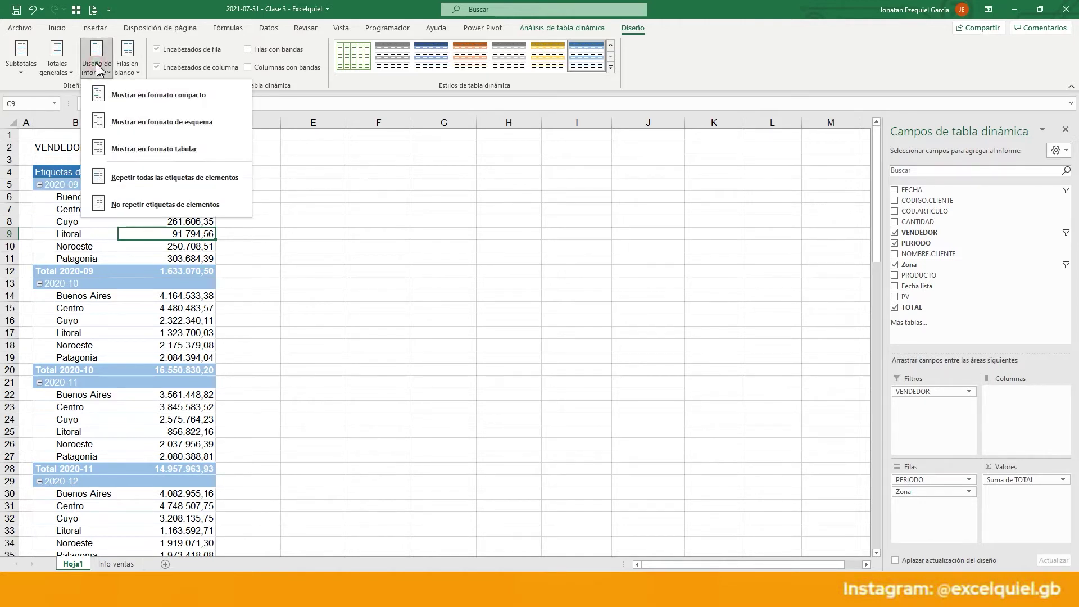
pyautogui.click(164, 152)
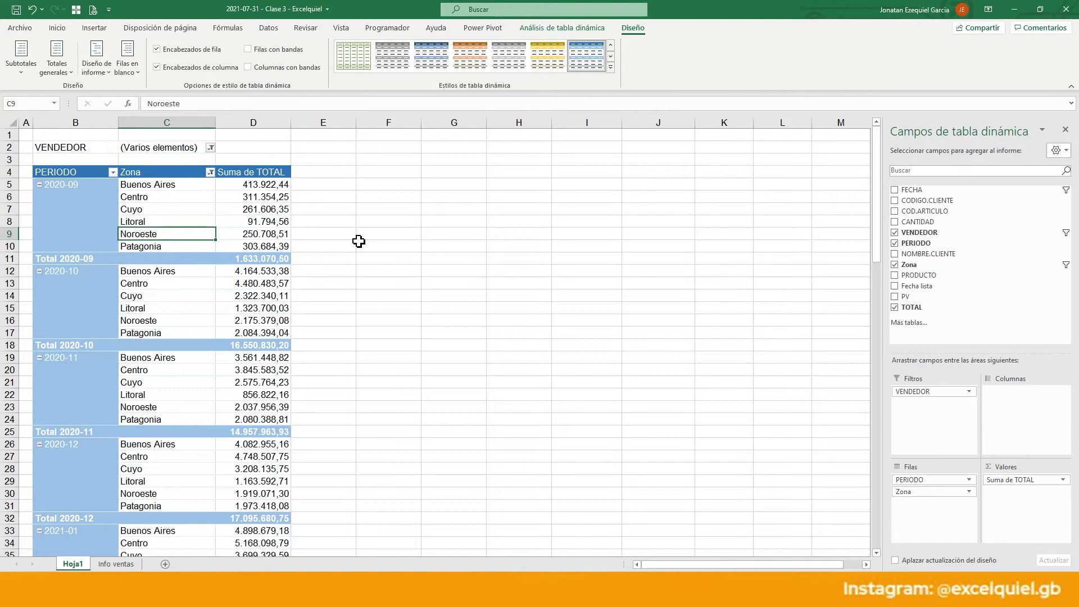
# - Repeat all item labels in the pivot table and set it to show no subtotals
pyautogui.scroll(2, 359, 242)
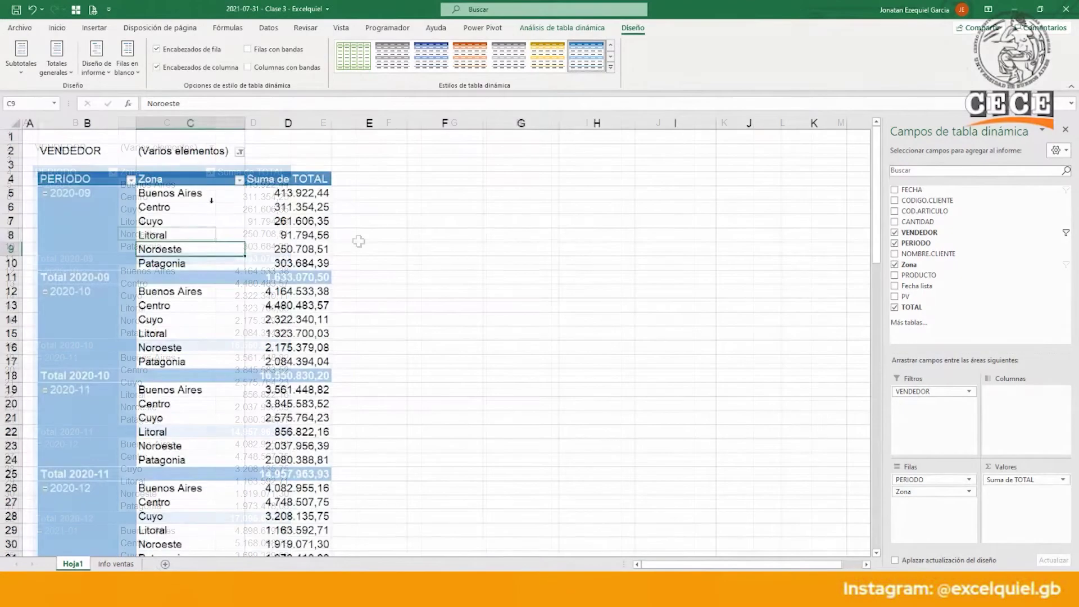
pyautogui.click(103, 72)
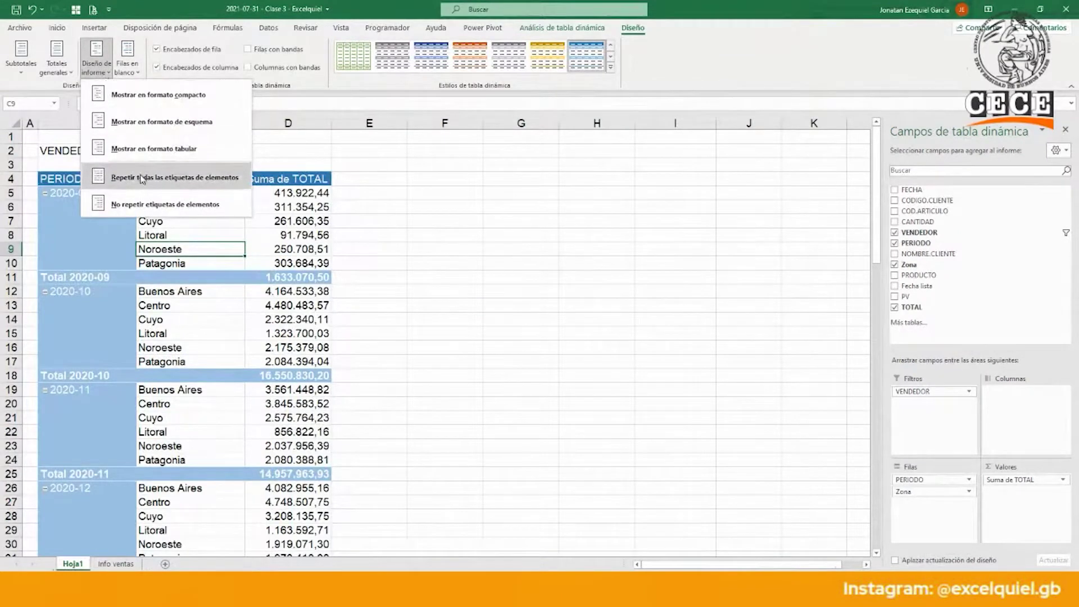
pyautogui.click(161, 178)
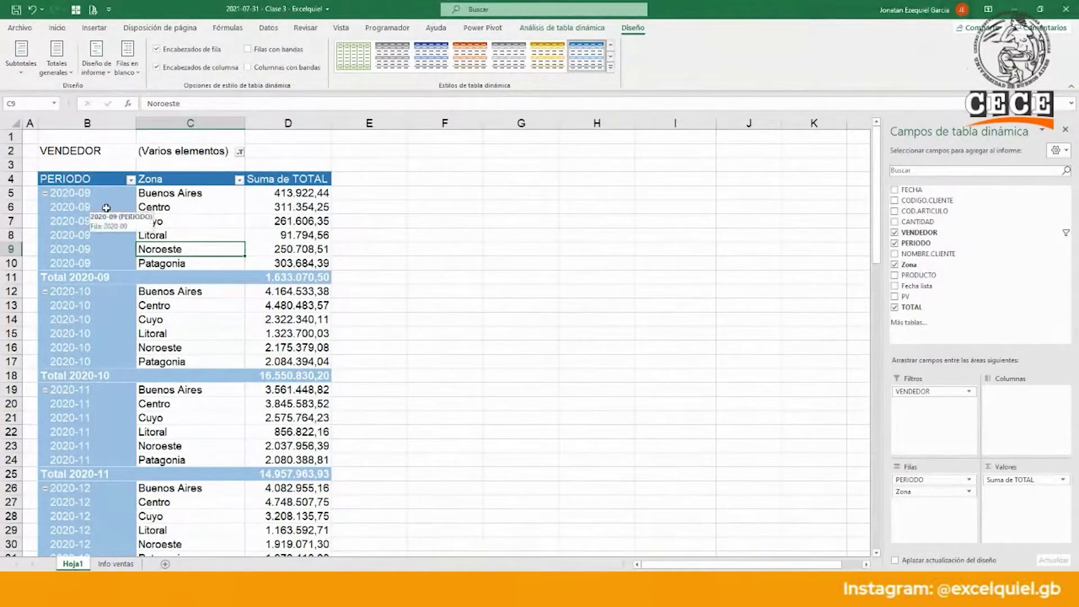
pyautogui.click(21, 68)
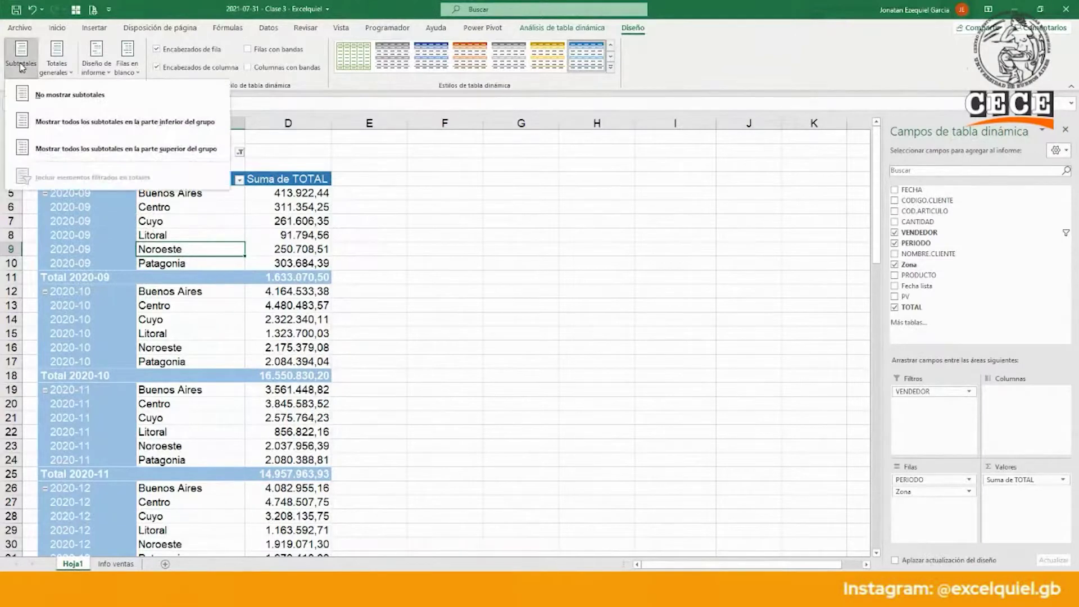
pyautogui.click(52, 95)
pyautogui.click(185, 221)
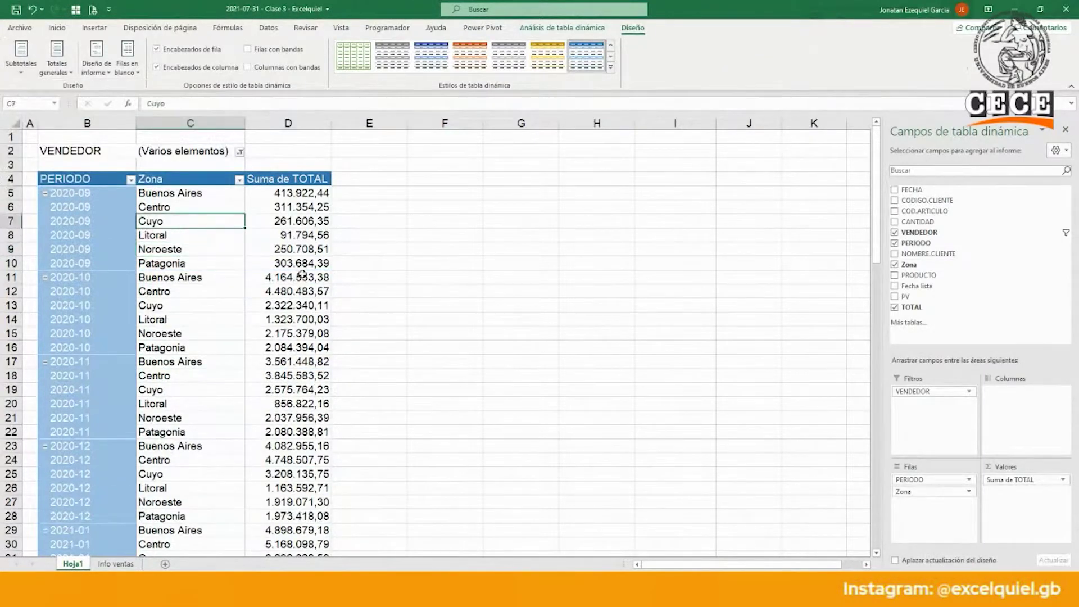
# - Review the pivot table's period and zone rows down to the Total general row
pyautogui.scroll(-10, 169, 236)
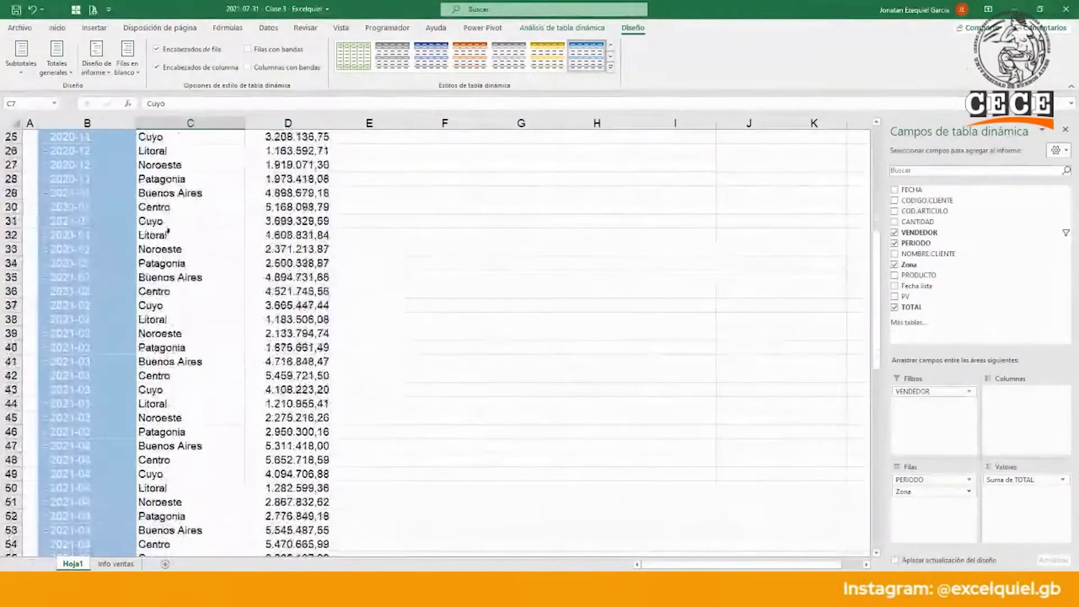
pyautogui.scroll(-8, 168, 337)
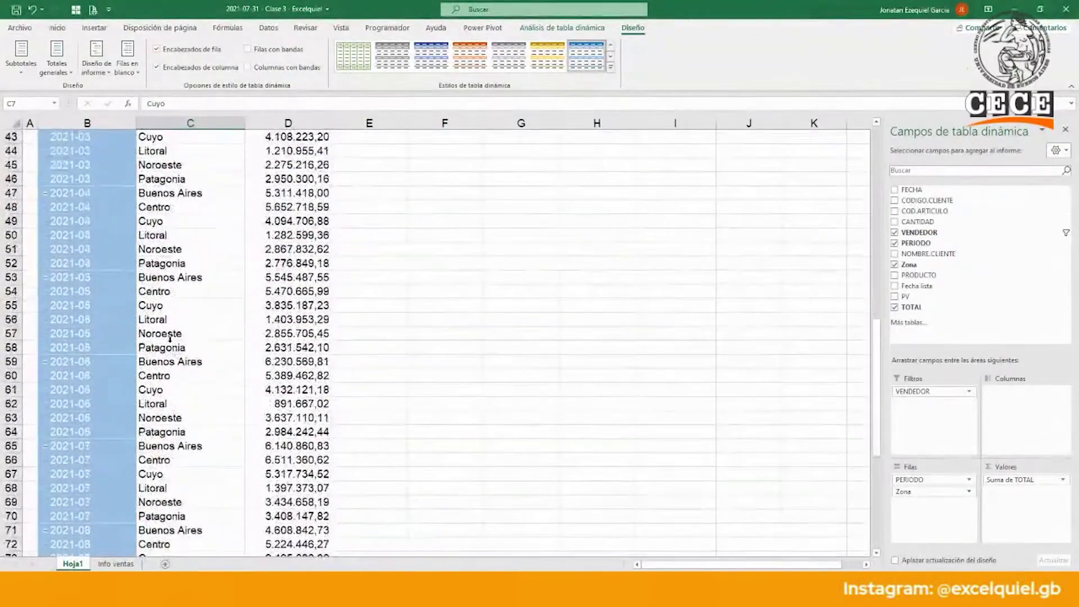
pyautogui.click(107, 324)
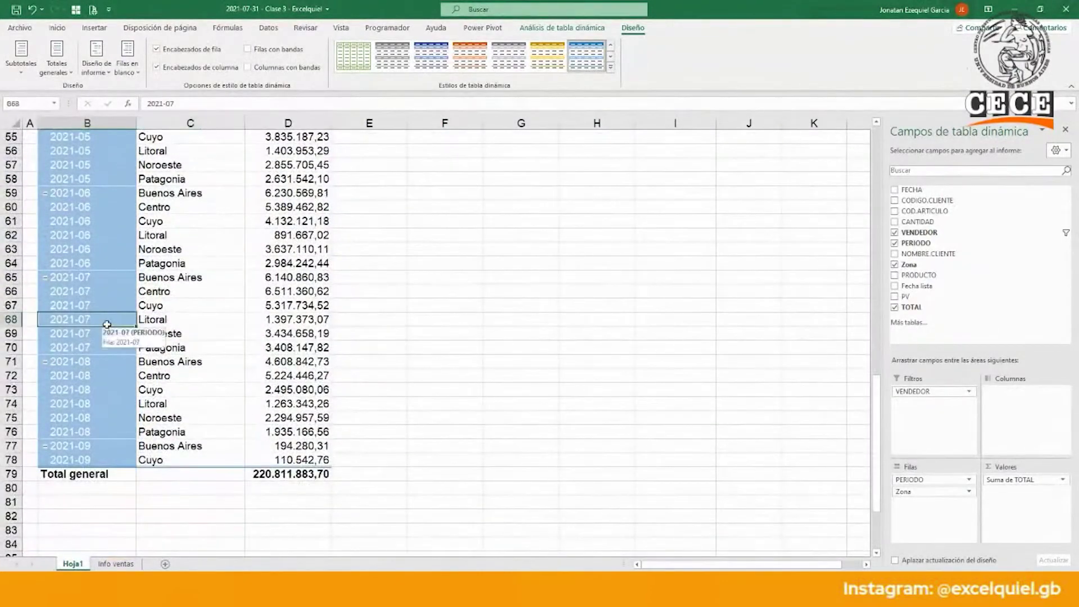
pyautogui.scroll(14, 108, 321)
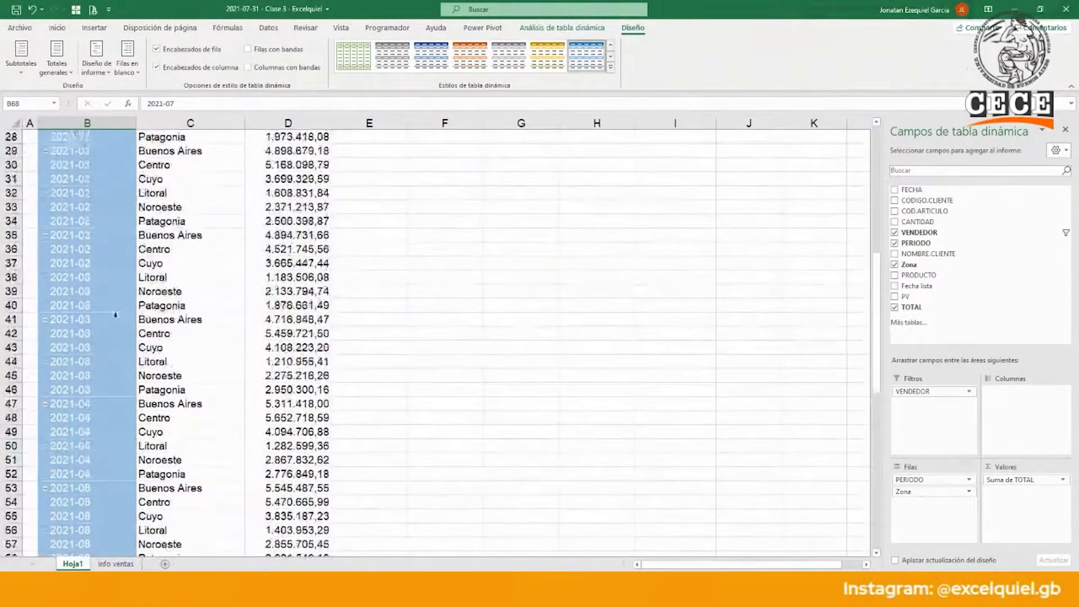
pyautogui.scroll(4, 122, 318)
pyautogui.click(192, 241)
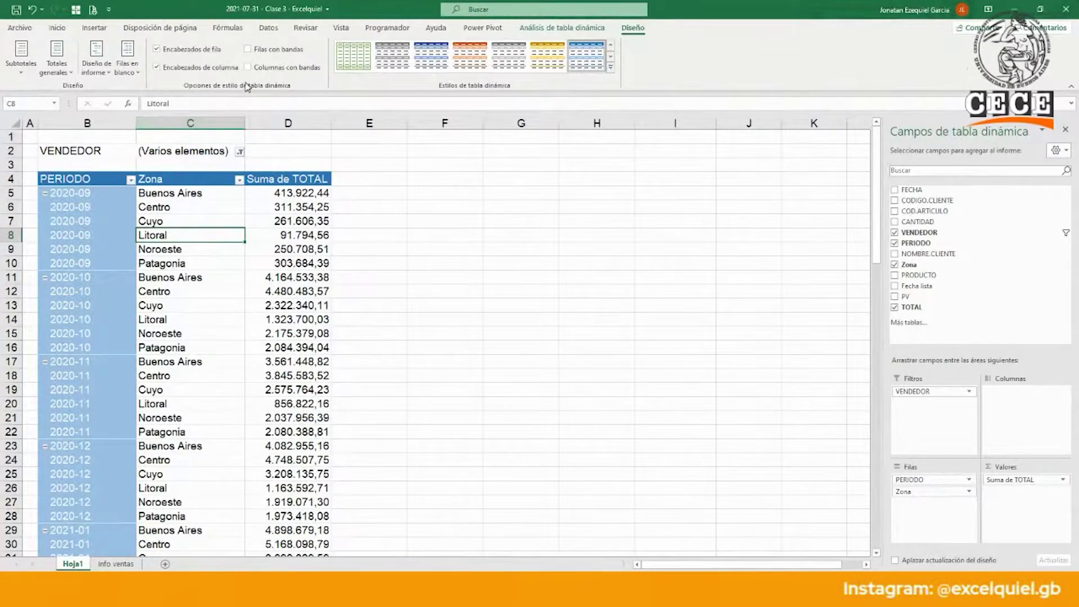
# - Add COD.ARTICULO as a second report filter and, with multiple selection, exclude only article ELENT415160A
pyautogui.click(562, 27)
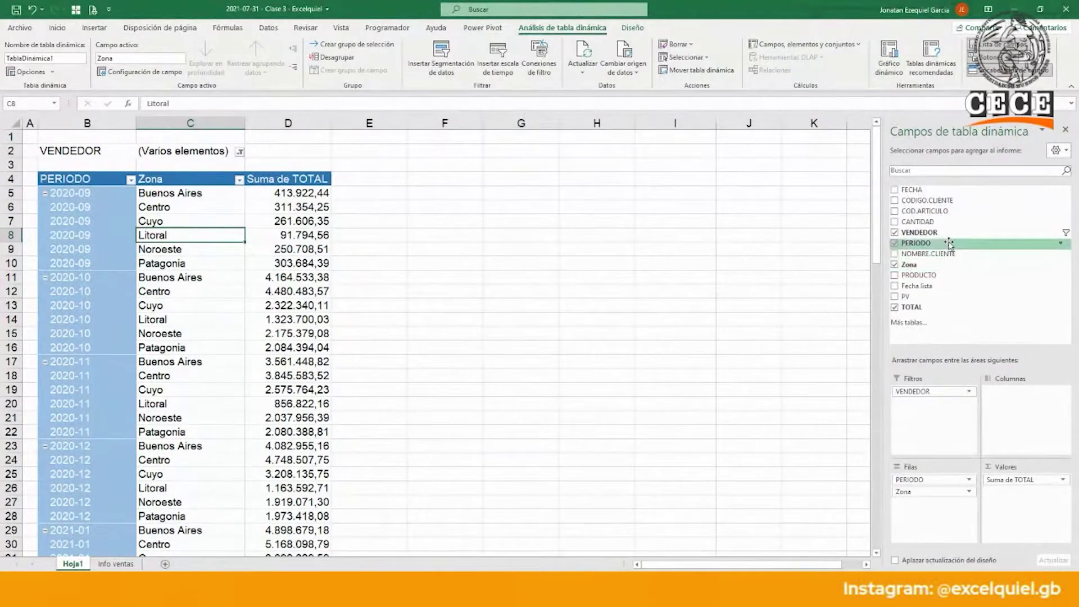
pyautogui.moveTo(946, 212); pyautogui.dragTo(954, 417)
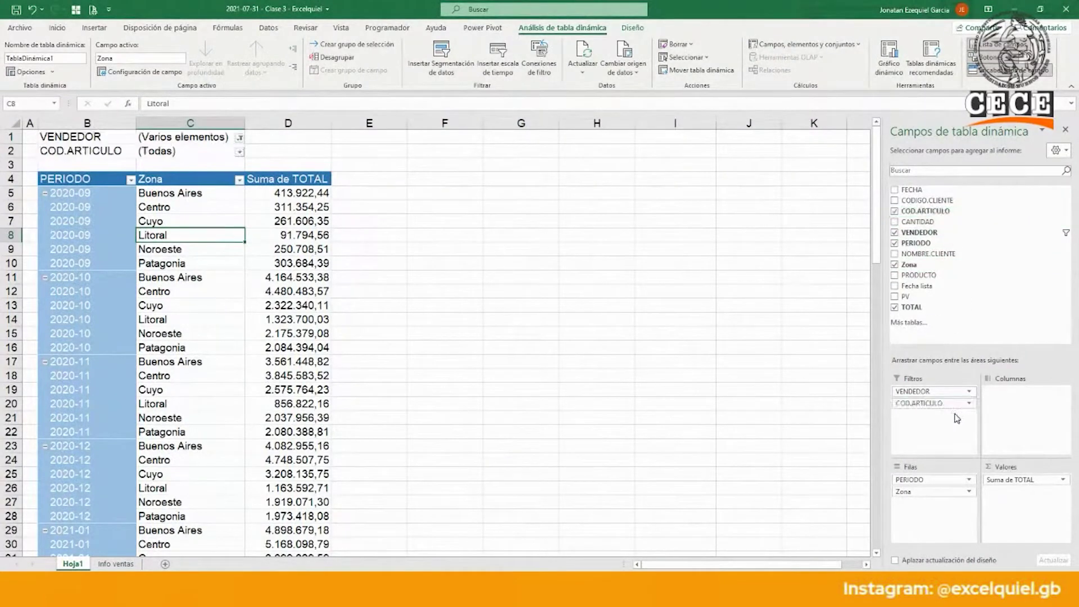
pyautogui.click(240, 153)
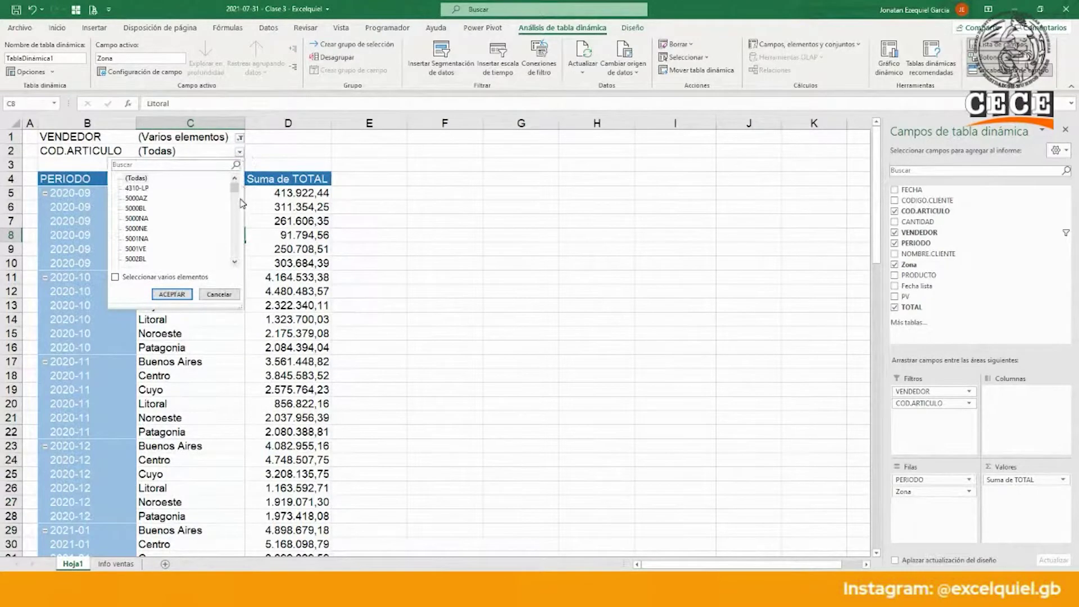
pyautogui.moveTo(236, 194); pyautogui.dragTo(236, 205)
pyautogui.click(116, 277)
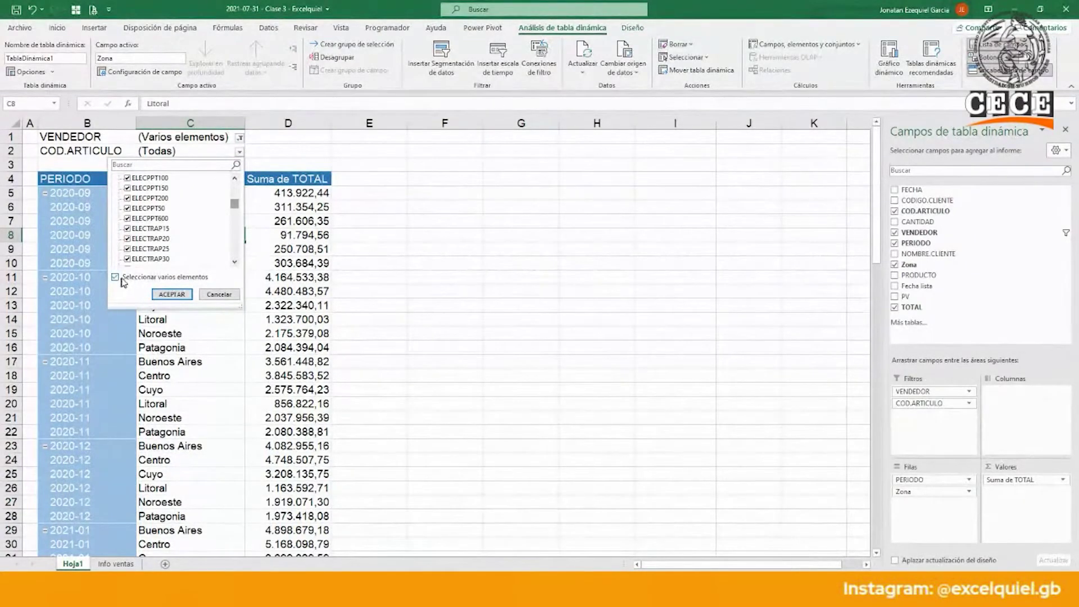
pyautogui.moveTo(235, 204); pyautogui.dragTo(236, 191)
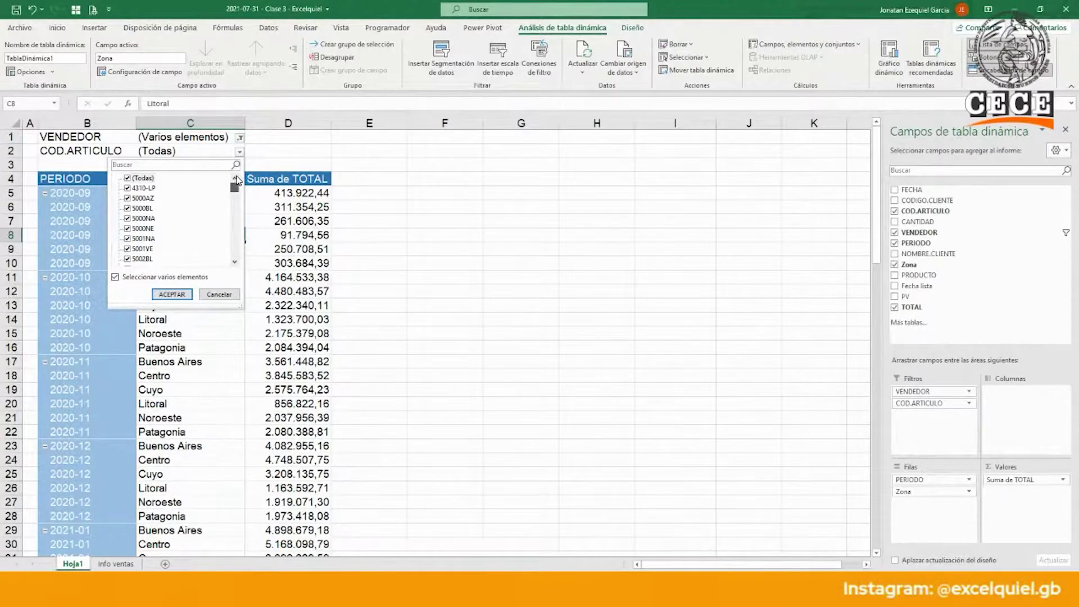
pyautogui.scroll(-10, 190, 224)
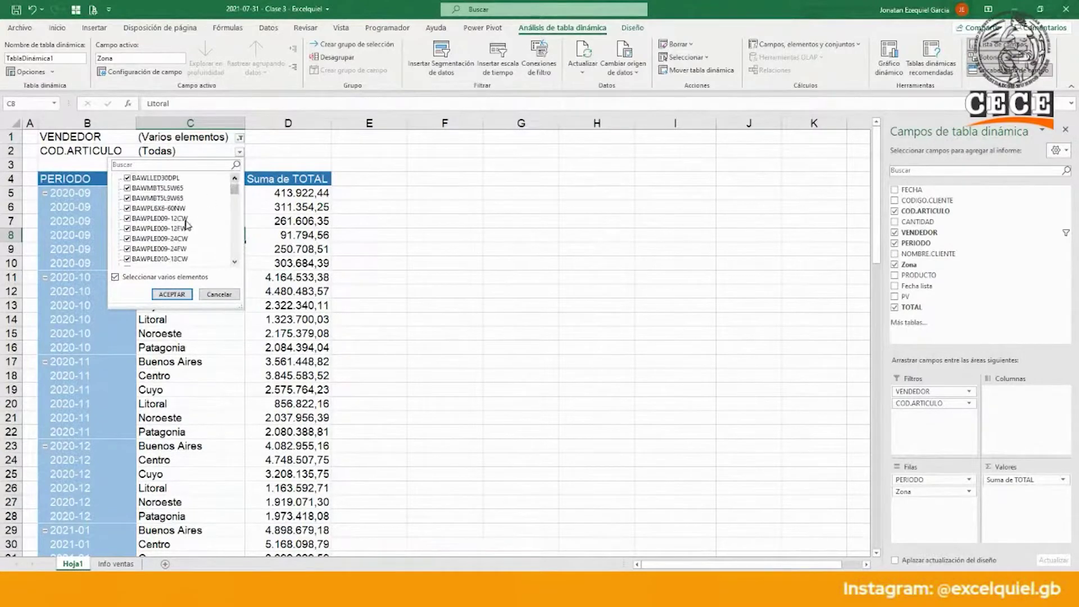
pyautogui.scroll(-6, 190, 224)
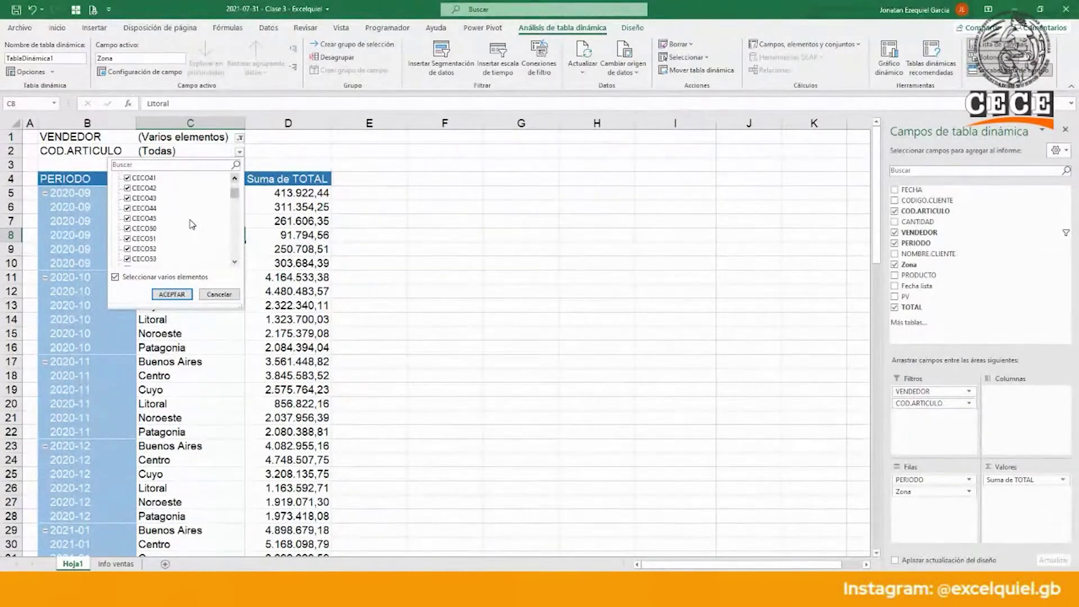
pyautogui.scroll(-3, 192, 225)
pyautogui.scroll(-6, 192, 225)
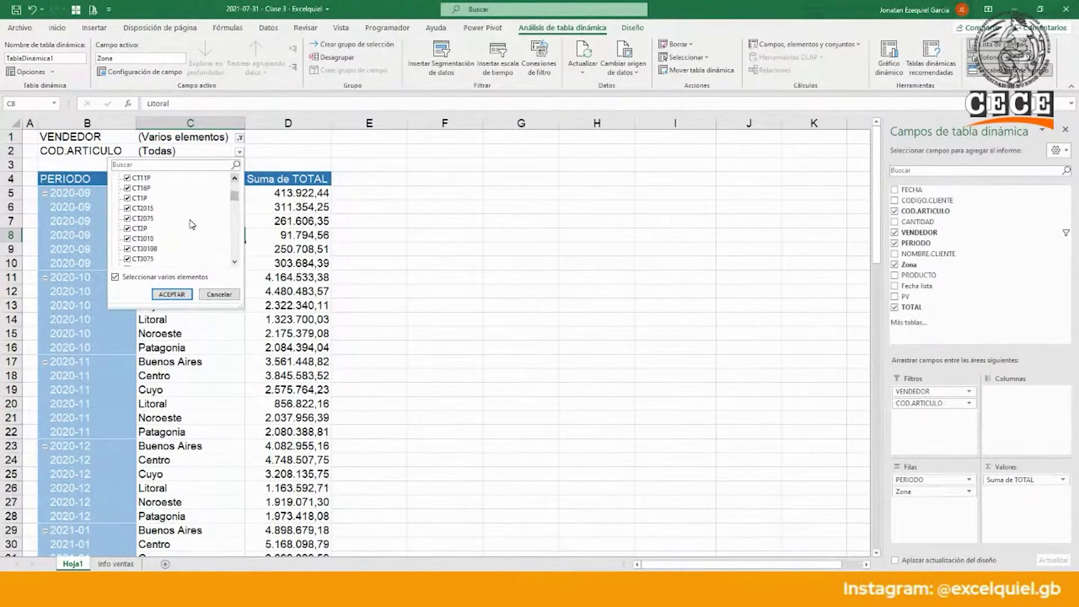
pyautogui.scroll(-6, 192, 224)
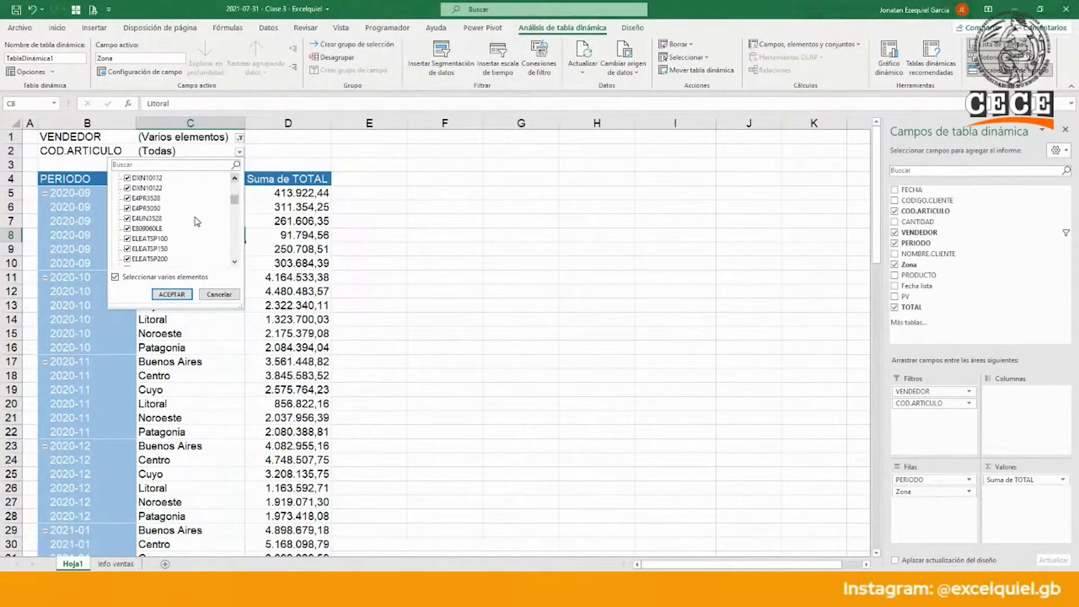
pyautogui.scroll(-6, 197, 221)
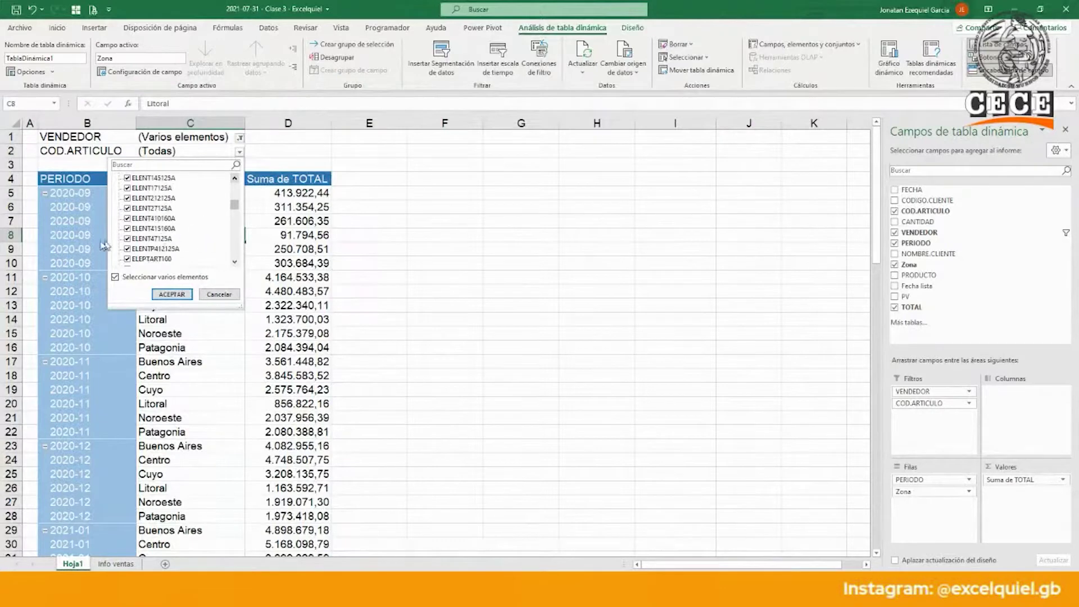
pyautogui.click(128, 229)
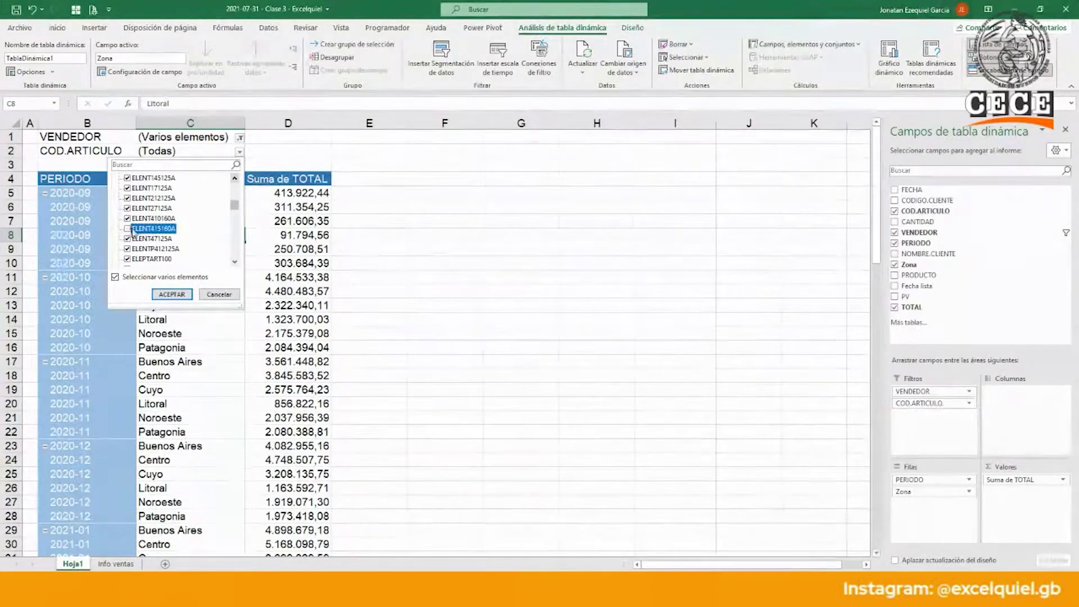
pyautogui.click(172, 294)
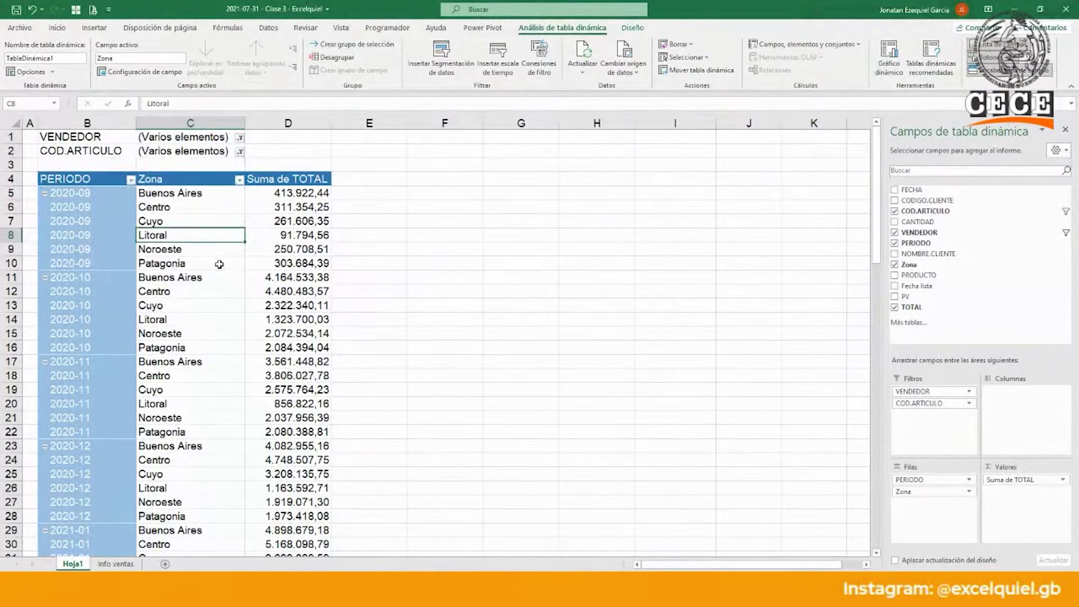
pyautogui.click(240, 152)
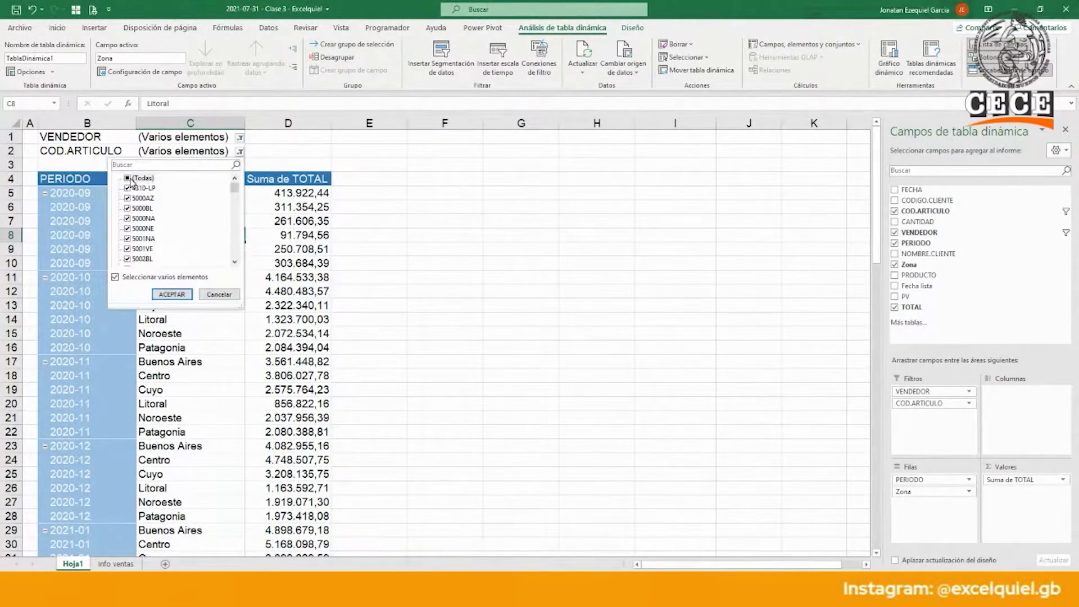
pyautogui.click(129, 179)
pyautogui.click(218, 296)
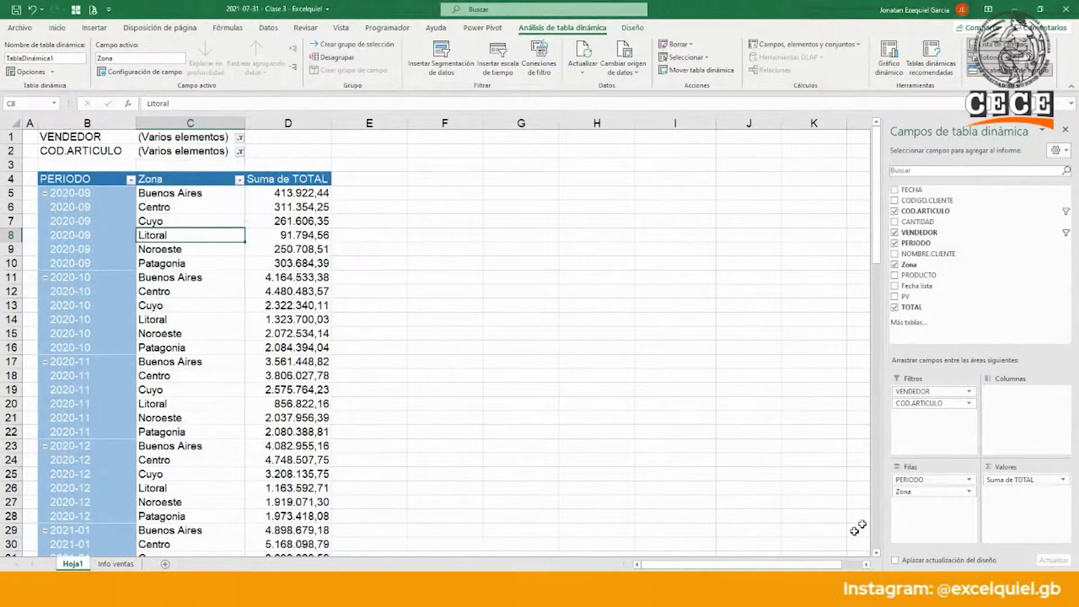
# - Try placing the Zona field above PERIODO in the rows, look at the Zona filter options, and undo the move
pyautogui.moveTo(936, 492); pyautogui.dragTo(936, 480)
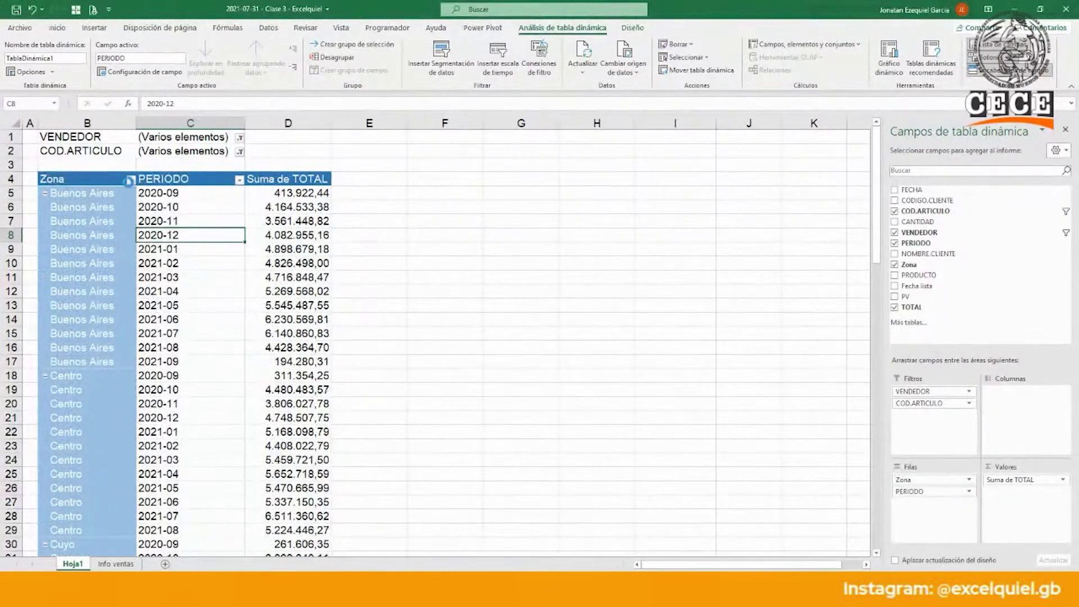
pyautogui.click(131, 180)
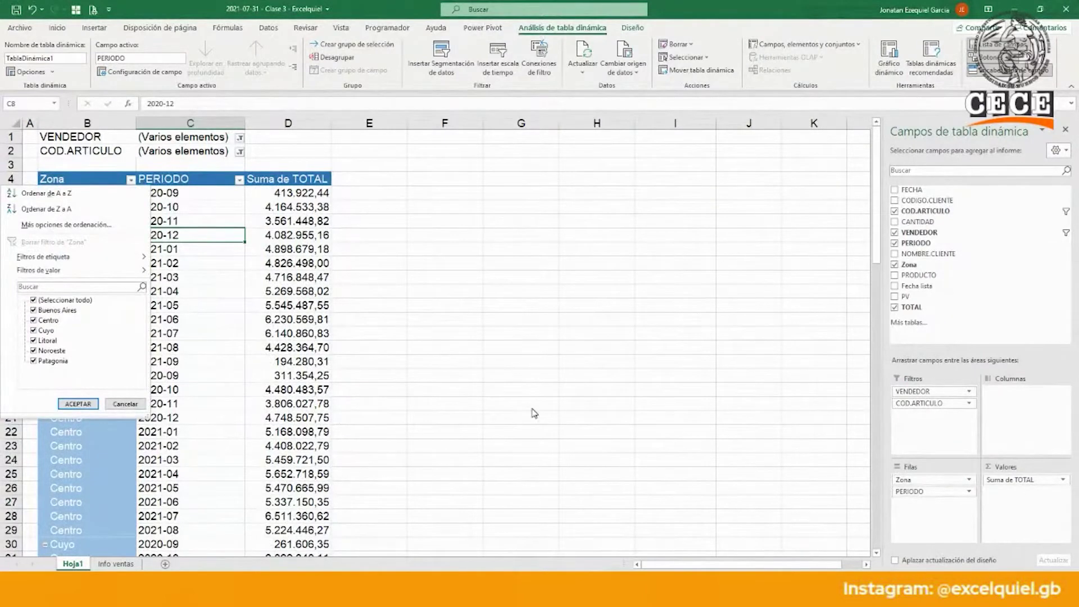
pyautogui.click(530, 381)
pyautogui.hotkey('ctrl', 'z')
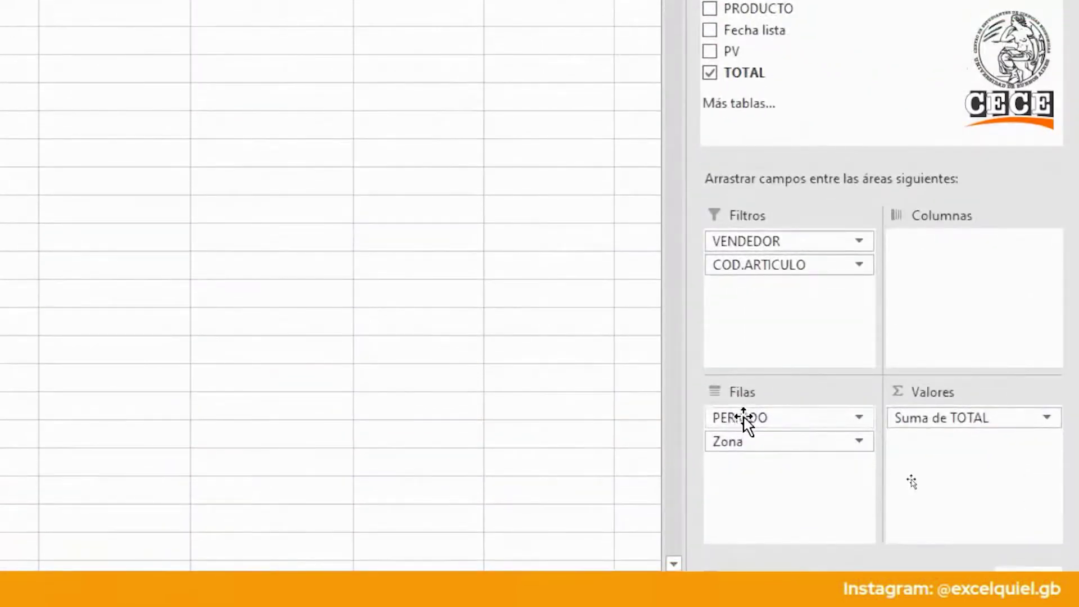
# - Move the Zona field above PERIODO in the pivot table's rows area
pyautogui.moveTo(743, 445); pyautogui.dragTo(744, 407)
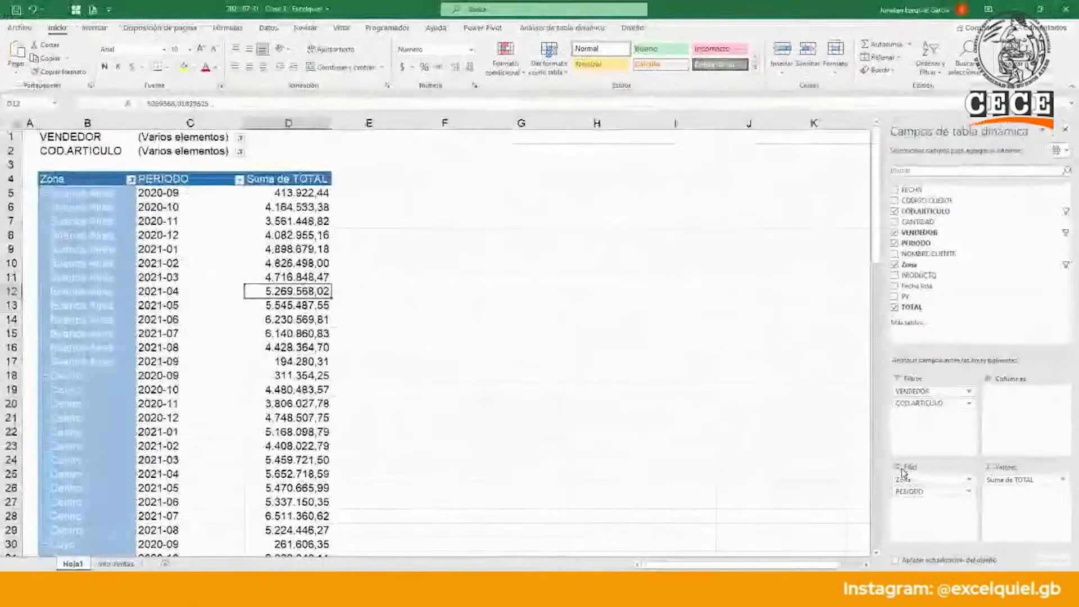
pyautogui.click(107, 301)
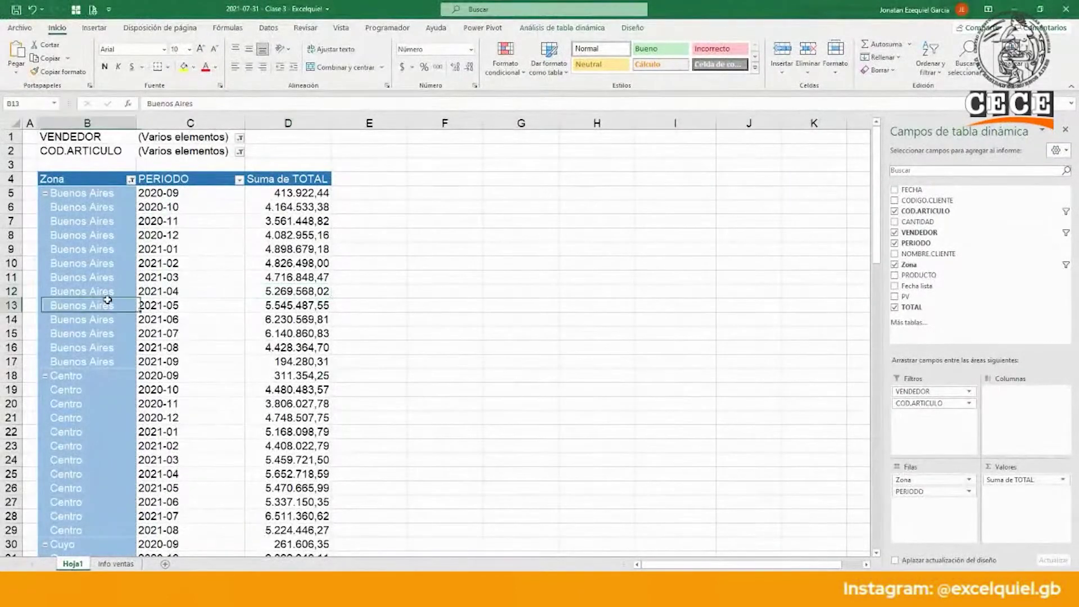
pyautogui.click(164, 263)
# - Filter the pivot table's Zona field to show only Litoral
pyautogui.click(131, 180)
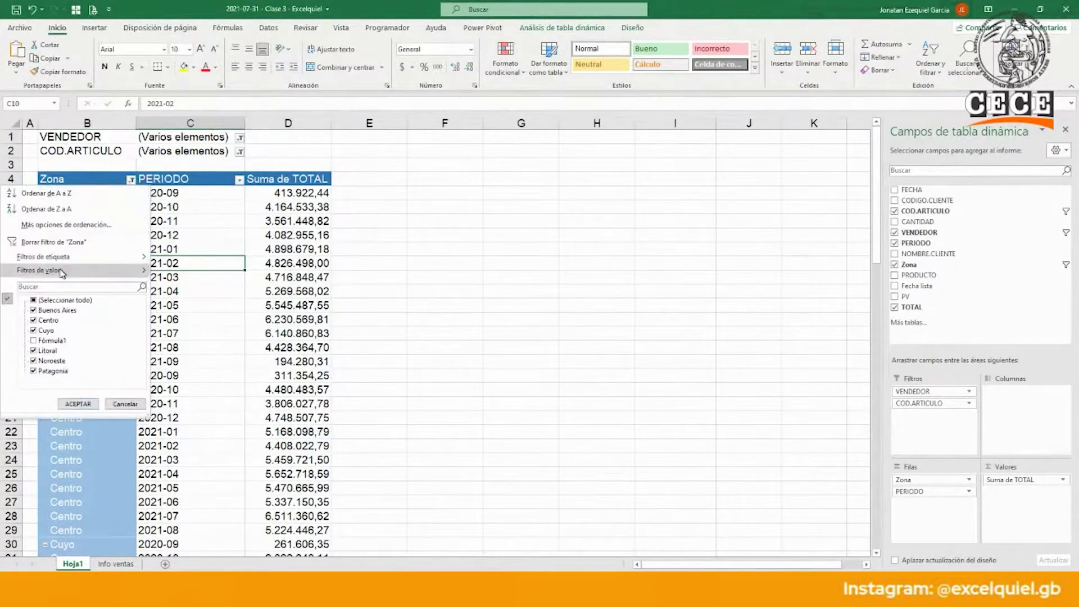
pyautogui.click(36, 301)
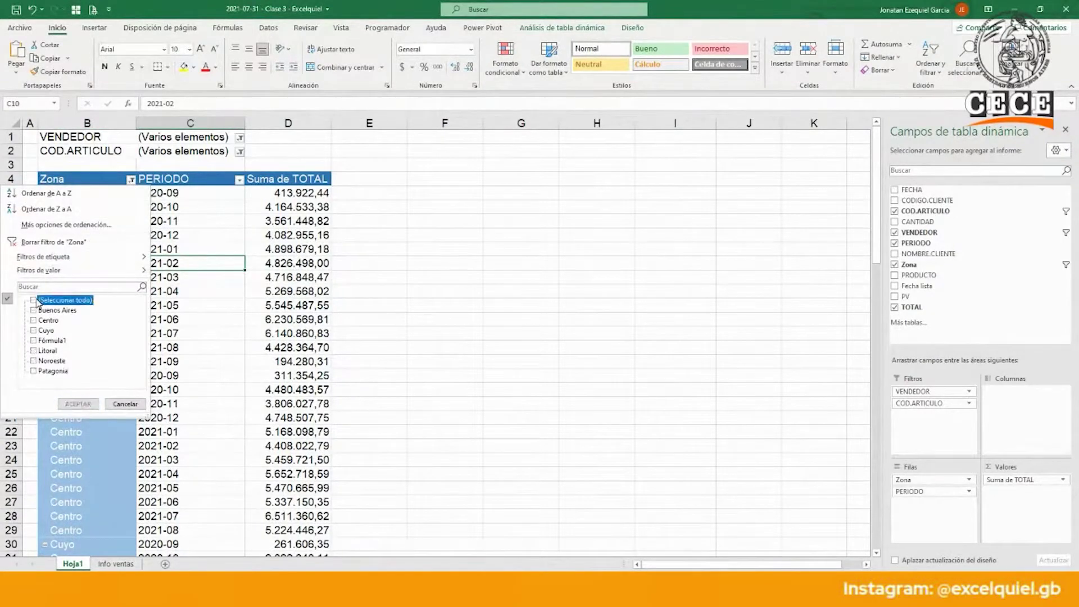
pyautogui.click(33, 351)
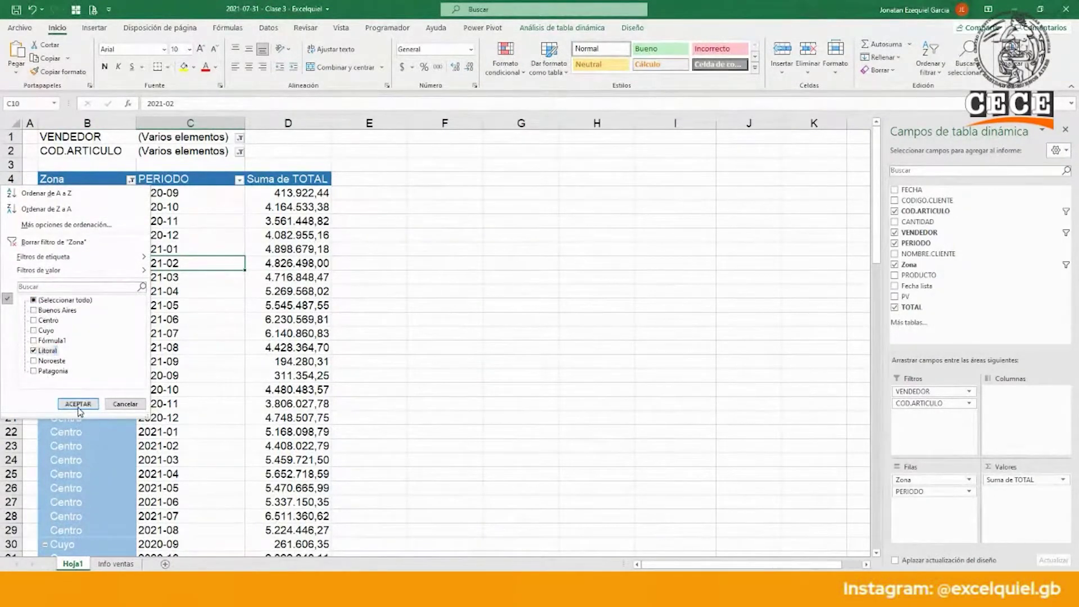
pyautogui.click(78, 403)
pyautogui.click(144, 304)
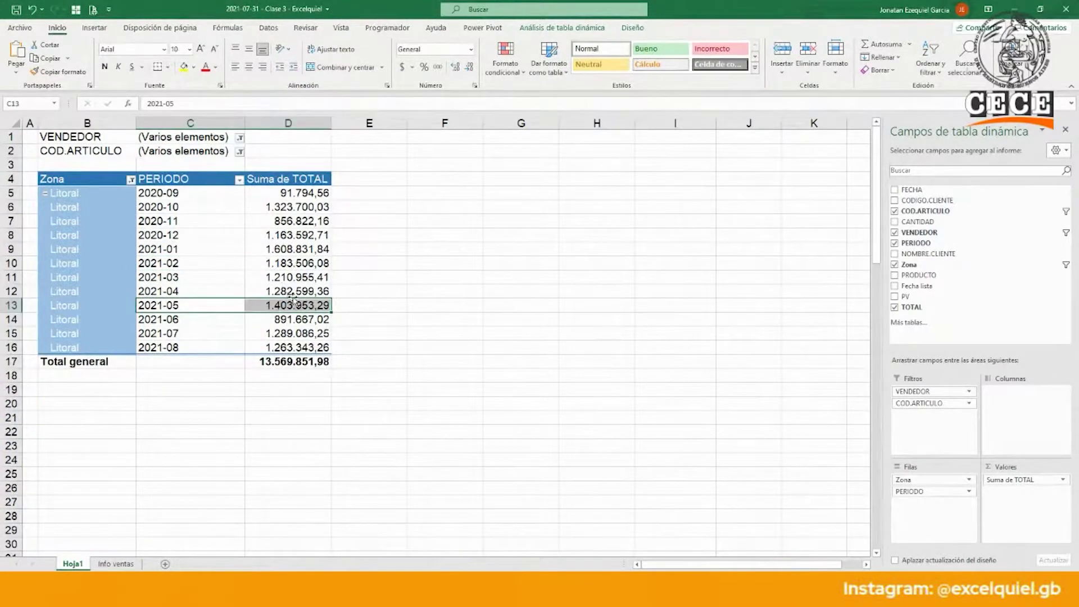
pyautogui.click(131, 180)
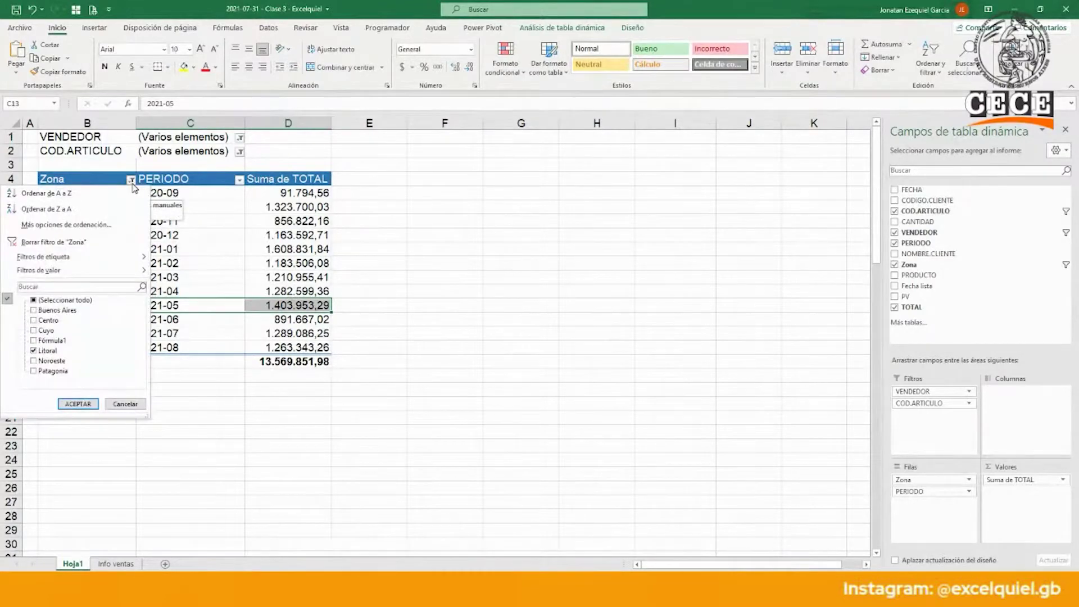
pyautogui.press('Escape')
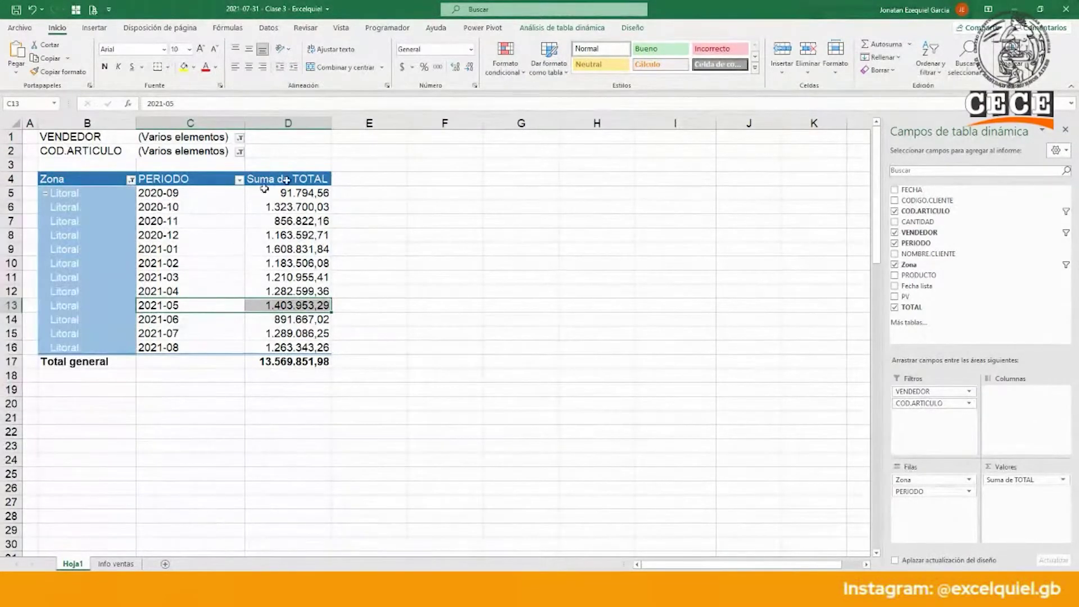
# - Reset the COD.ARTICULO and VENDEDOR report filters to (Todas)
pyautogui.click(541, 26)
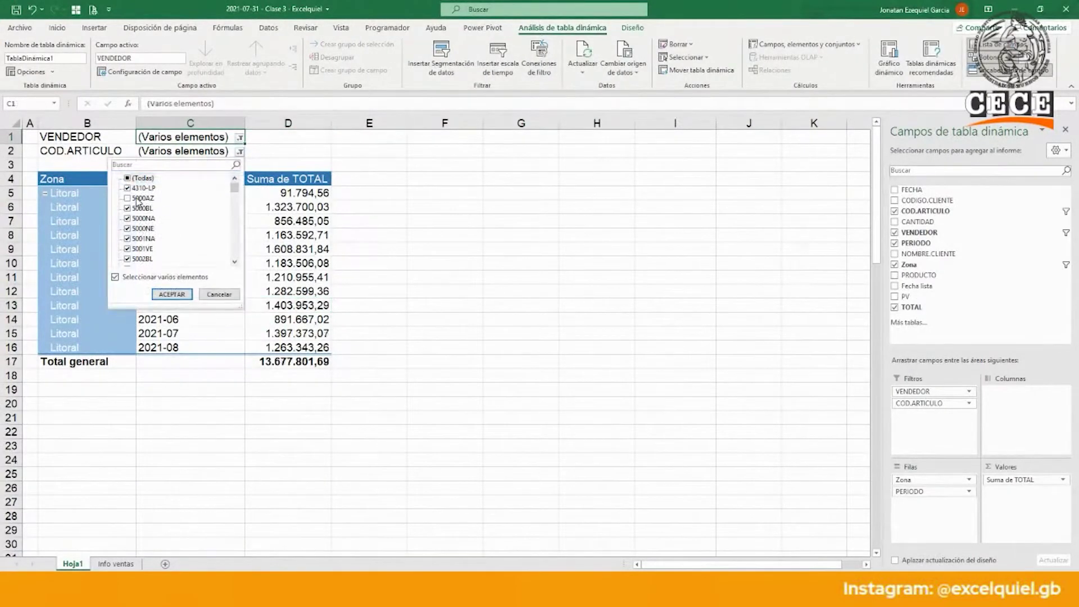
pyautogui.click(128, 178)
pyautogui.click(175, 293)
pyautogui.click(240, 137)
pyautogui.click(129, 164)
pyautogui.click(172, 280)
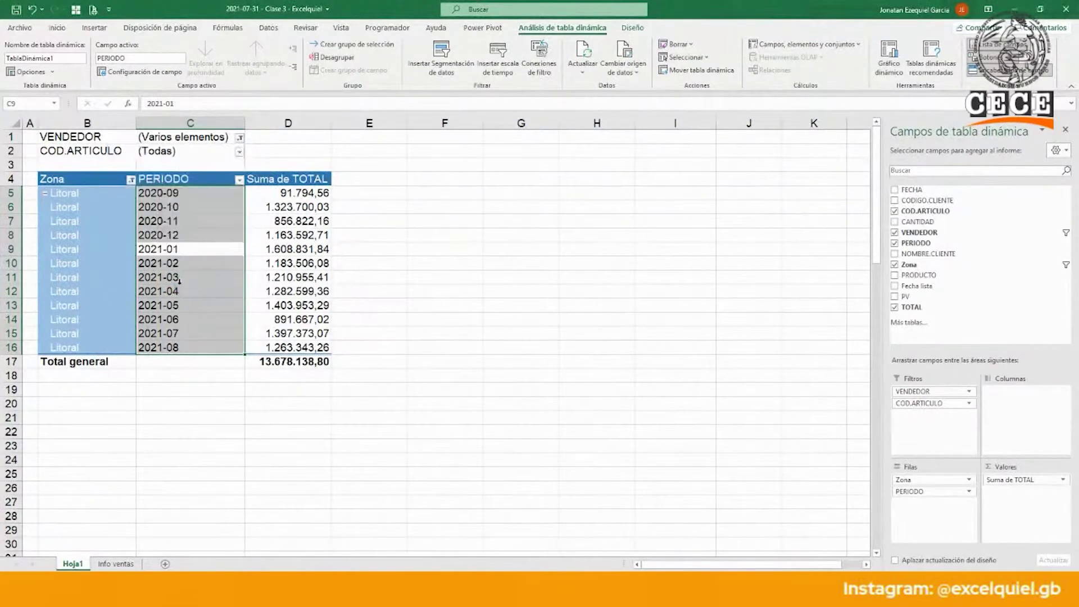
# - Select all zones in the Zona filter and move PERIODO above Zona in the rows area
pyautogui.click(131, 180)
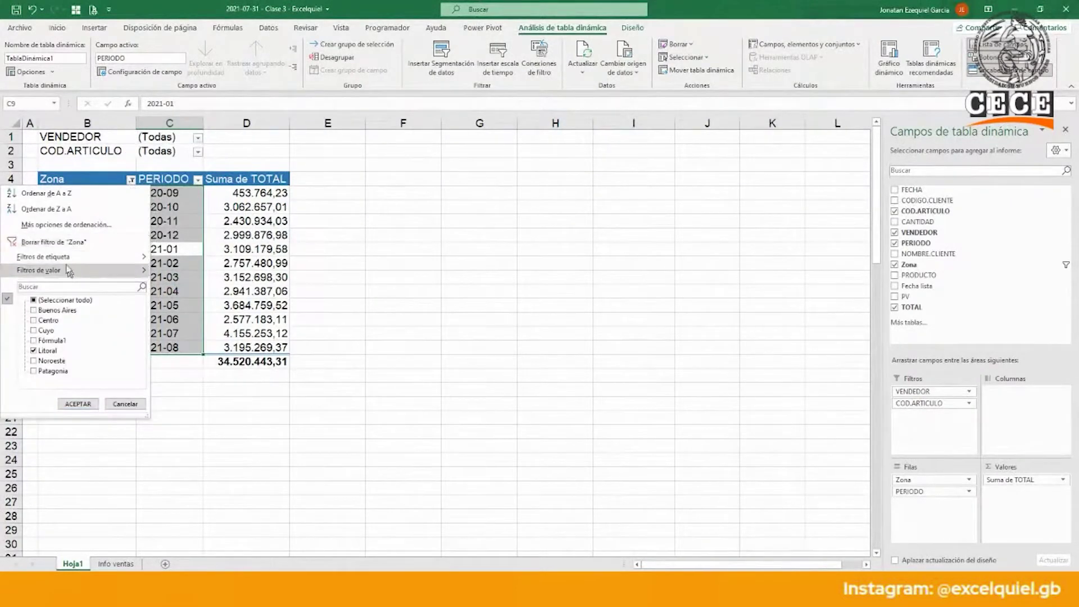
pyautogui.click(34, 300)
pyautogui.click(78, 404)
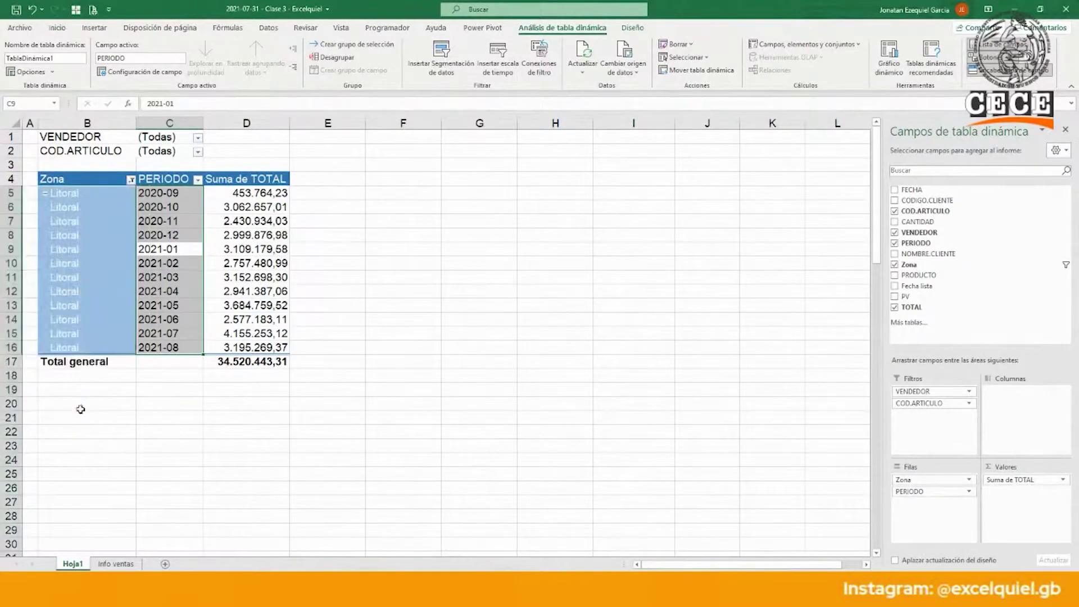
pyautogui.click(386, 315)
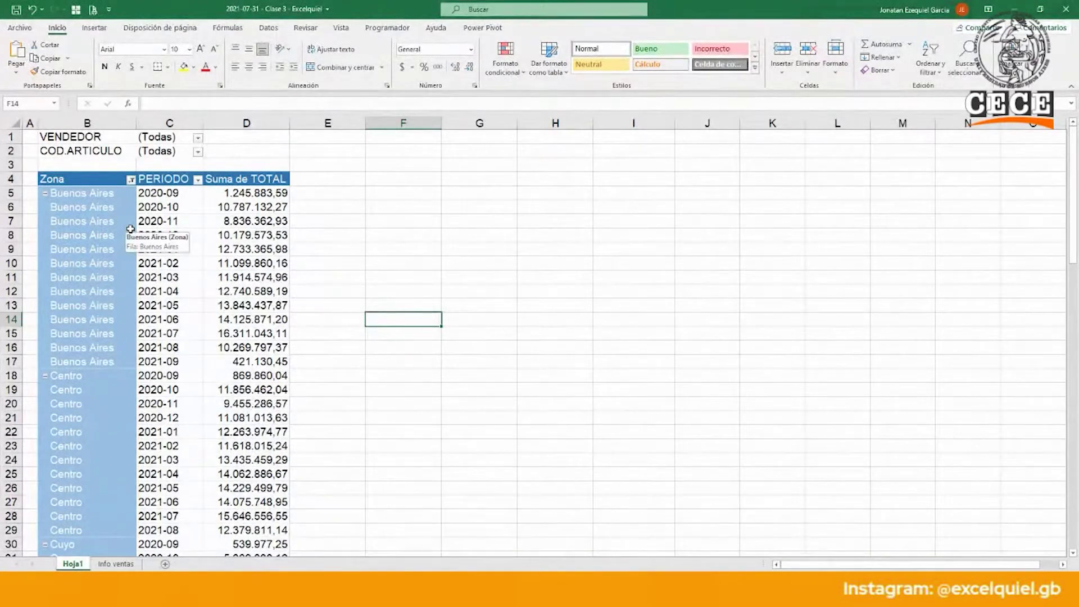
pyautogui.click(197, 224)
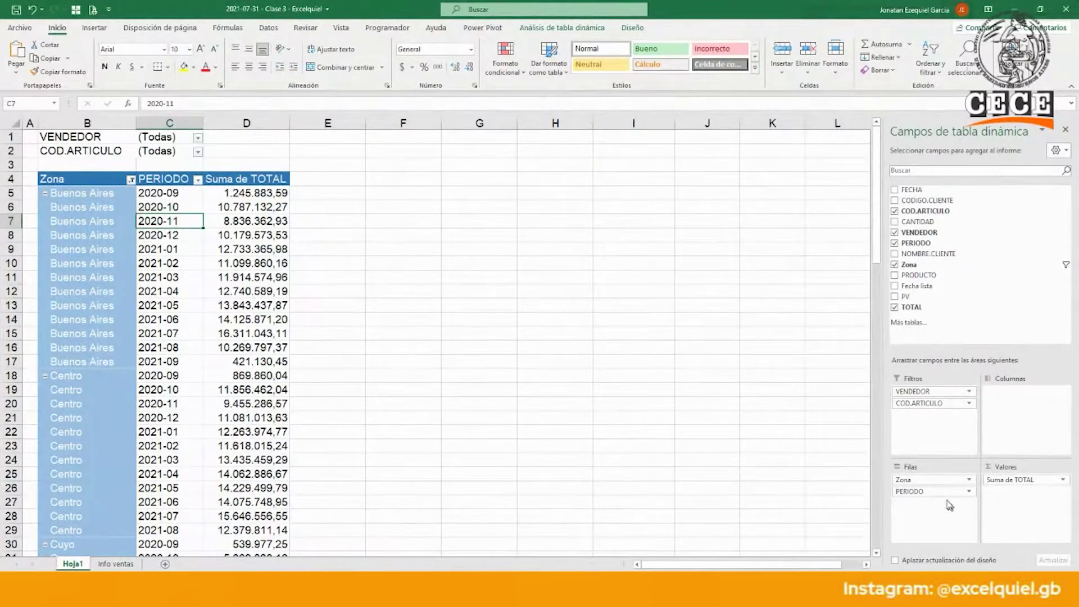
pyautogui.moveTo(935, 492); pyautogui.dragTo(932, 476)
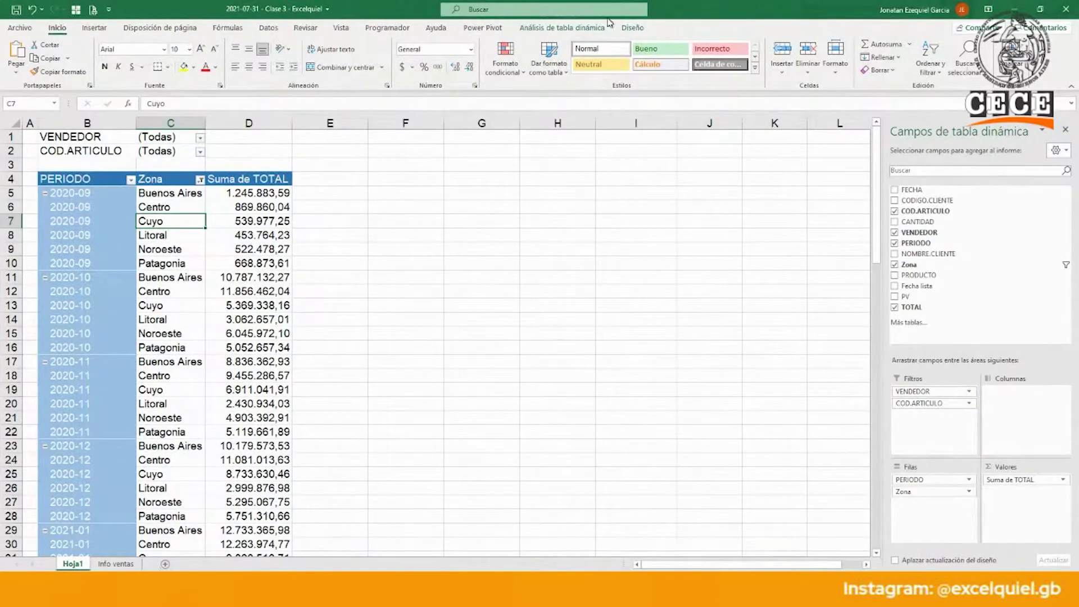
# - Review the pivot table's analysis and design tools, including the report layout options
pyautogui.click(584, 28)
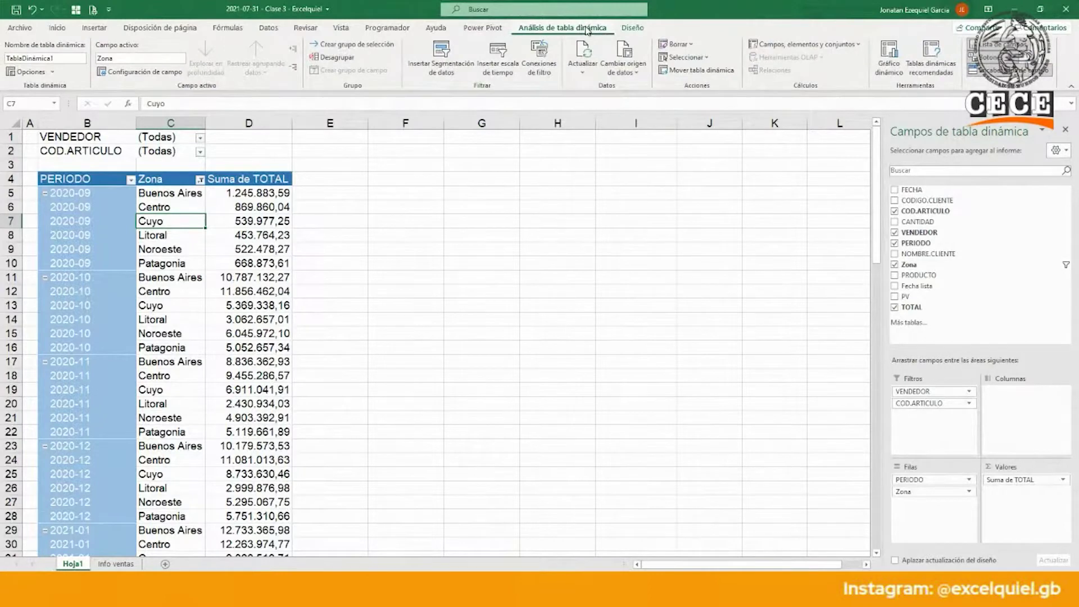
pyautogui.click(328, 262)
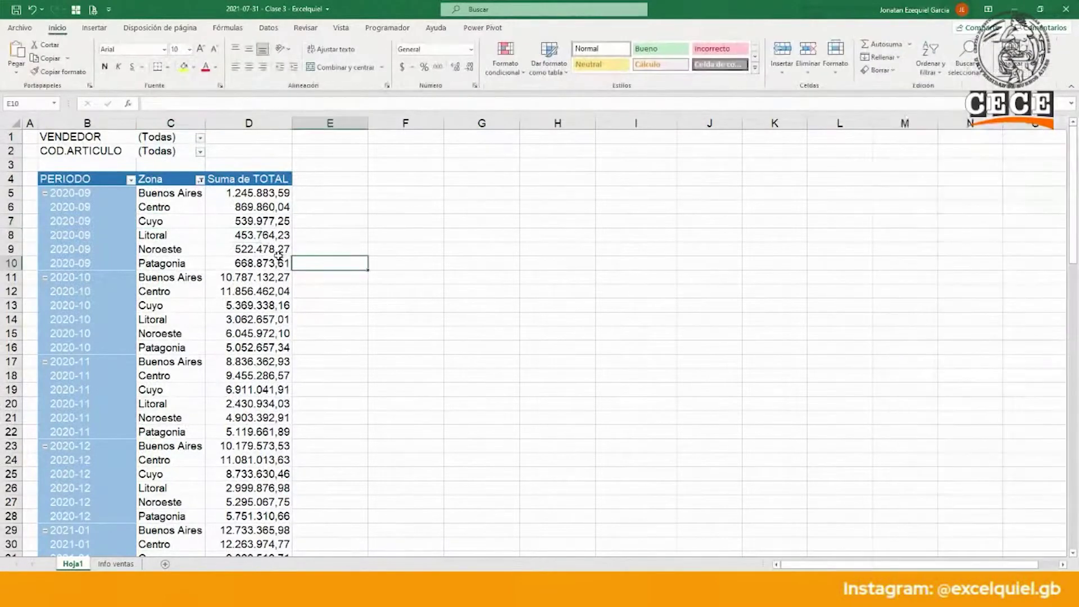
pyautogui.click(279, 253)
pyautogui.click(539, 29)
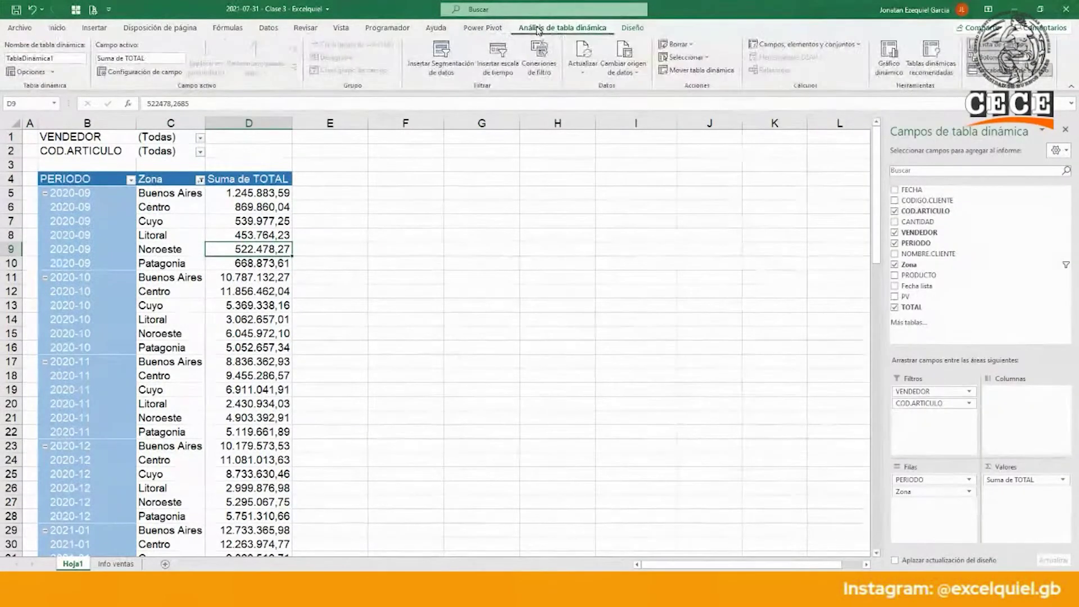
pyautogui.click(632, 27)
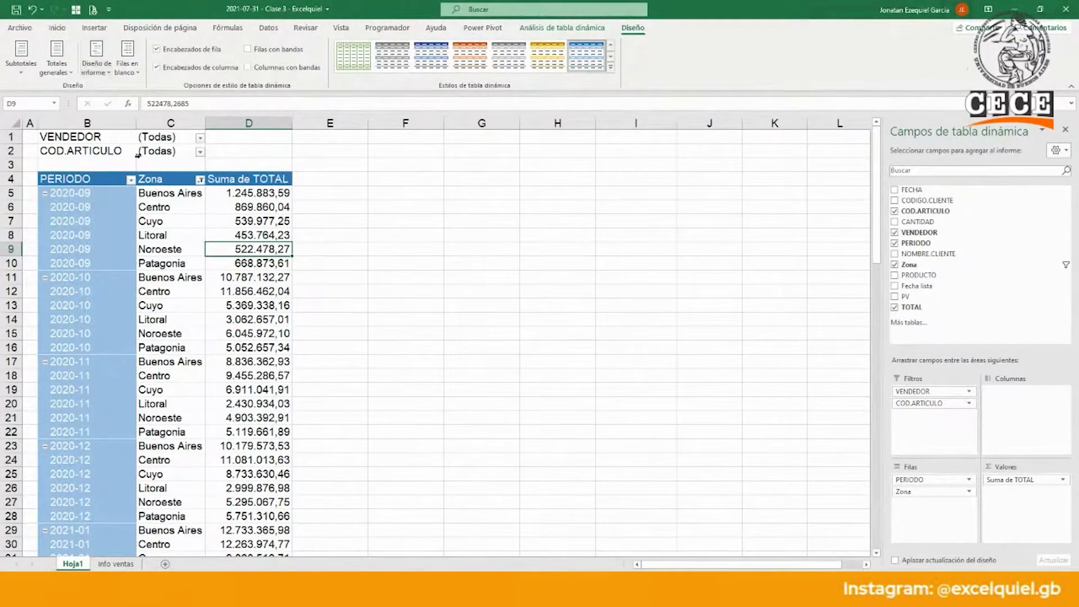
pyautogui.click(96, 62)
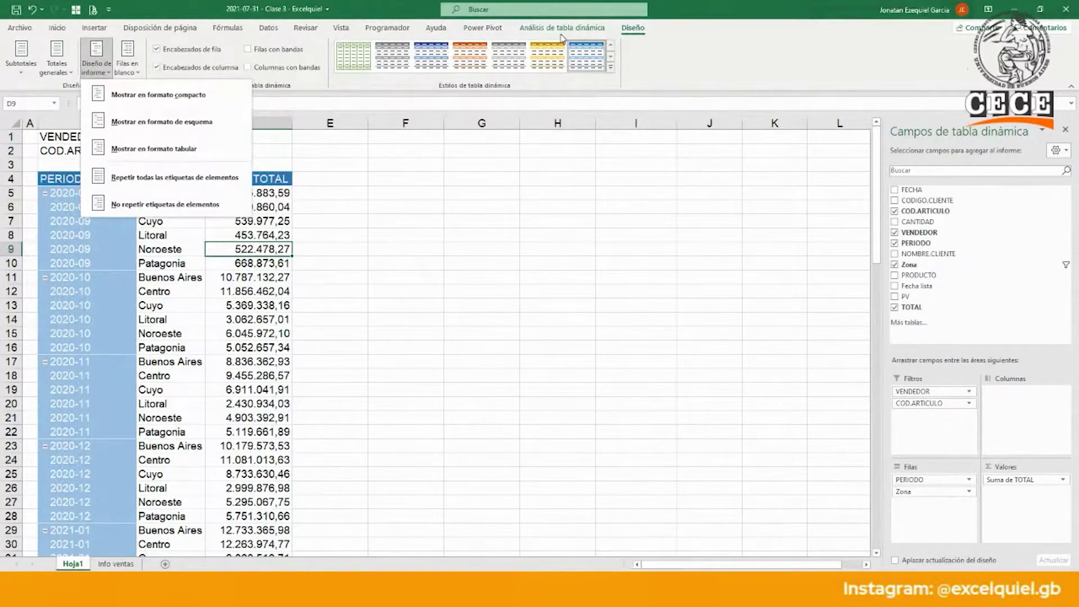
pyautogui.click(562, 37)
pyautogui.click(563, 36)
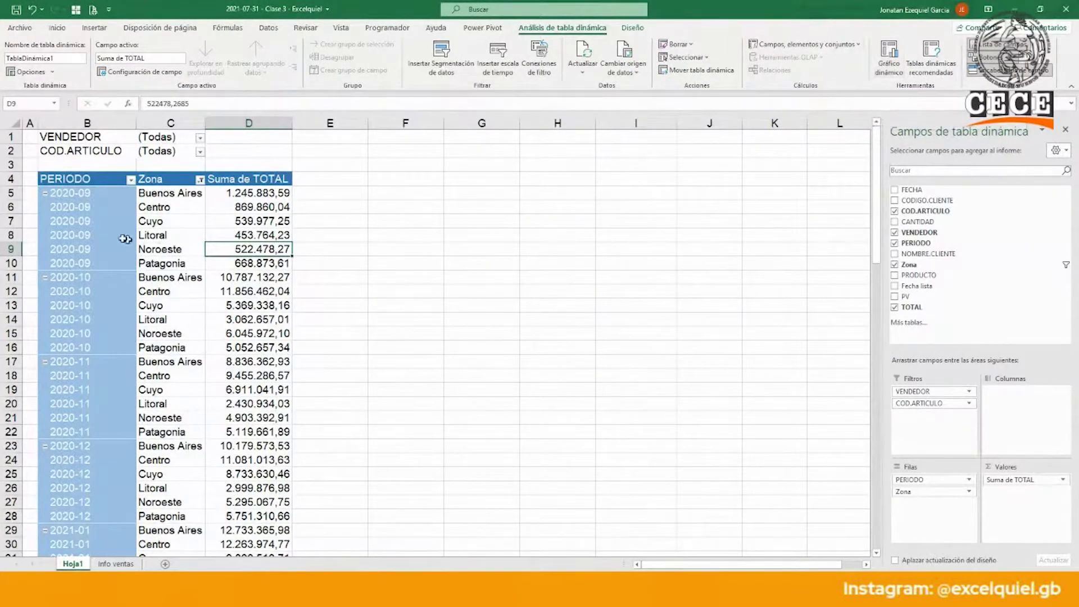
# - Remove the Zona field from the rows so the pivot table summarizes TOTAL by PERIODO only
pyautogui.click(104, 232)
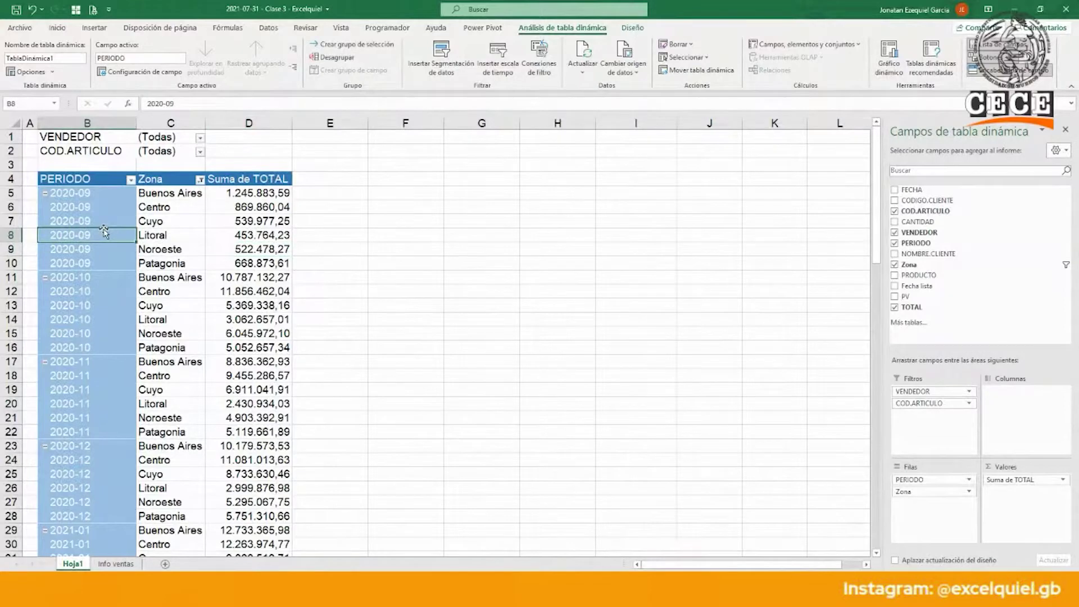
pyautogui.click(152, 225)
pyautogui.click(163, 237)
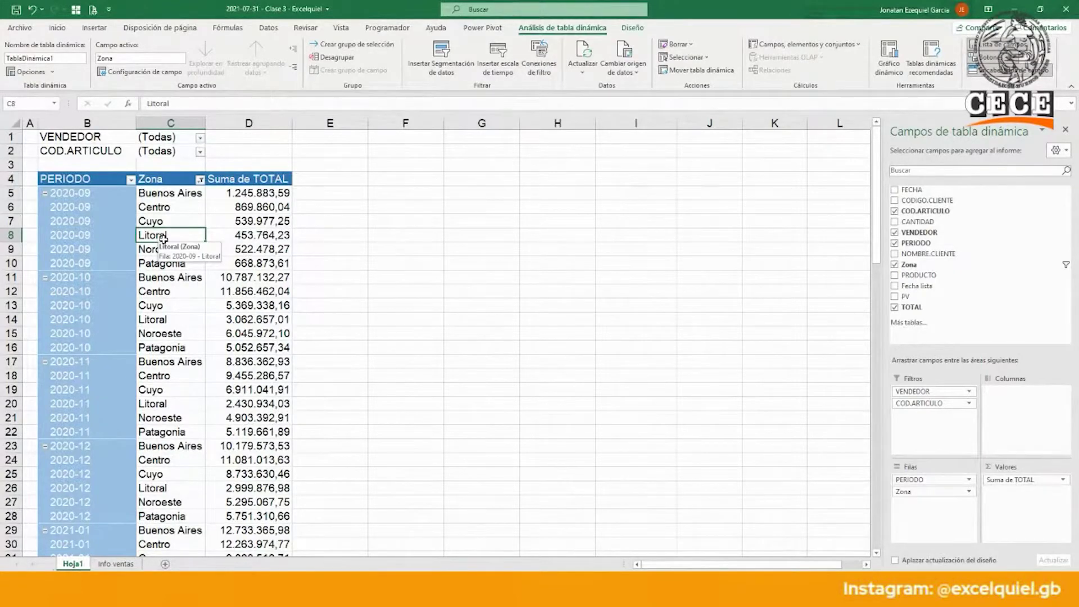
pyautogui.moveTo(917, 493); pyautogui.dragTo(952, 338)
pyautogui.click(142, 269)
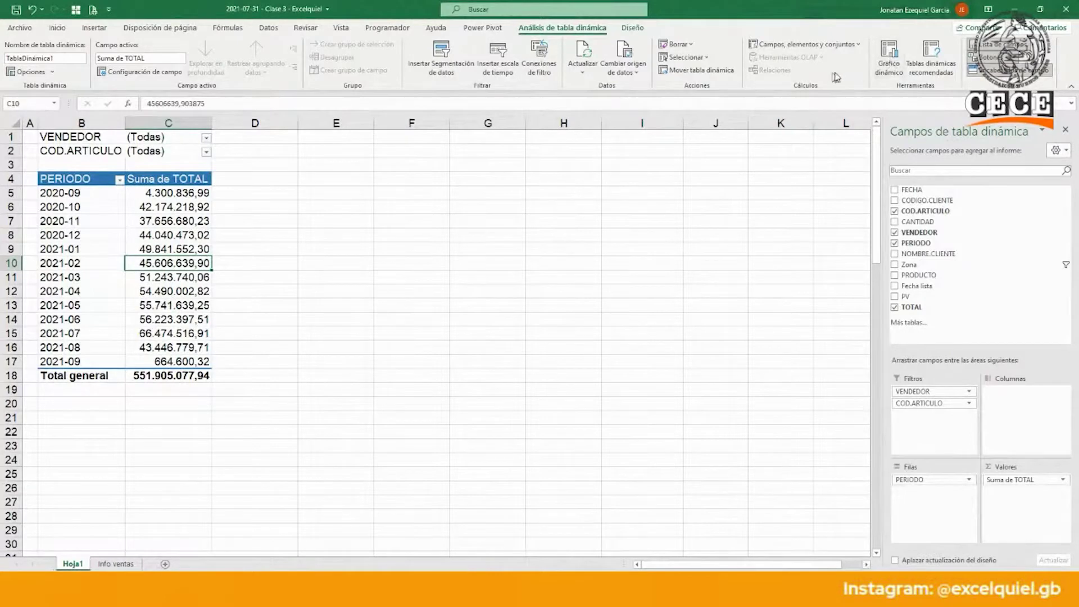
# - Insert a Columna agrupada 3D pivot chart of the totals by period and place it beside the pivot table
pyautogui.click(880, 63)
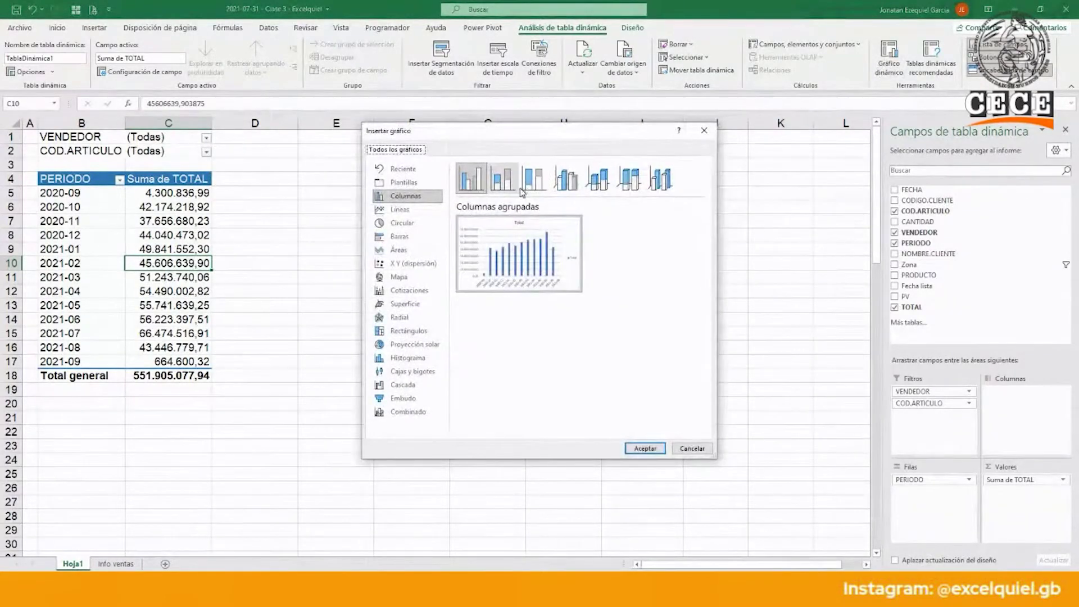
pyautogui.click(574, 185)
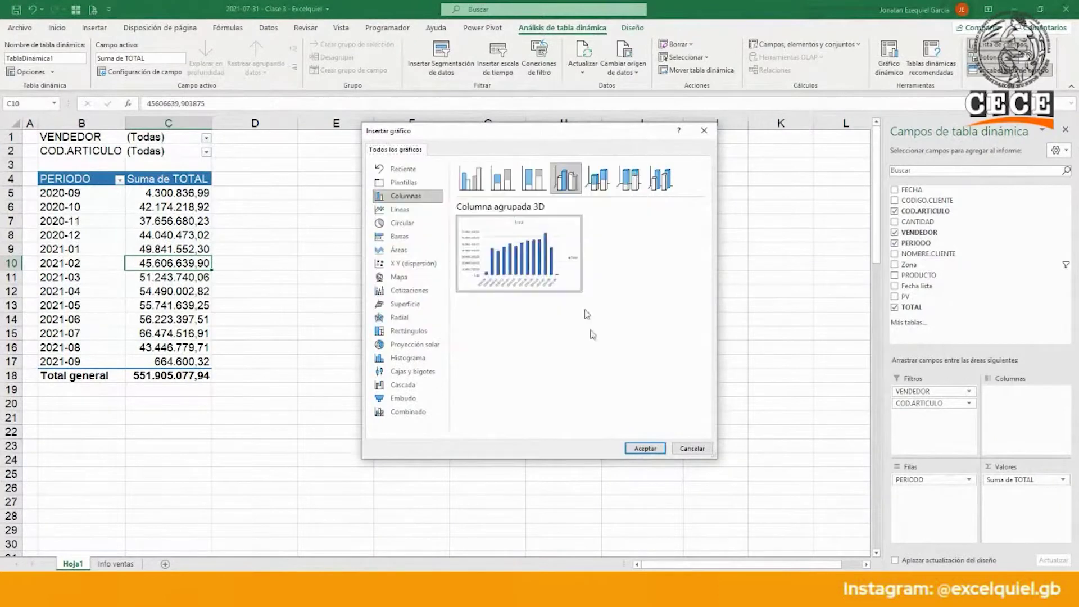
pyautogui.click(641, 448)
pyautogui.moveTo(440, 237); pyautogui.dragTo(424, 179)
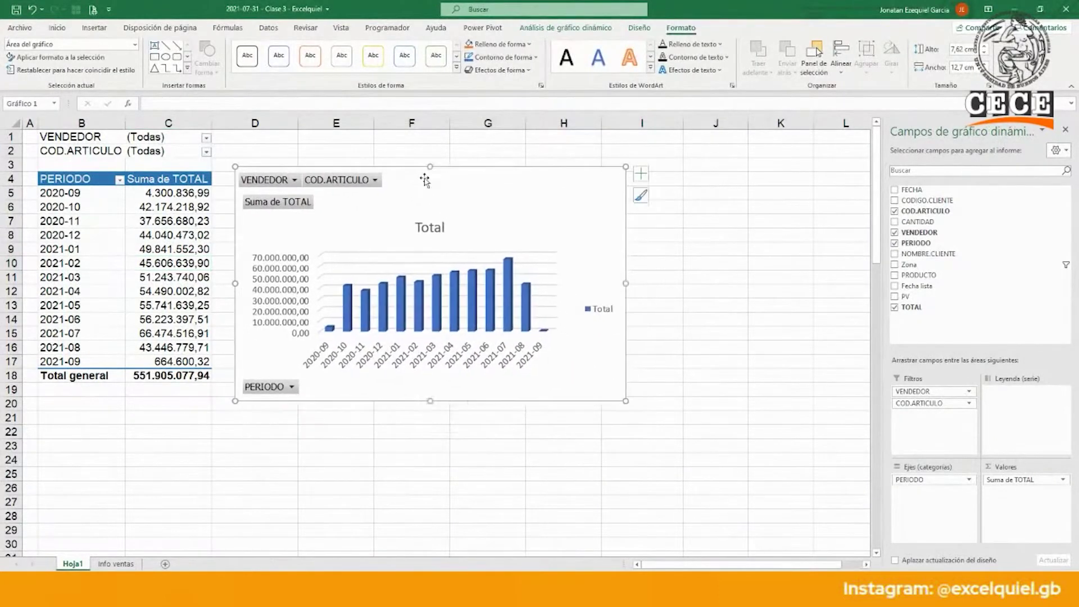
# - Delete the pivot chart's legend and title and shift the chart slightly farther from the pivot table
pyautogui.click(590, 316)
pyautogui.press('Delete')
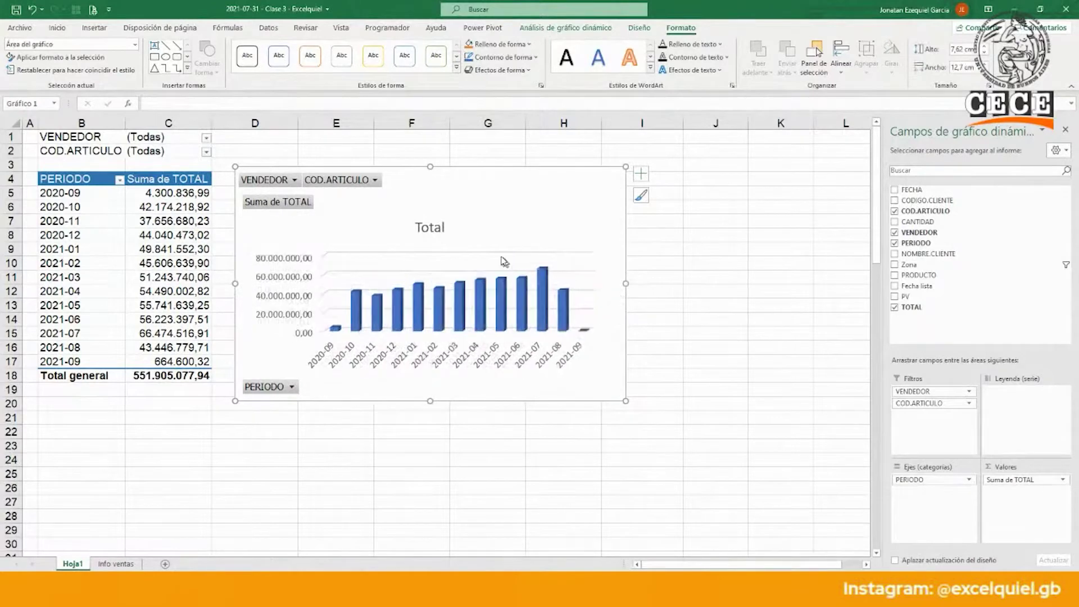
pyautogui.click(436, 228)
pyautogui.press('Delete')
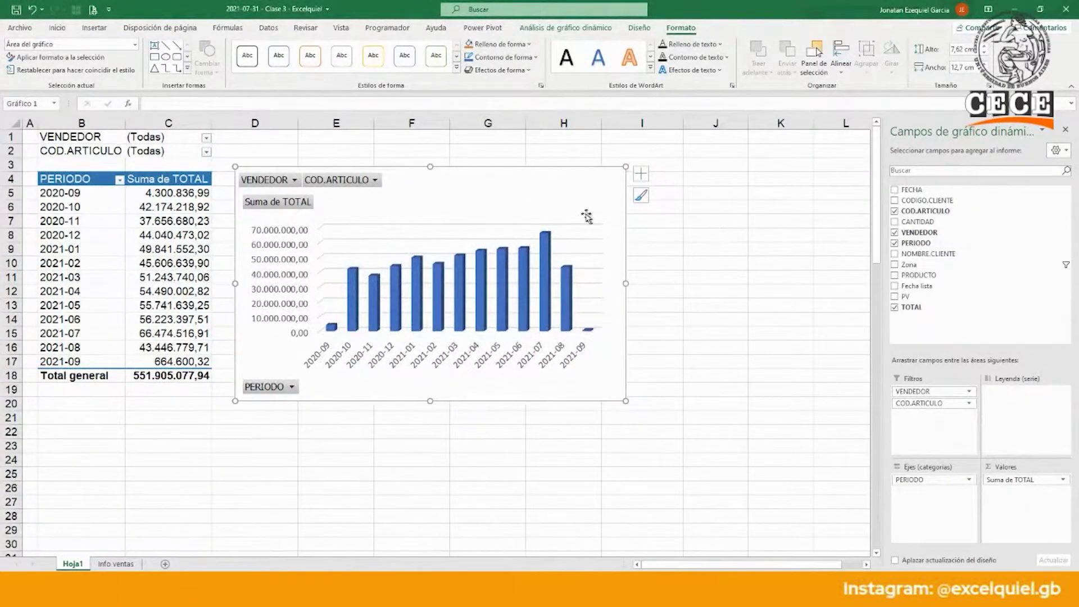
pyautogui.moveTo(570, 199); pyautogui.dragTo(582, 186)
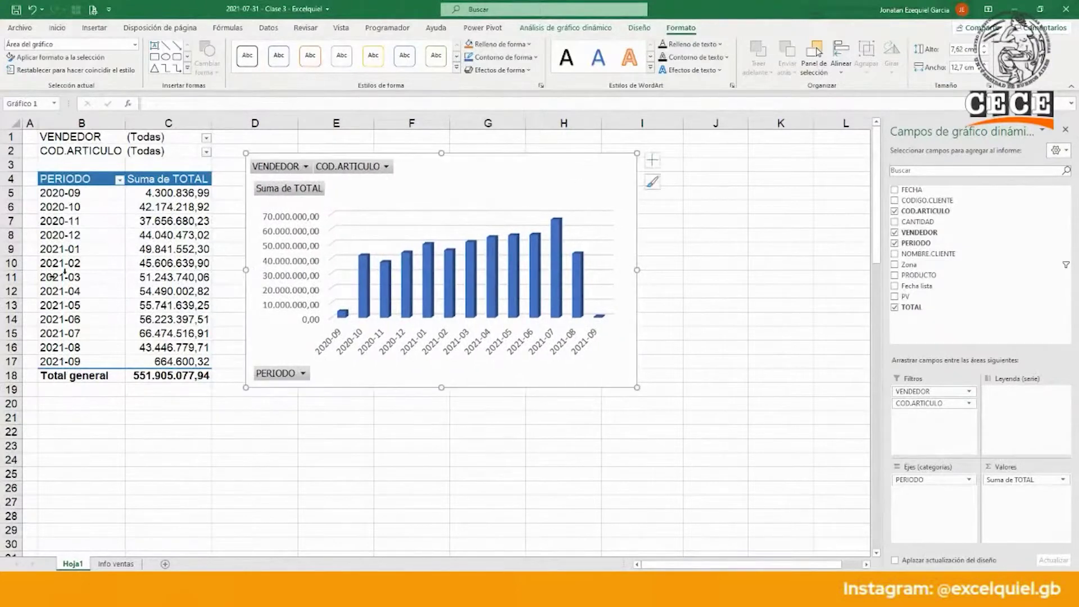
# - Filter the pivot table's PERIODO field to show only 2020-12, 2021-01 and 2021-02
pyautogui.click(120, 180)
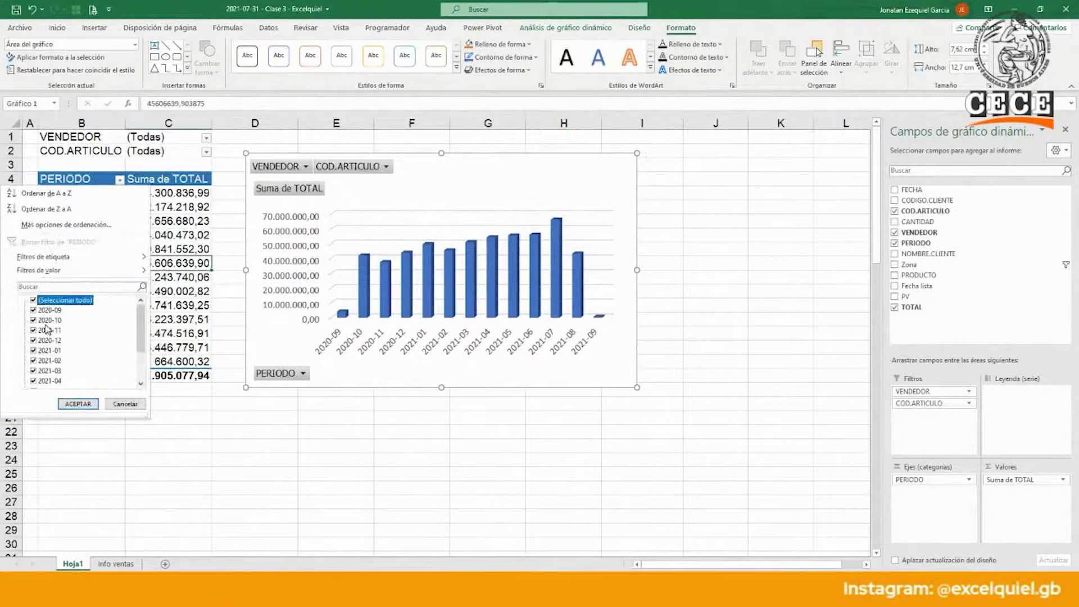
pyautogui.click(33, 301)
pyautogui.click(33, 340)
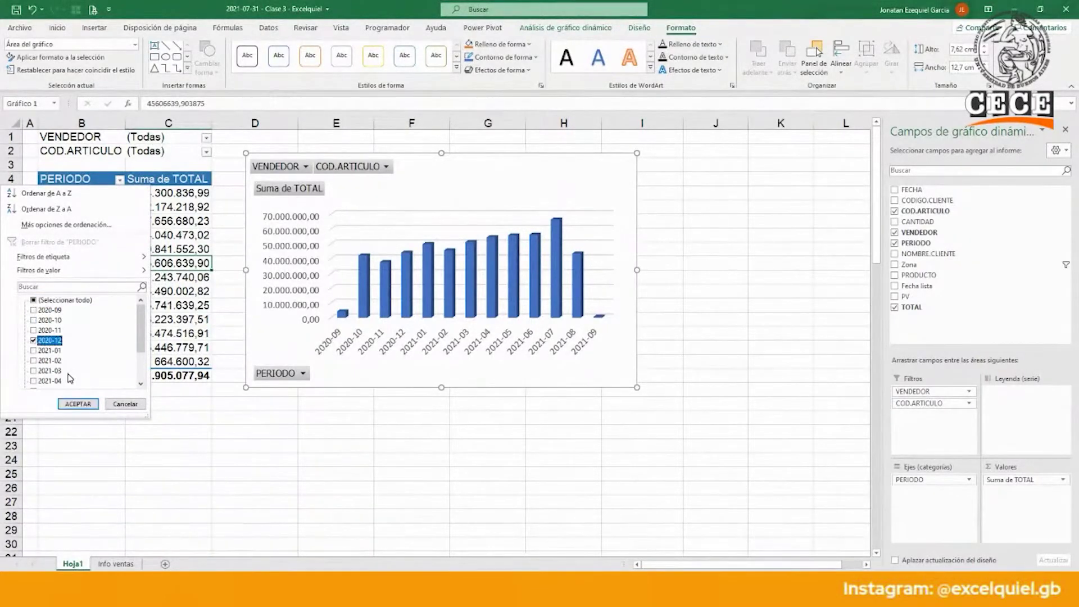
pyautogui.click(34, 351)
pyautogui.click(33, 361)
pyautogui.click(77, 403)
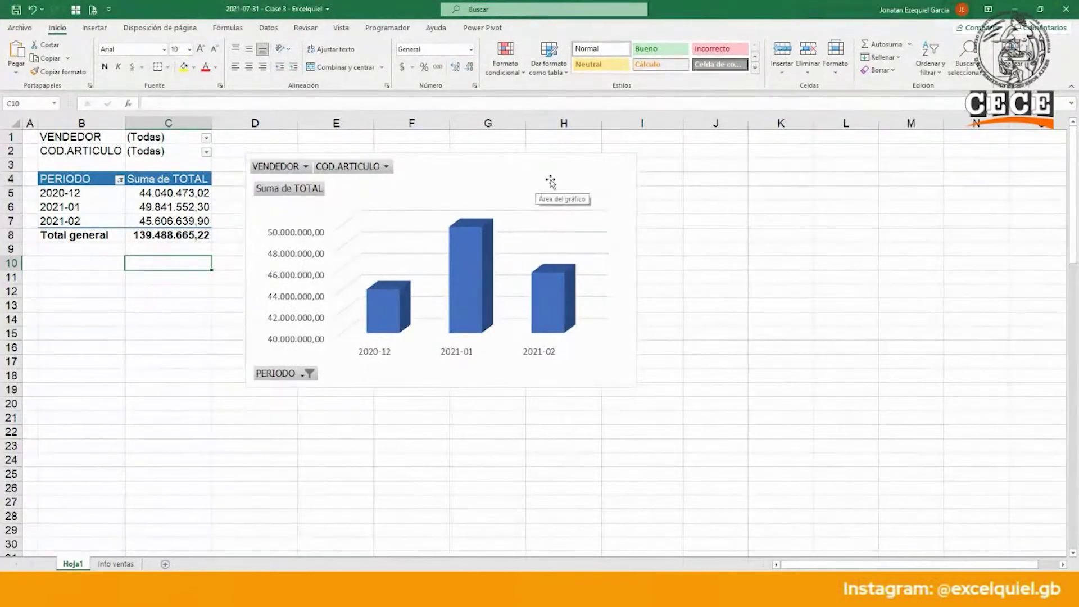
# - Select all periods again in the pivot table's PERIODO filter
pyautogui.click(119, 182)
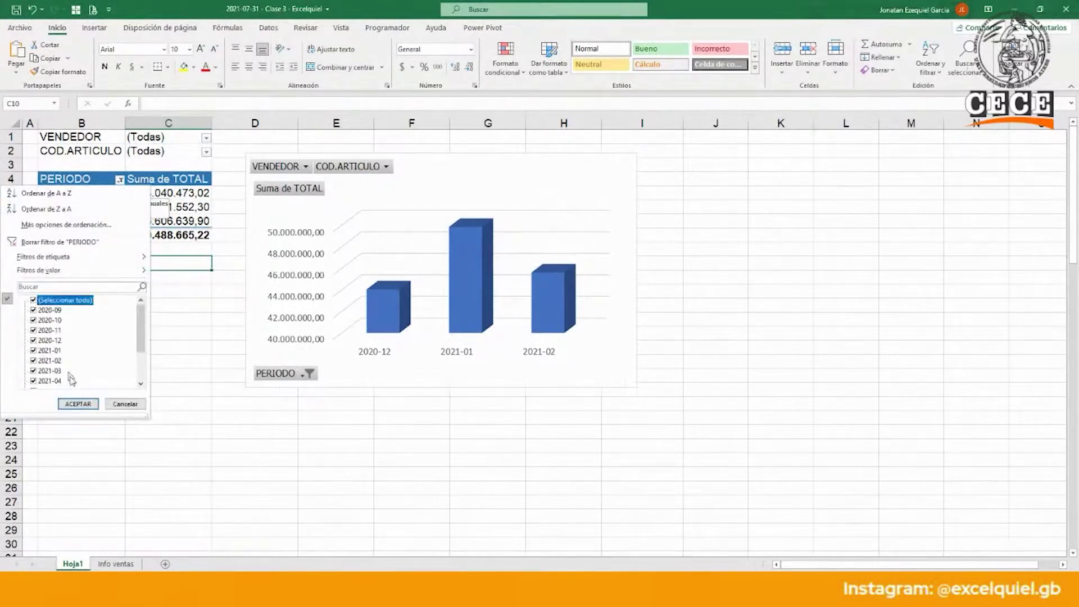
pyautogui.click(78, 404)
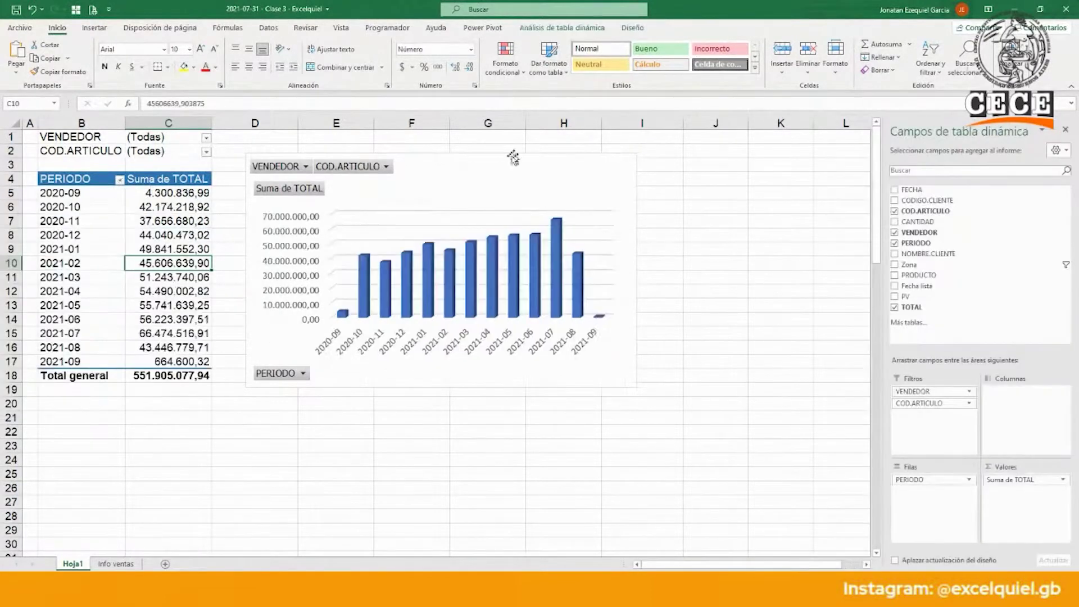
# - Move the pivot chart farther from the pivot table and add the Zona field to its axis categories
pyautogui.moveTo(513, 157); pyautogui.dragTo(601, 157)
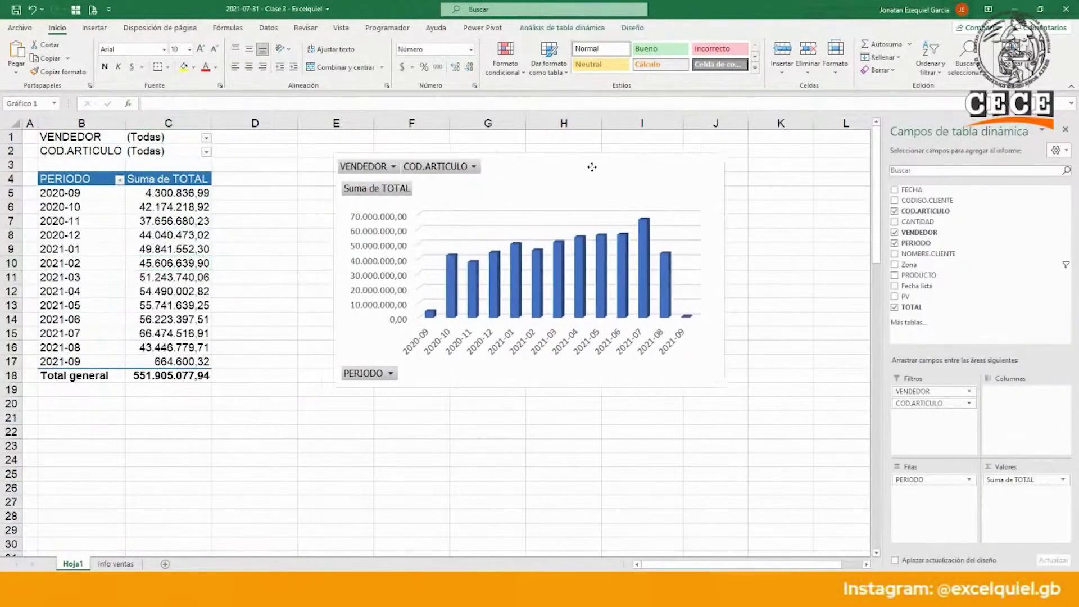
pyautogui.click(902, 265)
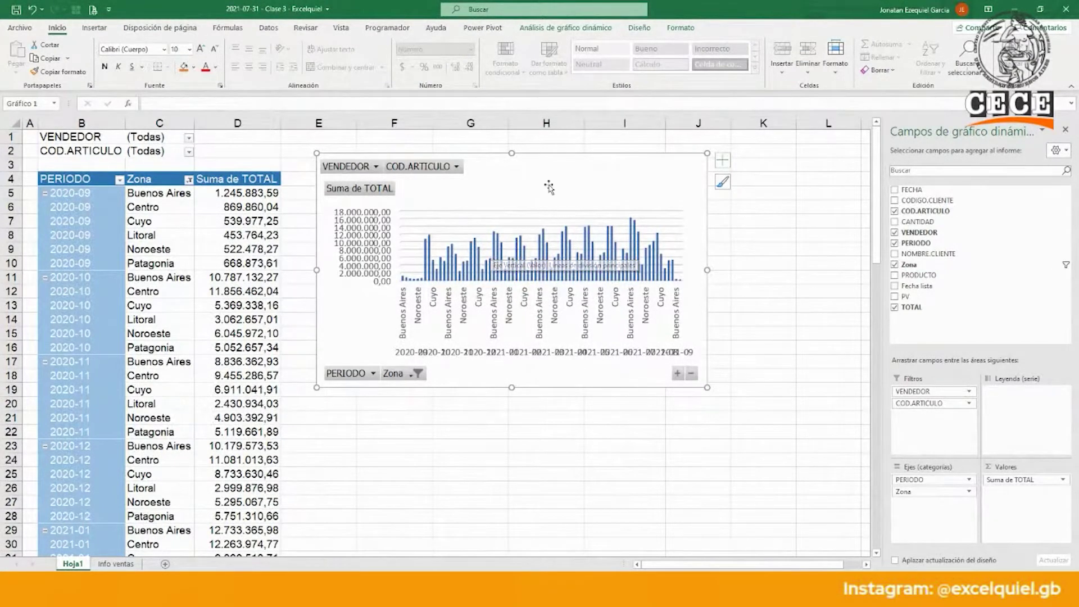
pyautogui.moveTo(549, 178); pyautogui.dragTo(548, 196)
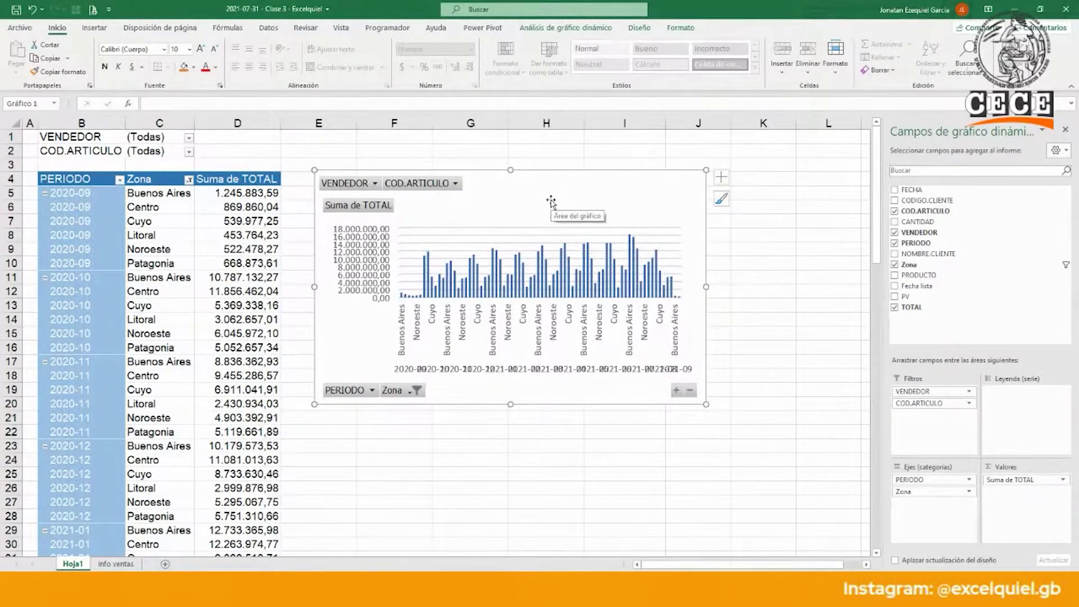
# - Delete the pivot chart and undo the deletion
pyautogui.press('Delete')
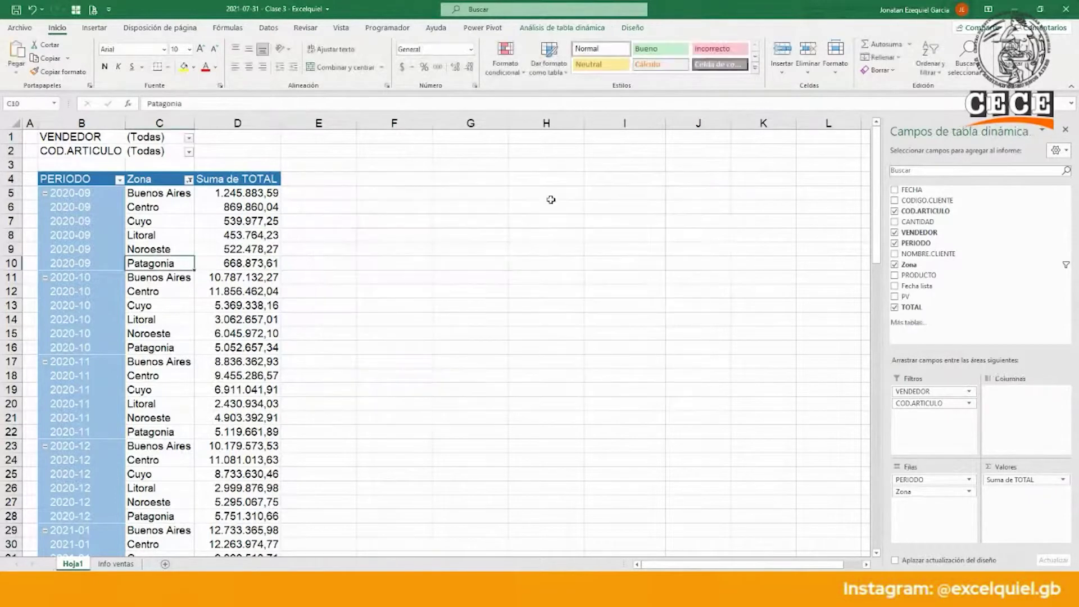
pyautogui.click(239, 237)
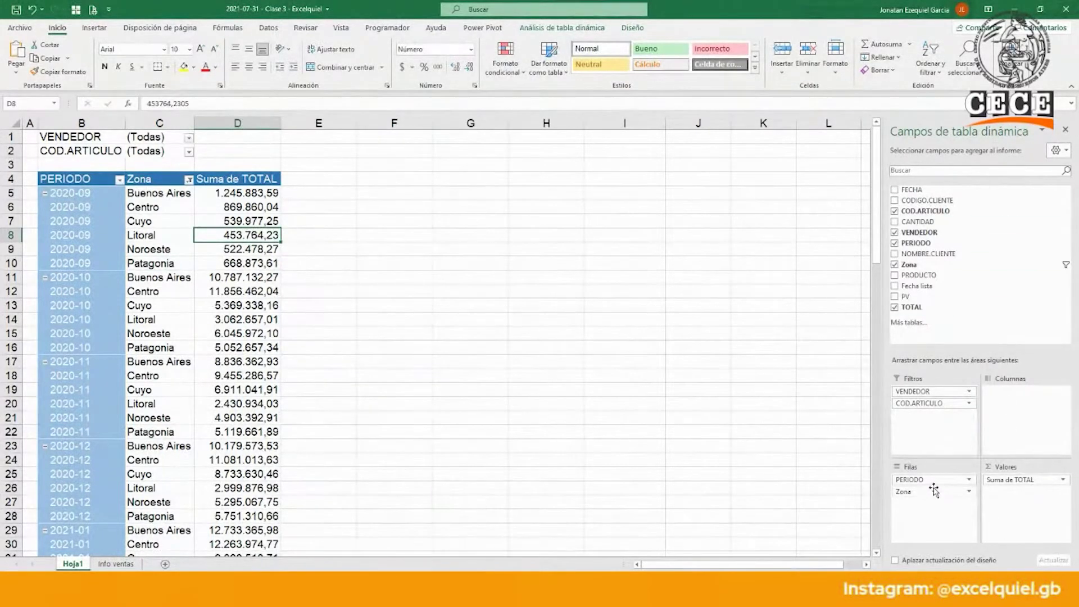
pyautogui.hotkey('ctrl', 'z')
# - Remove the Zona field from the pivot table's rows and place the pivot chart back beside the table
pyautogui.moveTo(918, 492); pyautogui.dragTo(945, 307)
pyautogui.moveTo(599, 202); pyautogui.dragTo(532, 232)
pyautogui.moveTo(467, 219); pyautogui.dragTo(457, 188)
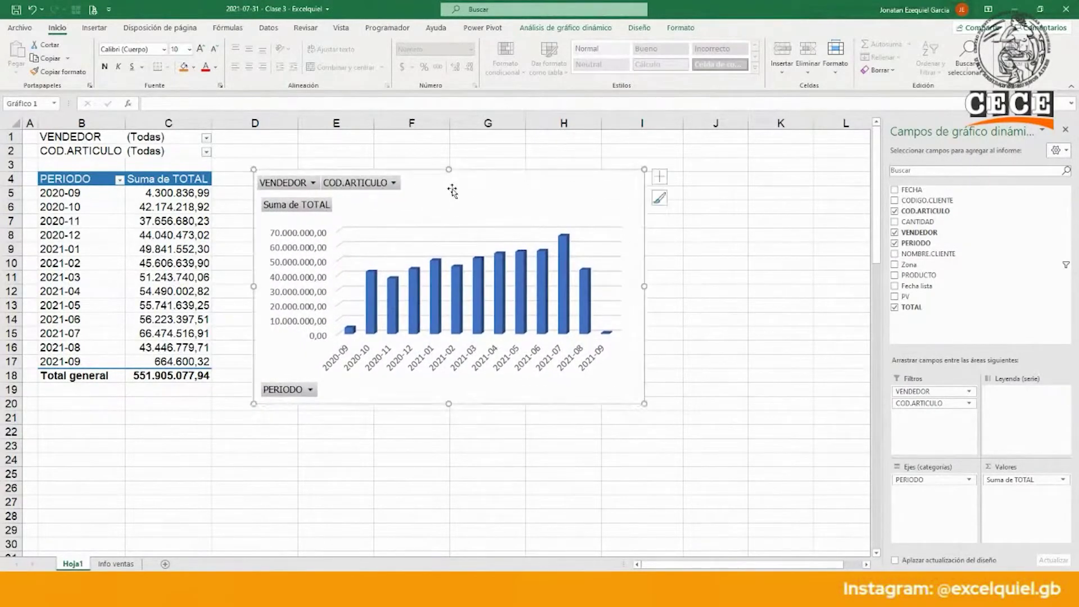
# - Apply the chart style with a dark grey background and blue columns to the pivot chart
pyautogui.click(647, 28)
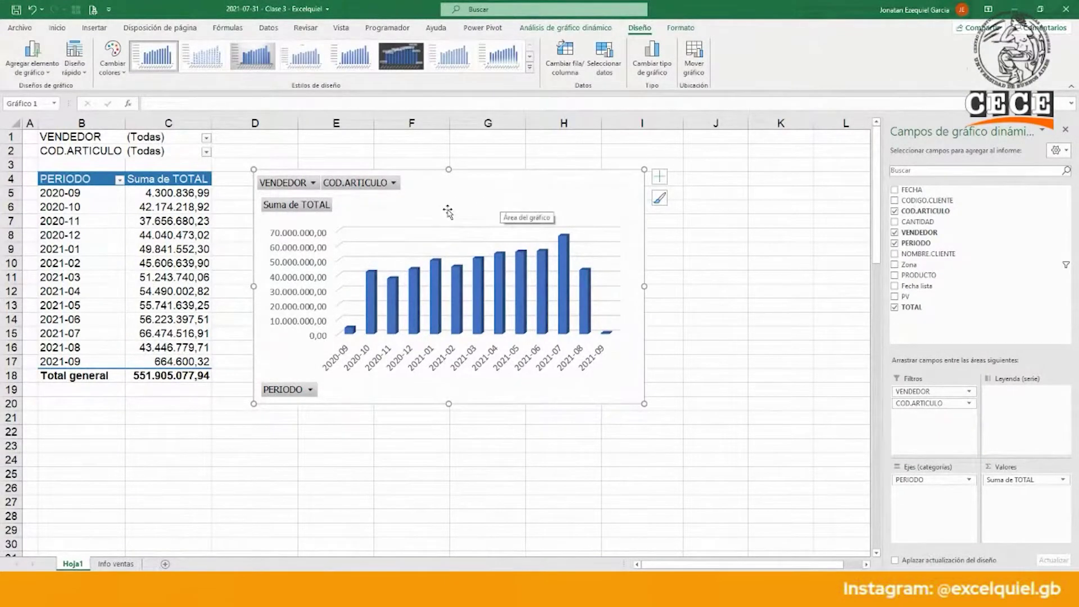
pyautogui.click(528, 72)
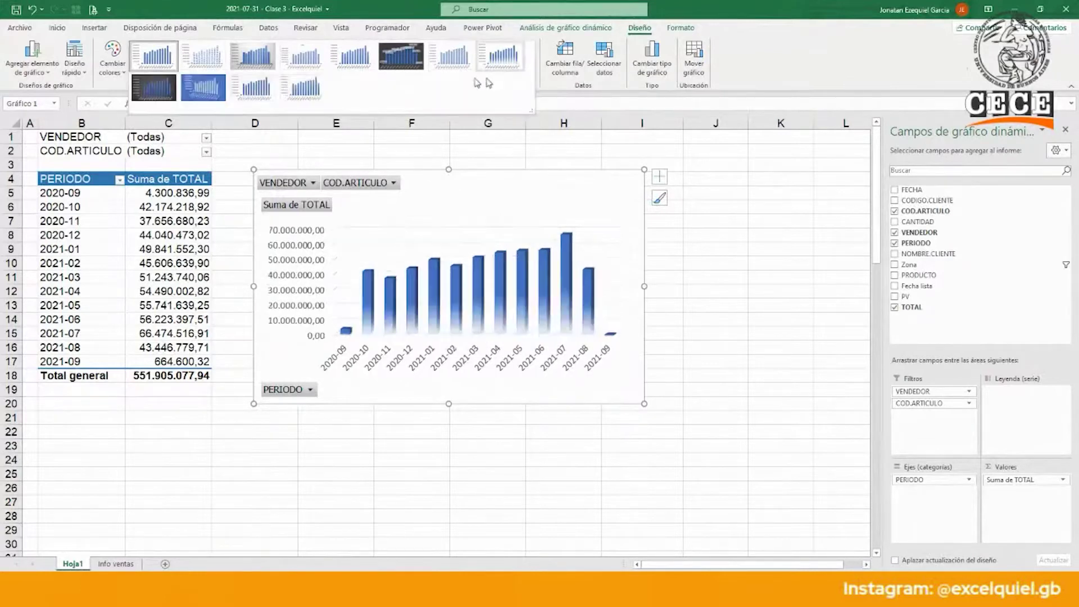
pyautogui.click(149, 92)
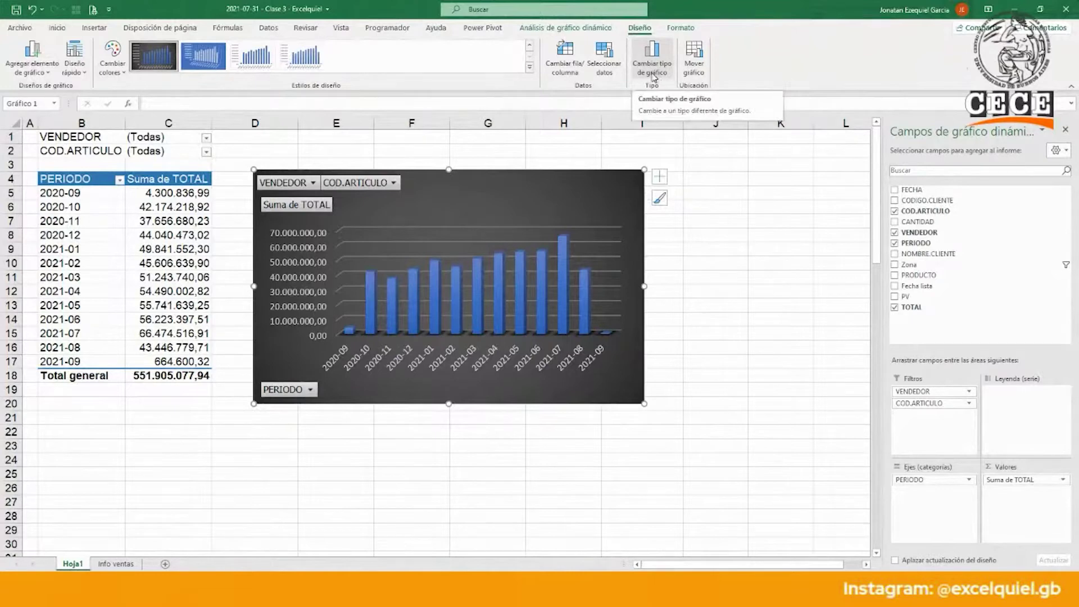
# - Review the pivot chart's available chart types and quick layouts without changing them
pyautogui.click(652, 68)
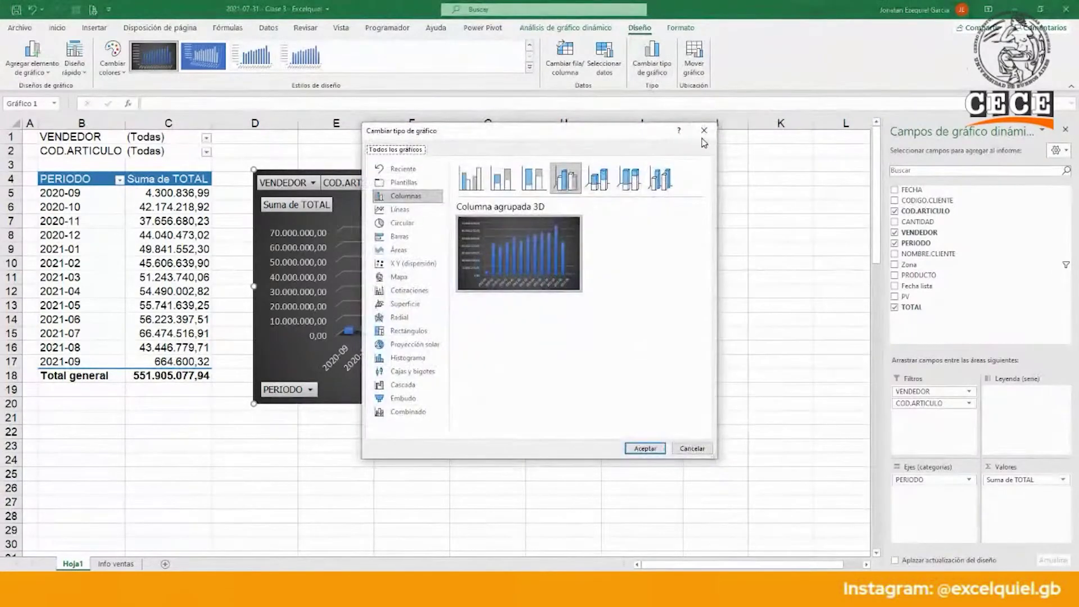
pyautogui.click(707, 124)
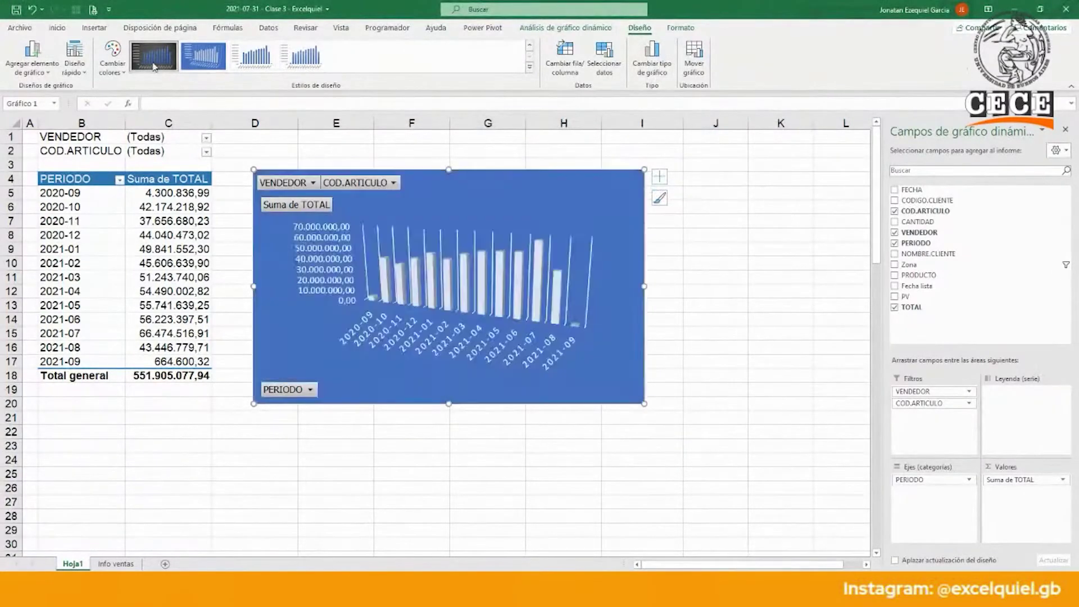
pyautogui.click(82, 71)
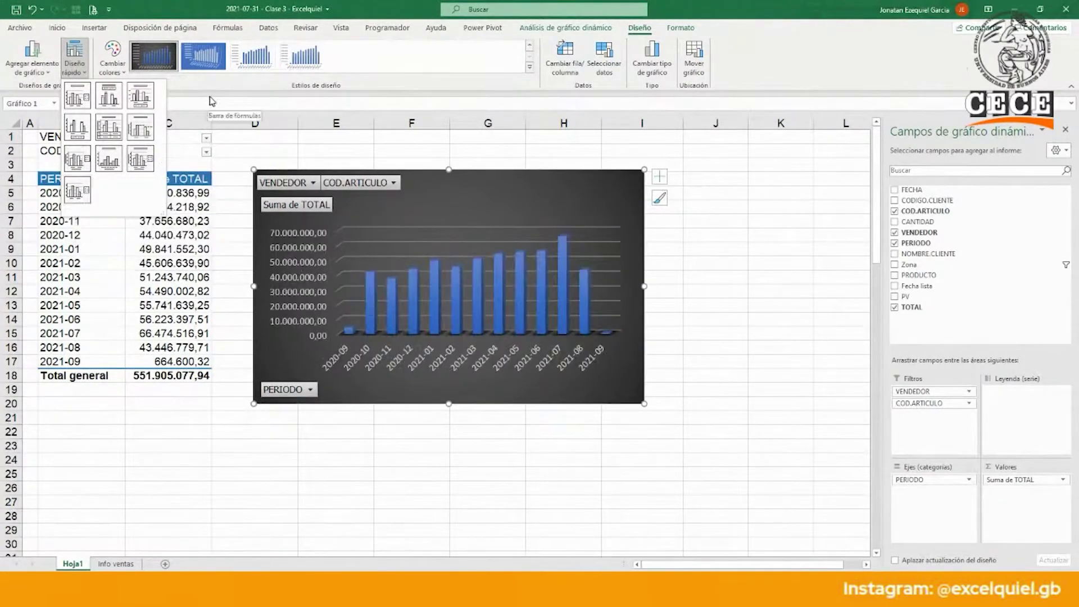
pyautogui.click(702, 332)
pyautogui.click(710, 323)
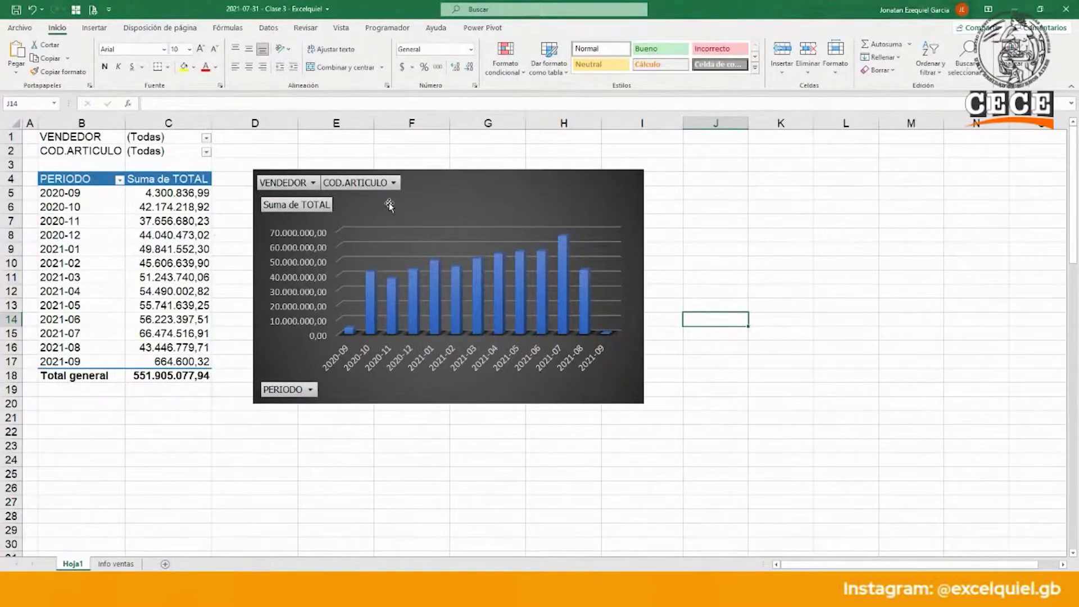
# - Move the pivot chart closer to the pivot table, with its top edge at about row 5
pyautogui.click(446, 198)
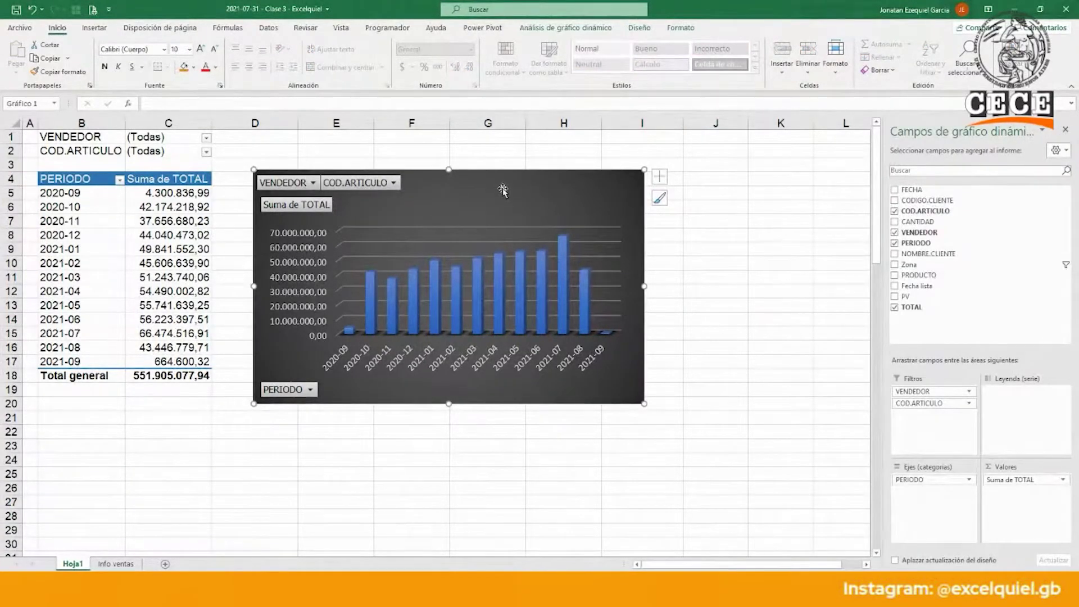
pyautogui.click(474, 151)
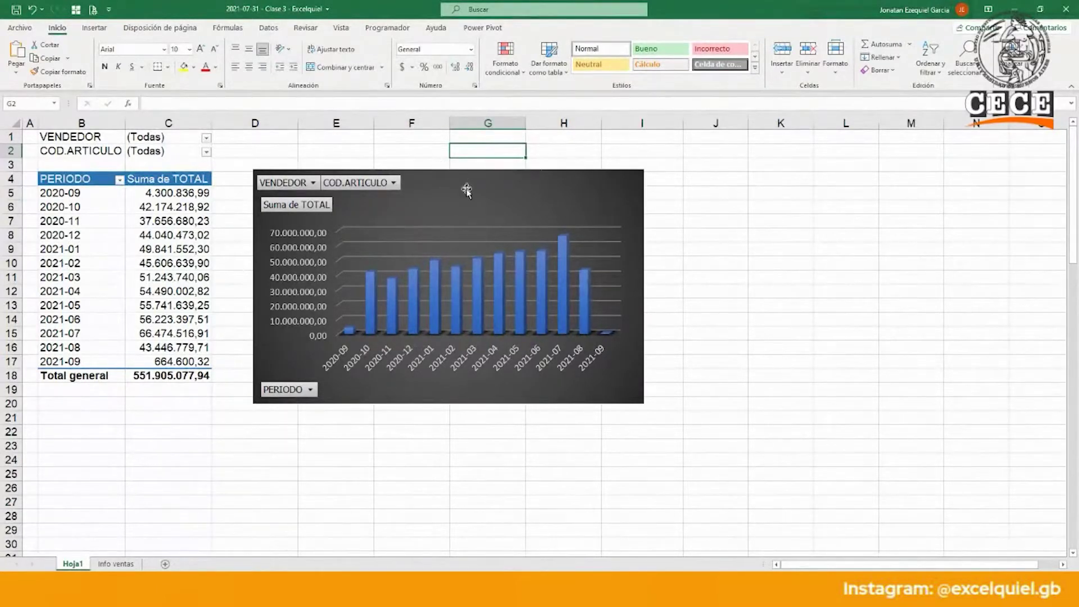
pyautogui.moveTo(474, 178); pyautogui.dragTo(466, 172)
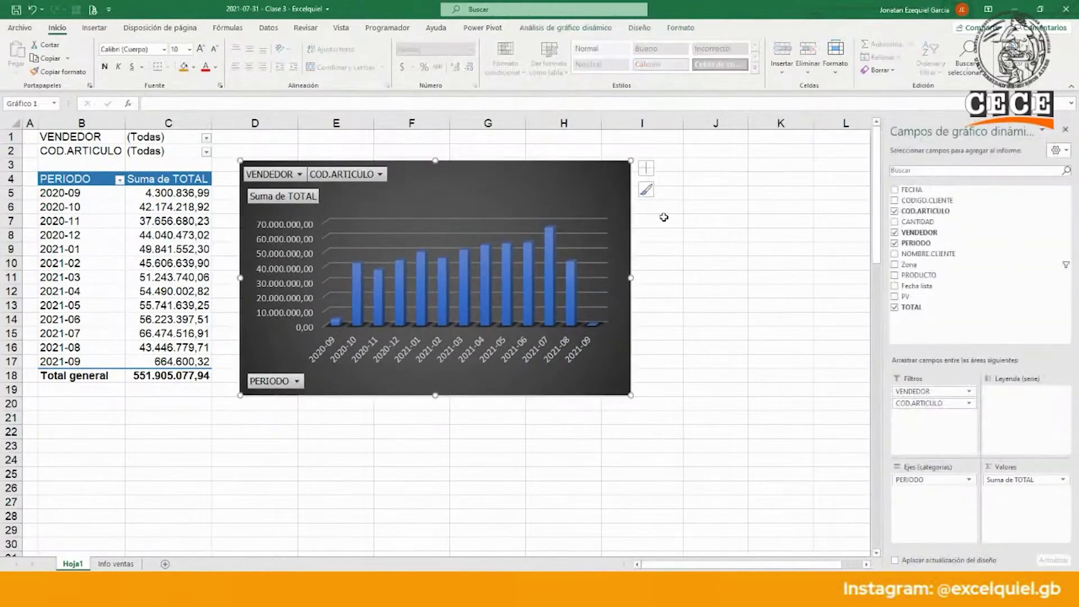
pyautogui.click(665, 223)
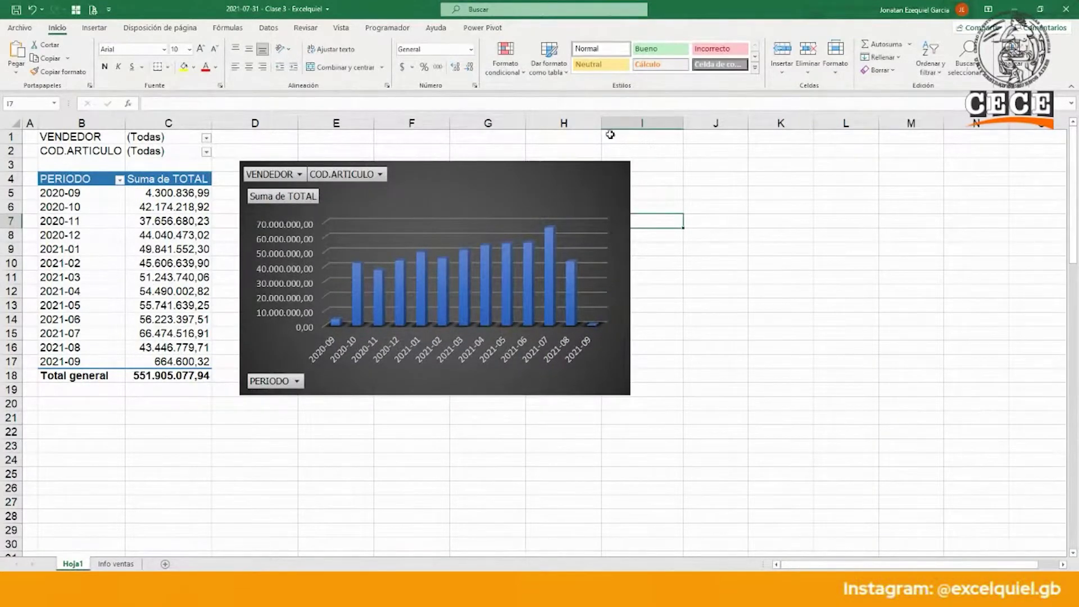
pyautogui.click(479, 182)
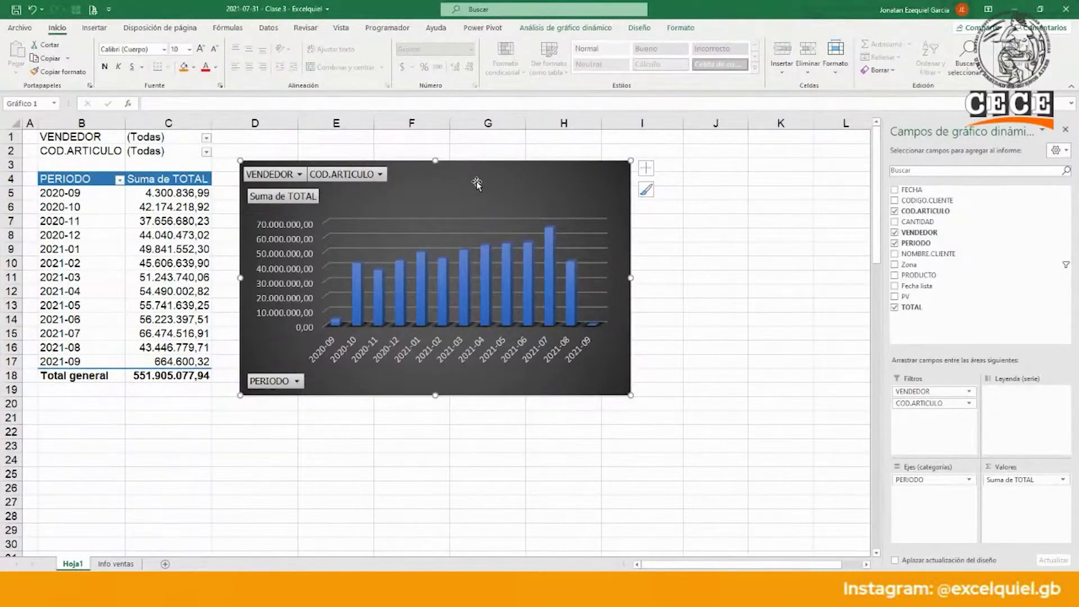
pyautogui.click(152, 247)
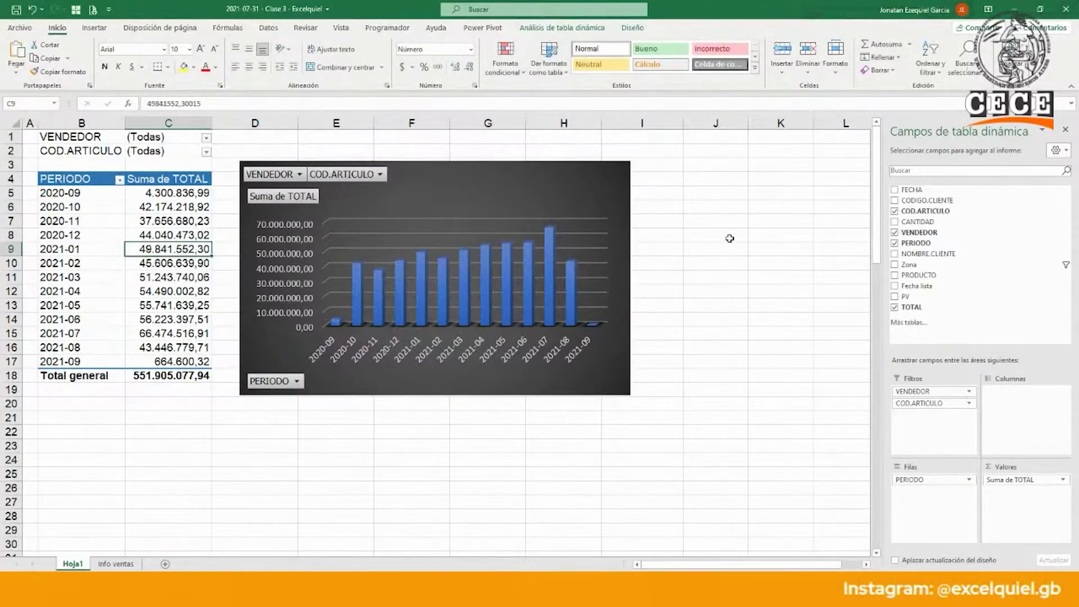
pyautogui.moveTo(459, 180); pyautogui.dragTo(458, 210)
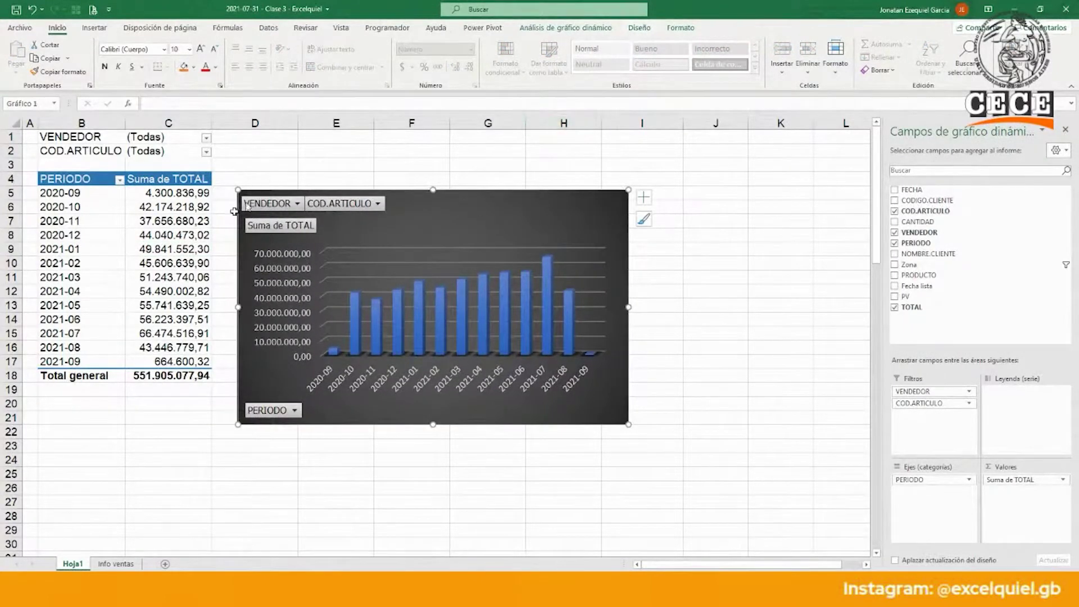
# - Filter the pivot table's PERIODO field to show only 2021-01, 2021-02 and 2021-03
pyautogui.click(106, 278)
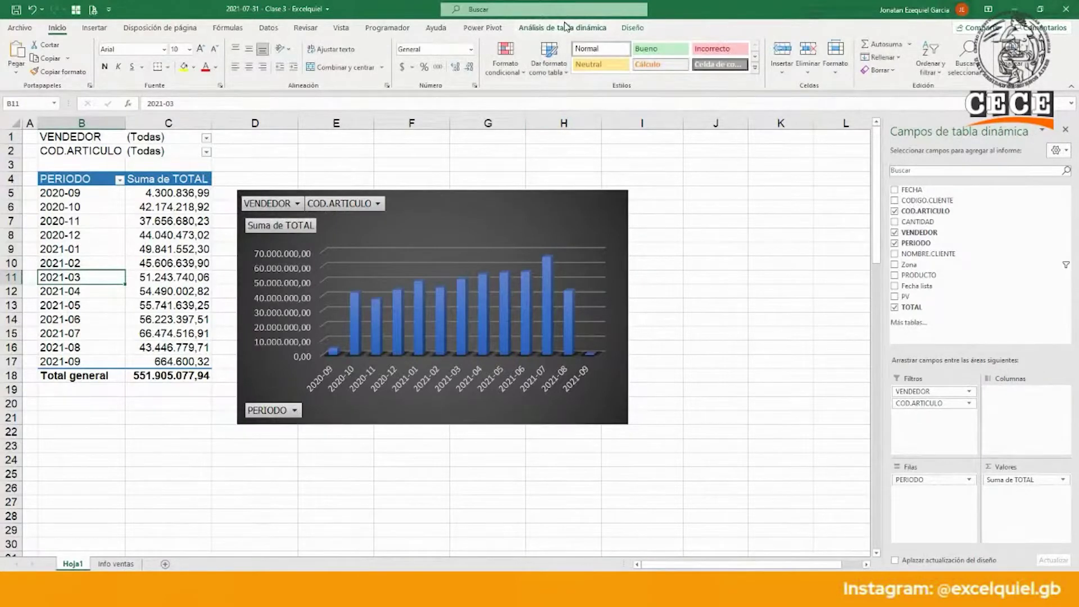
pyautogui.click(120, 180)
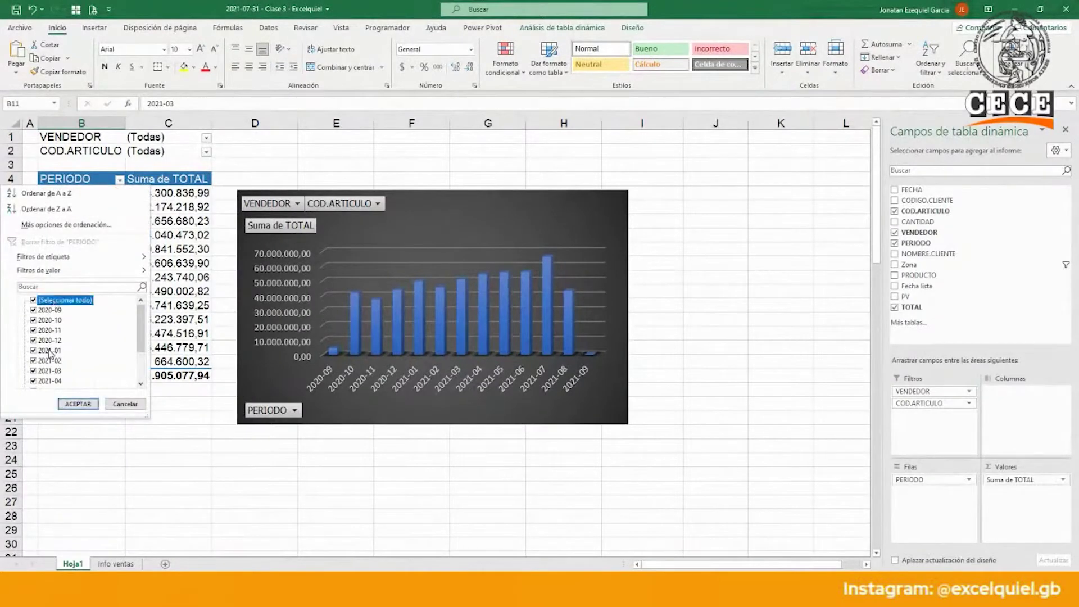
pyautogui.click(34, 300)
pyautogui.click(43, 351)
pyautogui.click(33, 361)
pyautogui.click(33, 371)
pyautogui.click(78, 404)
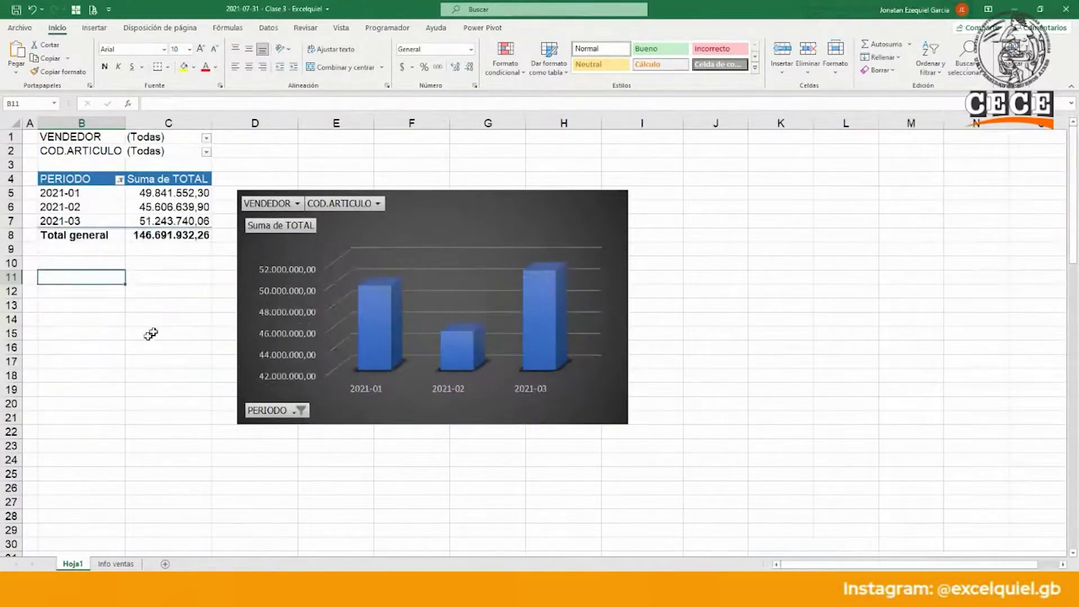
# - Clear the filter from the pivot table's PERIODO field
pyautogui.click(119, 180)
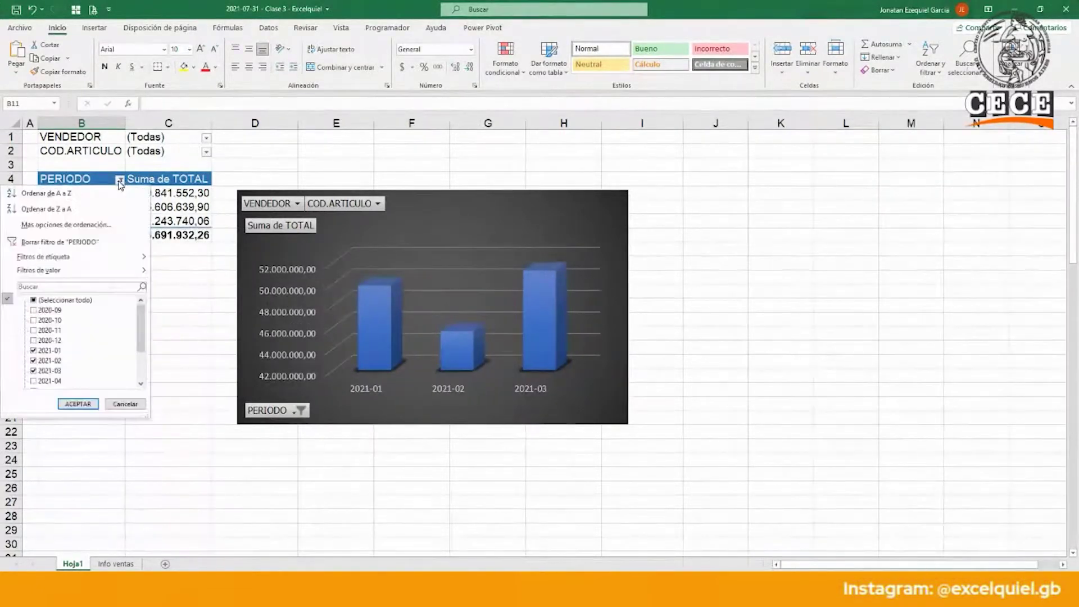
pyautogui.click(56, 242)
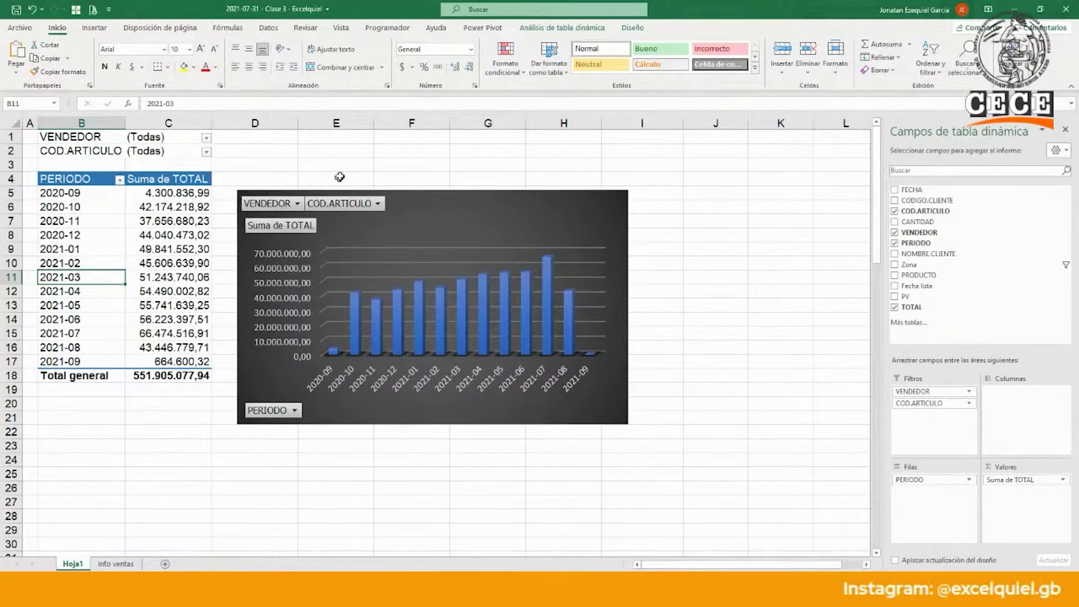
# - Insert slicers for the pivot table's PERIODO and VENDEDOR fields
pyautogui.click(542, 29)
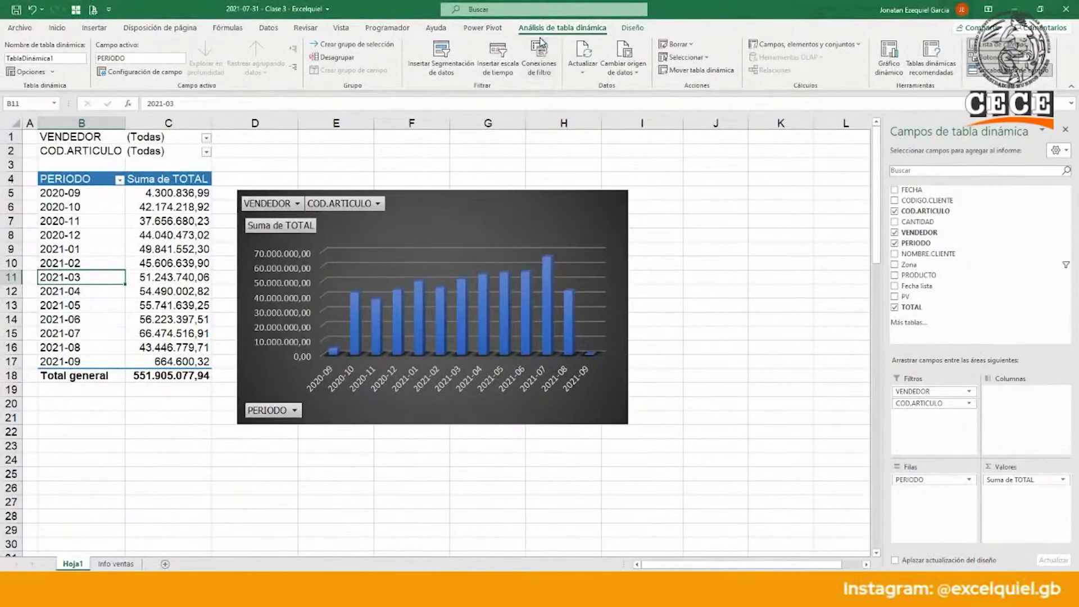
pyautogui.click(456, 69)
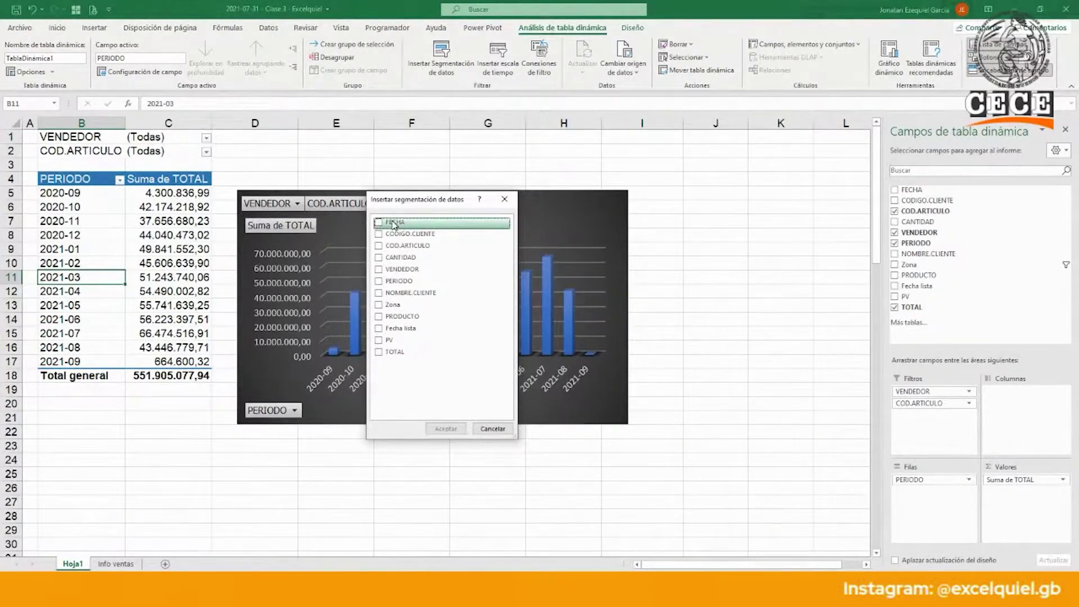
pyautogui.moveTo(404, 204); pyautogui.dragTo(365, 198)
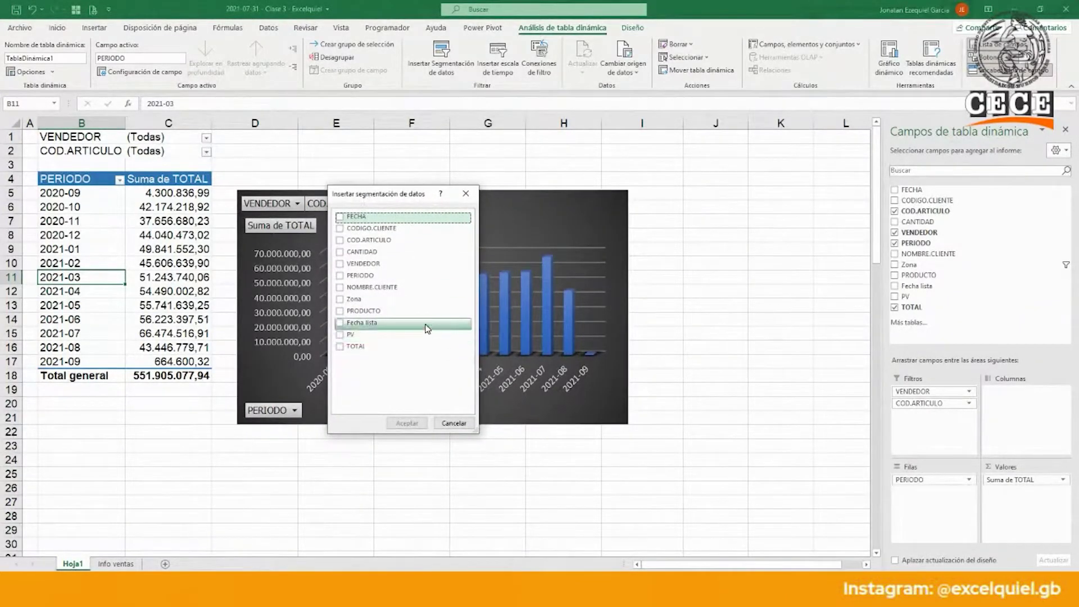
pyautogui.click(341, 276)
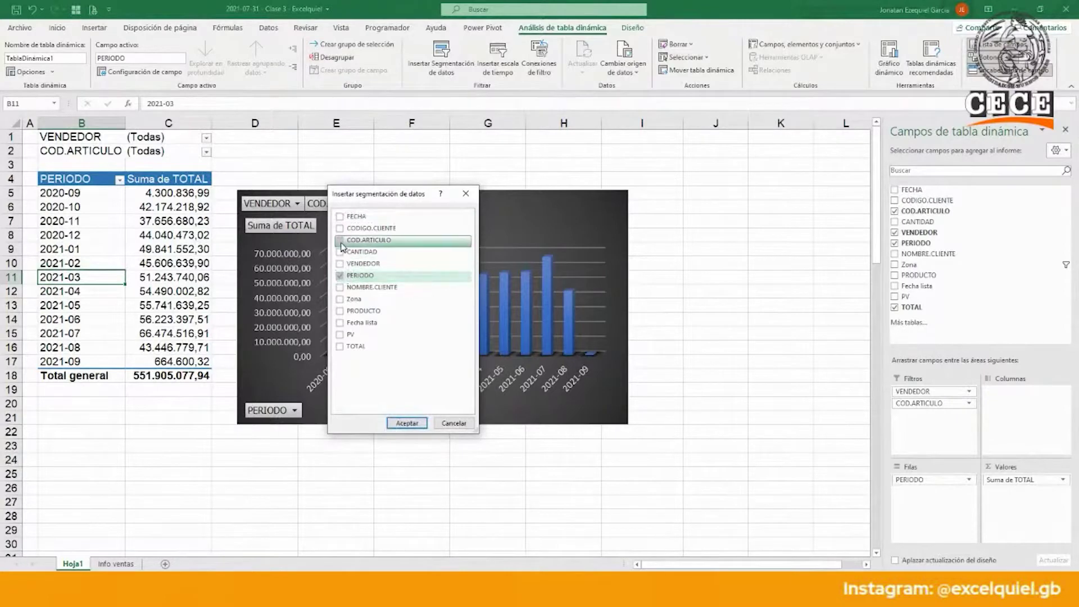
pyautogui.click(340, 263)
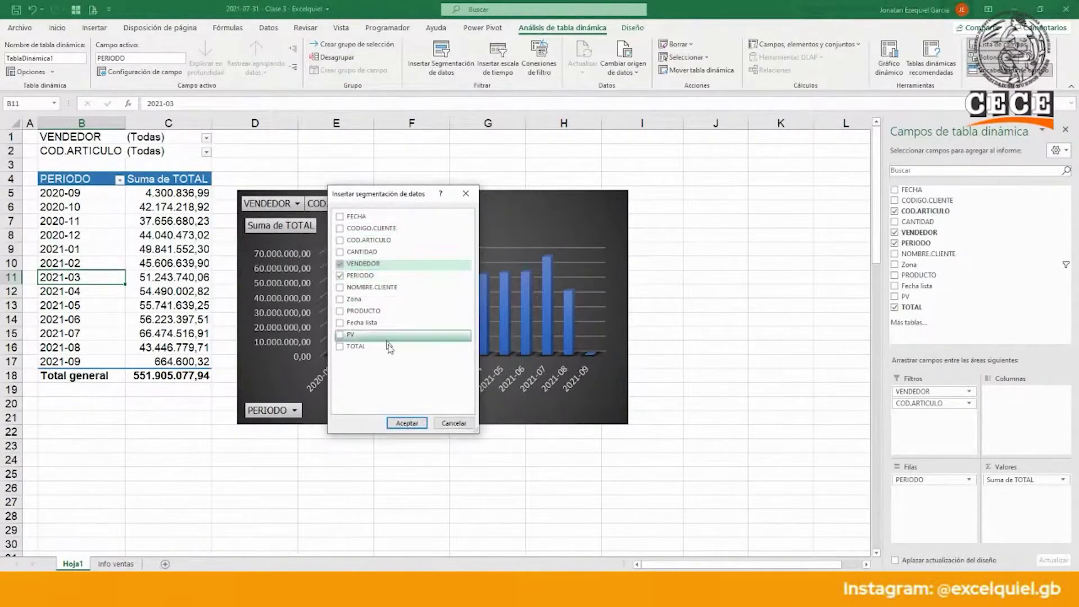
pyautogui.click(405, 424)
# - Resize the VENDEDOR slicer to about 2.88 cm high by 8.91 cm wide and place it above the pivot chart, lowering the chart to about row 8
pyautogui.moveTo(447, 266); pyautogui.dragTo(746, 186)
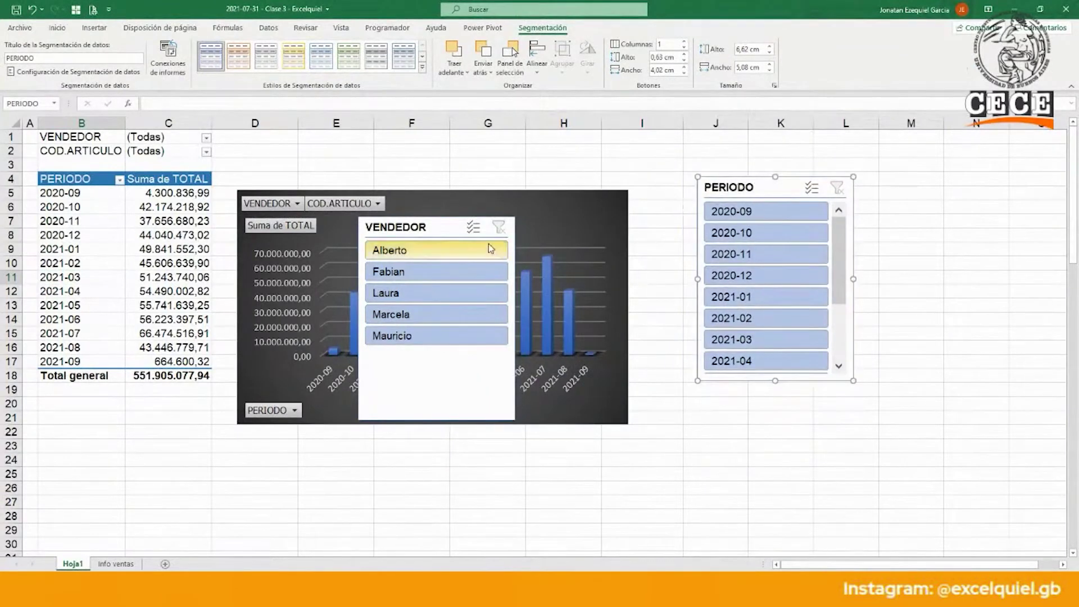
pyautogui.moveTo(418, 228); pyautogui.dragTo(372, 156)
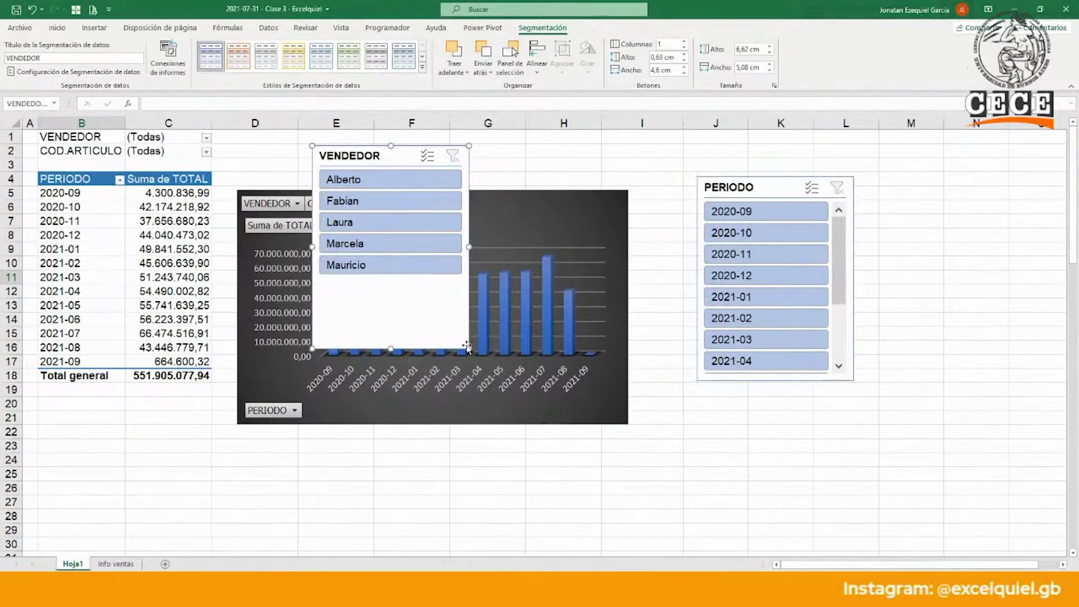
pyautogui.moveTo(516, 207); pyautogui.dragTo(586, 234)
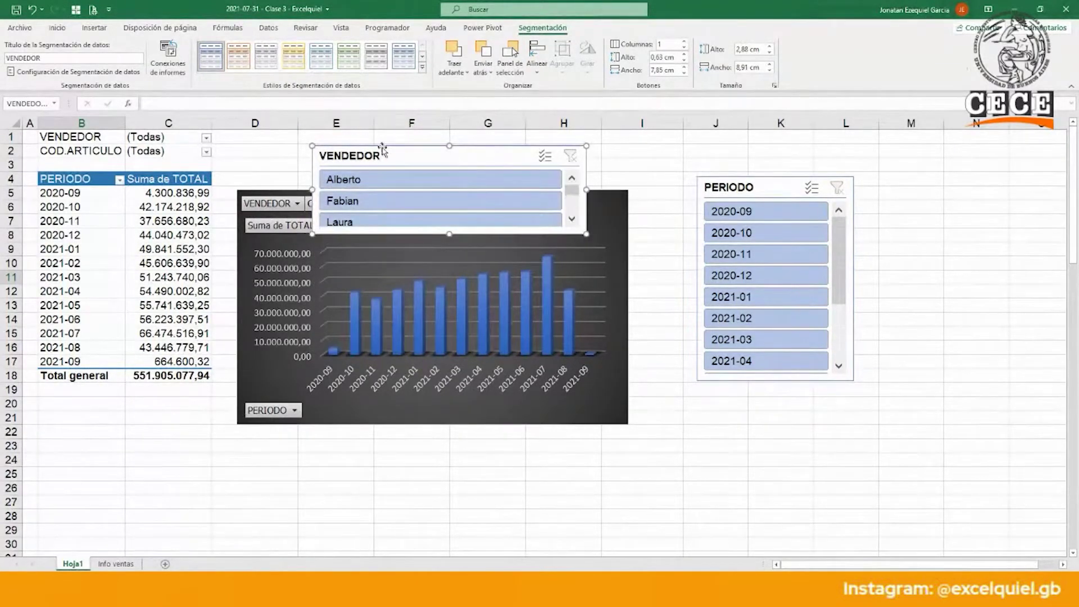
pyautogui.moveTo(391, 158); pyautogui.dragTo(319, 147)
pyautogui.moveTo(551, 205); pyautogui.dragTo(556, 246)
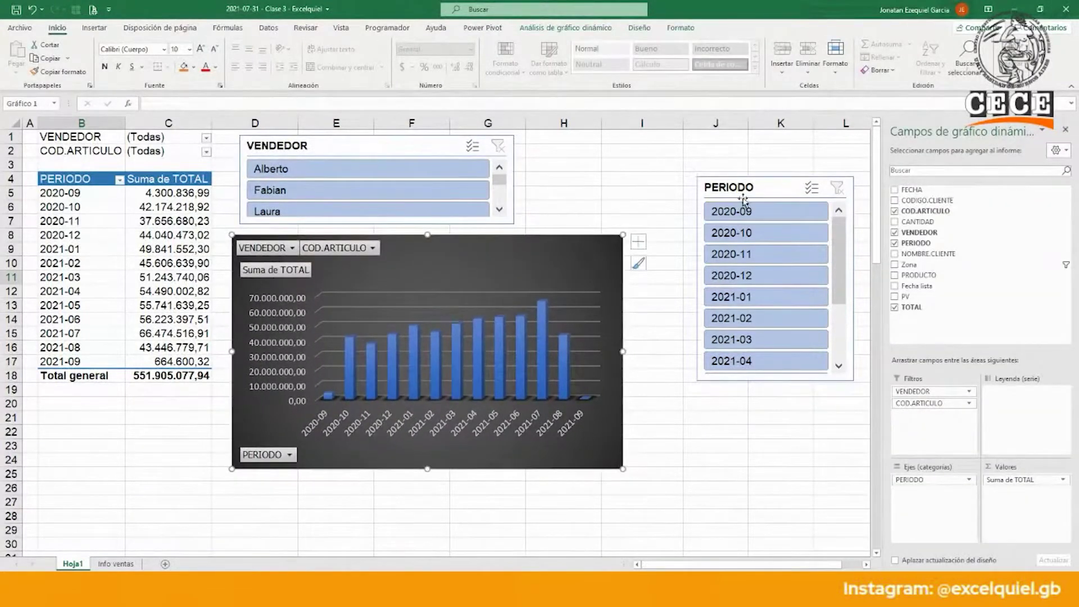
# - Move the PERIODO slicer beside the VENDEDOR slicer and resize it to about 3.04 cm high by 7.97 cm wide
pyautogui.moveTo(761, 184); pyautogui.dragTo(601, 139)
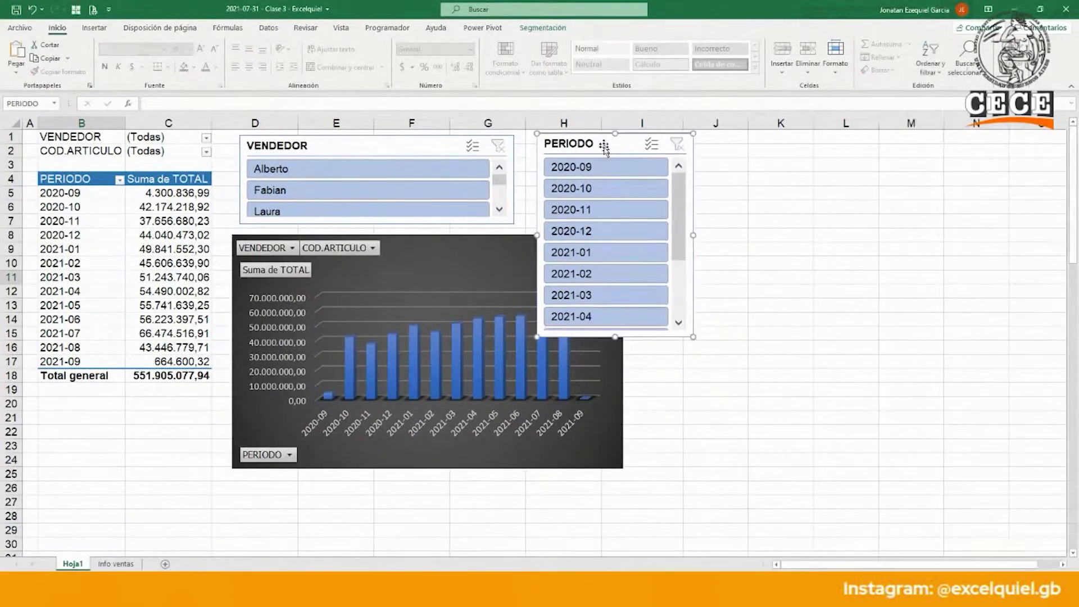
pyautogui.moveTo(695, 335); pyautogui.dragTo(782, 226)
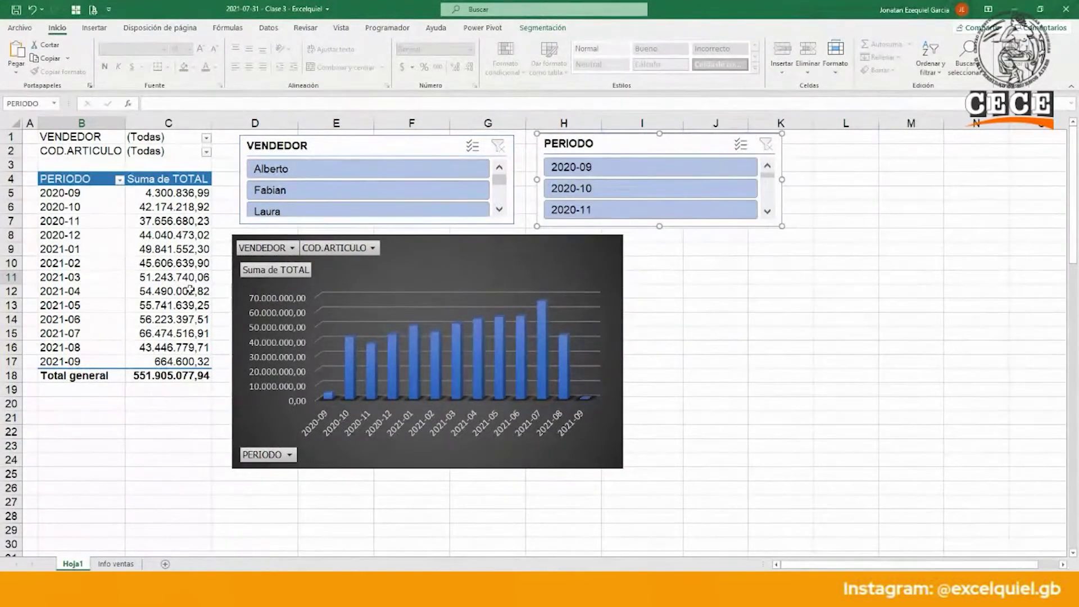
# - Remove the VENDEDOR and COD.ARTICULO fields from the pivot table's report filters
pyautogui.click(191, 290)
pyautogui.moveTo(916, 388); pyautogui.dragTo(922, 310)
pyautogui.moveTo(936, 391); pyautogui.dragTo(941, 324)
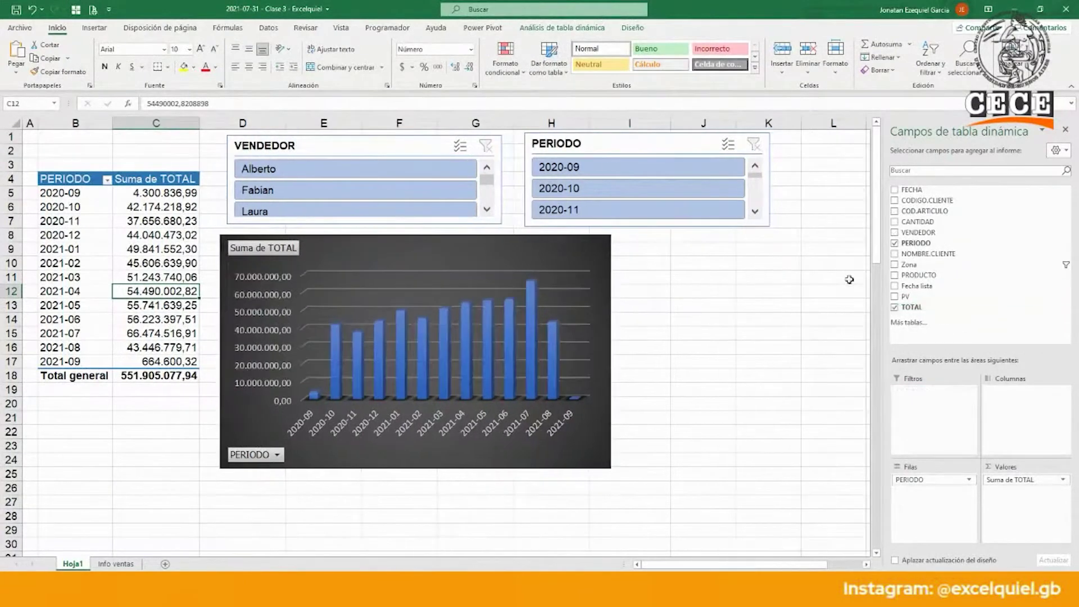
# - Arrange the VENDEDOR slicer's items in 3 columns
pyautogui.click(404, 145)
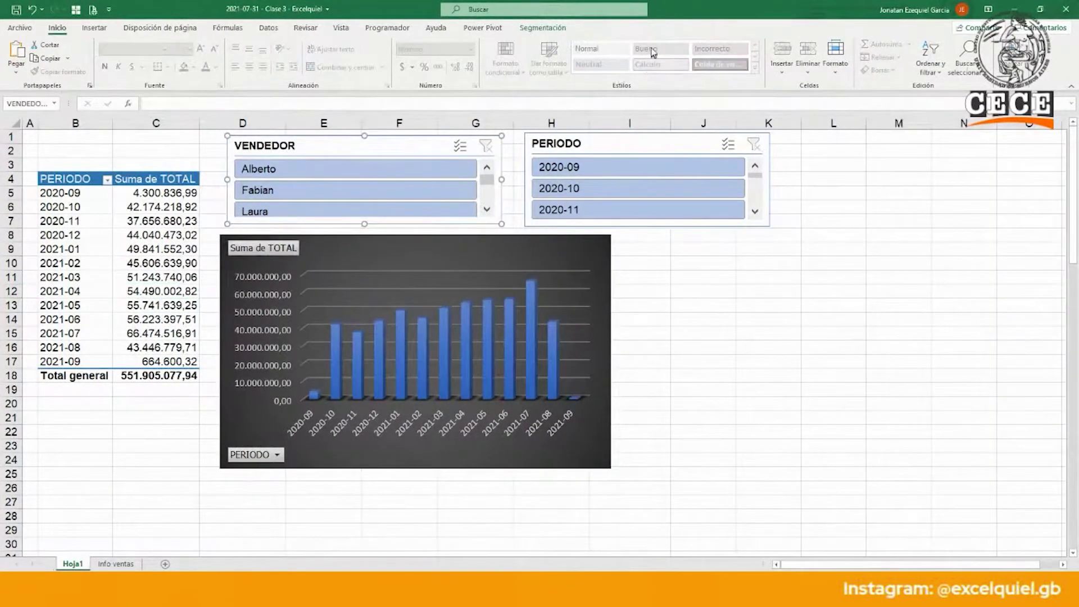
pyautogui.click(539, 28)
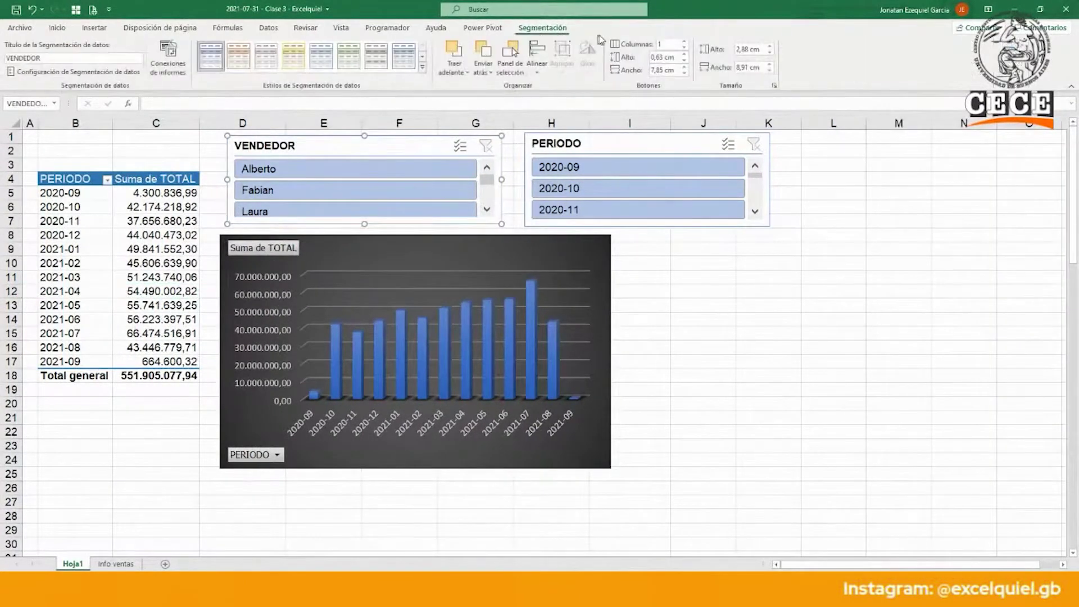
pyautogui.click(683, 41)
pyautogui.click(683, 41)
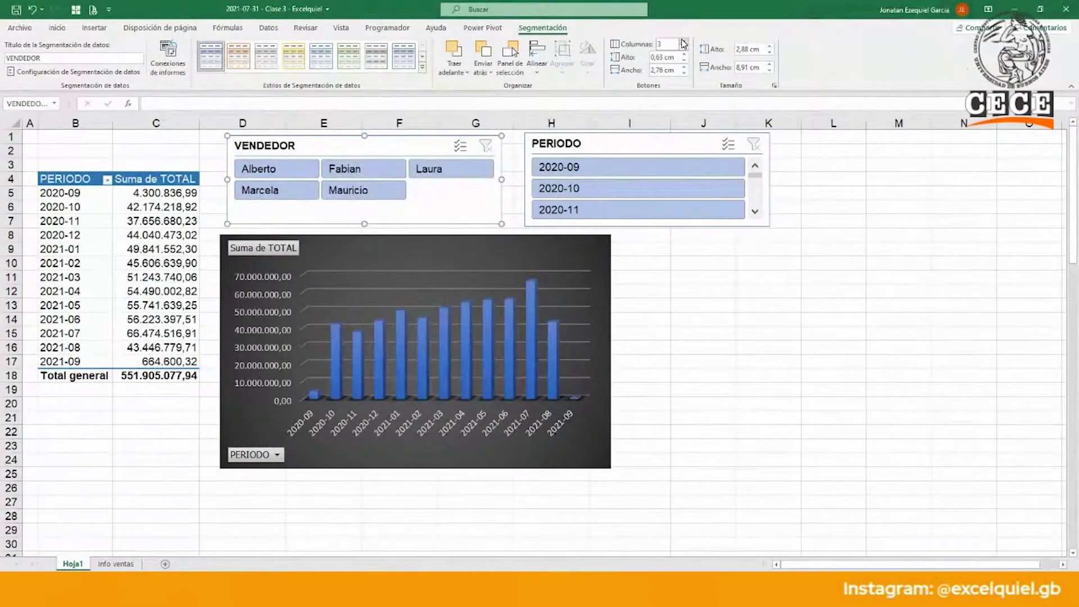
# - Arrange the PERIODO slicer's items in 4 columns and widen the slicer to about 9.32 cm so the period labels fit
pyautogui.click(614, 142)
pyautogui.click(684, 42)
pyautogui.click(684, 42)
pyautogui.click(684, 41)
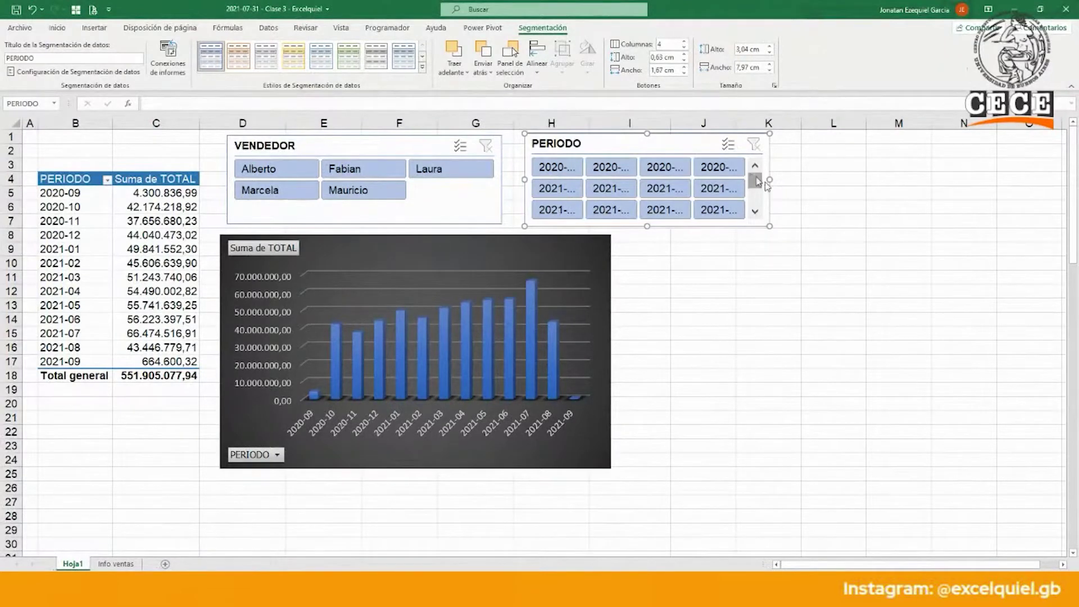
pyautogui.moveTo(770, 179); pyautogui.dragTo(812, 179)
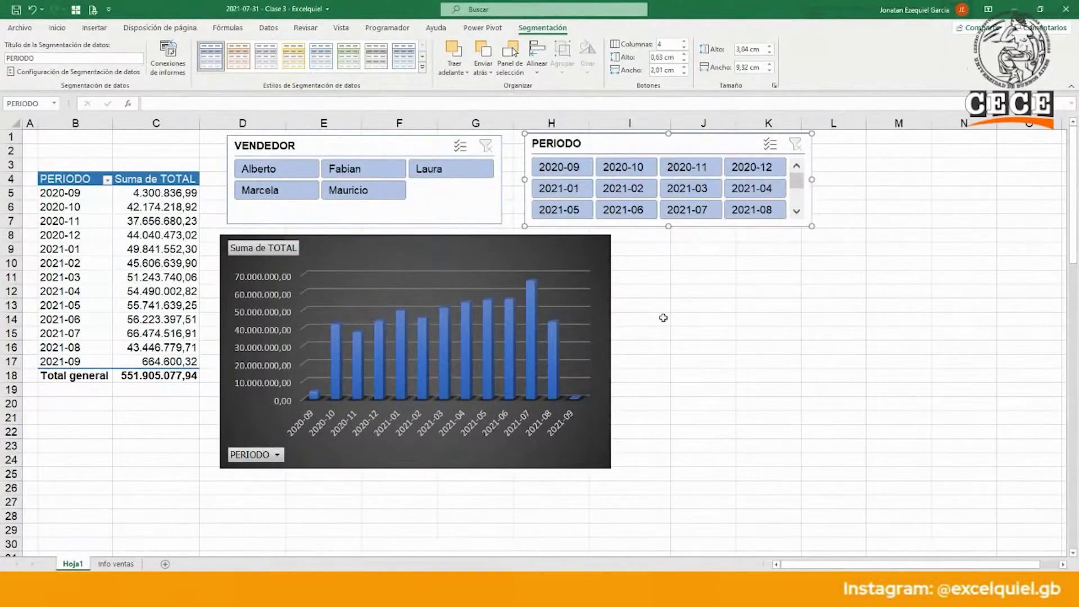
pyautogui.click(682, 307)
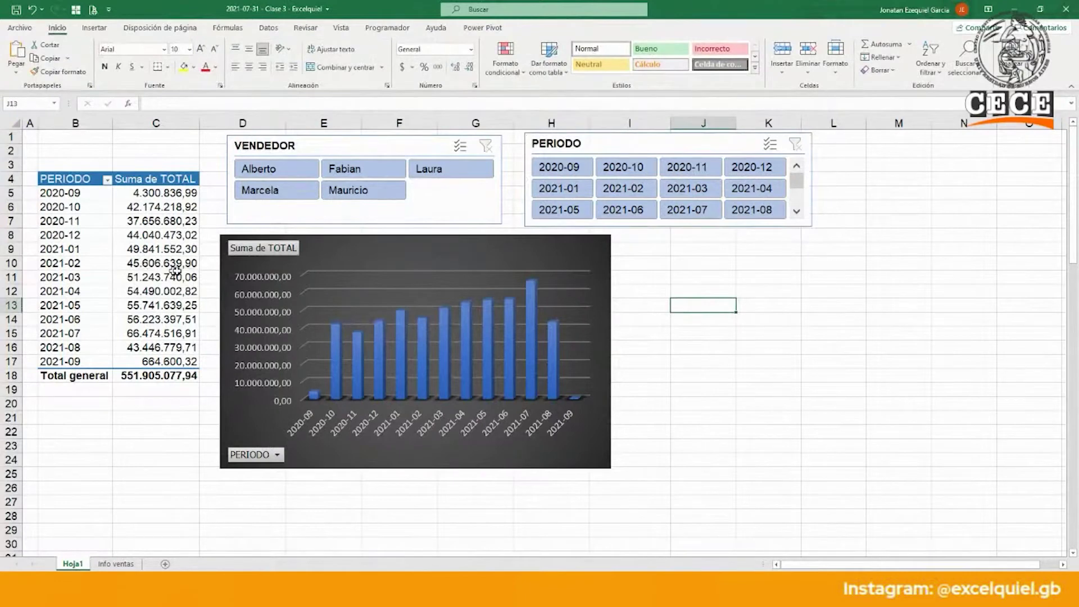
# - Filter with the slicers to the first salesperson in the second row of VENDEDOR and the period 2020-10
pyautogui.click(292, 192)
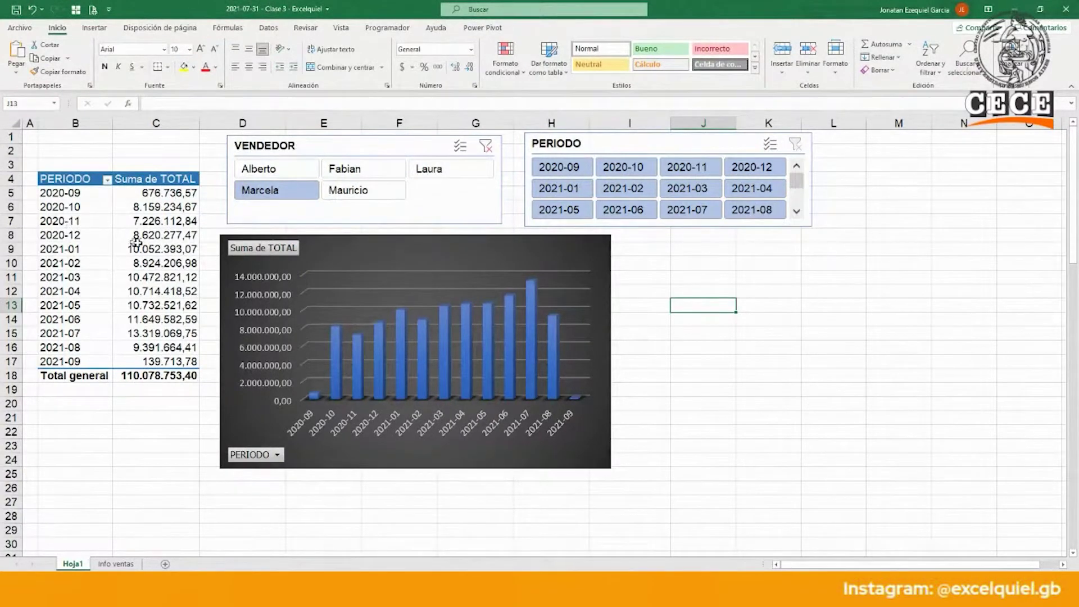
pyautogui.click(645, 168)
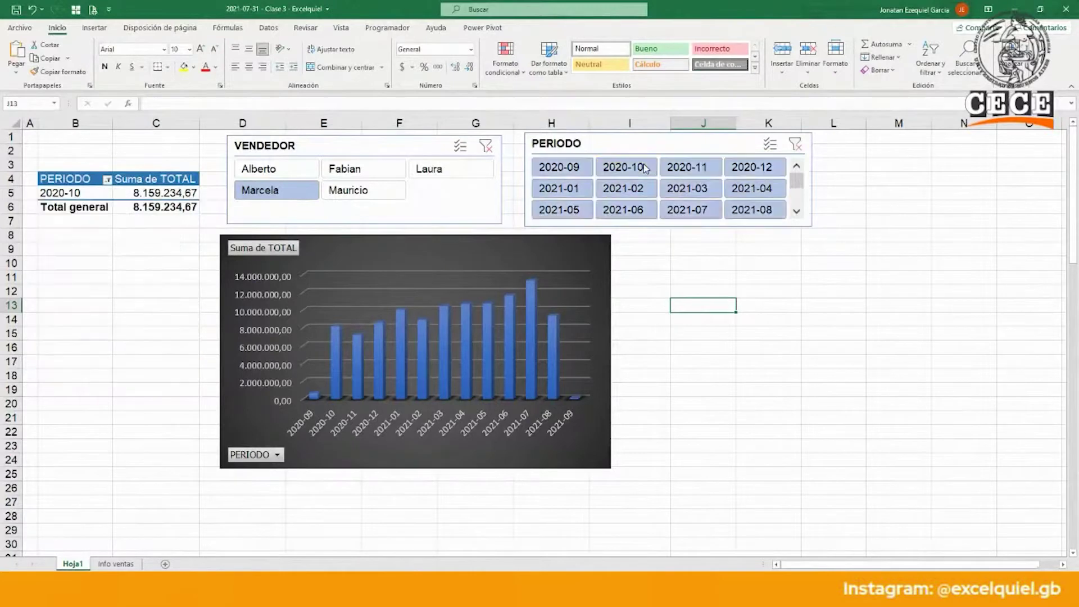
pyautogui.click(692, 167)
pyautogui.click(634, 175)
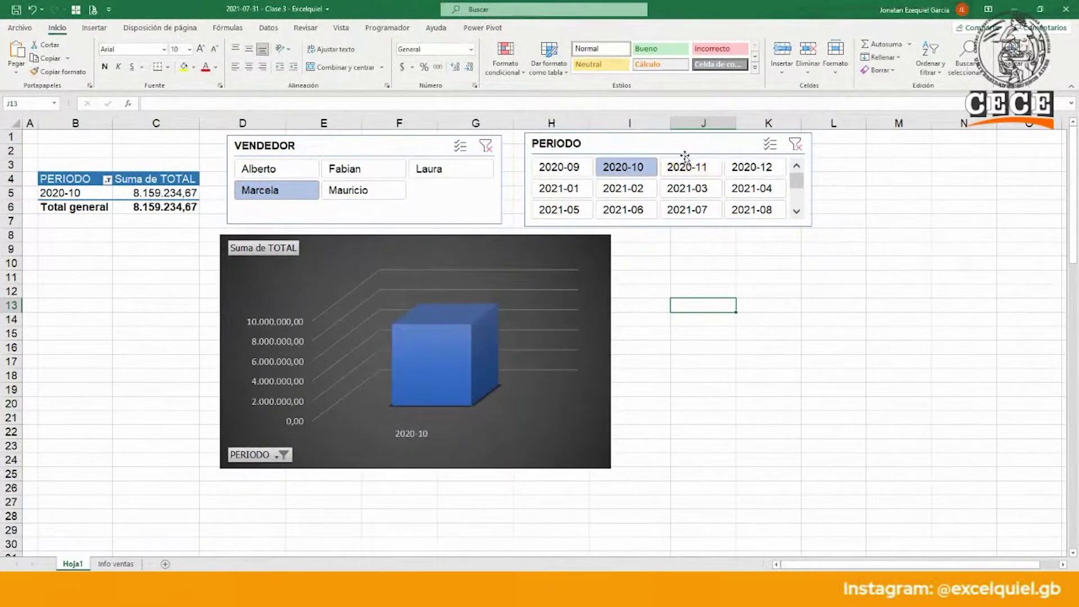
# - Turn on multiple selection in the PERIODO slicer and add the periods 2020-11, 2020-12 and 2021-01 through 2021-04
pyautogui.click(769, 146)
pyautogui.click(697, 172)
pyautogui.click(752, 169)
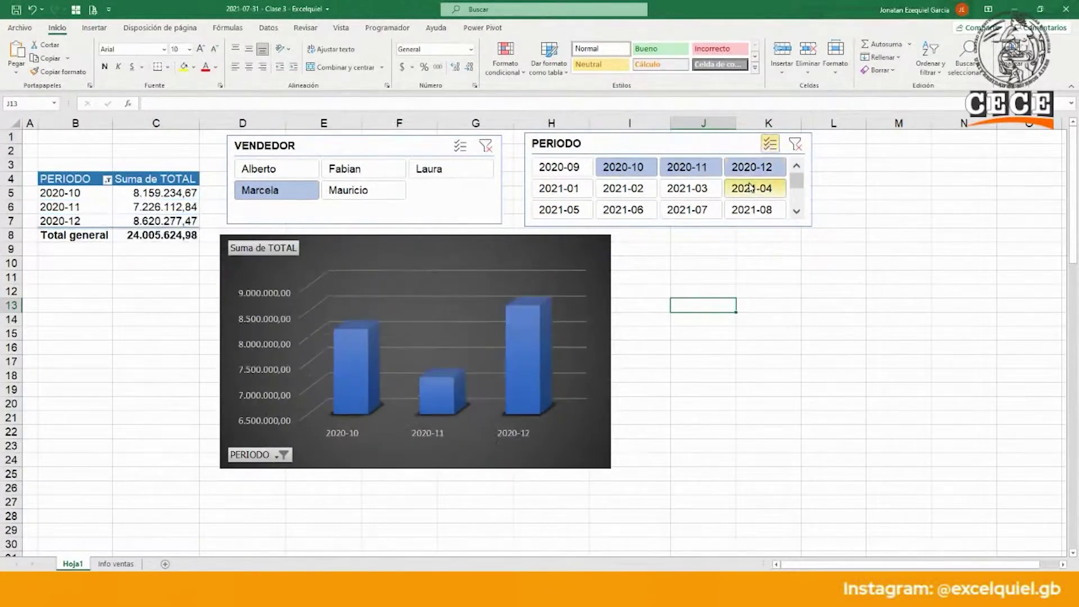
pyautogui.click(752, 189)
pyautogui.click(687, 189)
pyautogui.click(650, 191)
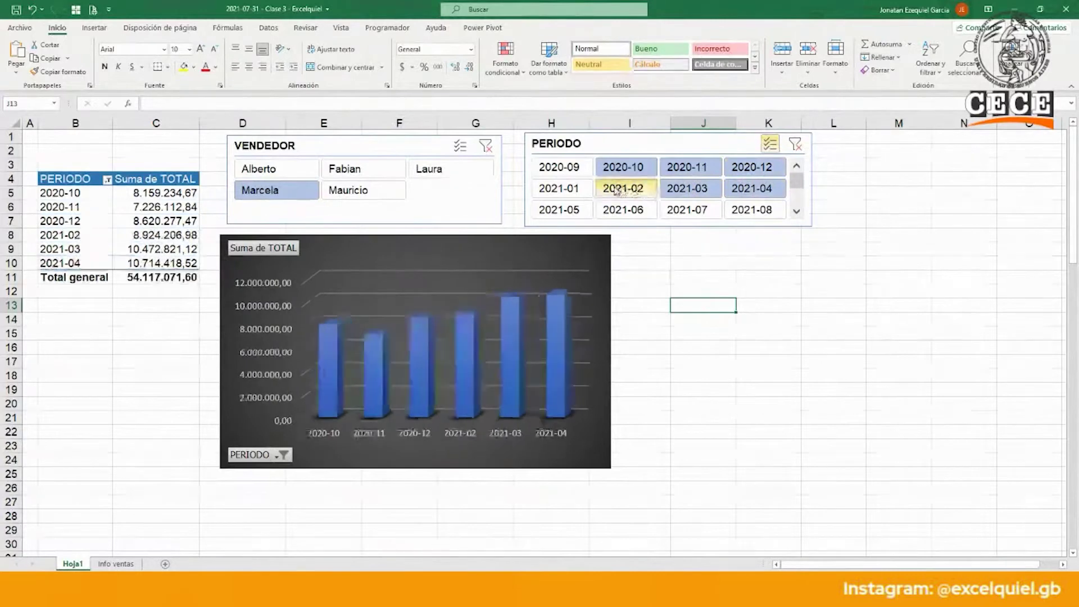
pyautogui.click(573, 194)
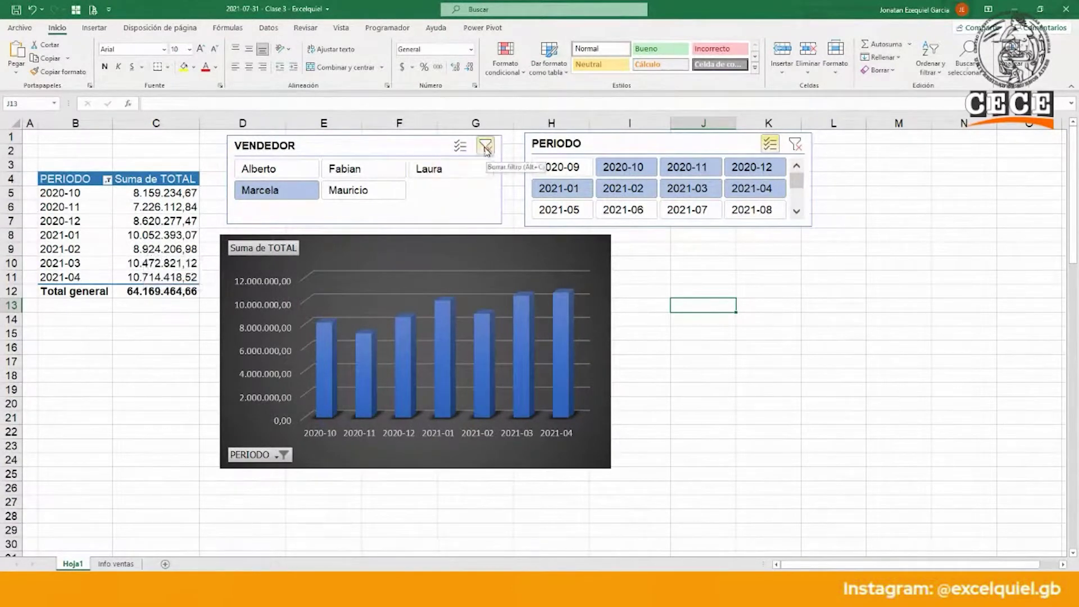
# - Add the last salesperson in the first row to the VENDEDOR slicer's selection and turn off multiple selection in both slicers
pyautogui.click(460, 146)
pyautogui.click(473, 168)
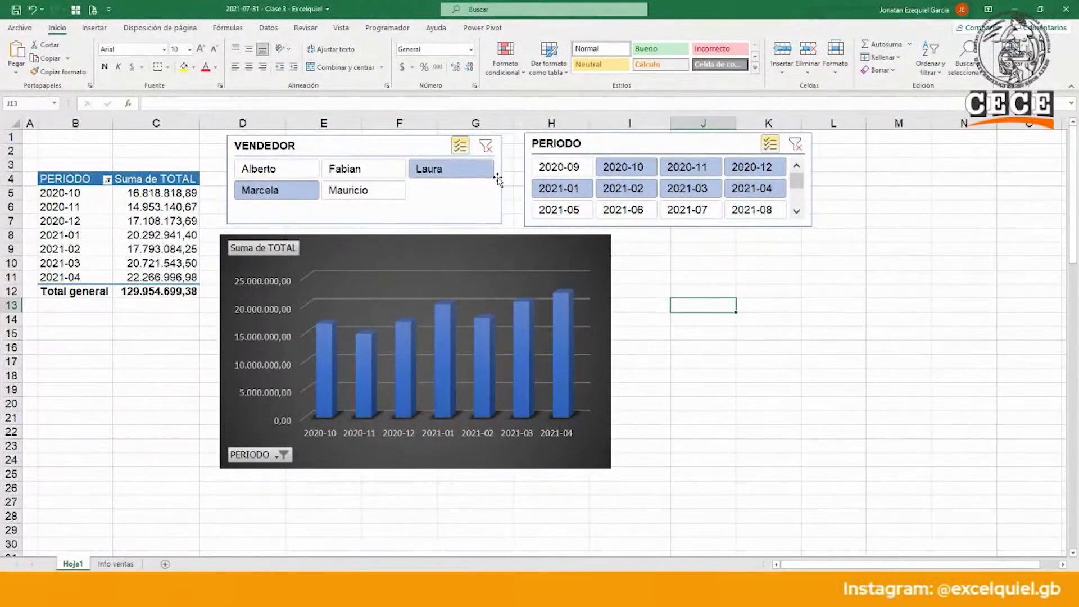
pyautogui.click(464, 147)
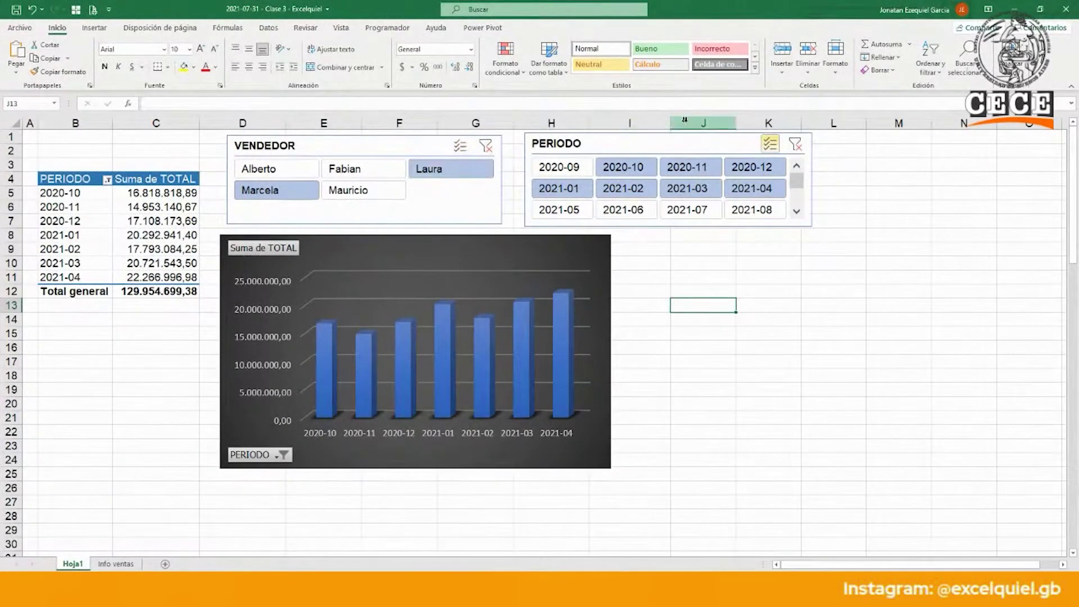
pyautogui.click(770, 144)
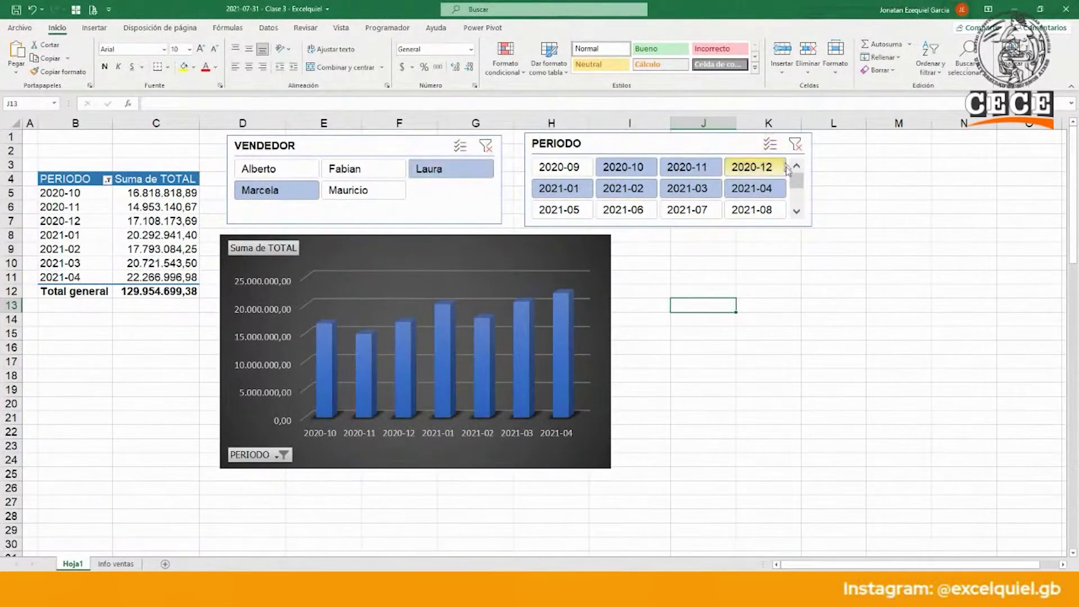
pyautogui.click(548, 241)
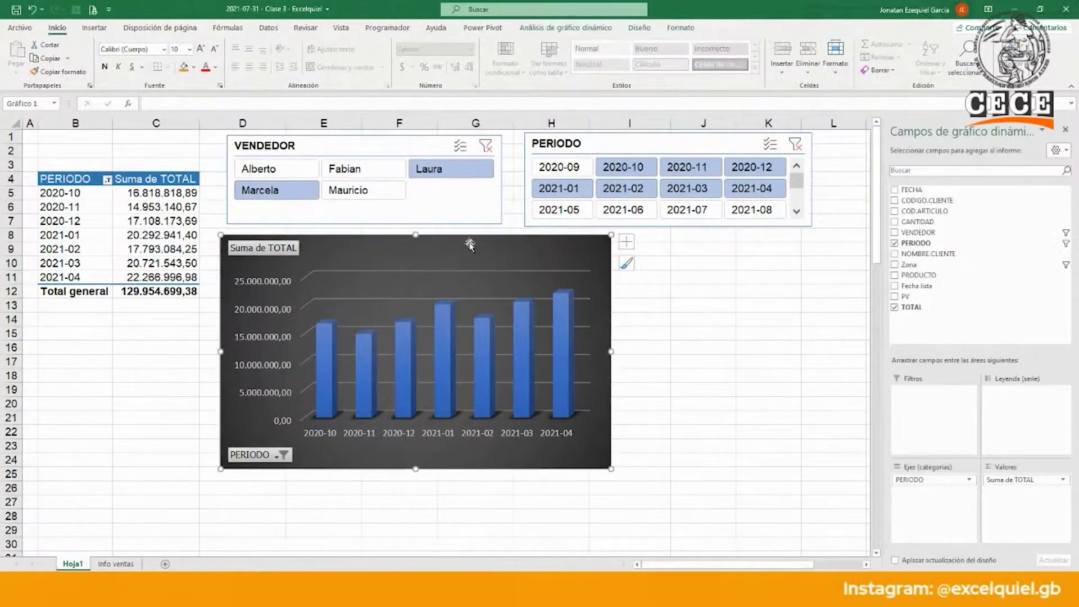
pyautogui.click(602, 143)
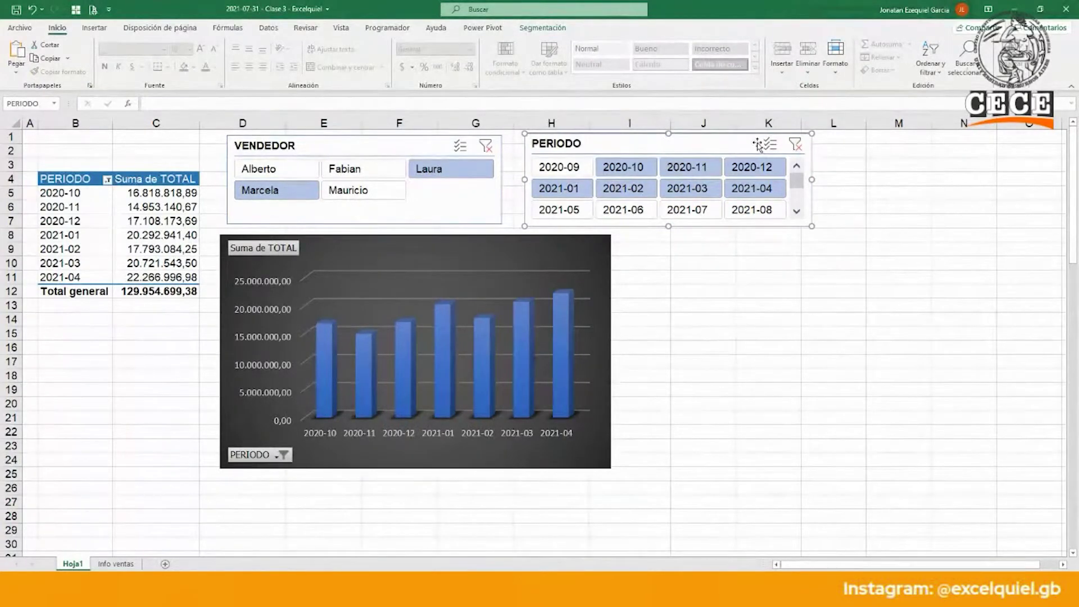
# - Insert a timeline for the pivot table's FECHA field and place it below the PERIODO slicer, beside the chart
pyautogui.click(142, 217)
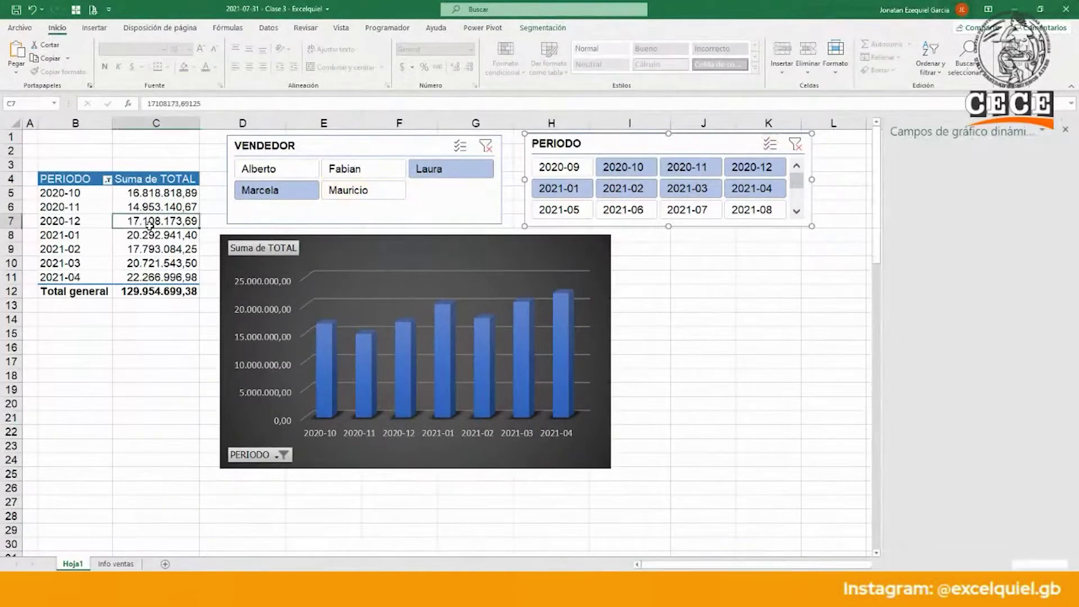
pyautogui.click(538, 28)
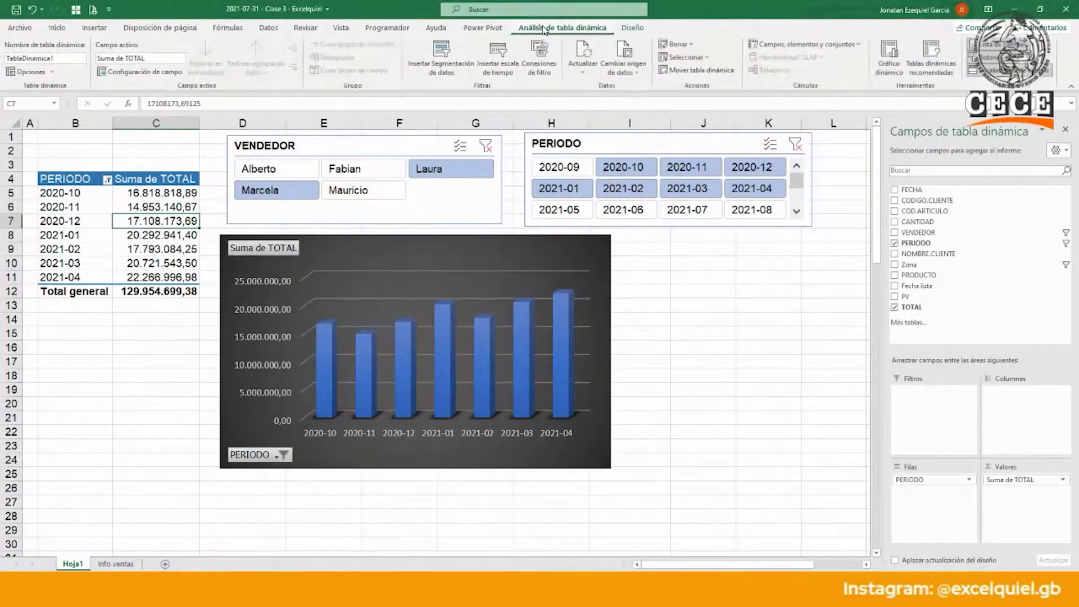
pyautogui.click(503, 73)
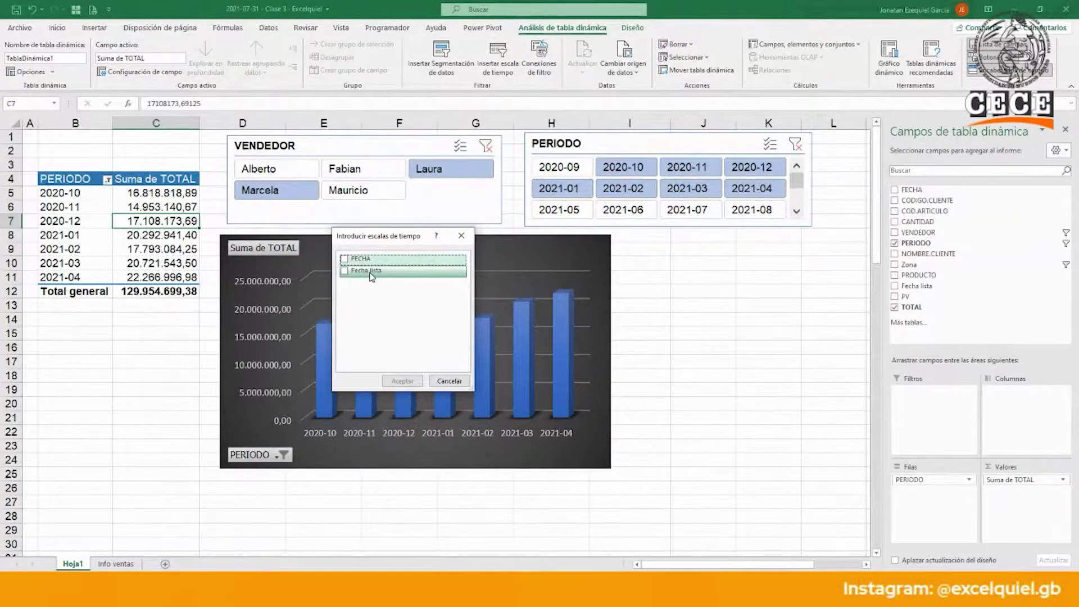
pyautogui.click(358, 260)
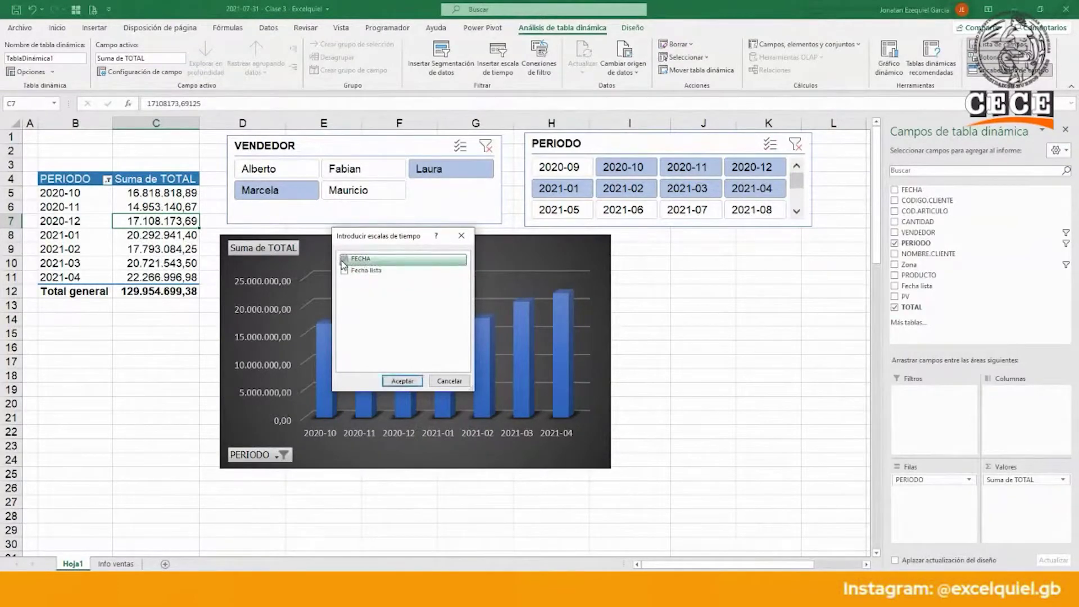
pyautogui.click(403, 382)
pyautogui.moveTo(412, 297); pyautogui.dragTo(716, 239)
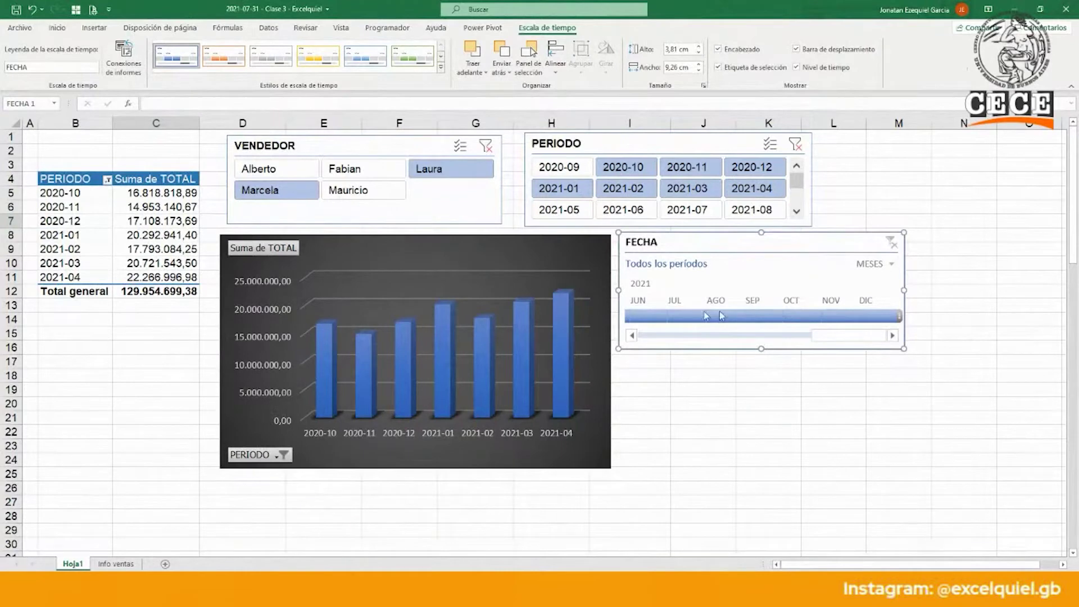
# - Filter the pivot table to July 2021 with the FECHA timeline
pyautogui.click(687, 316)
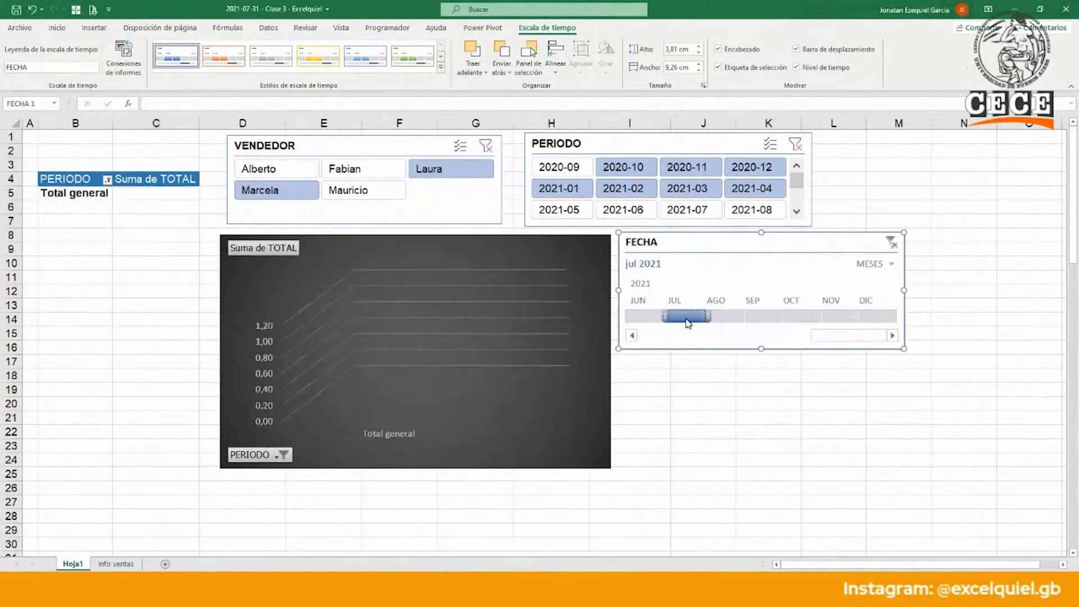
# - Clear the PERIODO slicer's filter and extend the FECHA timeline's range to April through August 2021
pyautogui.click(796, 144)
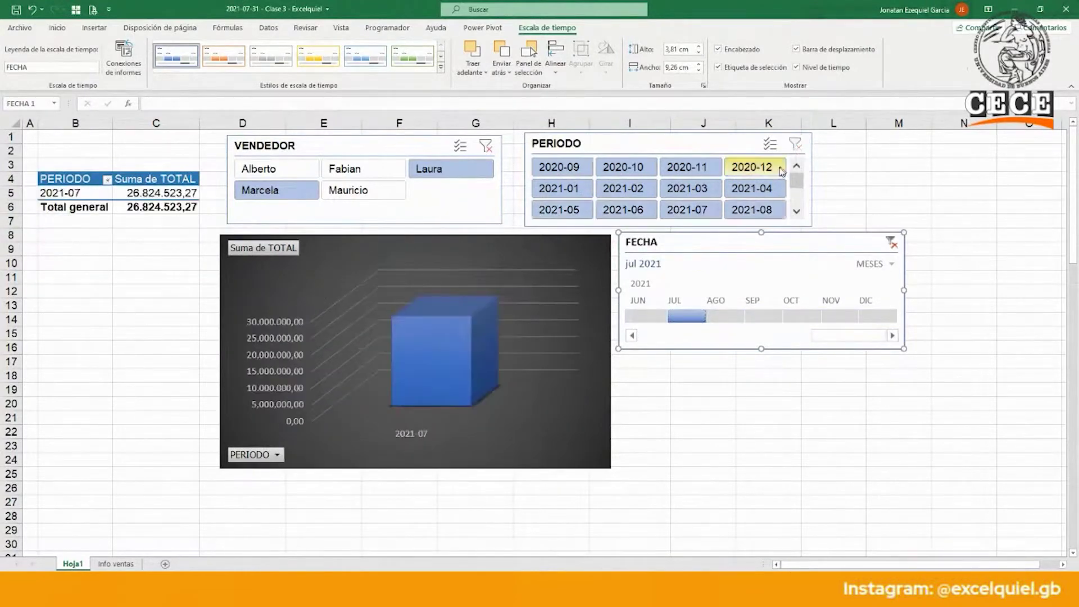
pyautogui.moveTo(664, 316); pyautogui.dragTo(644, 320)
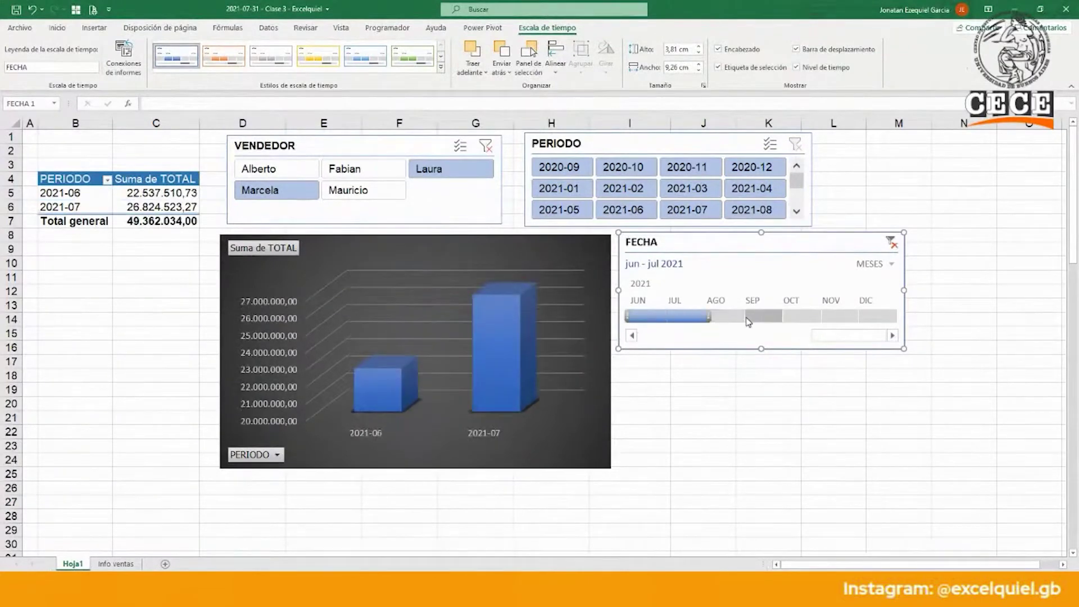
pyautogui.moveTo(710, 317); pyautogui.dragTo(728, 317)
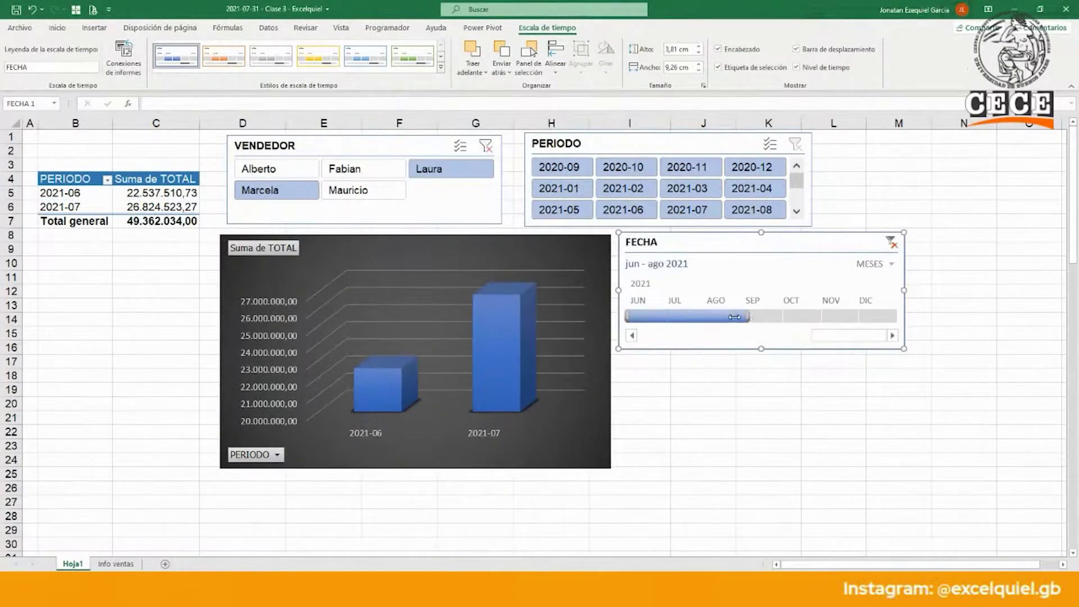
pyautogui.moveTo(826, 336); pyautogui.dragTo(701, 322)
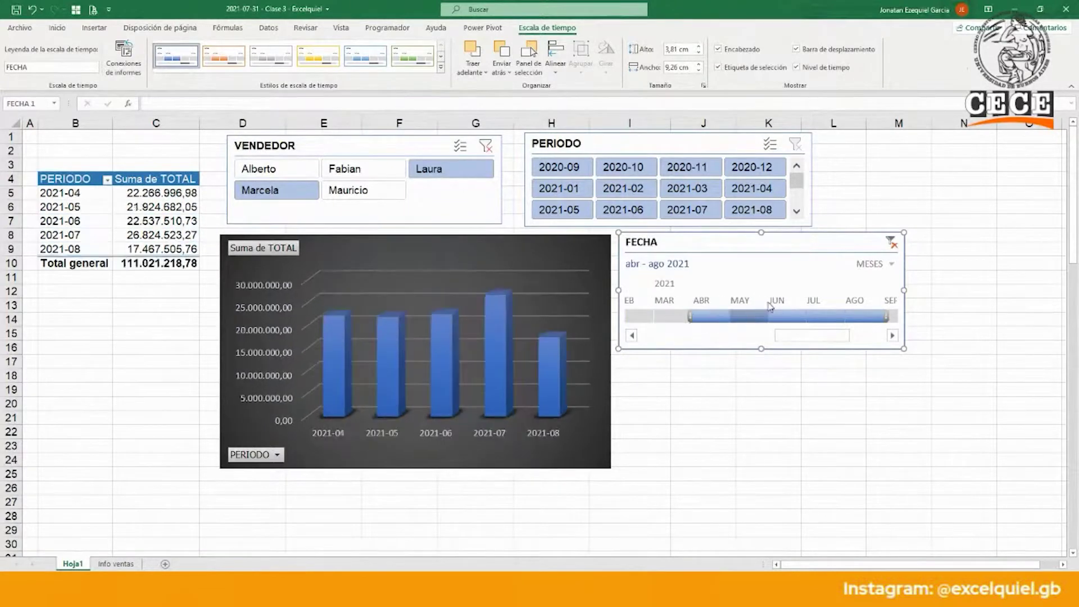
# - Clear the FECHA timeline, switch its time level to quarters and filter to 3T through 4T 2020
pyautogui.click(891, 243)
pyautogui.click(887, 264)
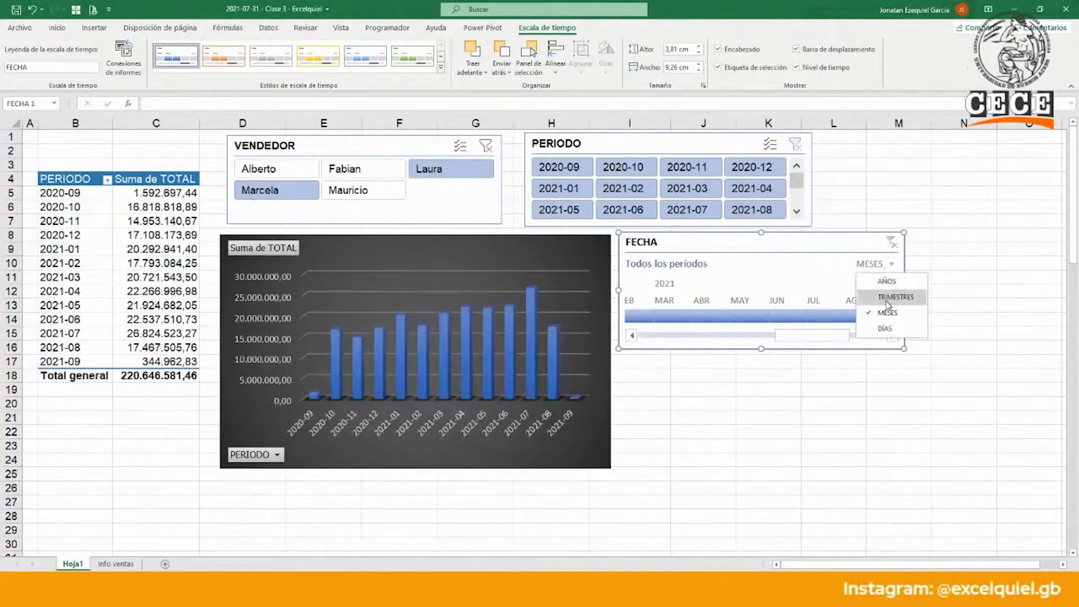
pyautogui.click(896, 297)
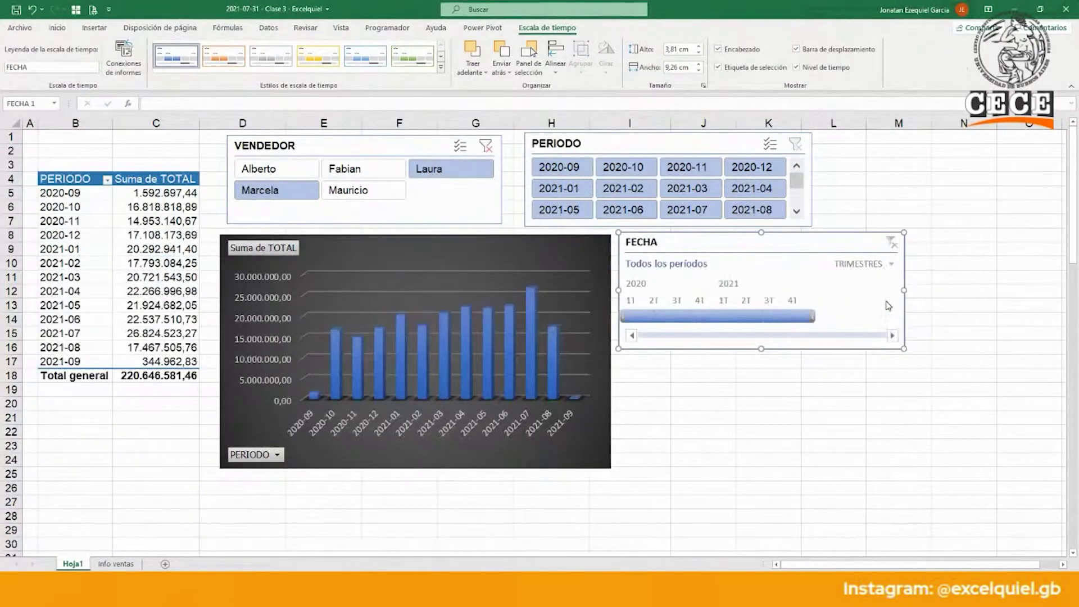
pyautogui.click(682, 317)
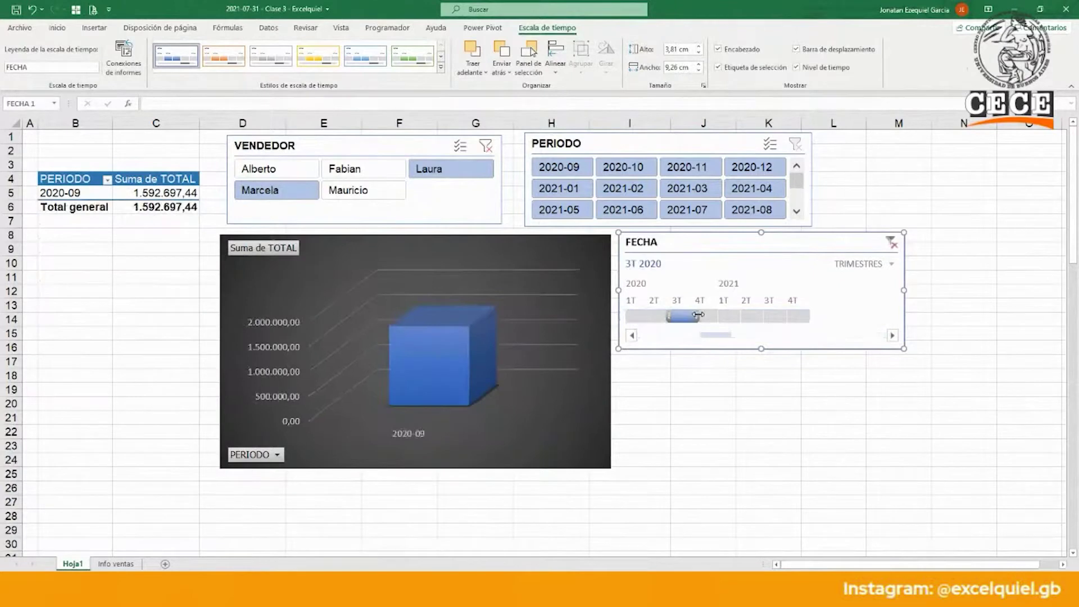
pyautogui.moveTo(710, 317); pyautogui.dragTo(724, 316)
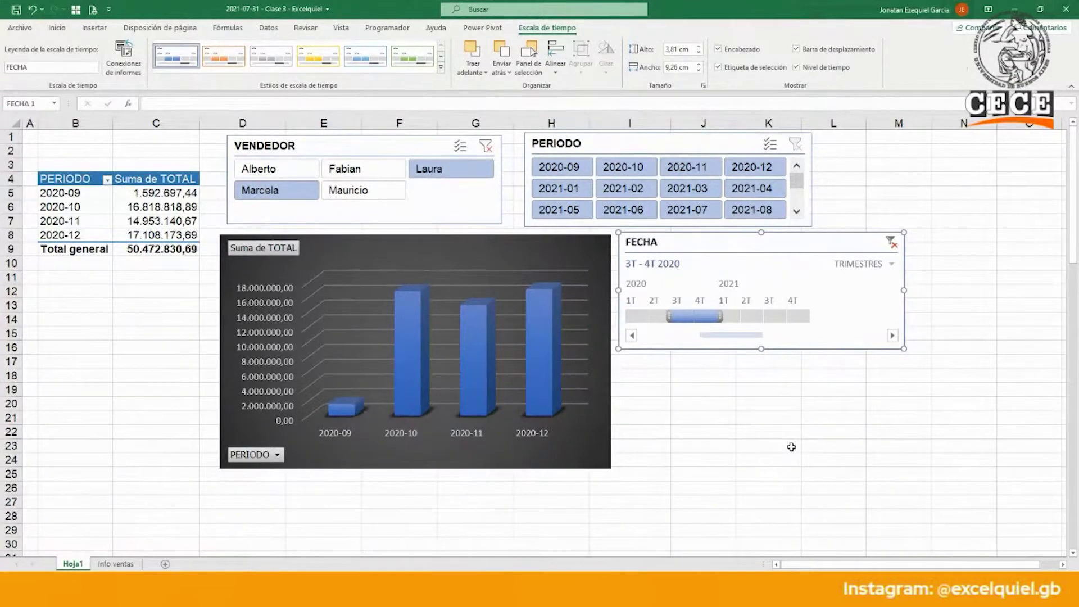
# - Clear the filters of the FECHA timeline and the VENDEDOR slicer
pyautogui.click(892, 244)
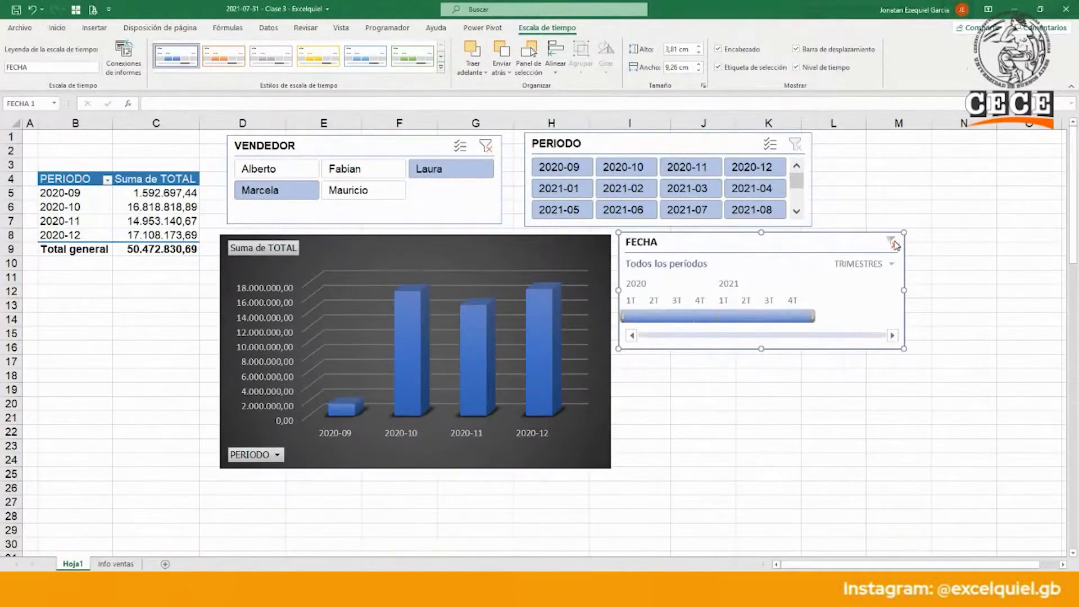
pyautogui.click(485, 146)
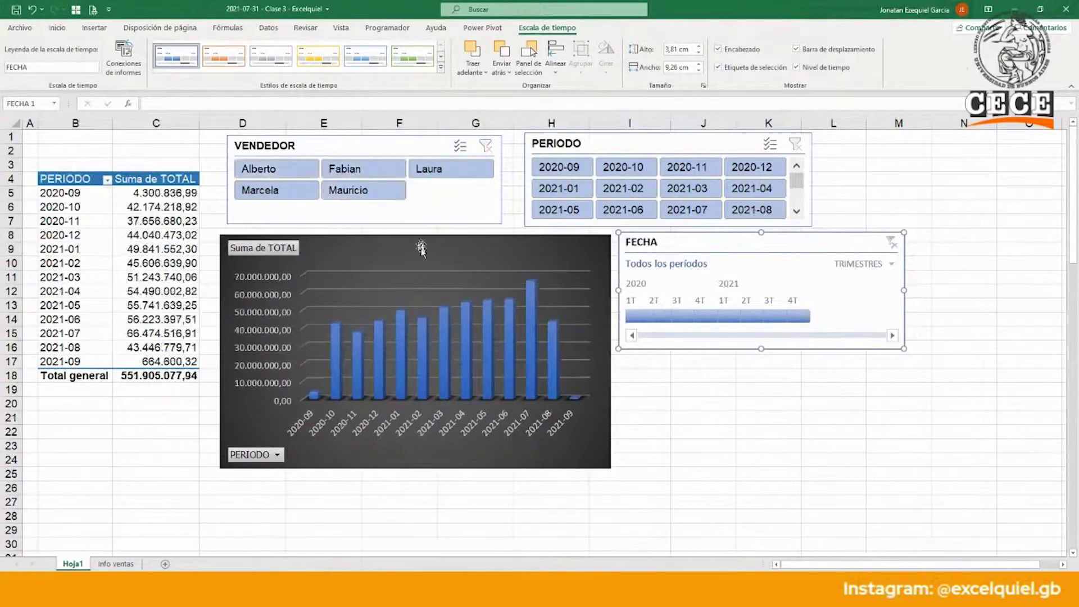
pyautogui.click(774, 389)
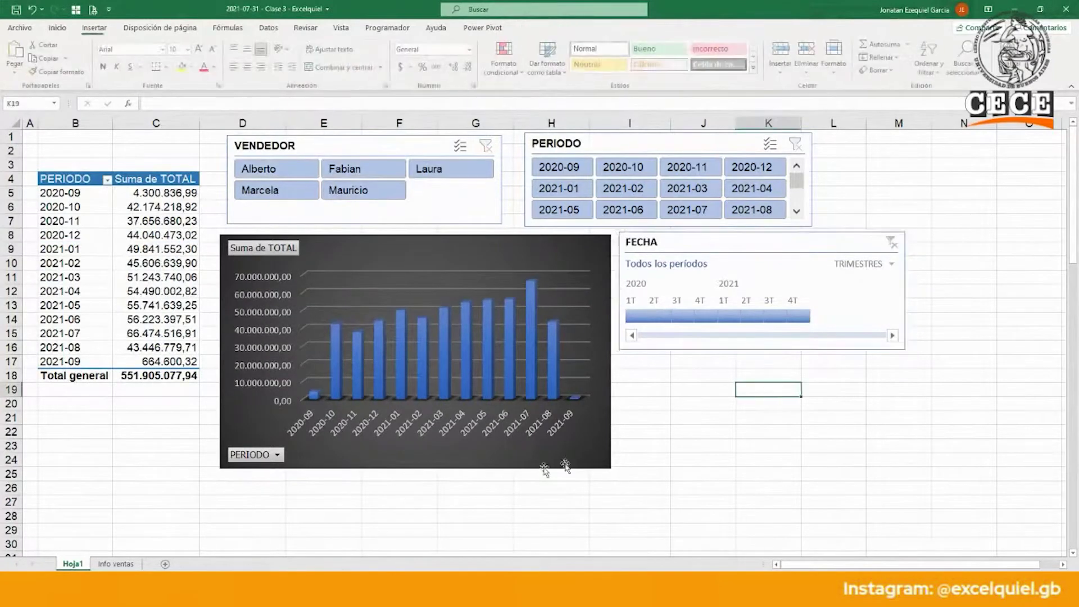
pyautogui.click(119, 428)
pyautogui.click(140, 249)
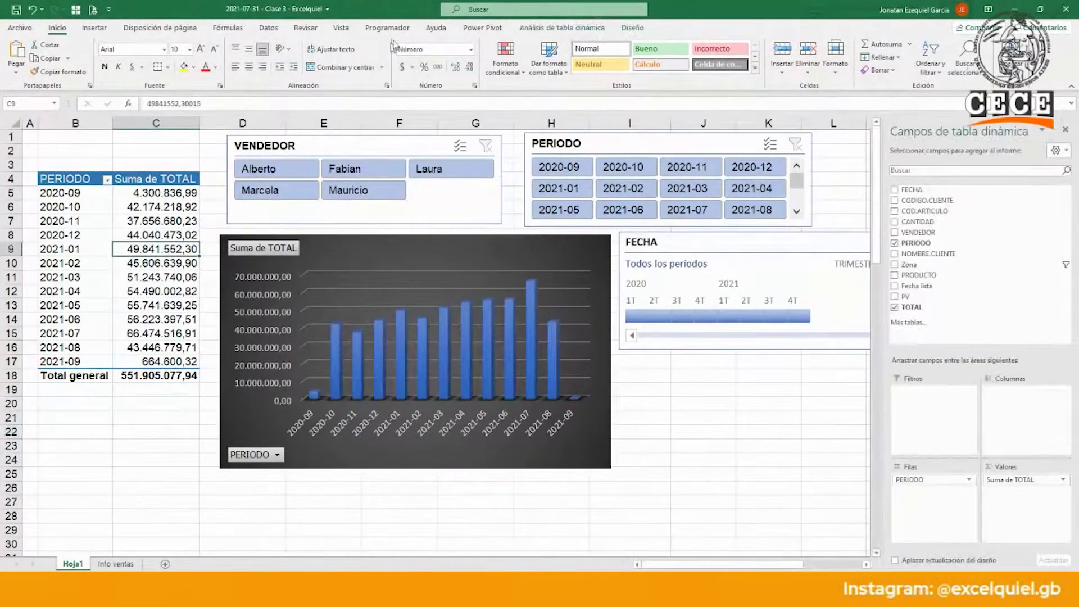
pyautogui.click(558, 29)
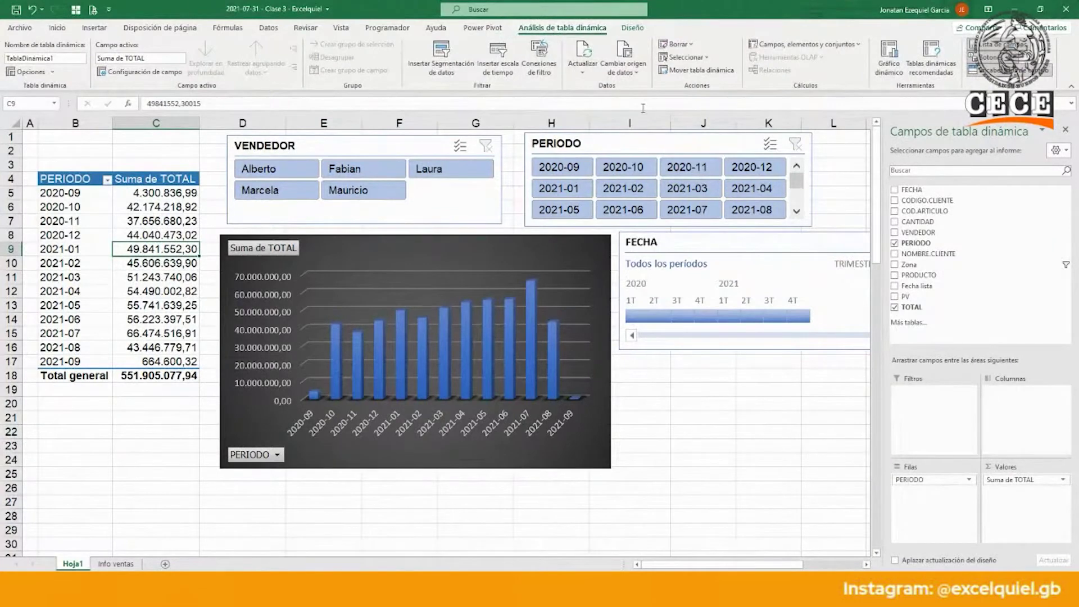
pyautogui.click(127, 372)
pyautogui.moveTo(128, 372)
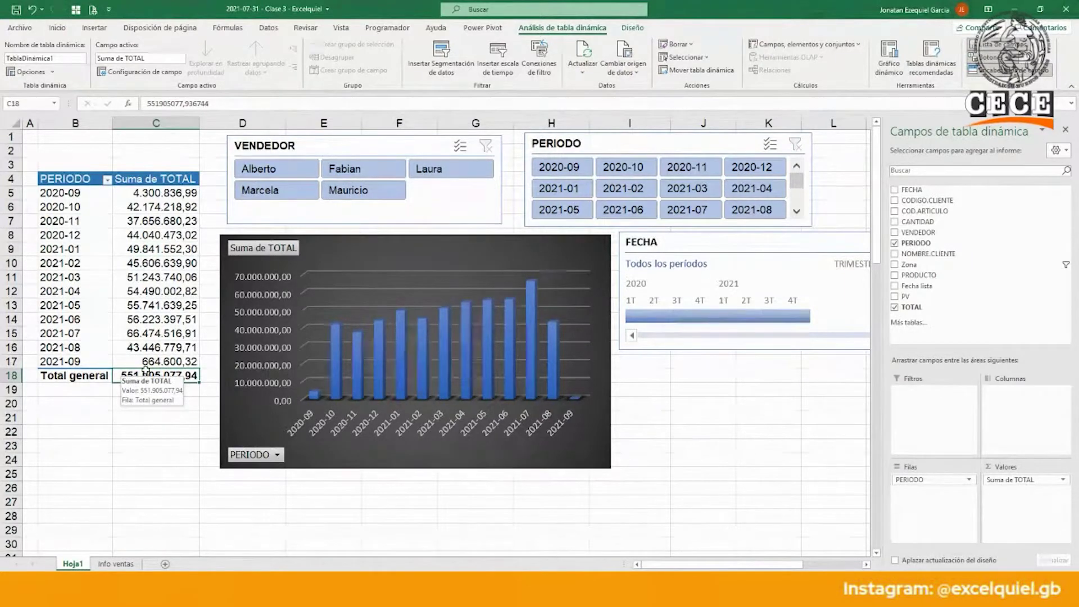
# - Insert 14 blank columns at the start of Hoja1, from column A to N, ahead of the pivot table
pyautogui.click(83, 119)
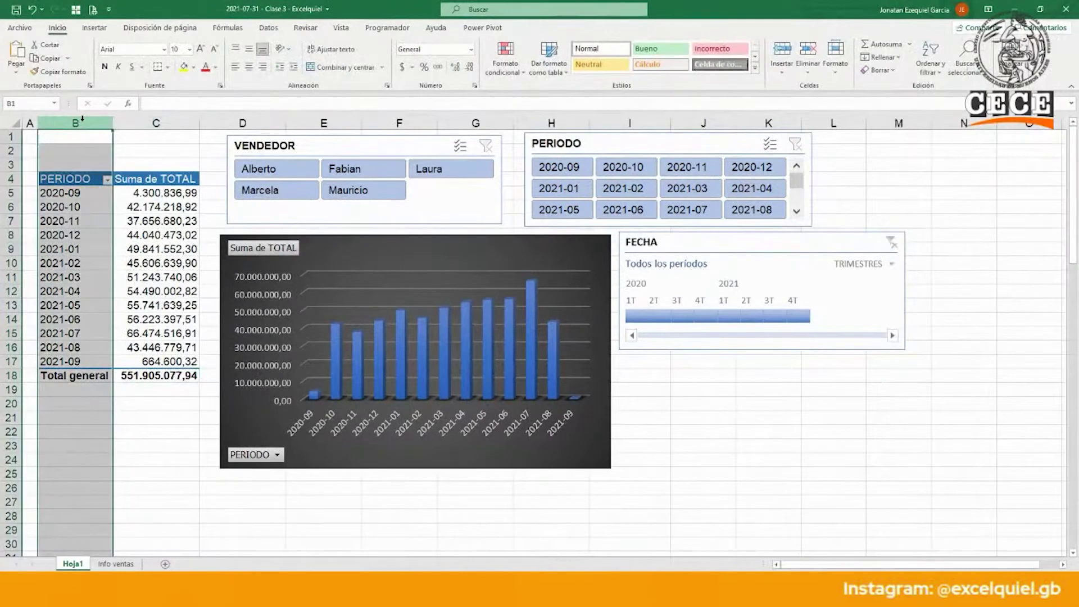
pyautogui.press('Left')
pyautogui.hotkey('shift', 'Right')
pyautogui.hotkey('shift', 'Right')
pyautogui.hotkey('shift', 'Right')
pyautogui.hotkey('shift', 'Right')
pyautogui.hotkey('shift', 'Right')
pyautogui.hotkey('shift', 'Right')
pyautogui.hotkey('shift', 'Right')
pyautogui.hotkey('shift', 'Right')
pyautogui.hotkey('shift', 'Right')
pyautogui.hotkey('shift', 'Right')
pyautogui.hotkey('shift', 'Right')
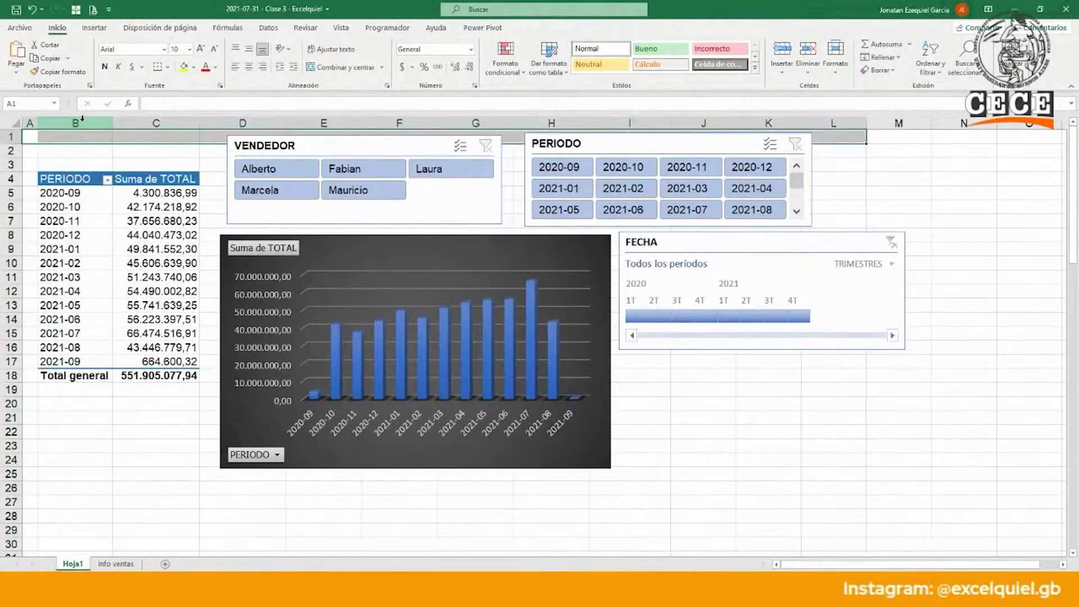
pyautogui.hotkey('shift', 'Right')
pyautogui.hotkey('ctrl', '+')
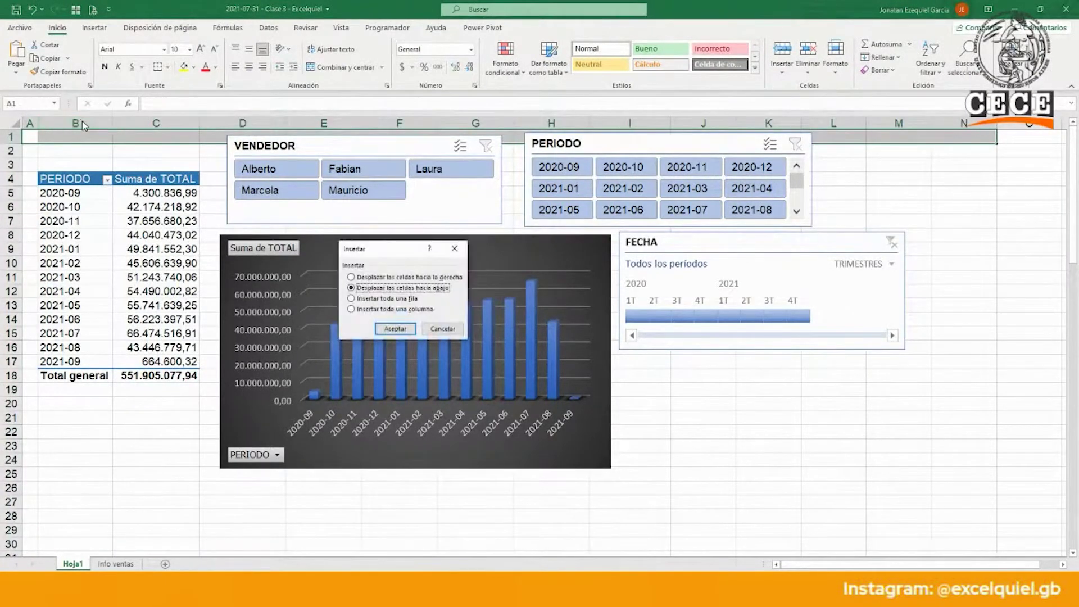
pyautogui.press('Escape')
pyautogui.hotkey('ctrl', 'space')
pyautogui.hotkey('ctrl', '+')
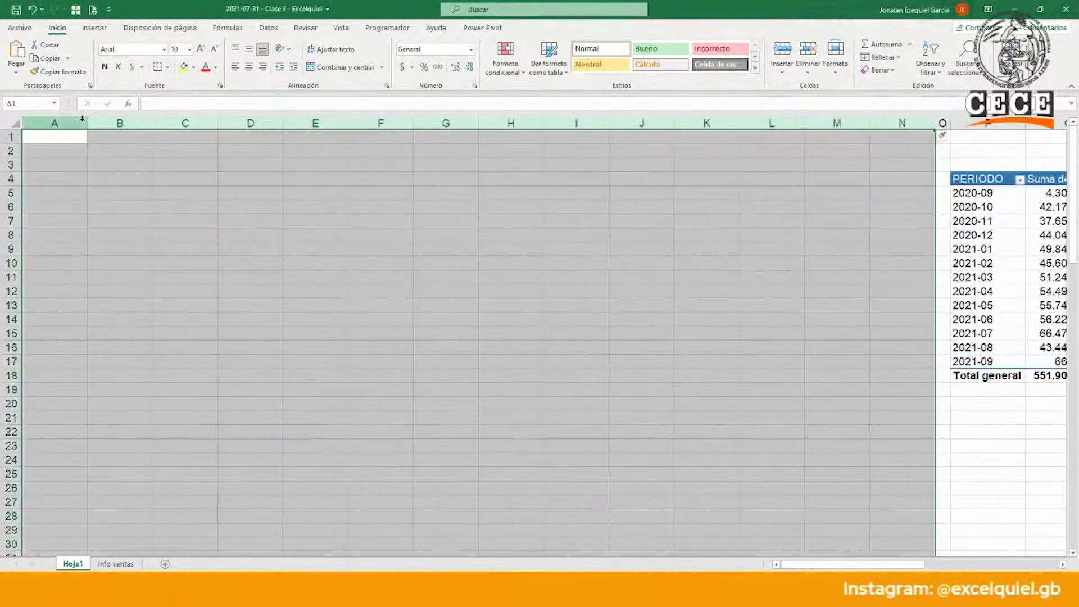
# - Insert four more blank columns at the start of Hoja1, from column A to D
pyautogui.hotkey('ctrl', 'Home')
pyautogui.hotkey('ctrl', '+')
pyautogui.press('Escape')
pyautogui.hotkey('shift', 'Right')
pyautogui.hotkey('shift', 'Right')
pyautogui.hotkey('shift', 'Right')
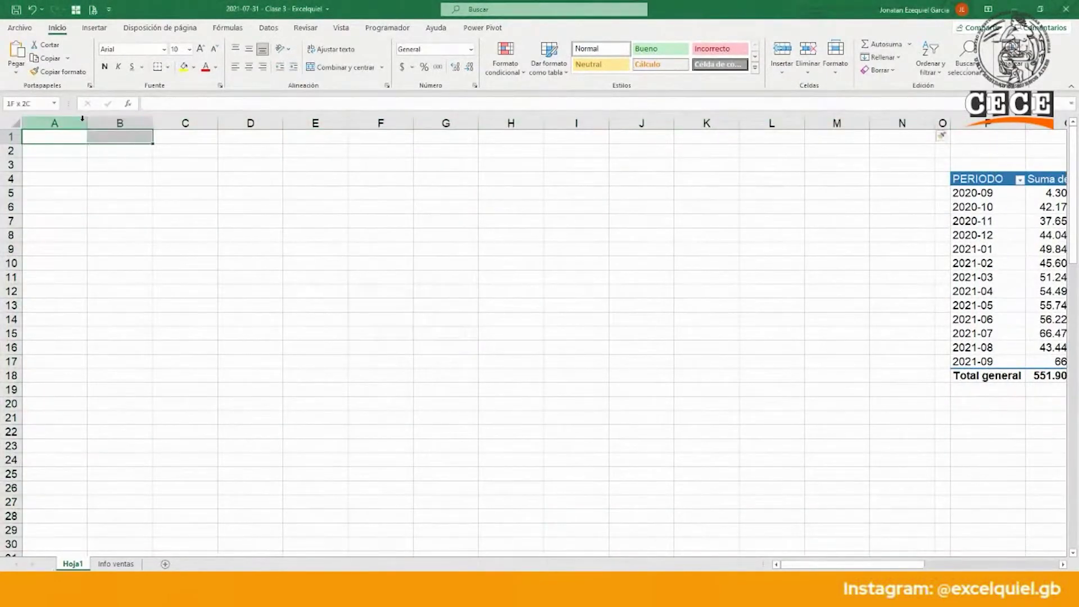
pyautogui.hotkey('ctrl', 'space')
pyautogui.hotkey('ctrl', '+')
# - Move the pivot chart from beside the pivot table to the blank area spanning columns A to G, rows 8 to 24
pyautogui.press('Right')
pyautogui.press('Right')
pyautogui.press('Right')
pyautogui.press('Right')
pyautogui.press('Right')
pyautogui.press('Right')
pyautogui.press('Right')
pyautogui.press('Right')
pyautogui.press('Right')
pyautogui.press('Right')
pyautogui.press('Right')
pyautogui.press('Right')
pyautogui.press('Right')
pyautogui.press('Right')
pyautogui.press('Right')
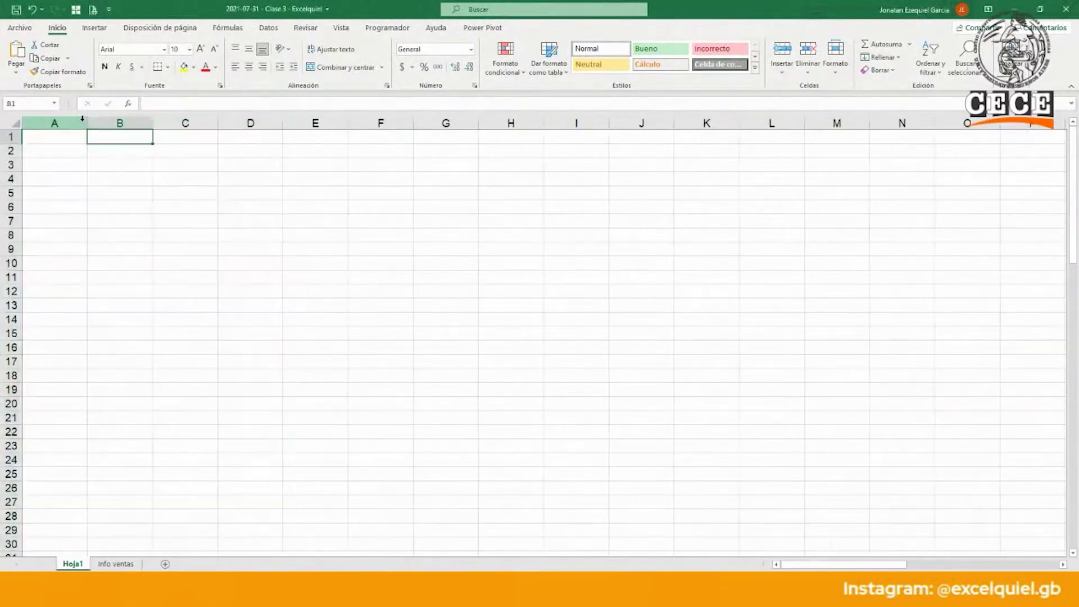
pyautogui.press('Right')
pyautogui.press('Right')
pyautogui.press('Right')
pyautogui.press('Right')
pyautogui.press('Right')
pyautogui.press('Right')
pyautogui.press('Right')
pyautogui.press('Right')
pyautogui.press('Right')
pyautogui.press('Right')
pyautogui.press('Right')
pyautogui.press('Right')
pyautogui.press('Right')
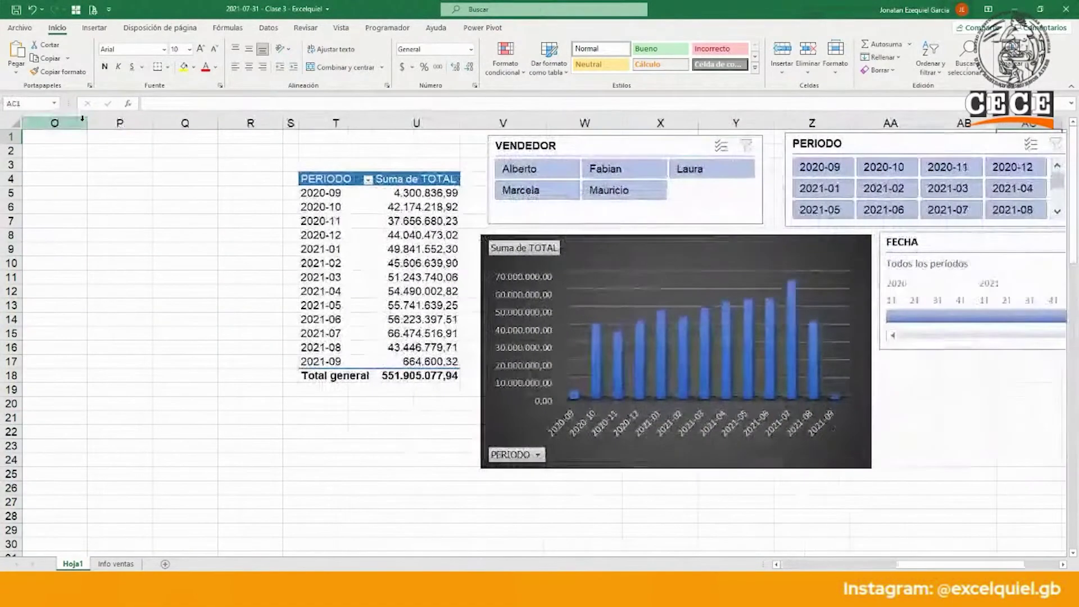
pyautogui.moveTo(721, 251); pyautogui.dragTo(239, 227)
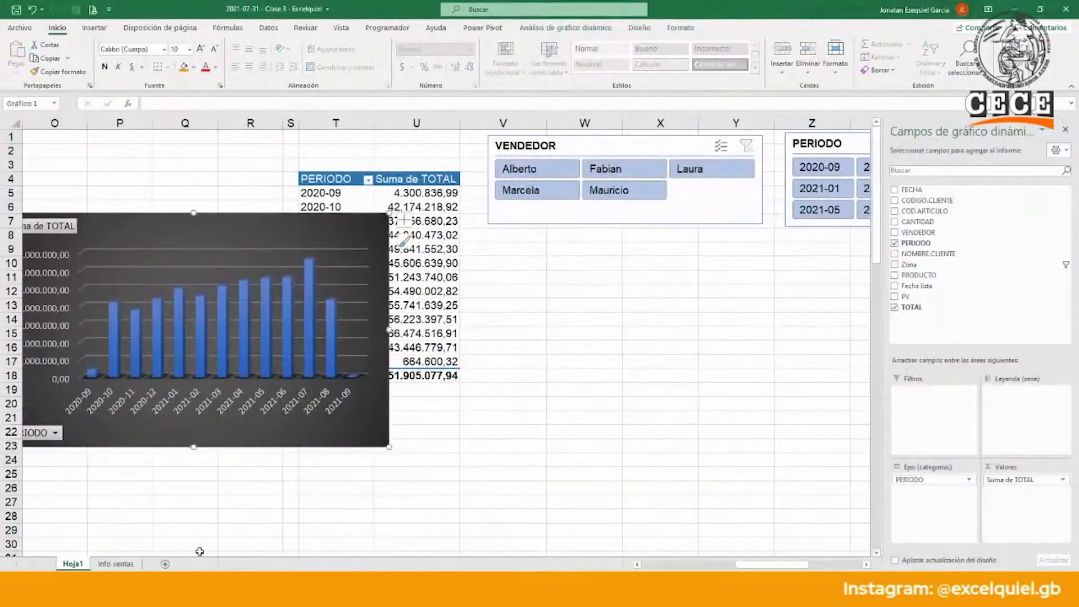
pyautogui.moveTo(780, 565); pyautogui.dragTo(699, 565)
pyautogui.moveTo(833, 244); pyautogui.dragTo(113, 263)
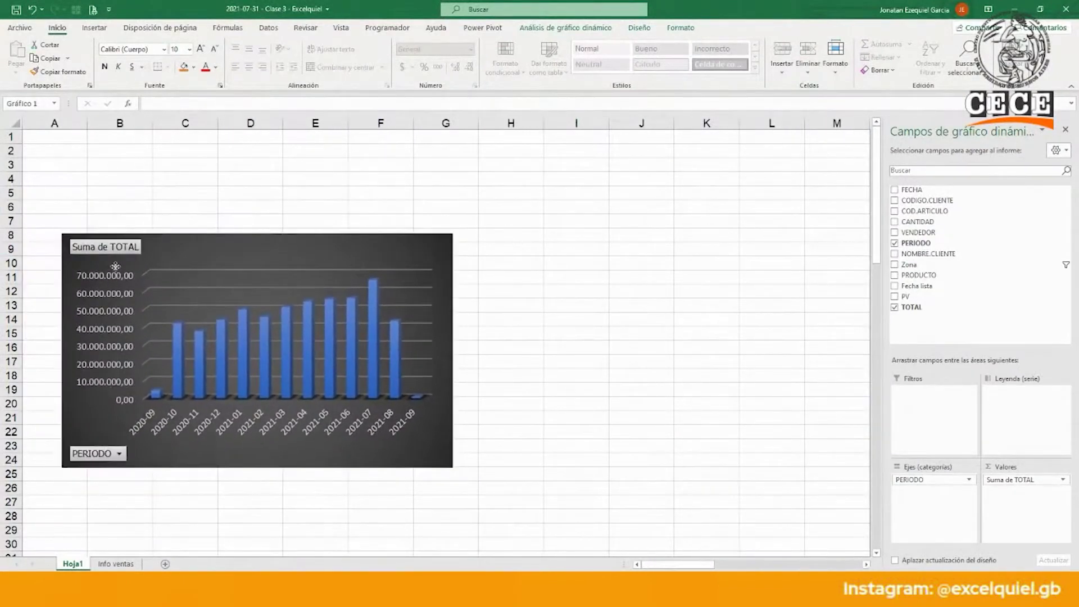
pyautogui.click(673, 279)
pyautogui.click(345, 245)
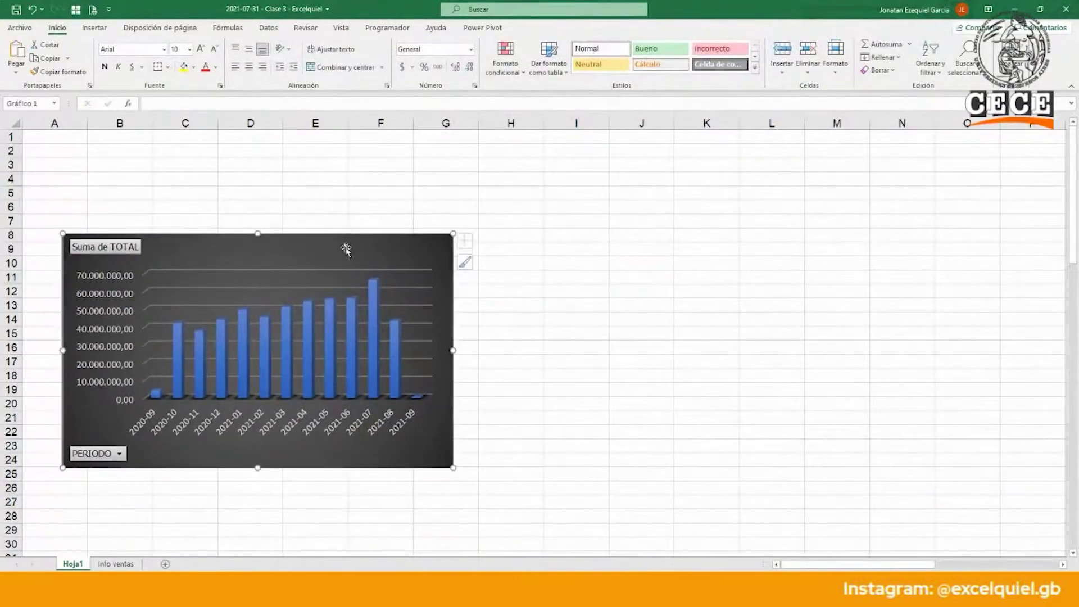
# - Move the VENDEDOR and PERIODO slicers and the FECHA timeline together next to the chart, with VENDEDOR above it and FECHA beside it
pyautogui.moveTo(692, 565); pyautogui.dragTo(827, 554)
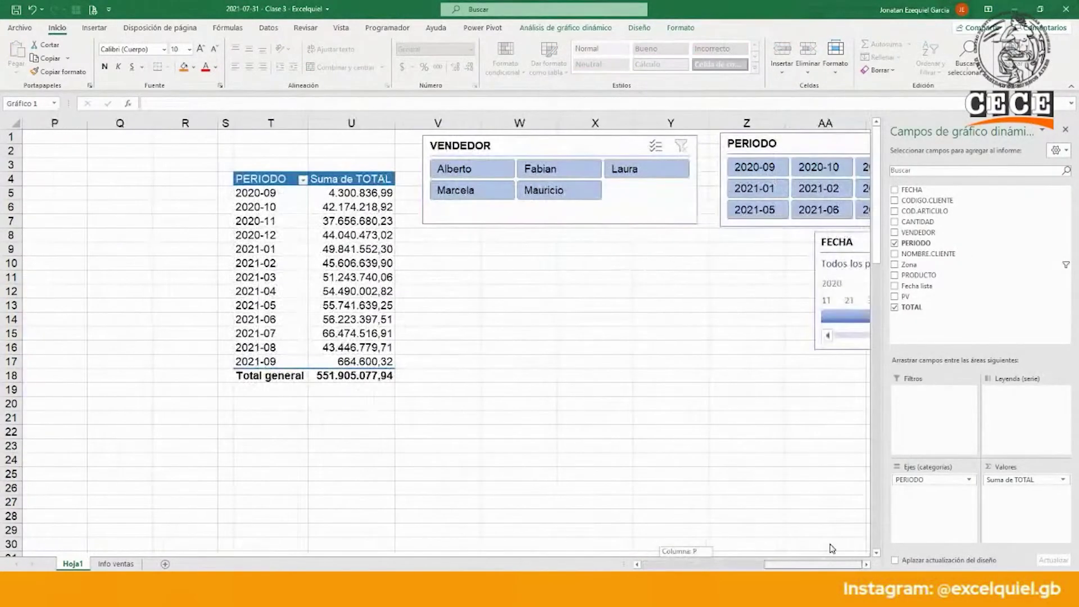
pyautogui.click(809, 145)
pyautogui.keyDown('ctrl'); pyautogui.click(624, 151); pyautogui.keyUp('ctrl')
pyautogui.keyDown('ctrl'); pyautogui.click(863, 243); pyautogui.keyUp('ctrl')
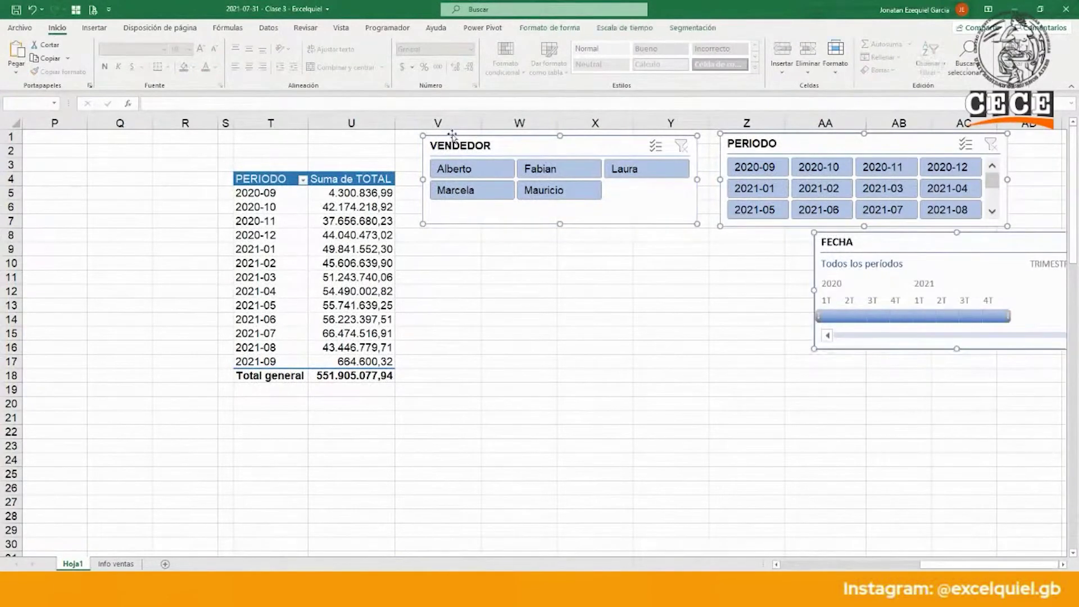
pyautogui.moveTo(523, 148); pyautogui.dragTo(186, 172)
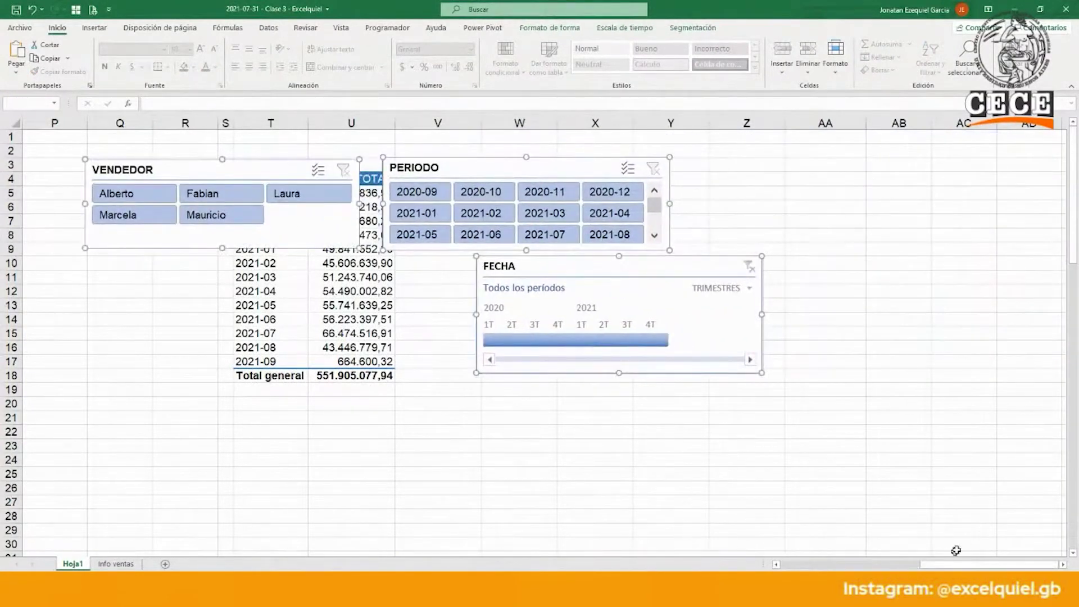
pyautogui.moveTo(969, 564); pyautogui.dragTo(869, 564)
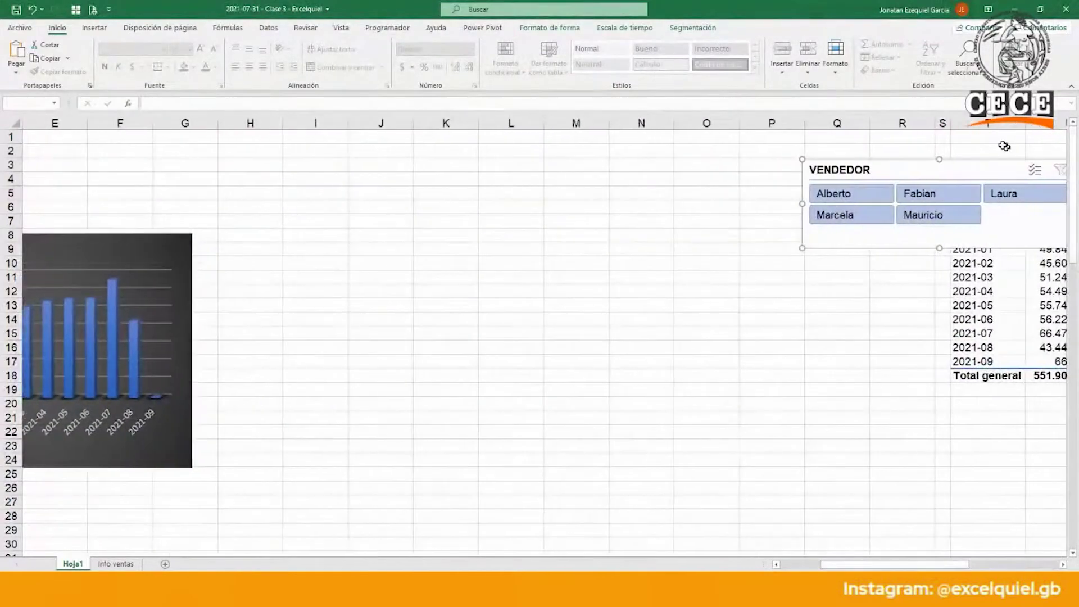
pyautogui.moveTo(967, 180); pyautogui.dragTo(196, 154)
pyautogui.moveTo(821, 564); pyautogui.dragTo(759, 551)
pyautogui.moveTo(433, 144); pyautogui.dragTo(232, 153)
pyautogui.click(761, 486)
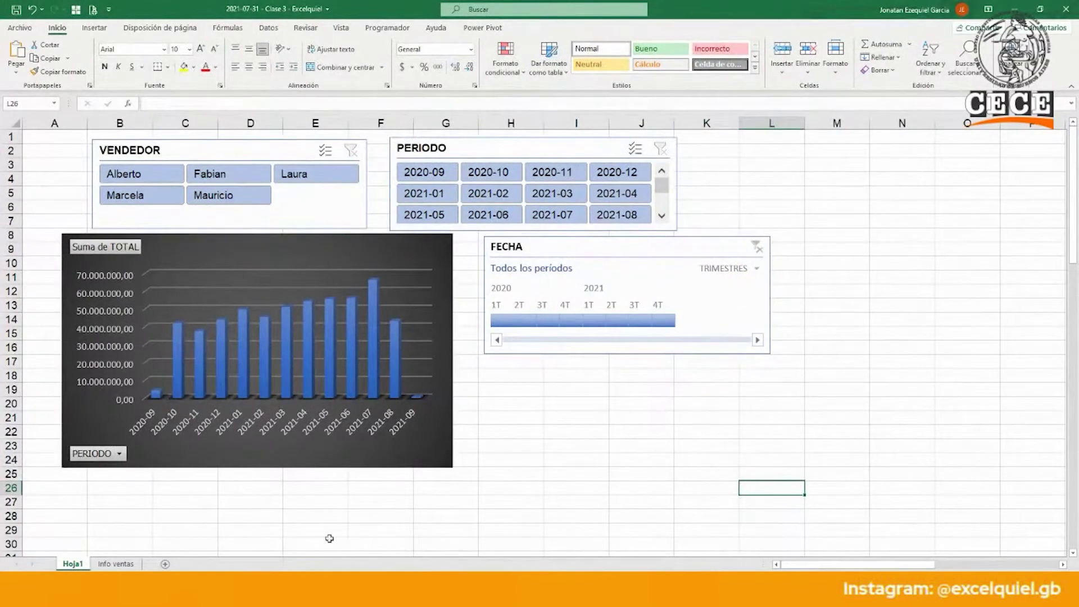
# - Insert a pivot table from the Info ventas data range B2:M46445, placed on the existing sheet Hoja1 at cell W4
pyautogui.click(103, 564)
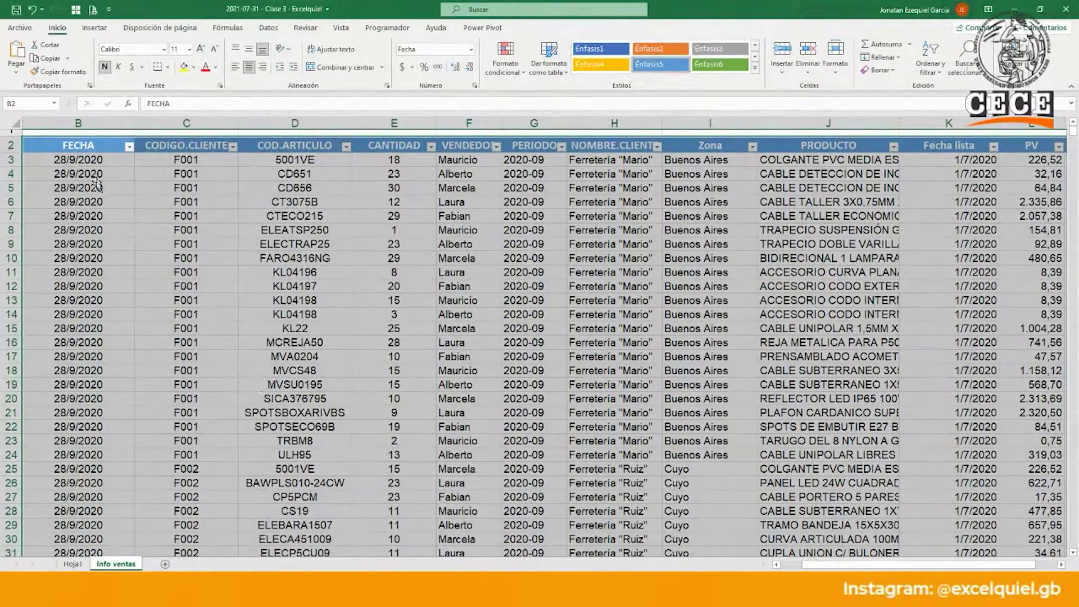
pyautogui.click(95, 28)
pyautogui.click(20, 56)
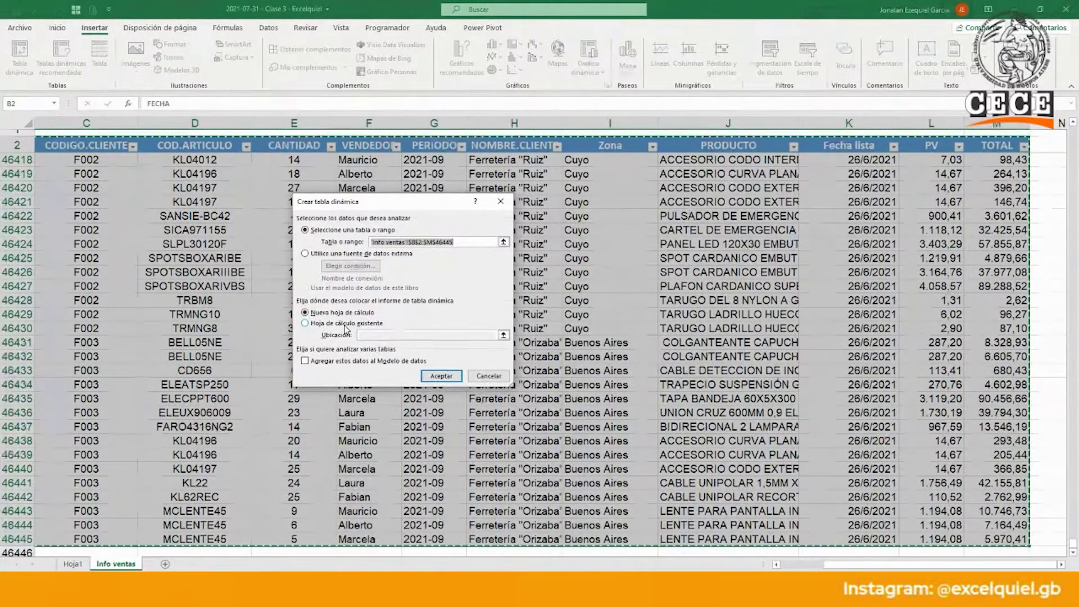
pyautogui.click(345, 325)
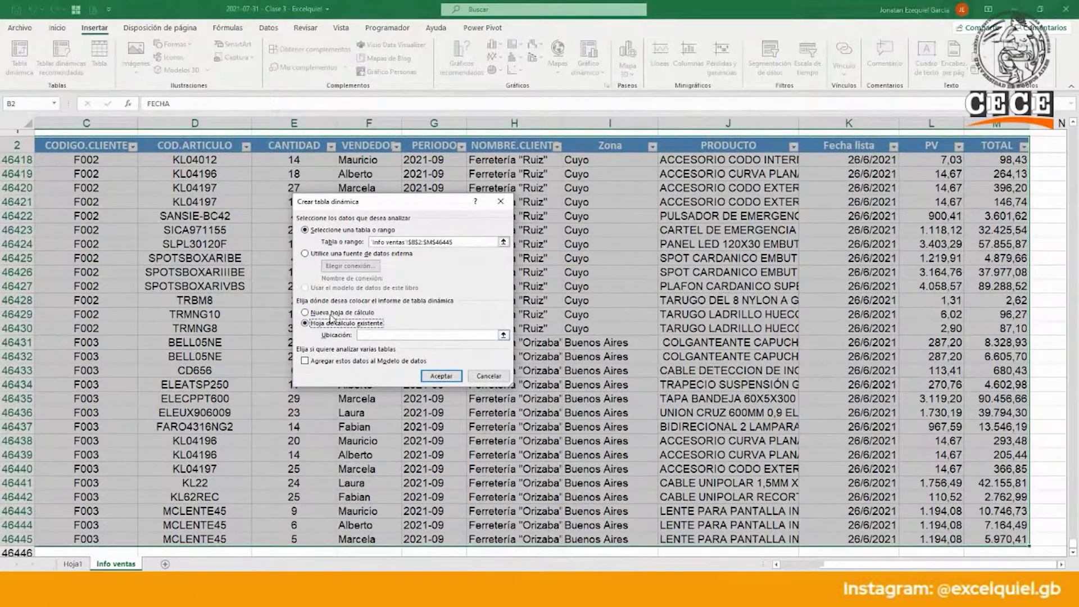
pyautogui.click(373, 336)
pyautogui.click(504, 335)
pyautogui.click(72, 564)
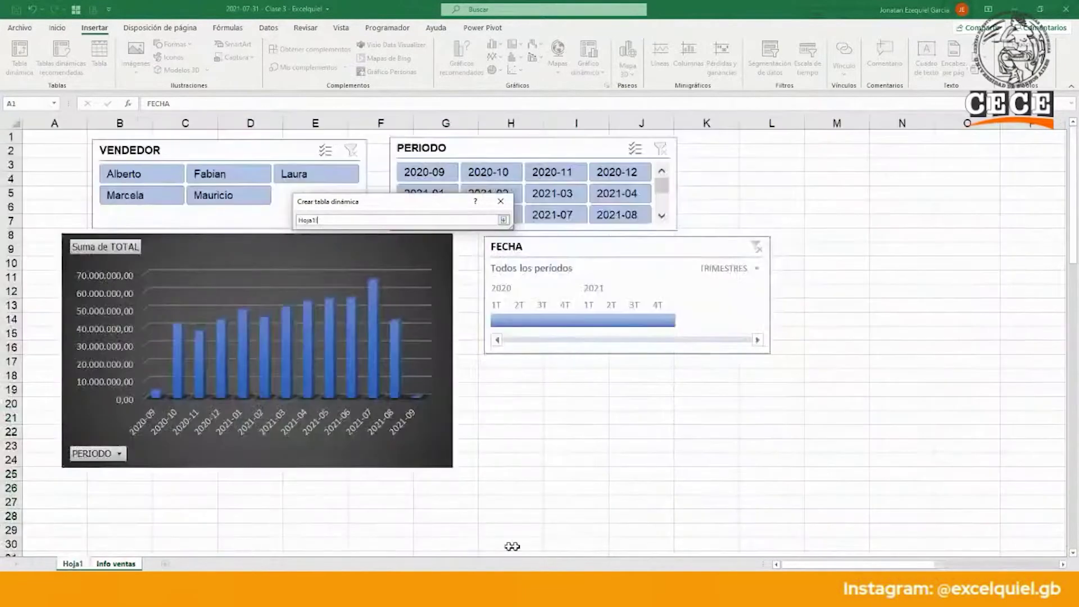
pyautogui.moveTo(822, 564); pyautogui.dragTo(891, 565)
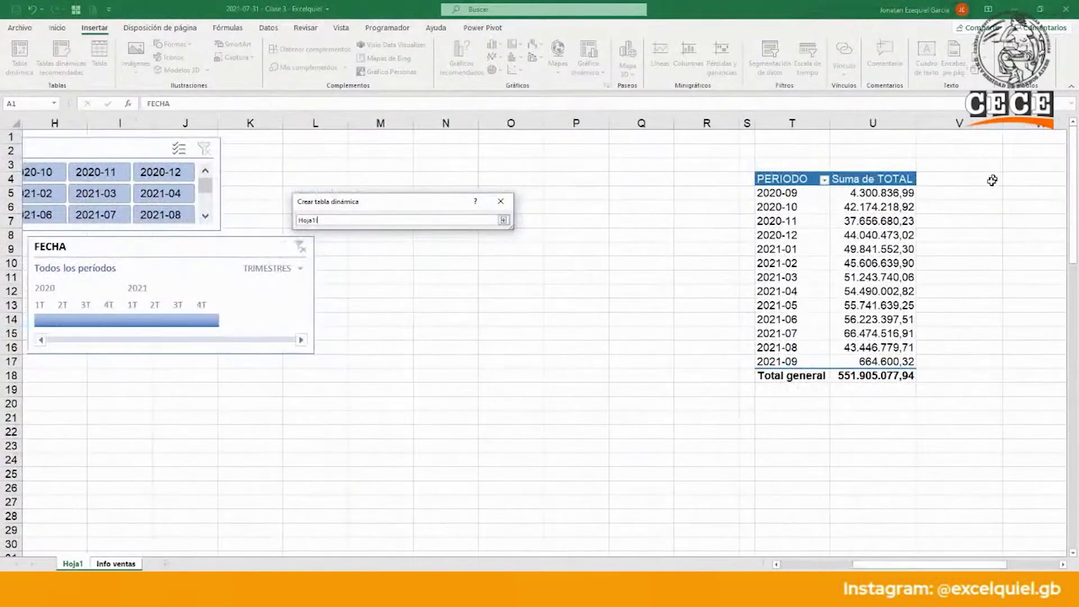
pyautogui.click(1027, 179)
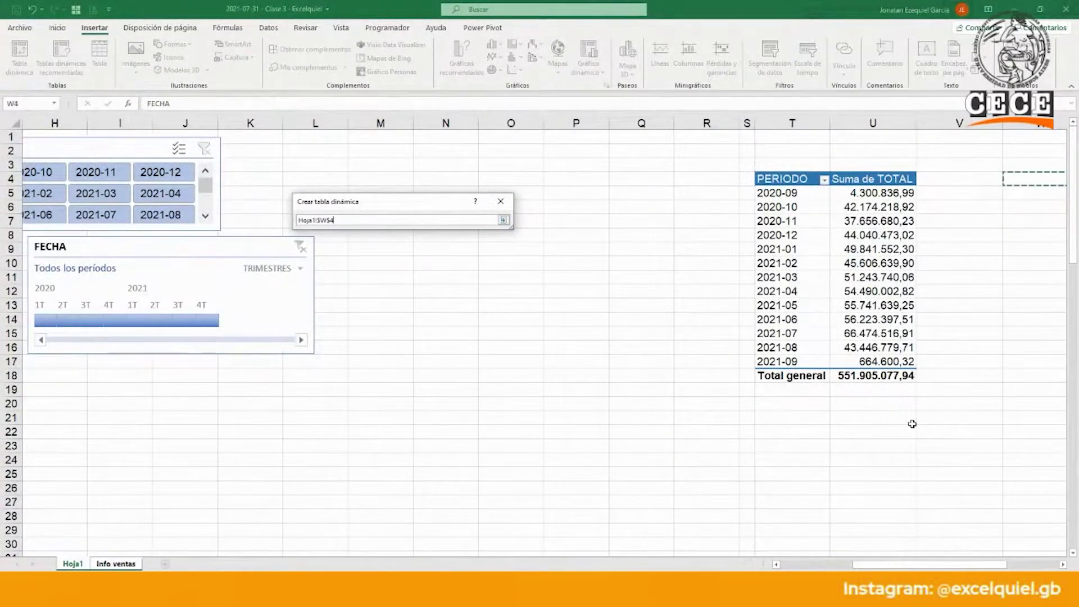
pyautogui.press('Return')
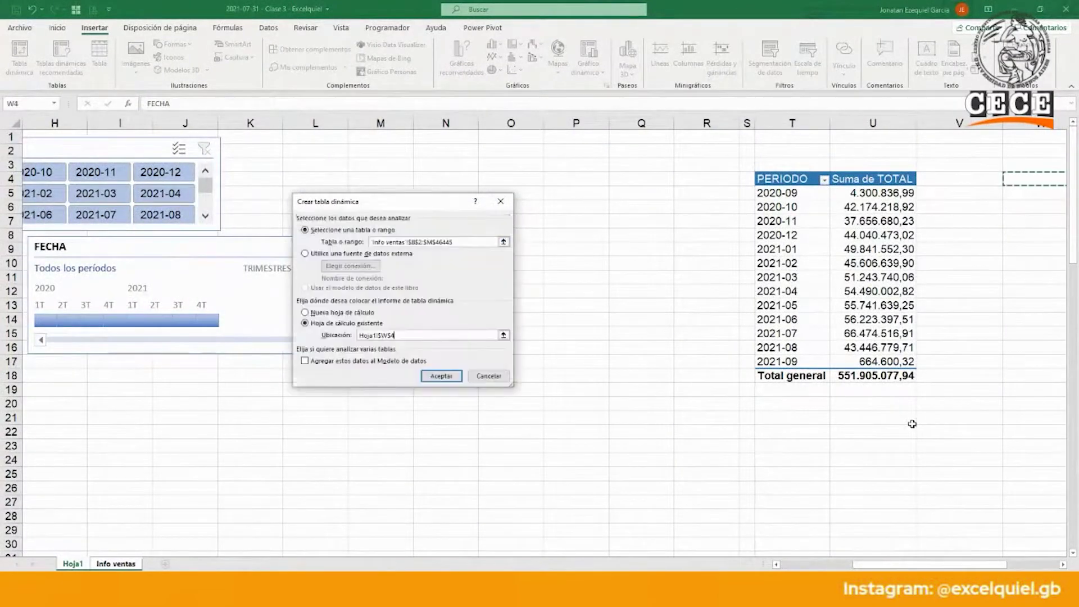
pyautogui.click(444, 376)
# - Set up the new pivot table with VENDEDOR as rows and the sum of TOTAL as values
pyautogui.moveTo(752, 565); pyautogui.dragTo(799, 565)
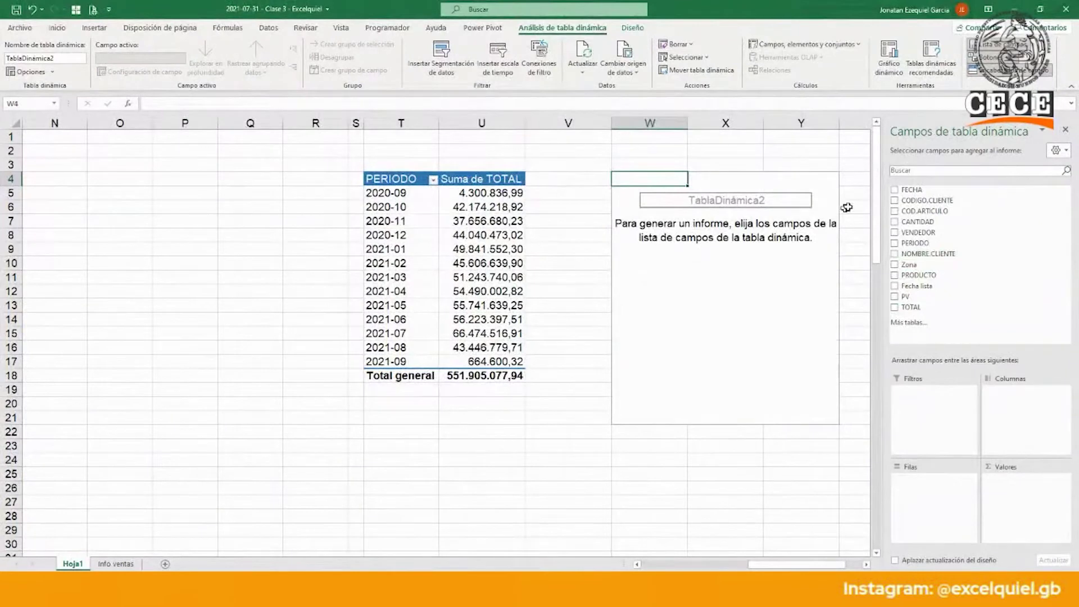
pyautogui.moveTo(919, 232); pyautogui.dragTo(929, 489)
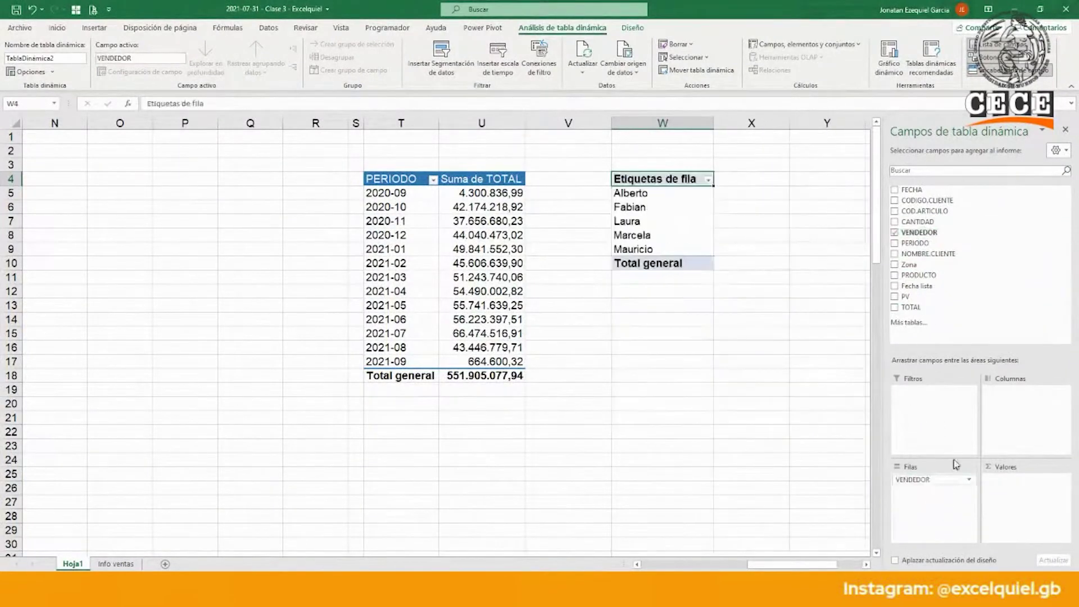
pyautogui.moveTo(916, 307); pyautogui.dragTo(1047, 528)
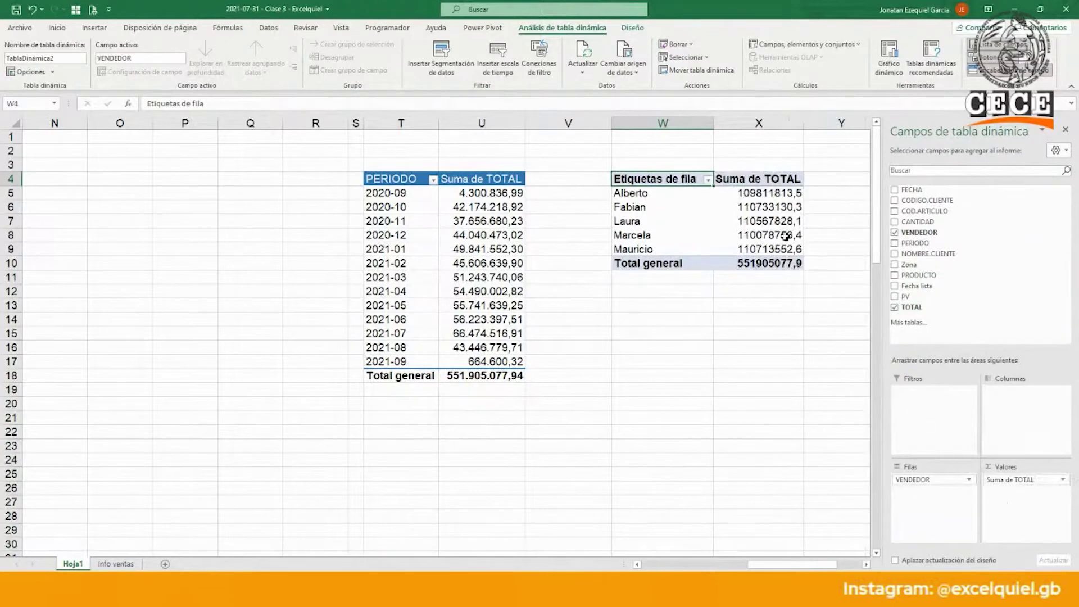
# - Format the seller pivot table's Suma de TOTAL values as Número with two decimals and the thousands separator
pyautogui.rightClick(789, 238)
pyautogui.click(841, 278)
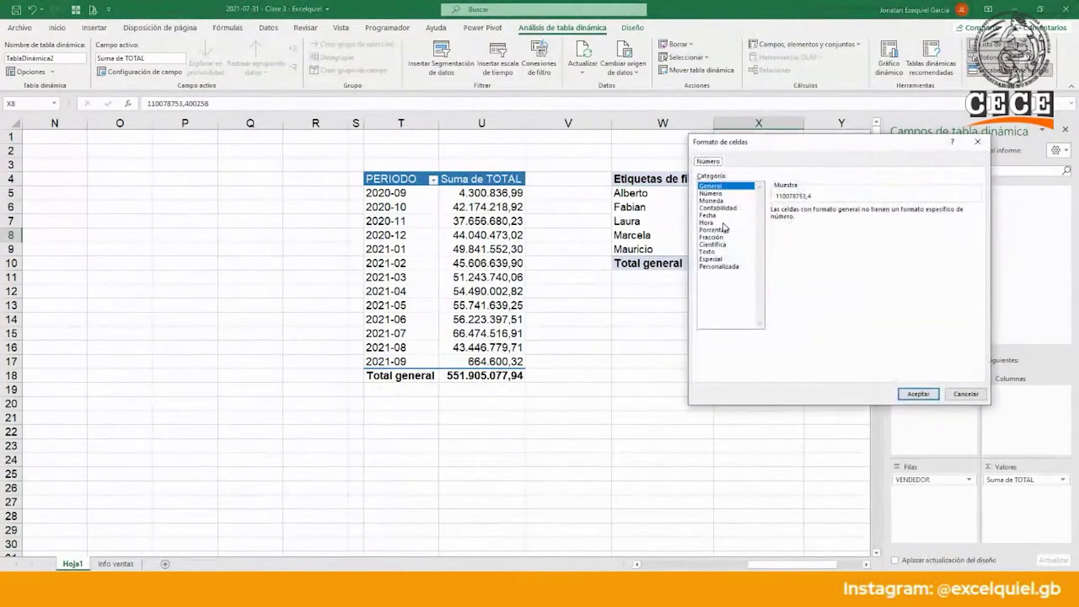
pyautogui.click(711, 193)
pyautogui.click(775, 224)
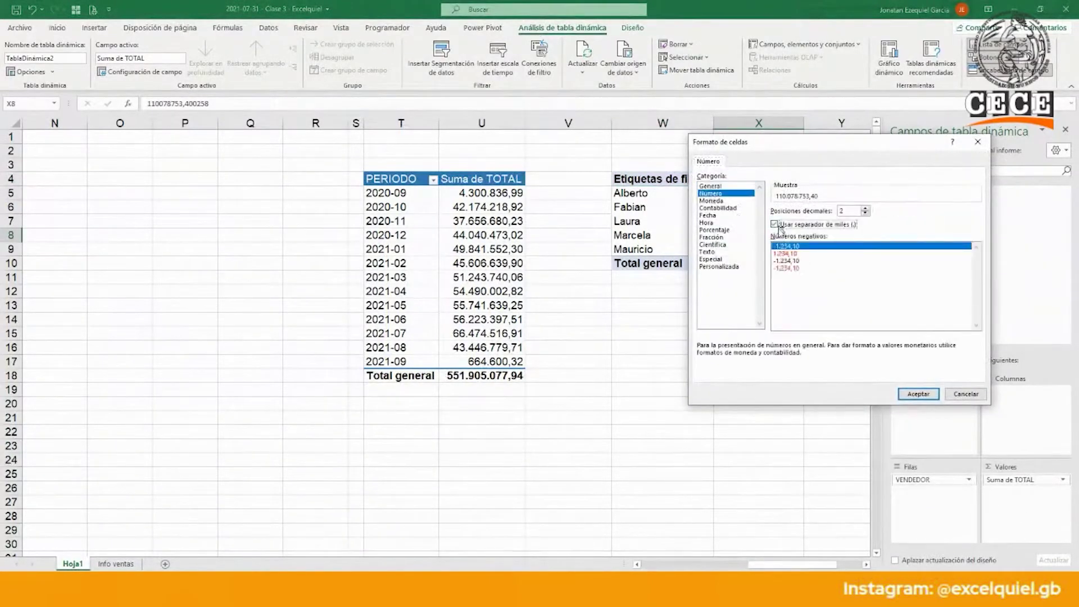
pyautogui.click(918, 393)
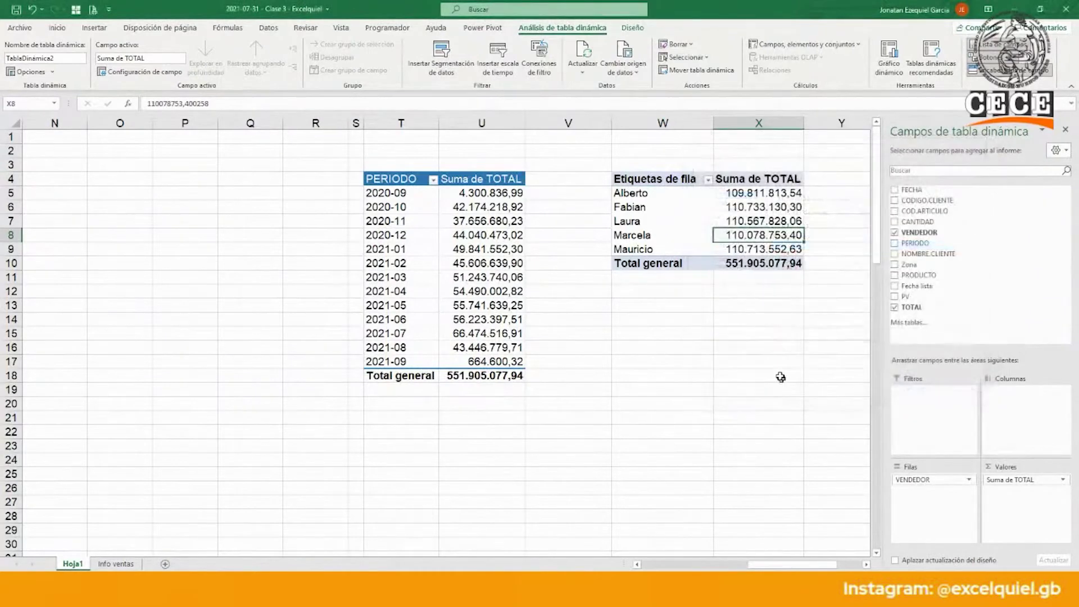
# - Review the calculation types available for the TOTAL value field in the seller pivot table
pyautogui.click(750, 248)
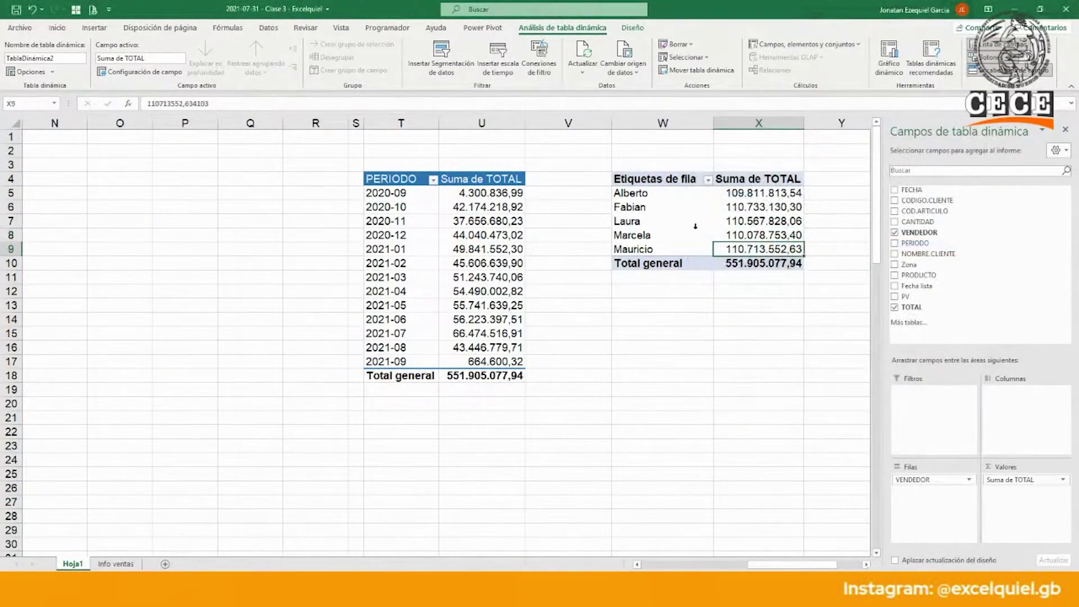
pyautogui.click(695, 226)
pyautogui.click(731, 235)
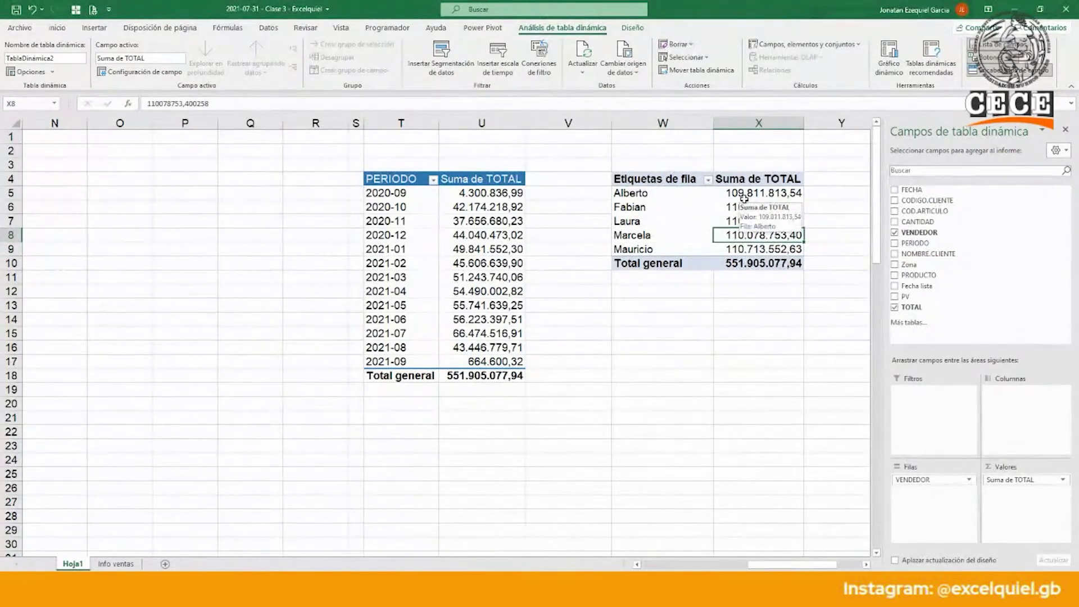
pyautogui.click(1066, 481)
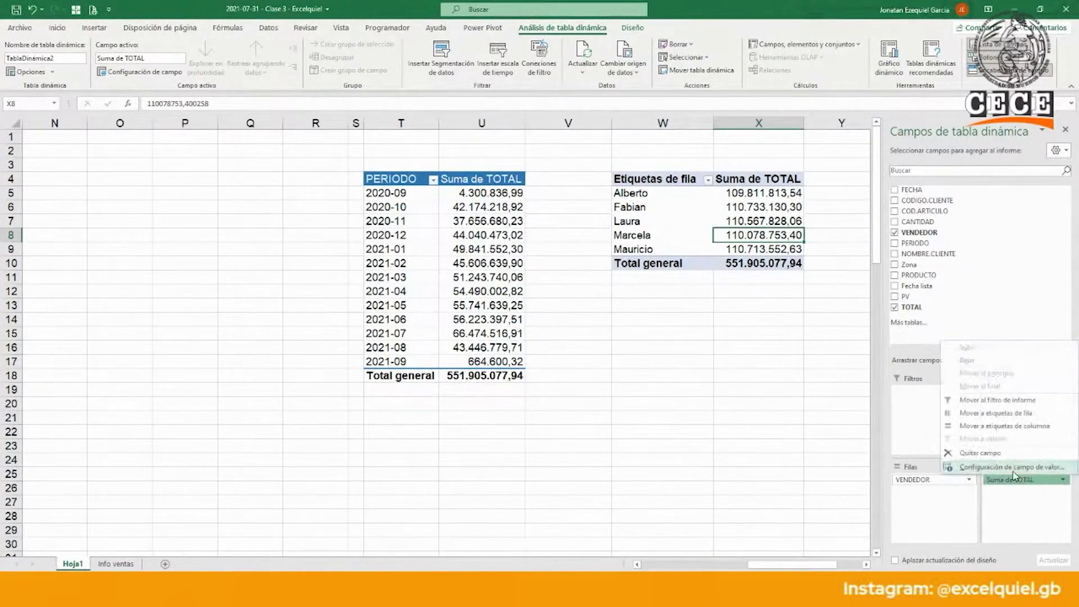
pyautogui.click(1012, 467)
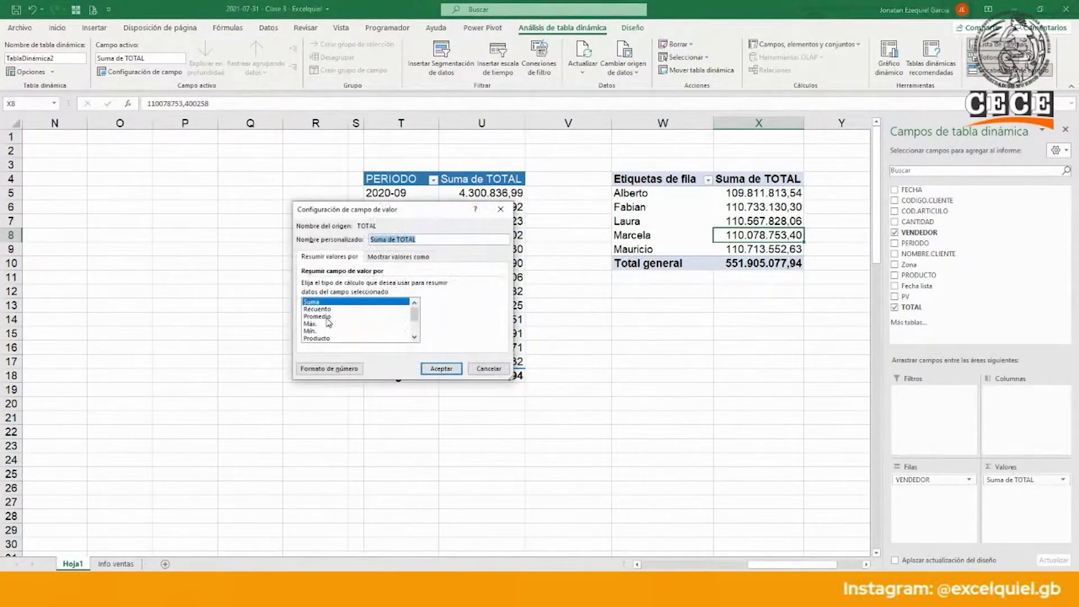
pyautogui.click(488, 370)
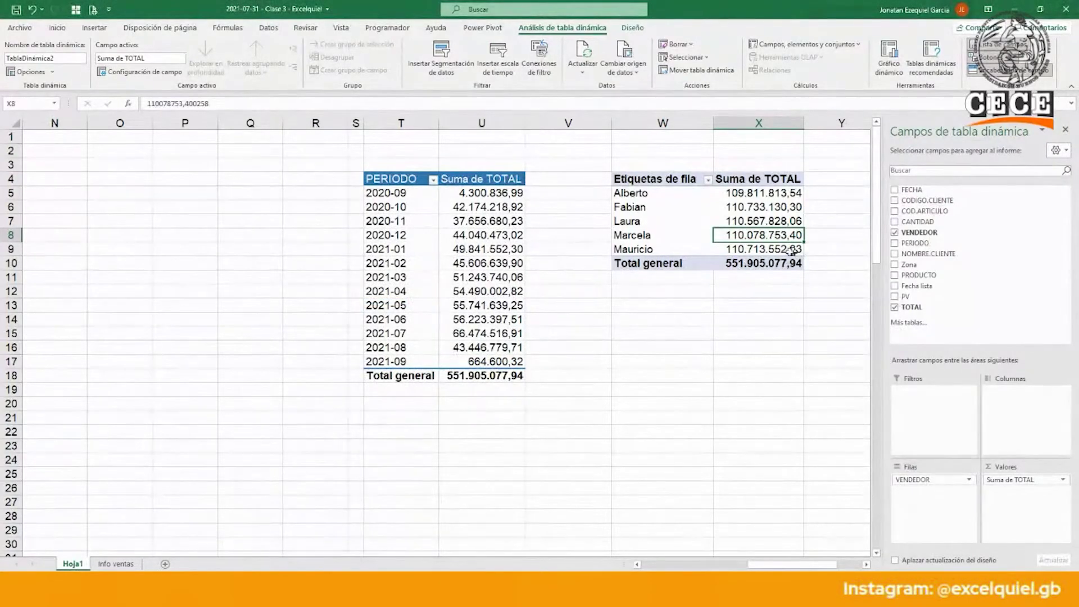
# - Narrow column V between the two pivot tables and add NOMBRE.CLIENTE to the seller pivot table's values
pyautogui.moveTo(612, 123); pyautogui.dragTo(540, 125)
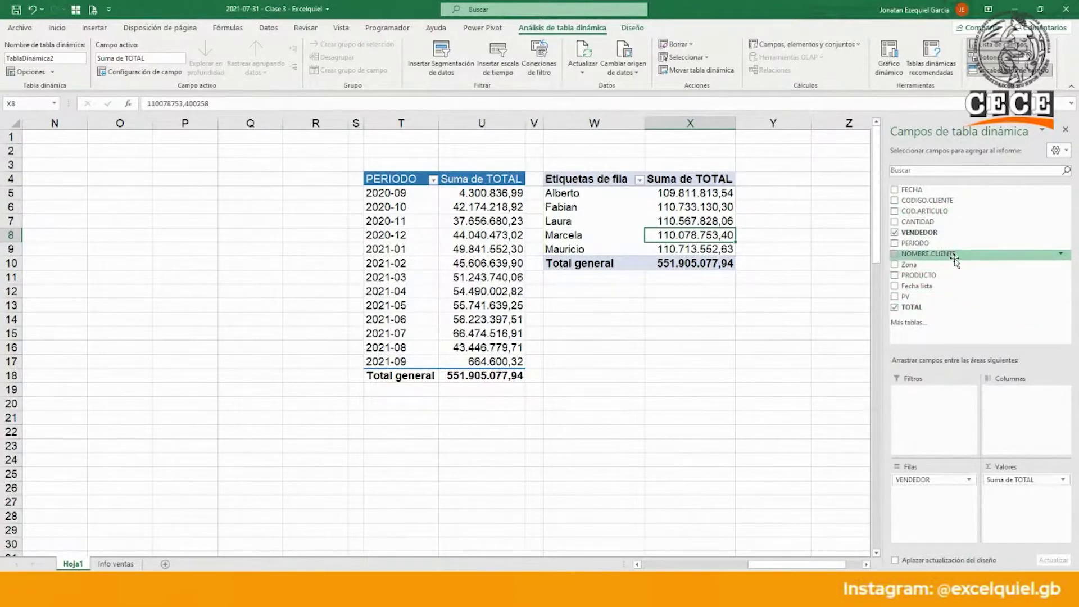
pyautogui.moveTo(952, 258); pyautogui.dragTo(1028, 480)
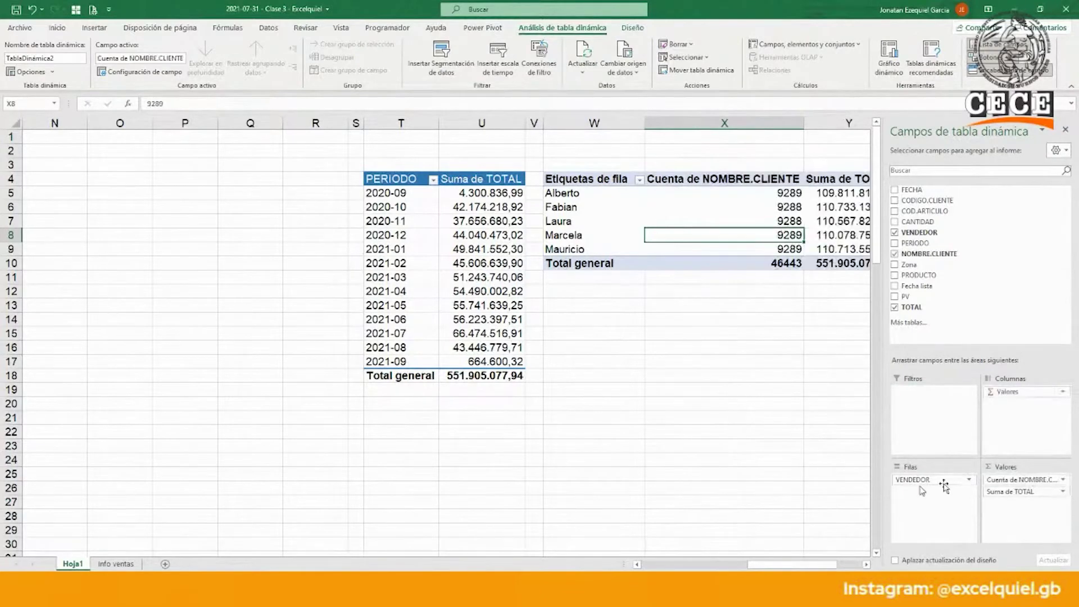
pyautogui.moveTo(781, 569); pyautogui.dragTo(790, 569)
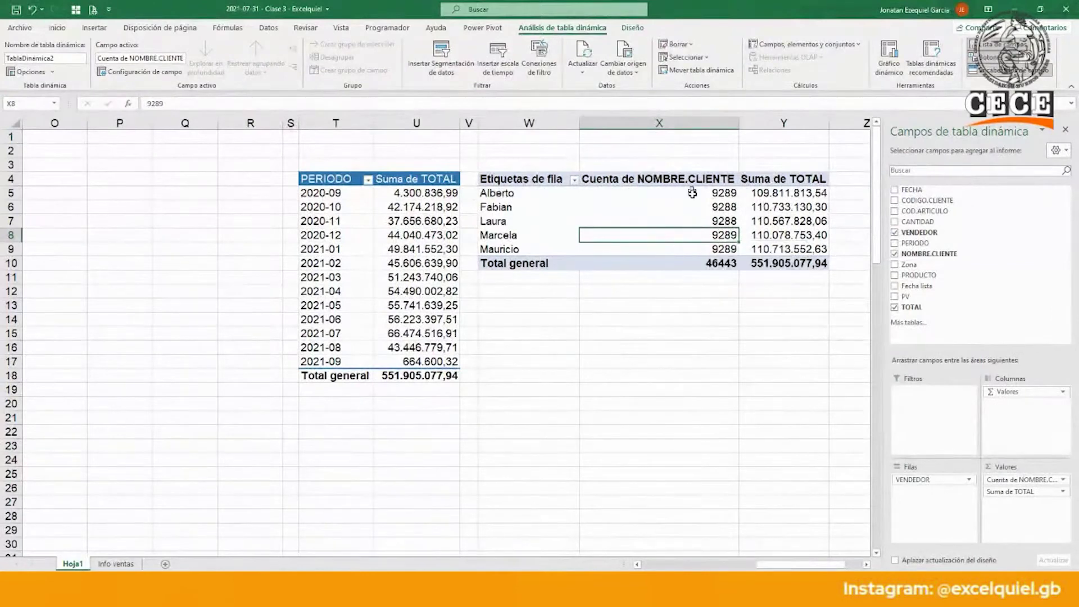
# - Examine the client count and sales total of each seller in the new pivot table
pyautogui.click(472, 195)
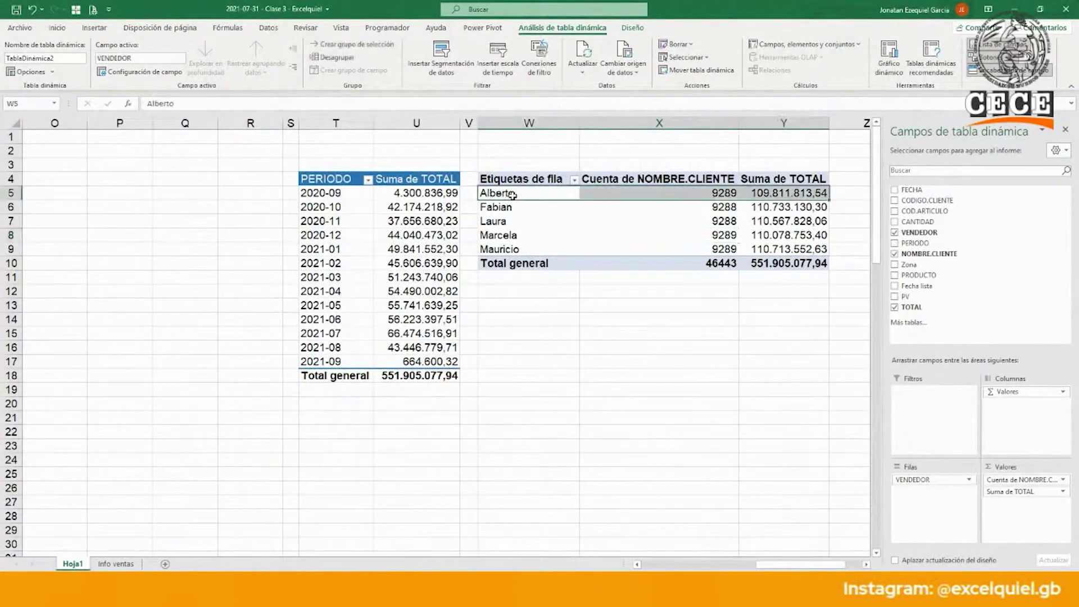
pyautogui.click(509, 196)
pyautogui.click(508, 209)
pyautogui.click(527, 223)
pyautogui.click(643, 225)
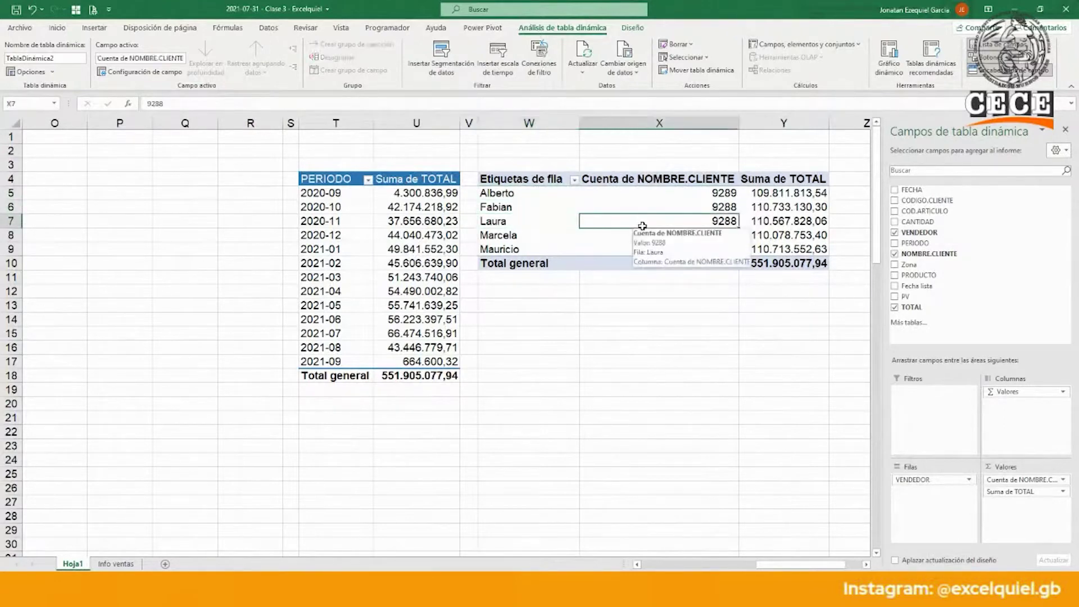
pyautogui.click(797, 223)
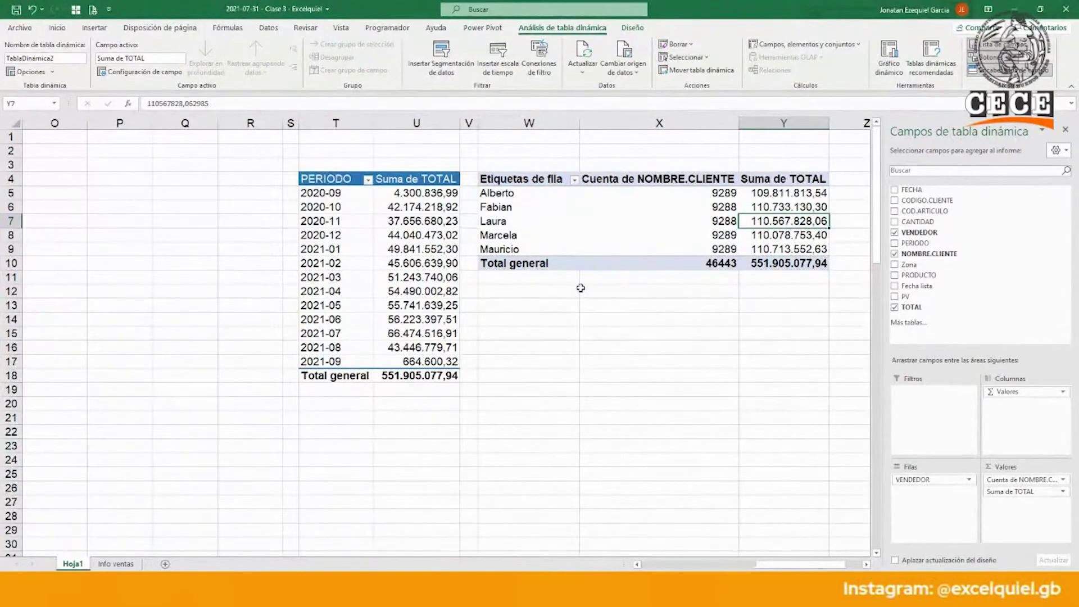
pyautogui.press('Left')
pyautogui.press('Left')
pyautogui.press('Left')
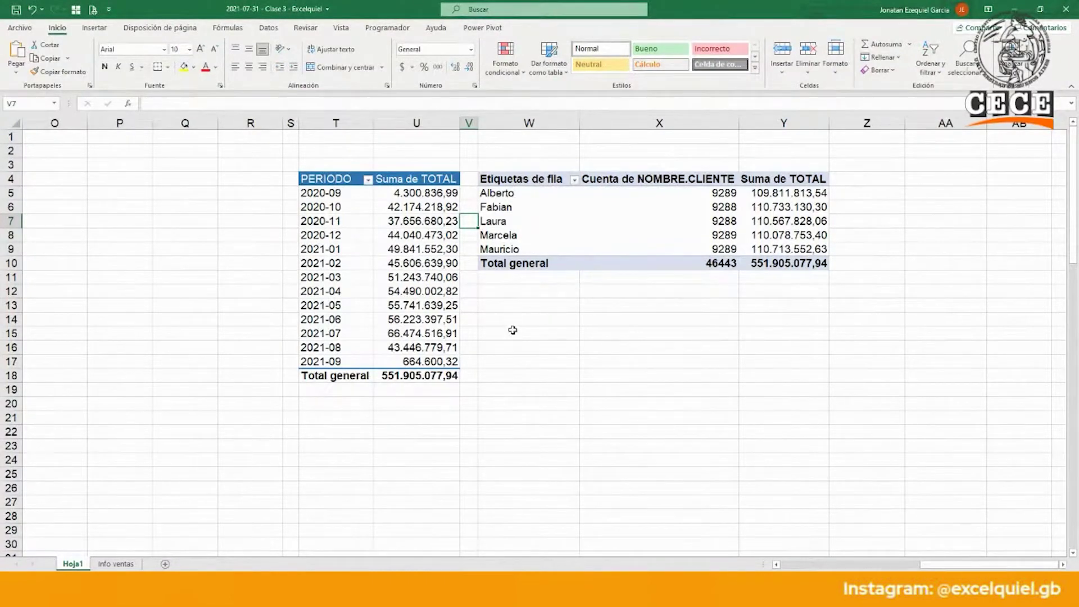
# - Review the dashboard and the Info ventas column headings from FECHA to TOTAL, including the first PERIODO entry
pyautogui.moveTo(973, 565); pyautogui.dragTo(852, 565)
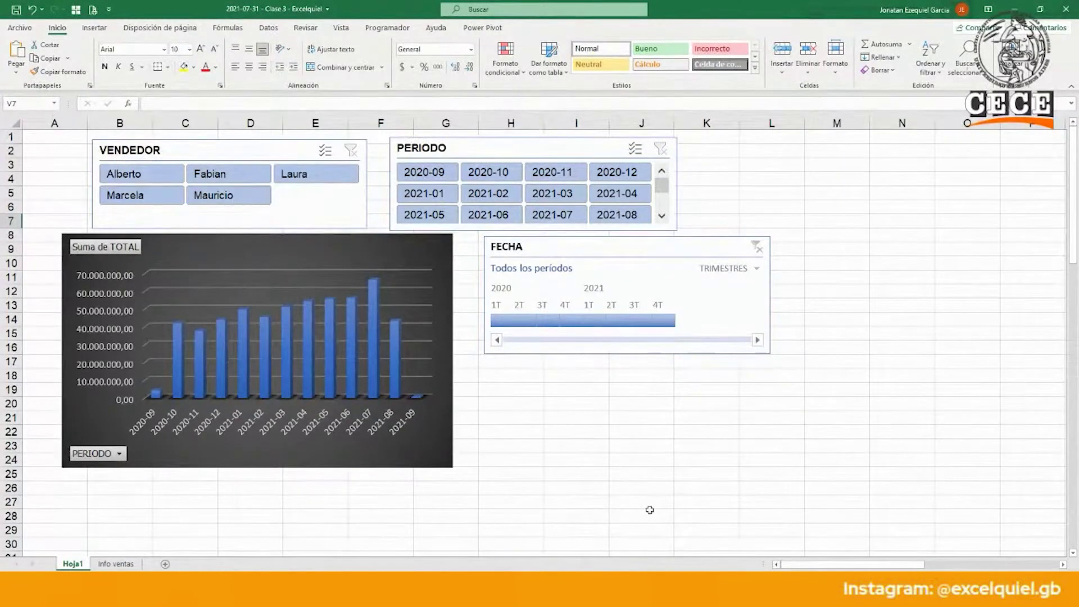
pyautogui.hotkey('ctrl', 'pagedown')
pyautogui.press('Right')
pyautogui.press('Right')
pyautogui.press('Right')
pyautogui.press('Right')
pyautogui.press('Right')
pyautogui.press('Right')
pyautogui.press('Right')
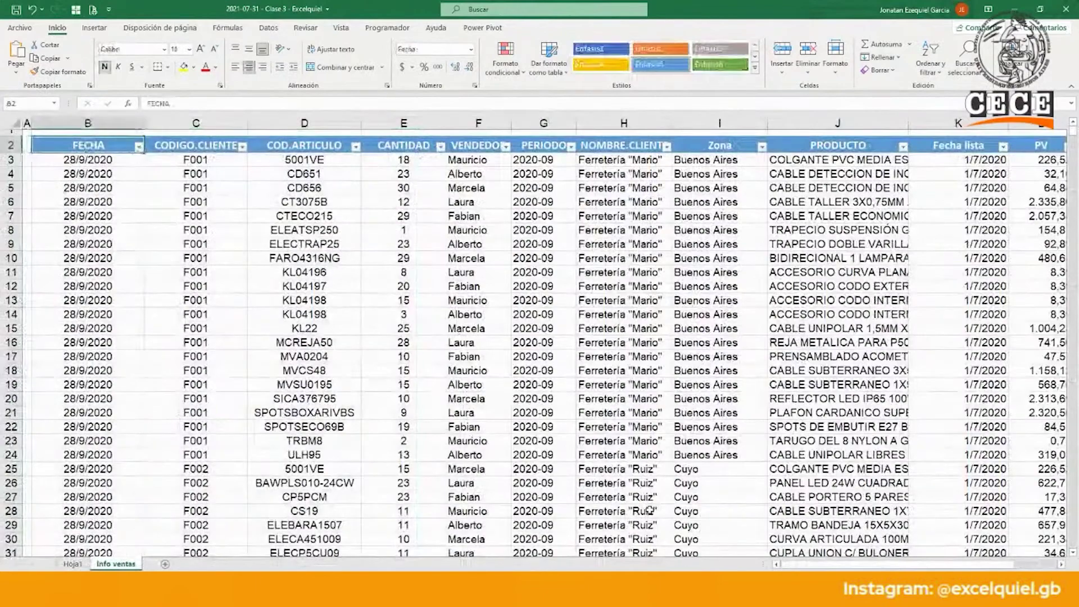
pyautogui.press('Right')
pyautogui.press('Right')
pyautogui.press('Right')
pyautogui.press('Right')
pyautogui.press('Right')
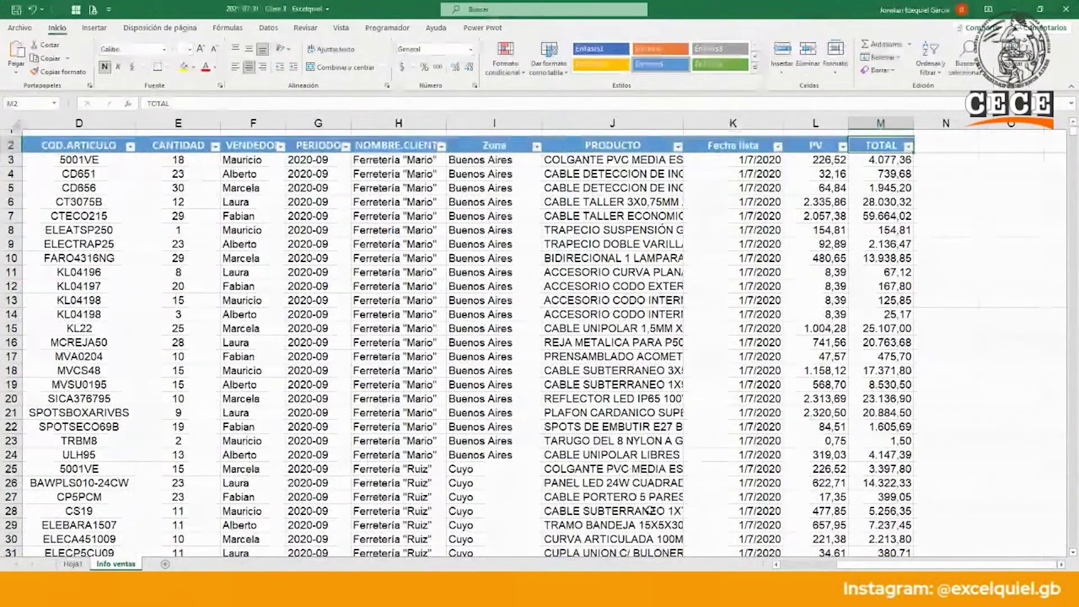
pyautogui.press('Left')
pyautogui.press('Left')
pyautogui.press('Left')
pyautogui.press('Left')
pyautogui.press('Left')
pyautogui.press('Left')
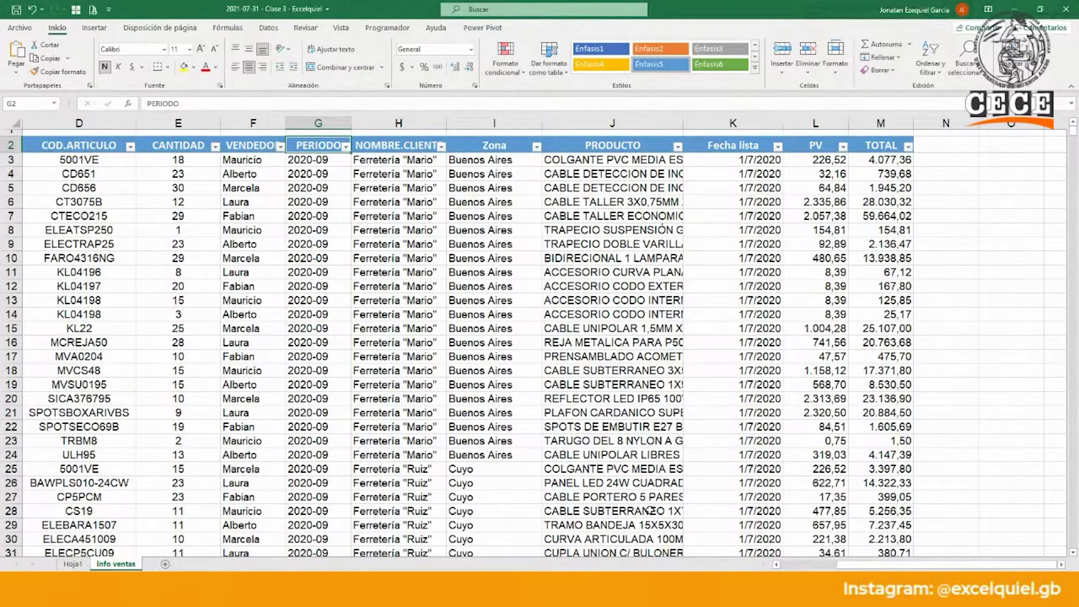
pyautogui.press('Down')
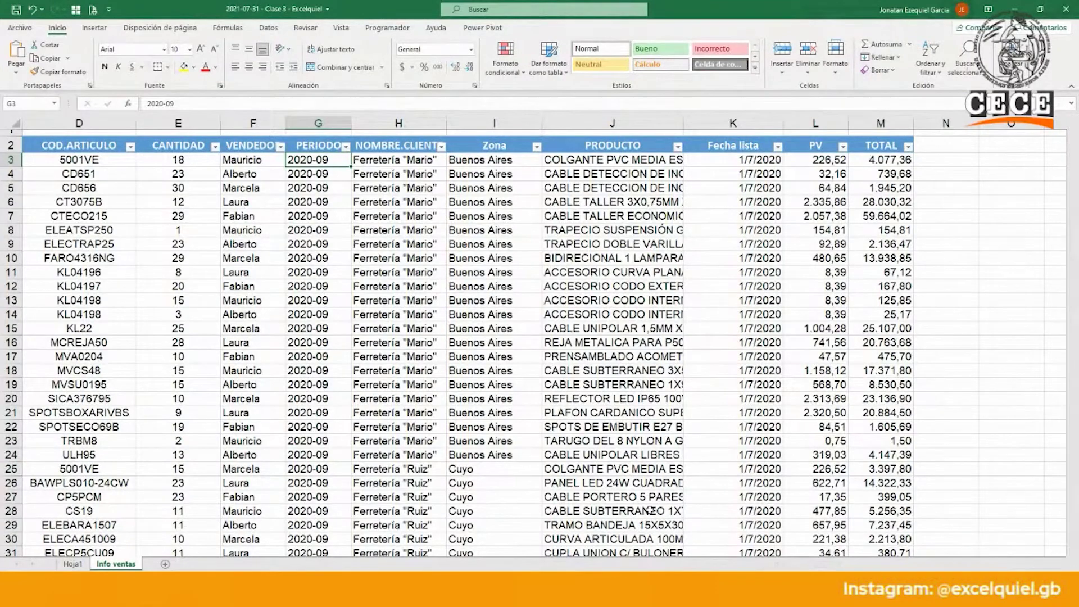
pyautogui.hotkey('ctrl', 'pageup')
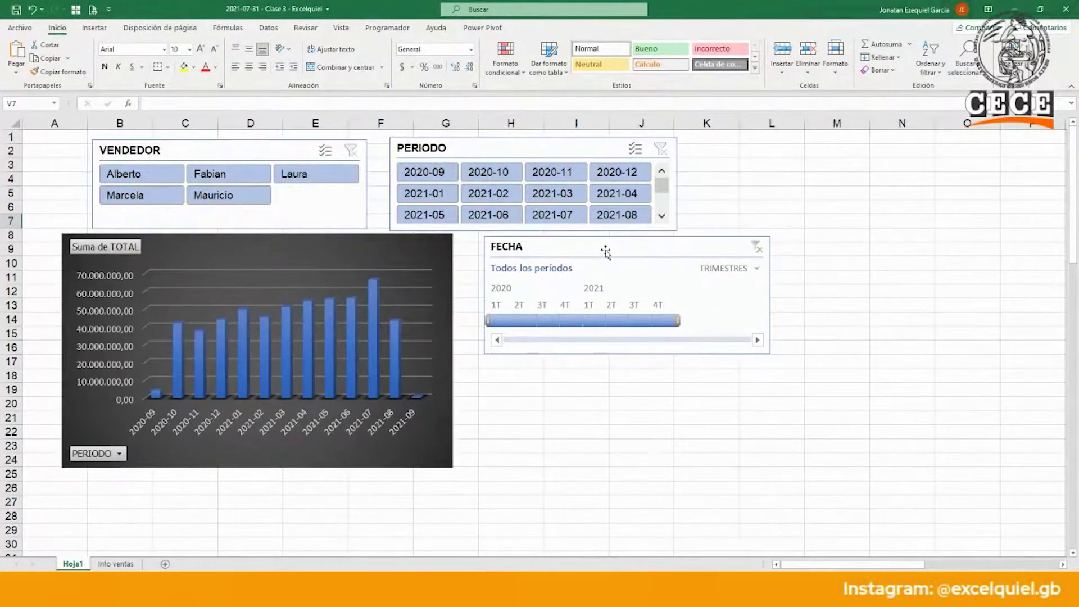
pyautogui.click(607, 251)
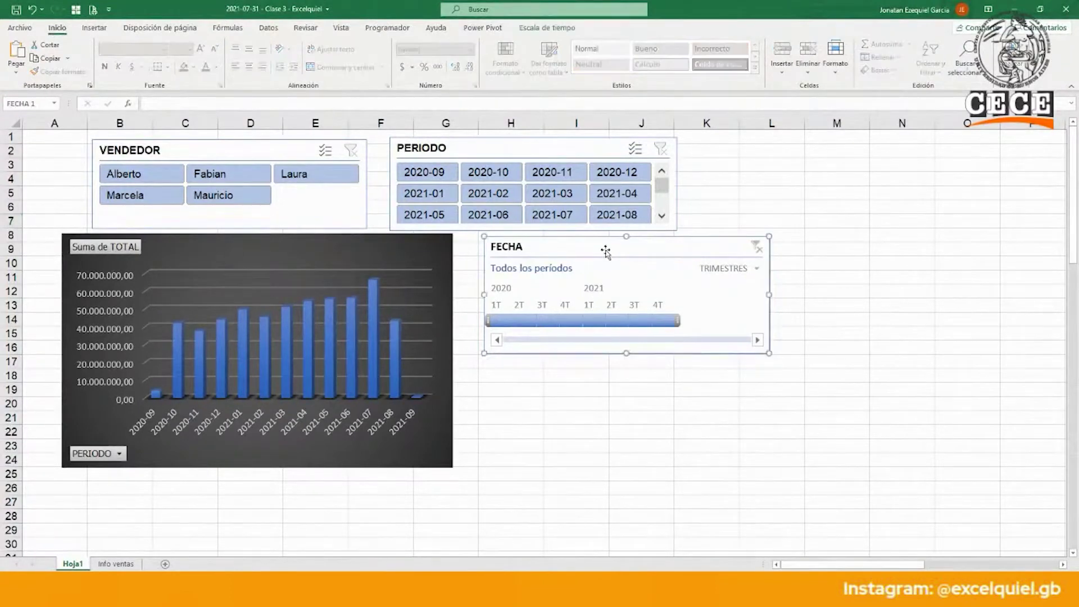
pyautogui.click(471, 151)
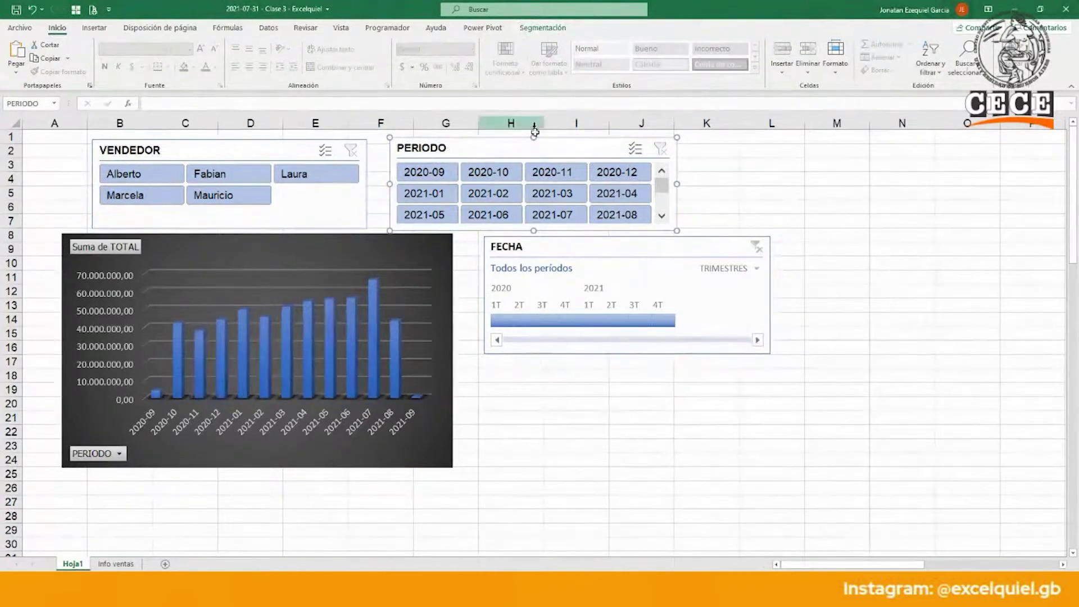
pyautogui.click(632, 254)
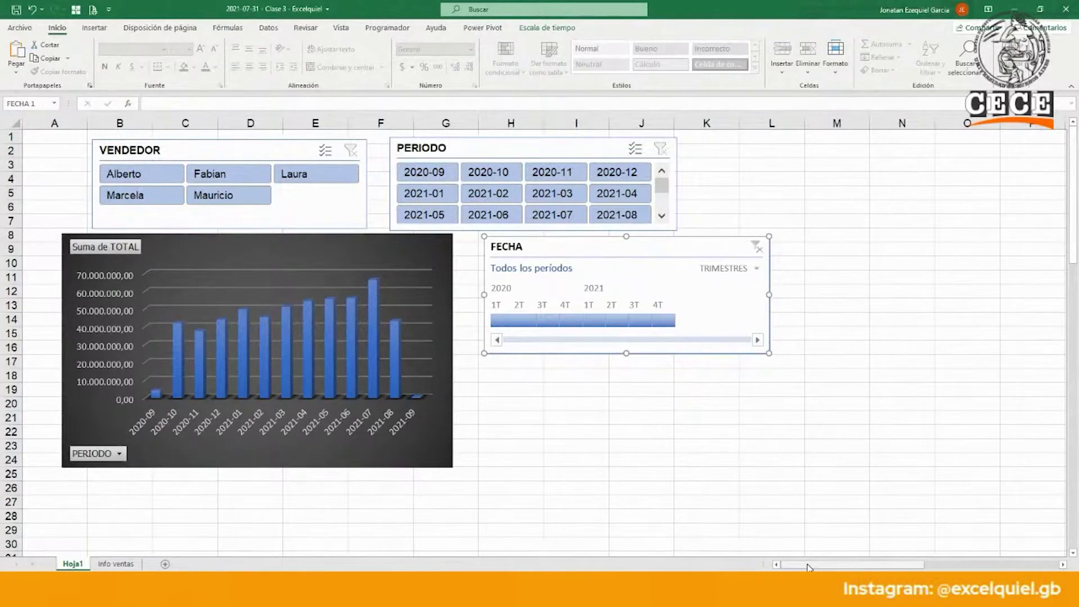
pyautogui.click(513, 148)
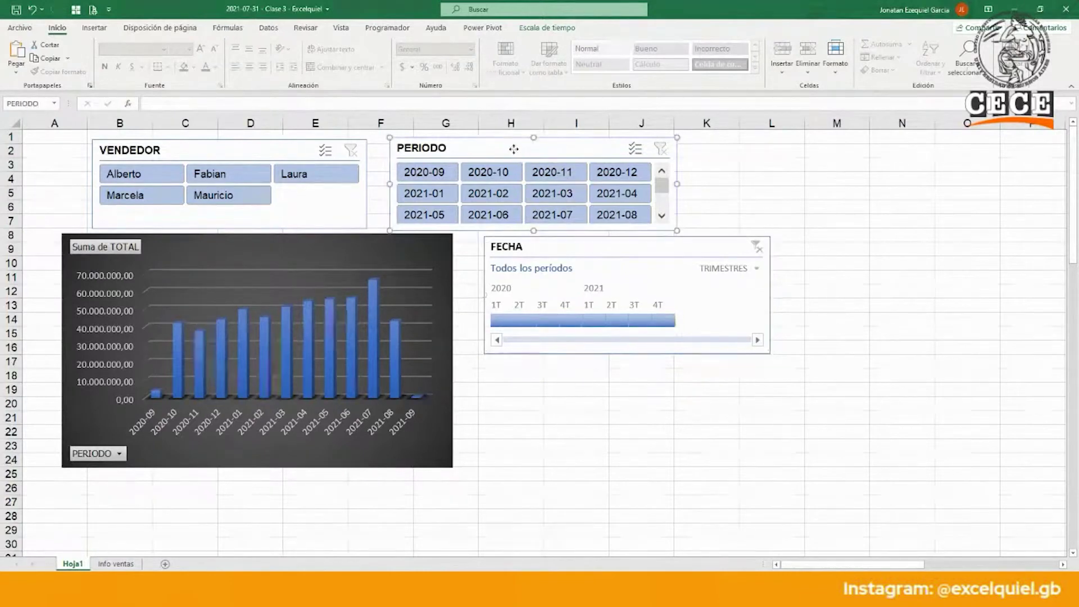
# - Filter the dashboard to the third quarter of 2020 with the FECHA timeline
pyautogui.click(567, 249)
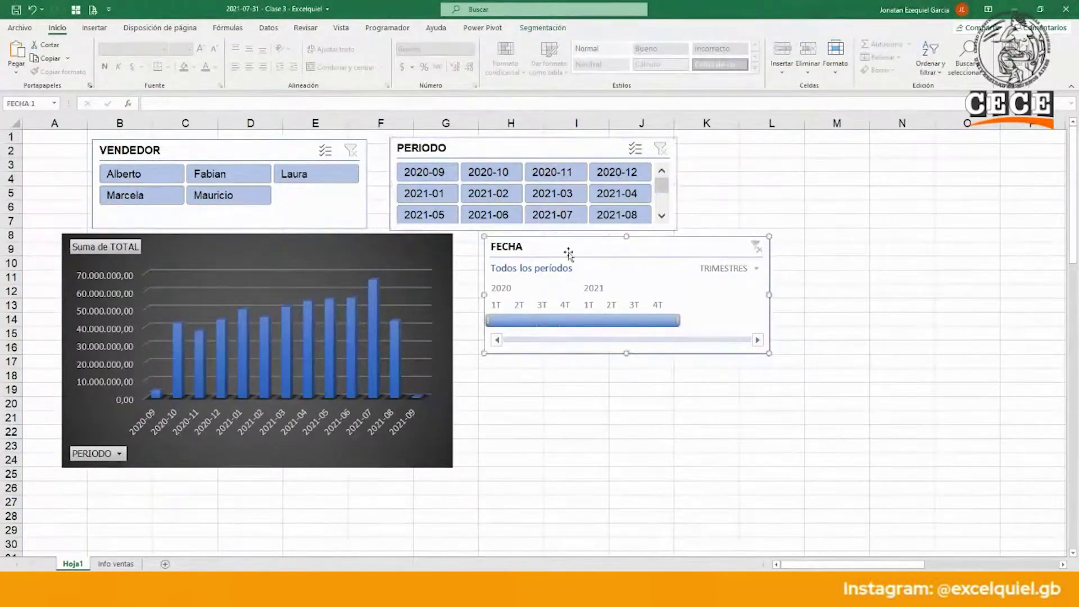
pyautogui.click(530, 322)
pyautogui.click(556, 323)
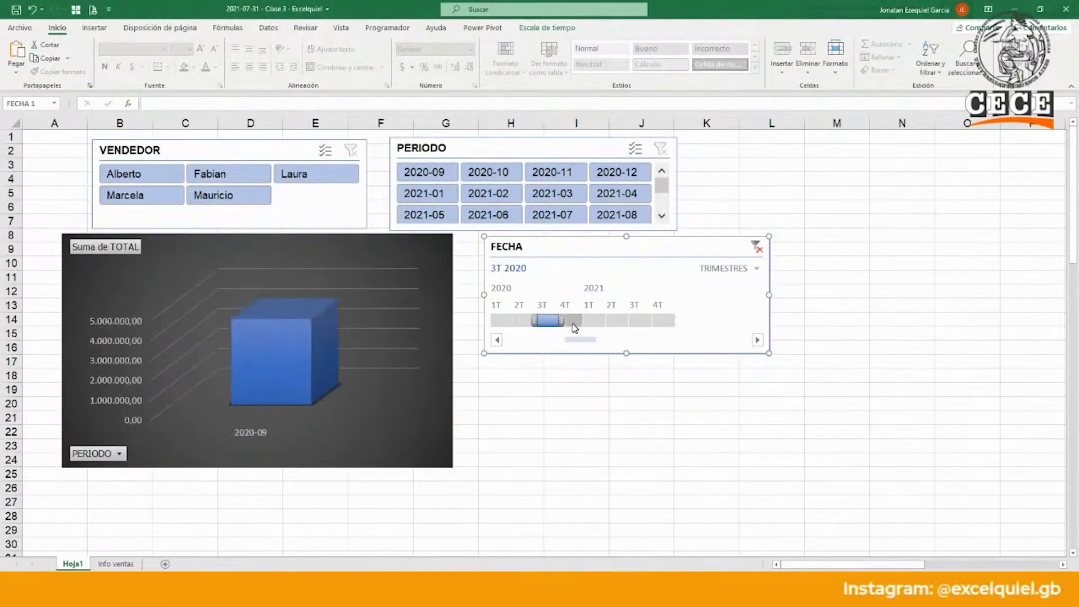
pyautogui.click(600, 323)
# - Turn on multiple selection in the PERIODO slicer, exclude 2020-09 and clear that filter
pyautogui.click(467, 151)
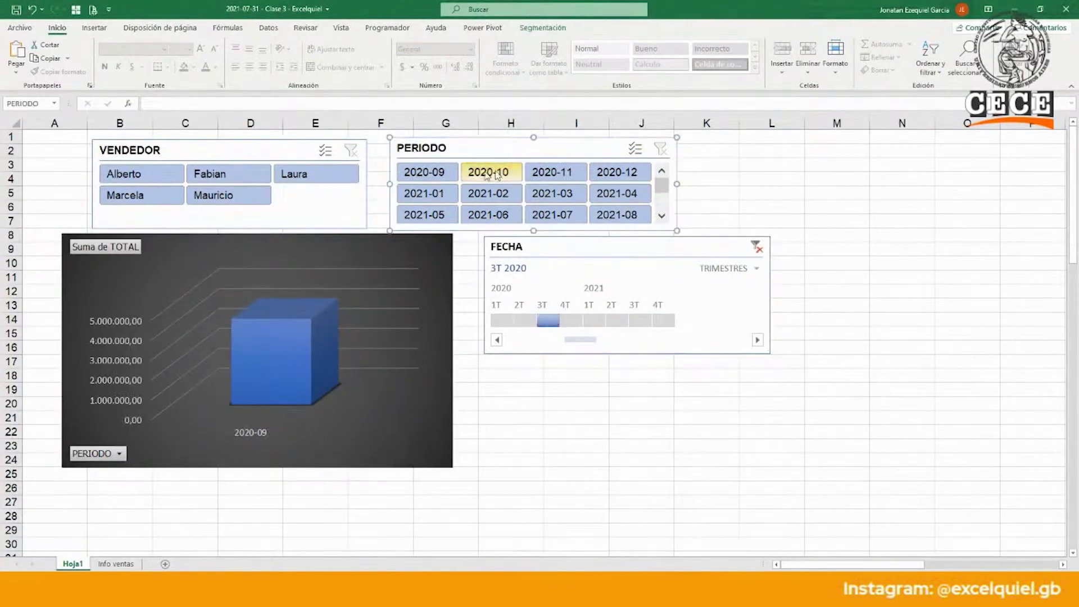
pyautogui.click(636, 147)
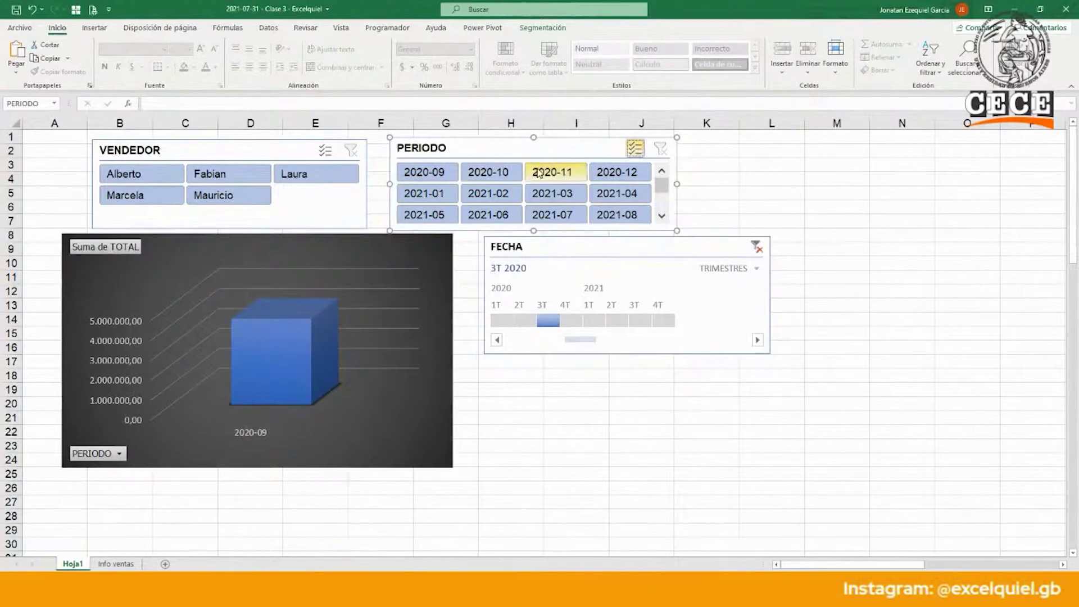
pyautogui.click(425, 172)
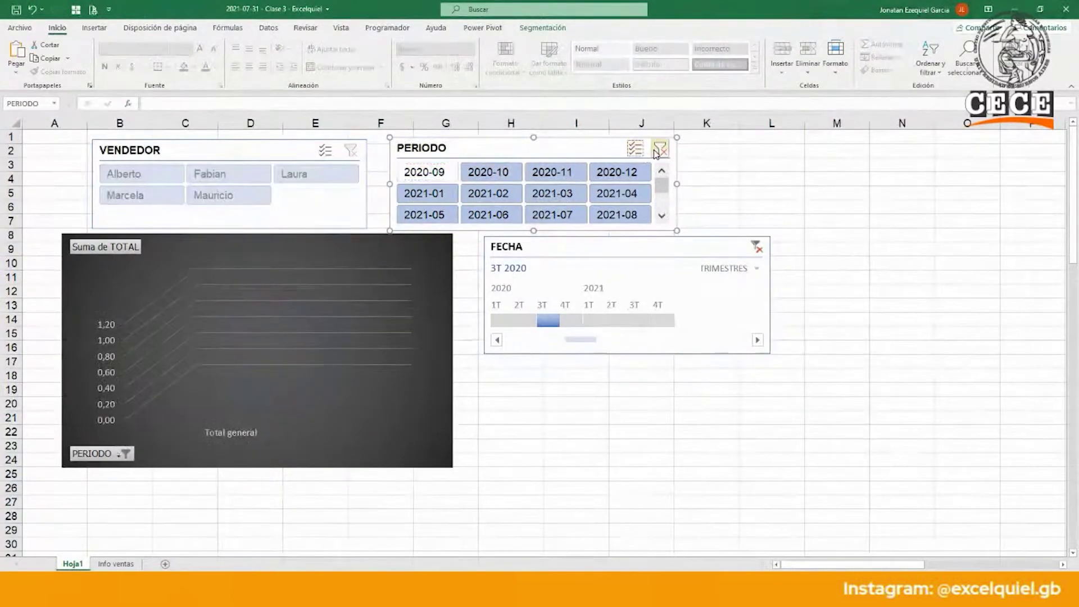
pyautogui.click(657, 149)
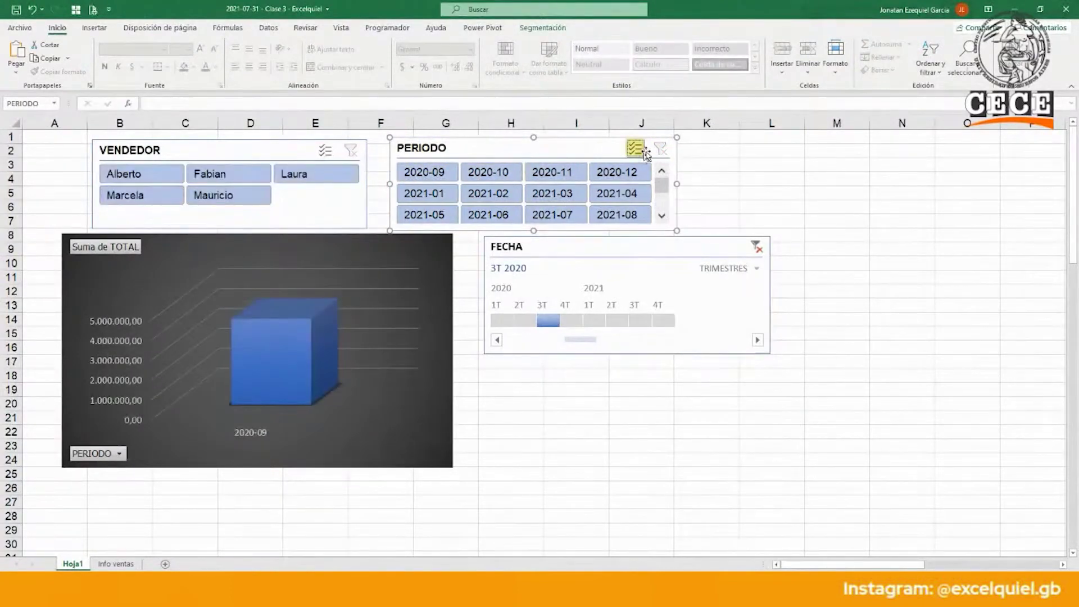
# - Filter the PERIODO slicer to 2020-09, 2020-10, 2020-11, 2021-04, 2021-05 and 2021-06
pyautogui.click(642, 152)
pyautogui.click(425, 177)
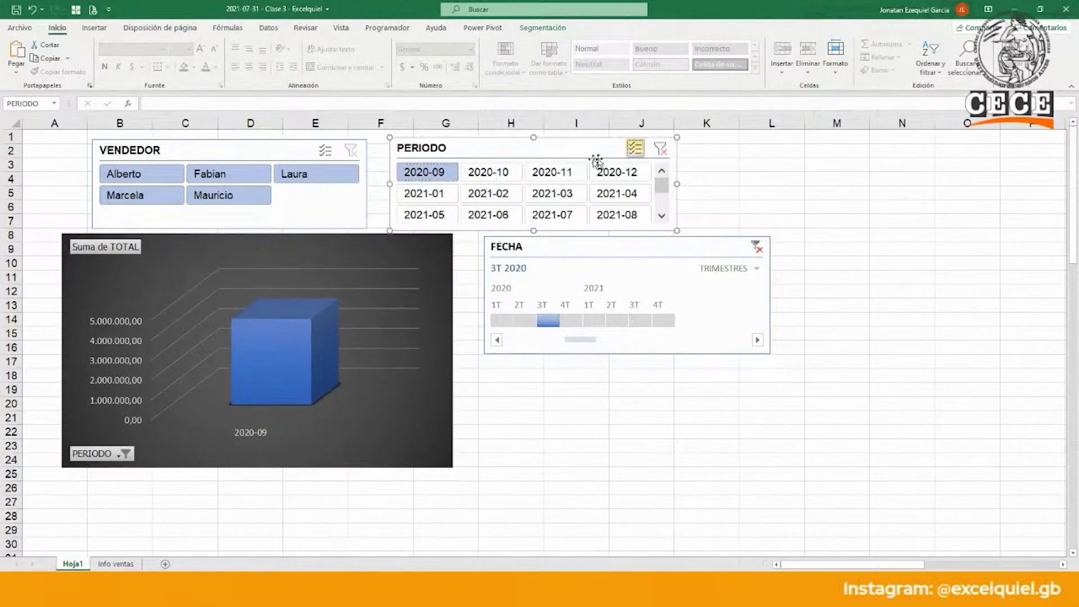
pyautogui.click(489, 172)
pyautogui.click(553, 172)
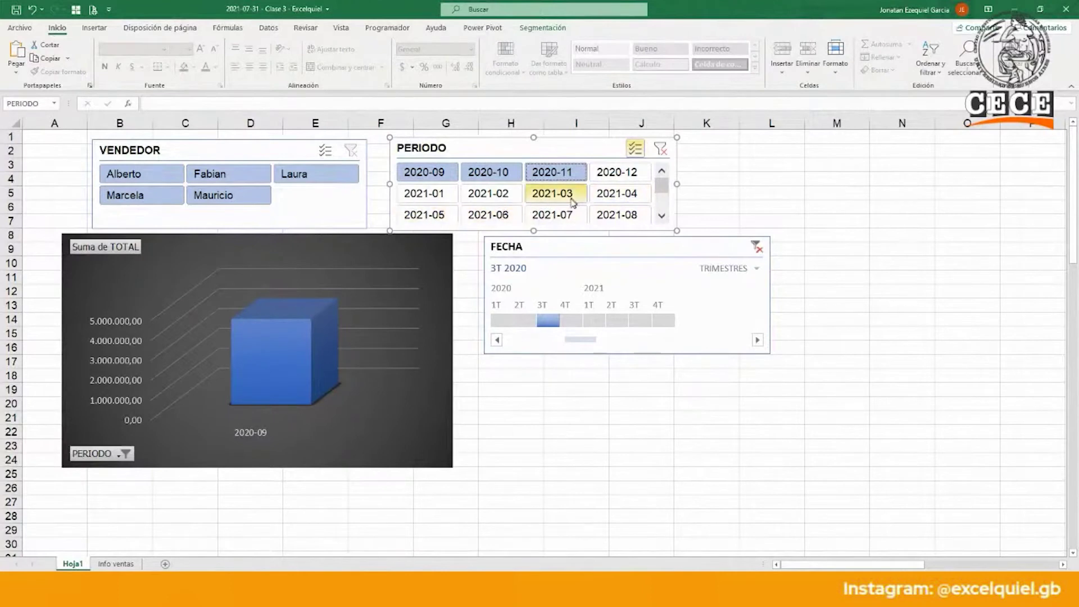
pyautogui.click(617, 193)
pyautogui.click(424, 215)
pyautogui.click(488, 215)
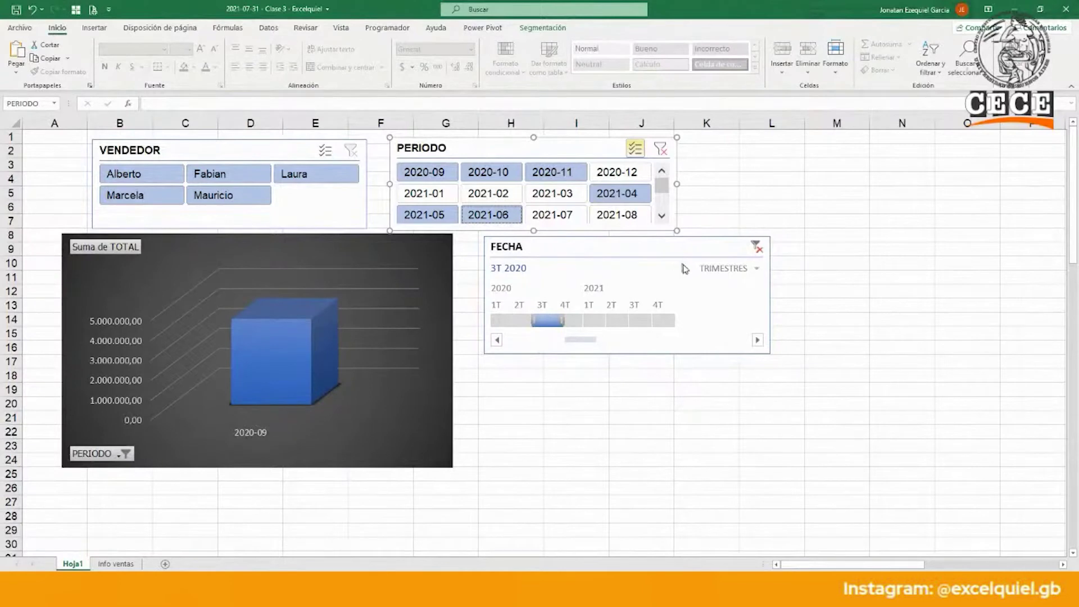
# - Delete the FECHA timeline that overlaps with the PERIODO slicer's filtering
pyautogui.click(632, 254)
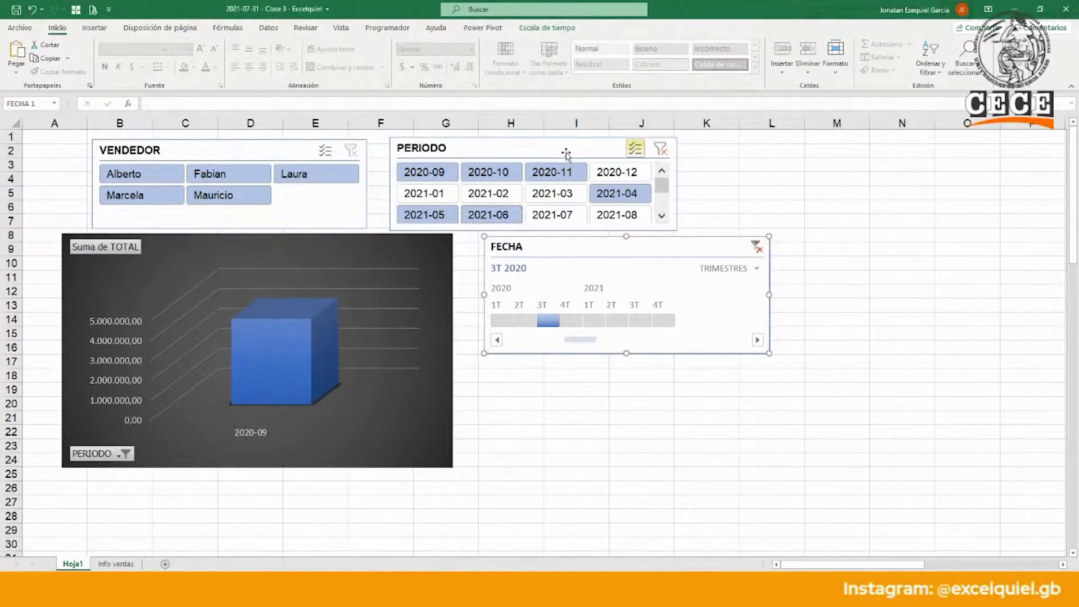
pyautogui.click(549, 149)
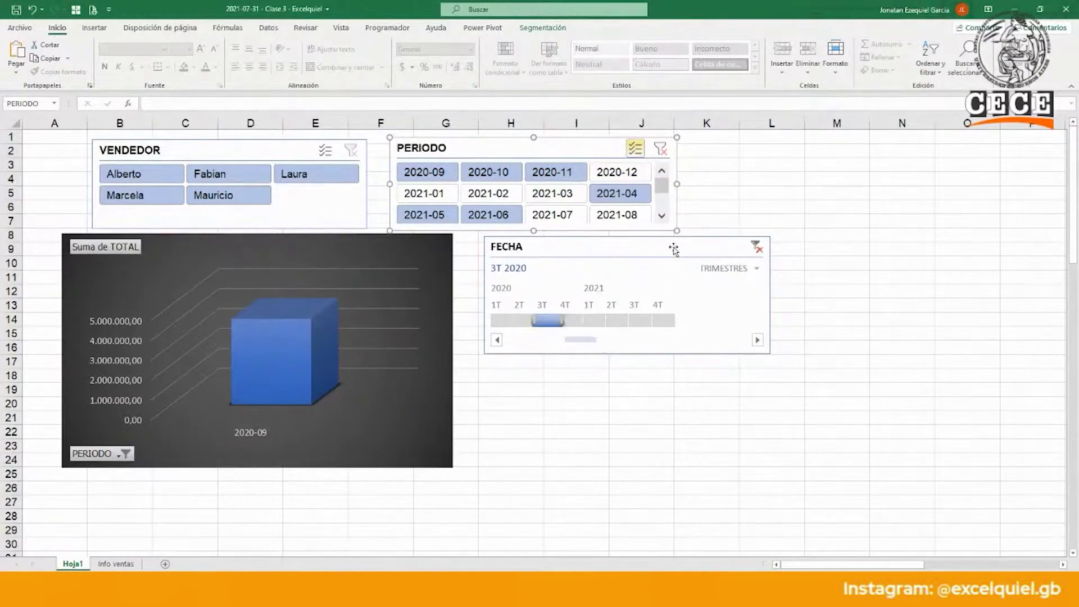
pyautogui.click(302, 252)
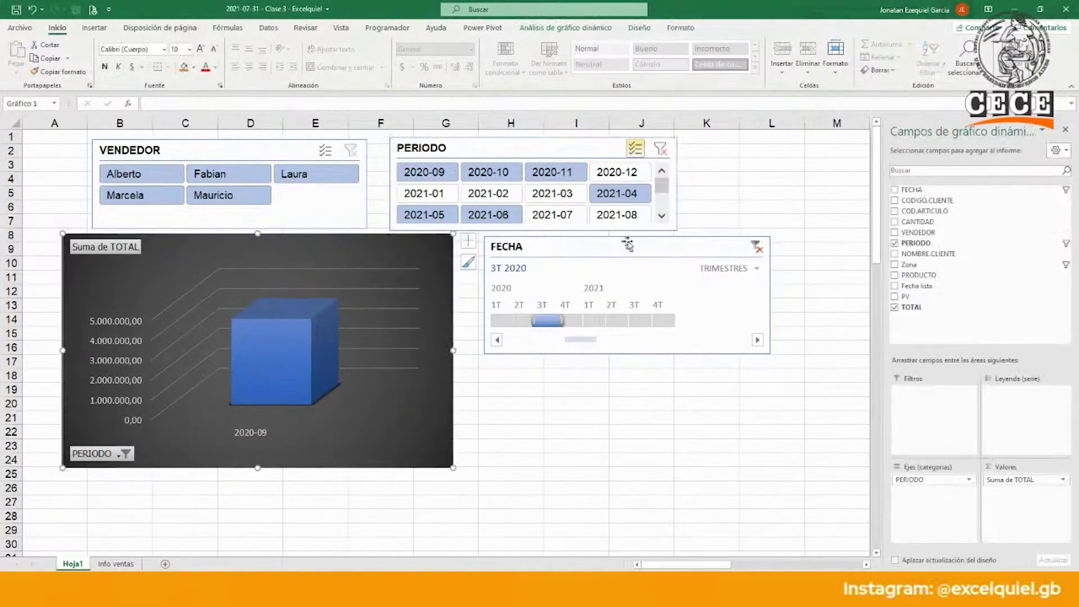
pyautogui.click(527, 153)
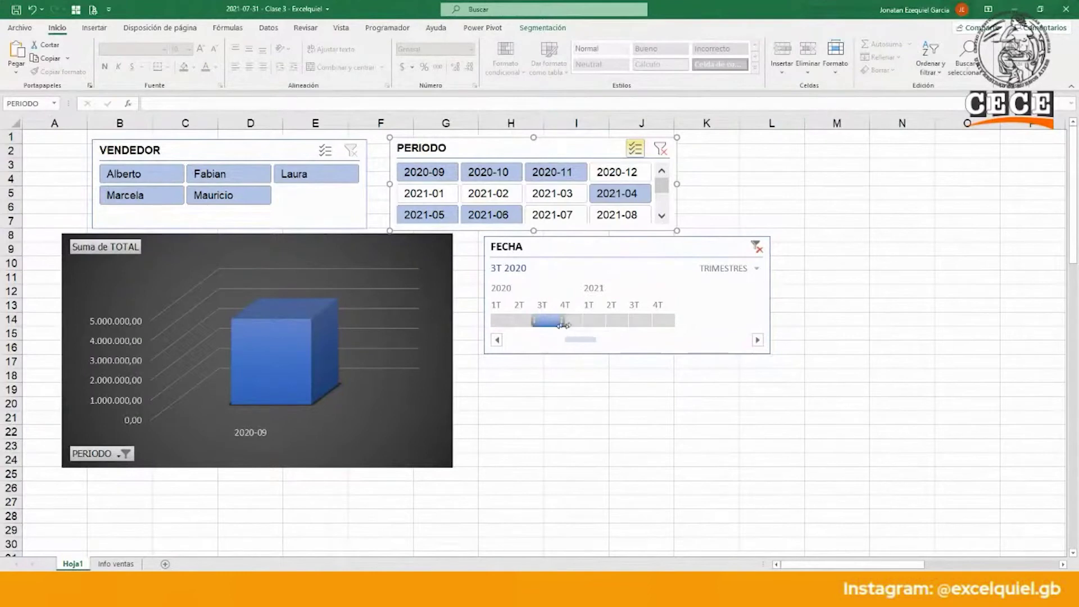
pyautogui.click(697, 251)
pyautogui.press('Delete')
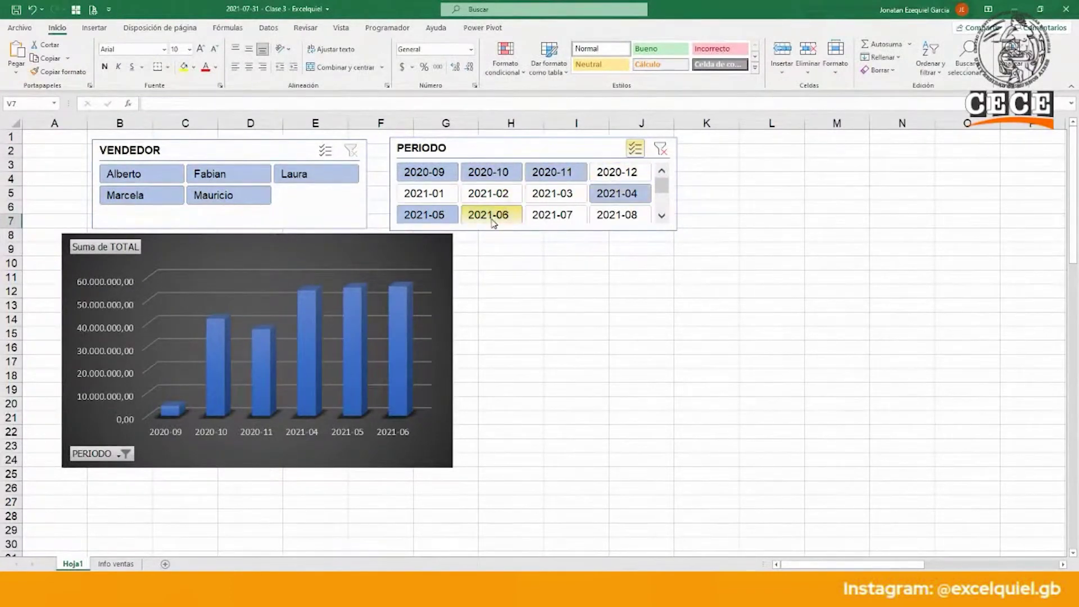
# - Clear the PERIODO filter and adjust the placement of both slicers above the chart, widening VENDEDOR slightly
pyautogui.moveTo(570, 152)
pyautogui.mouseDown()
pyautogui.moveTo(615, 144)
pyautogui.moveTo(558, 148)
pyautogui.mouseUp()
pyautogui.click(317, 251)
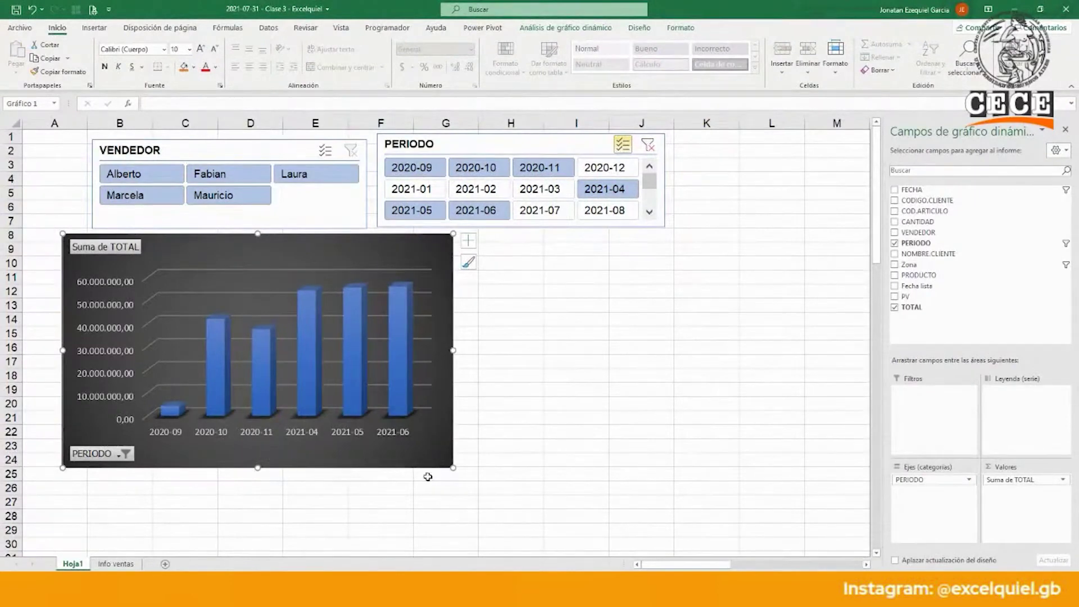
pyautogui.click(653, 149)
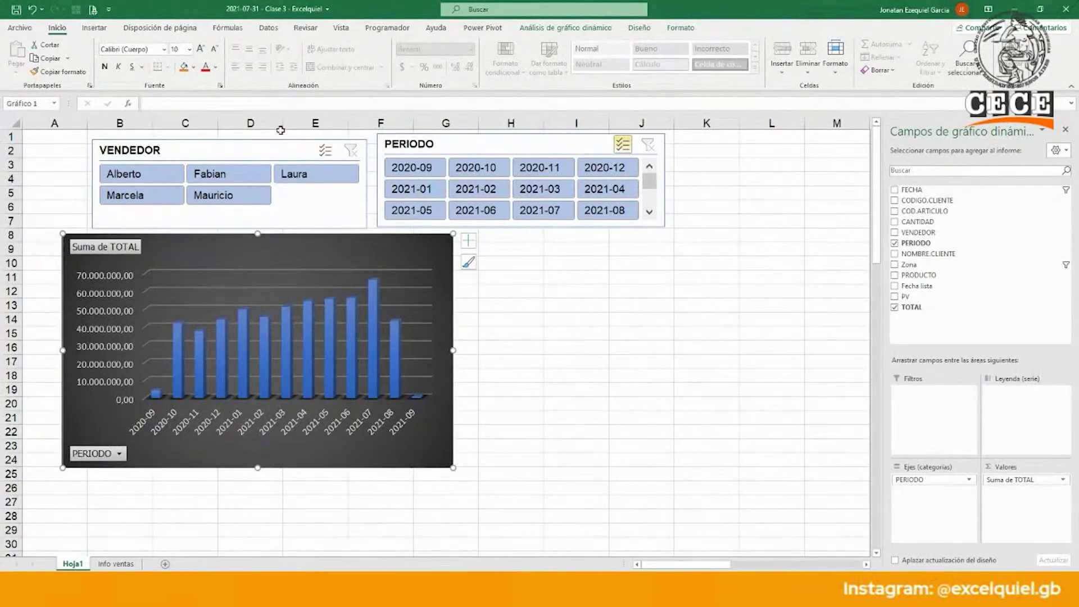
pyautogui.moveTo(268, 146); pyautogui.dragTo(250, 144)
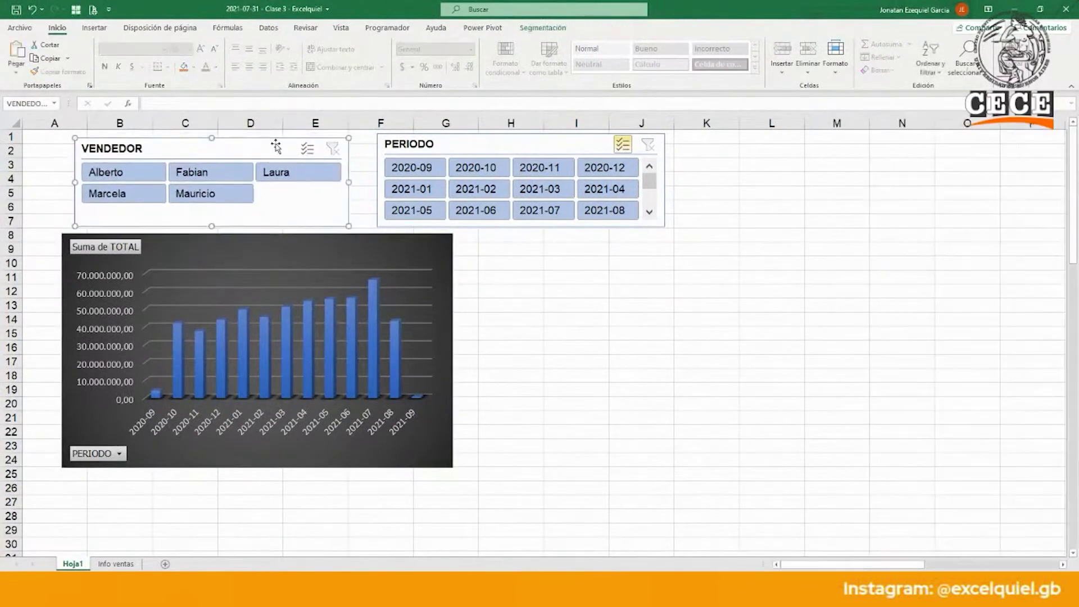
pyautogui.moveTo(349, 183); pyautogui.dragTo(356, 182)
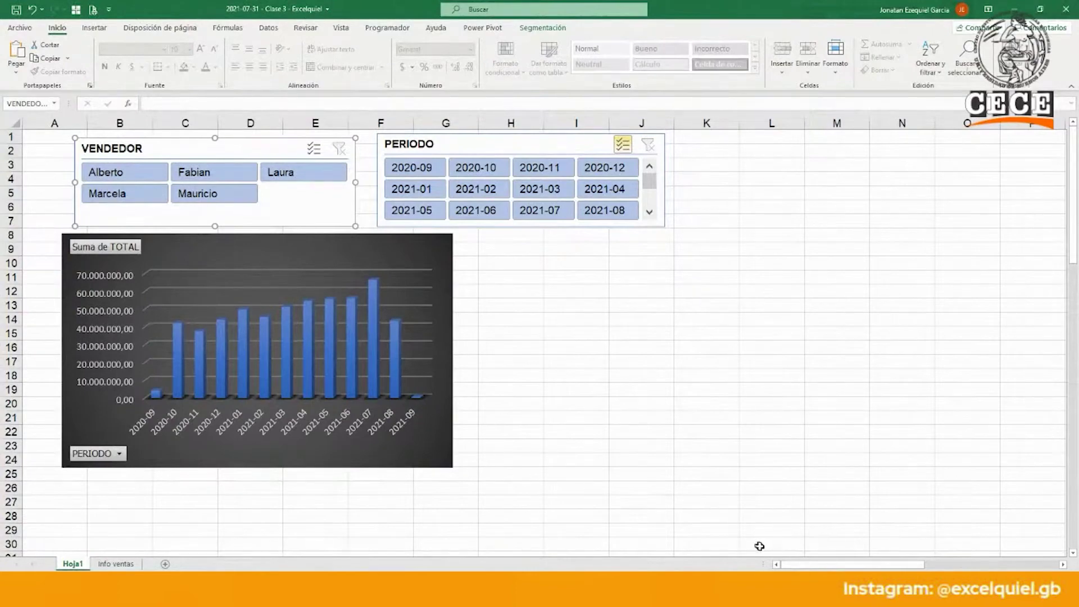
# - Check the period and seller pivot tables, save the workbook and return to the dashboard area
pyautogui.moveTo(833, 562); pyautogui.dragTo(975, 561)
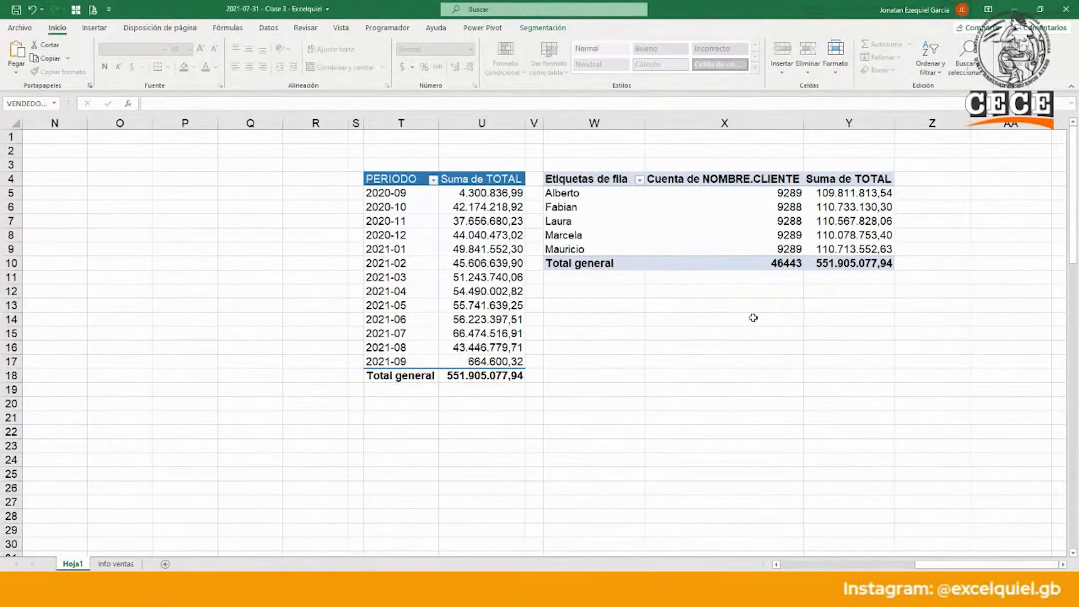
pyautogui.hotkey('ctrl', 's')
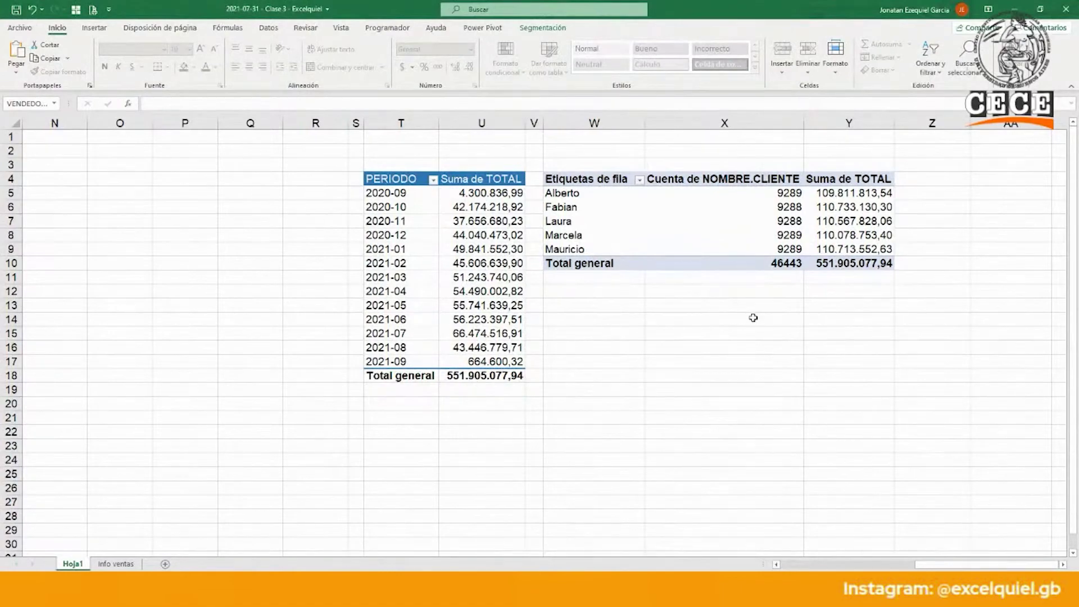
pyautogui.click(250, 149)
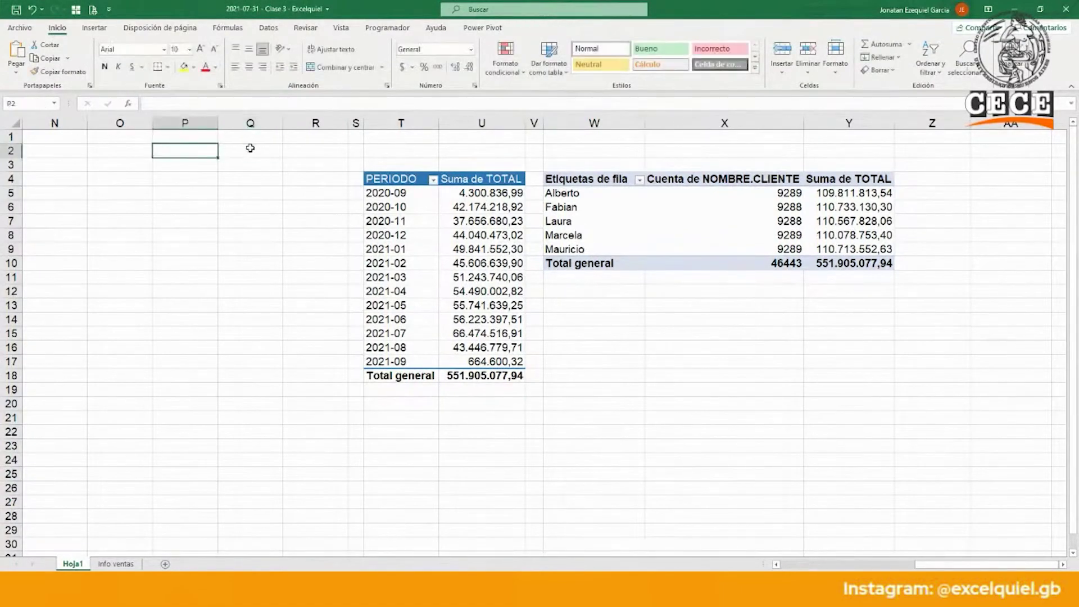
pyautogui.press('Home')
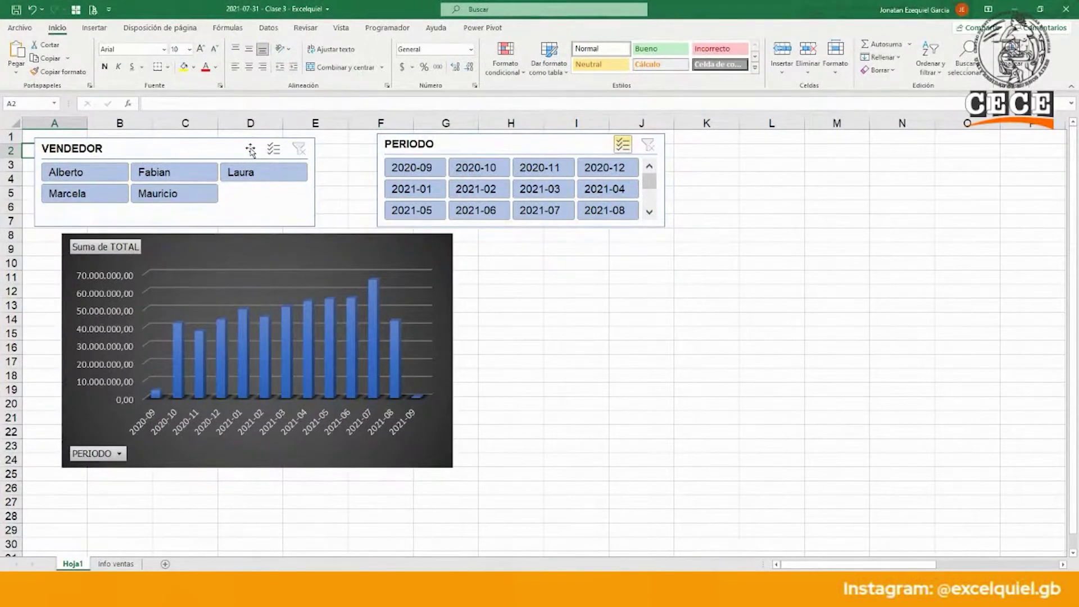
pyautogui.click(698, 248)
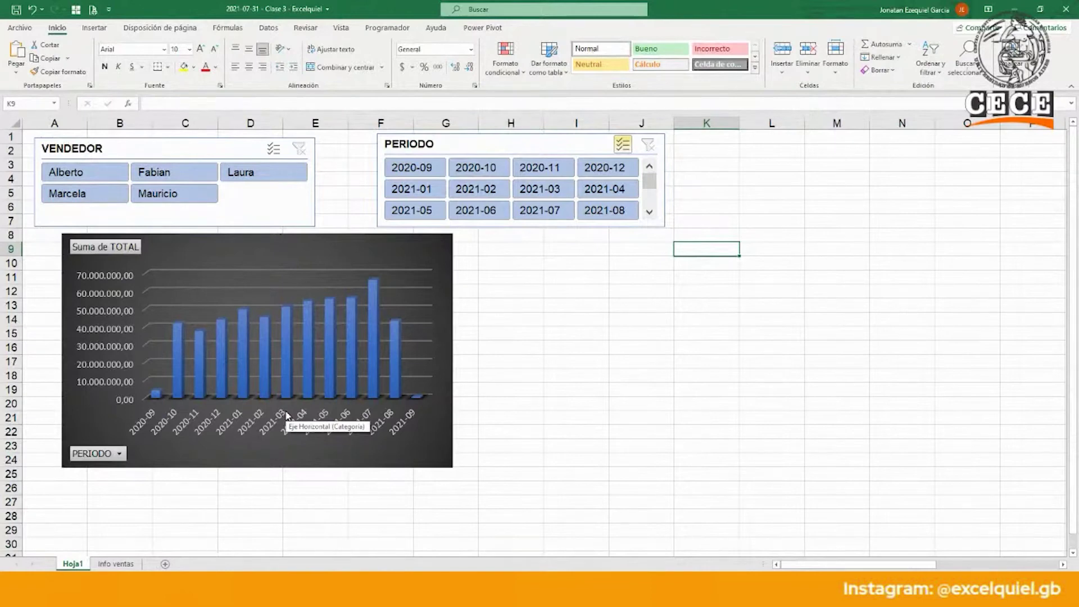
pyautogui.press('Right')
pyautogui.press('Right')
pyautogui.press('Right')
pyautogui.press('Right')
pyautogui.press('Right')
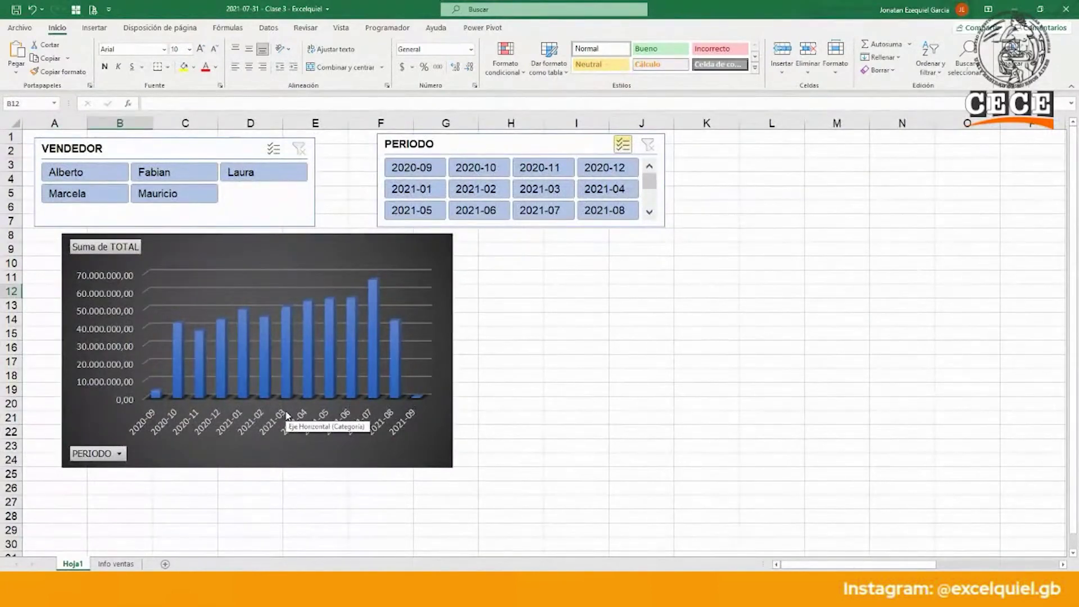
pyautogui.press('Right')
pyautogui.press('Right')
pyautogui.click(741, 291)
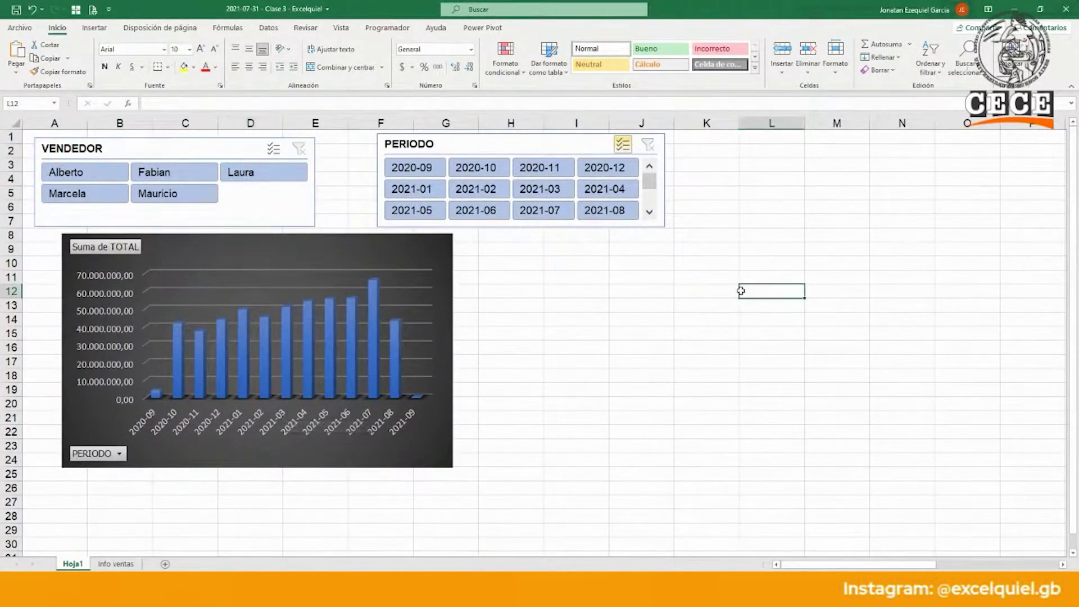
# - Remove the NOMBRE.CLIENTE count from the seller pivot table's values, keeping only the sum of TOTAL
pyautogui.moveTo(856, 564); pyautogui.dragTo(983, 541)
pyautogui.click(792, 207)
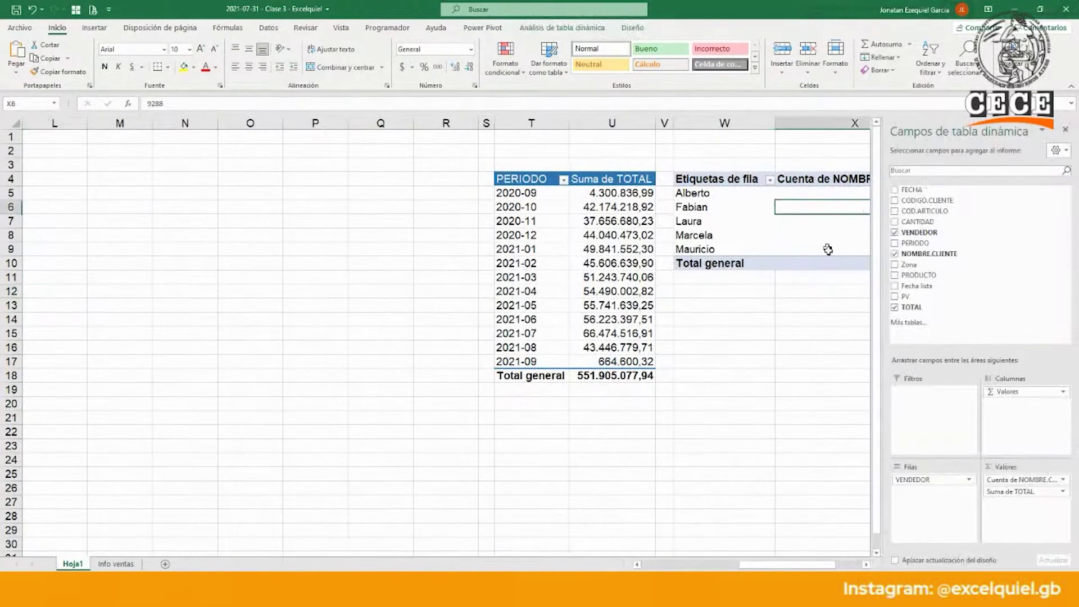
pyautogui.moveTo(1044, 480); pyautogui.dragTo(1009, 333)
# - Insert a clustered bar pivot chart (Barras agrupadas) from the seller pivot table
pyautogui.click(771, 212)
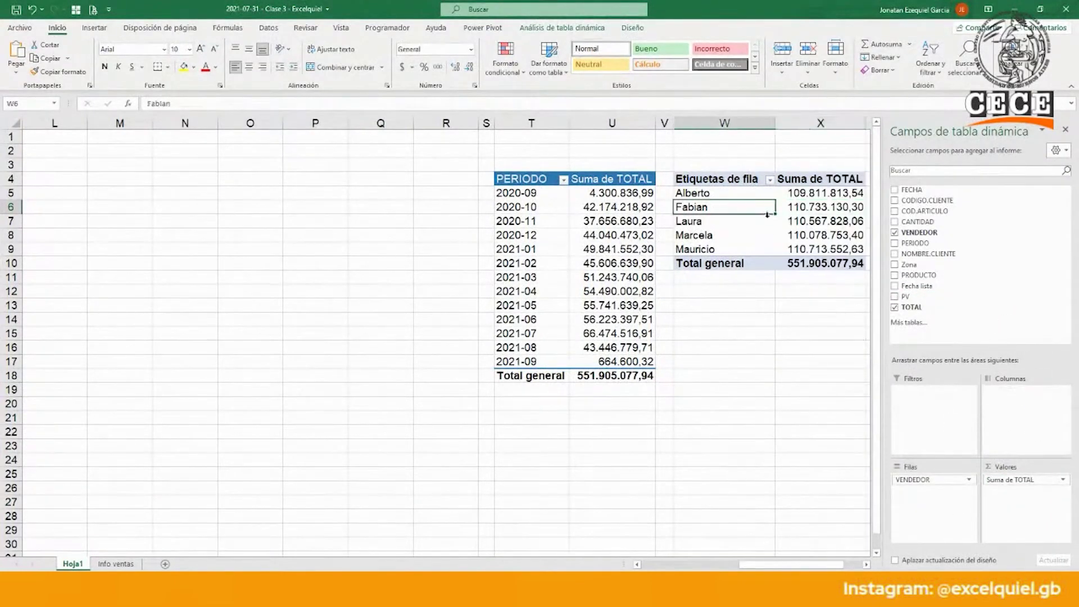
pyautogui.click(722, 251)
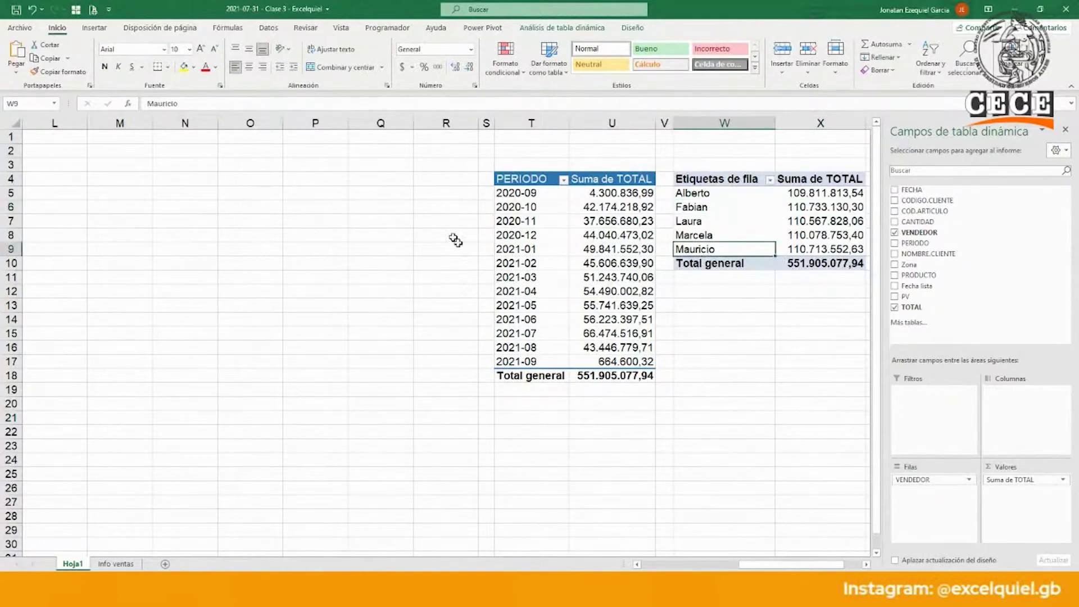
pyautogui.click(631, 29)
pyautogui.click(584, 29)
pyautogui.click(890, 57)
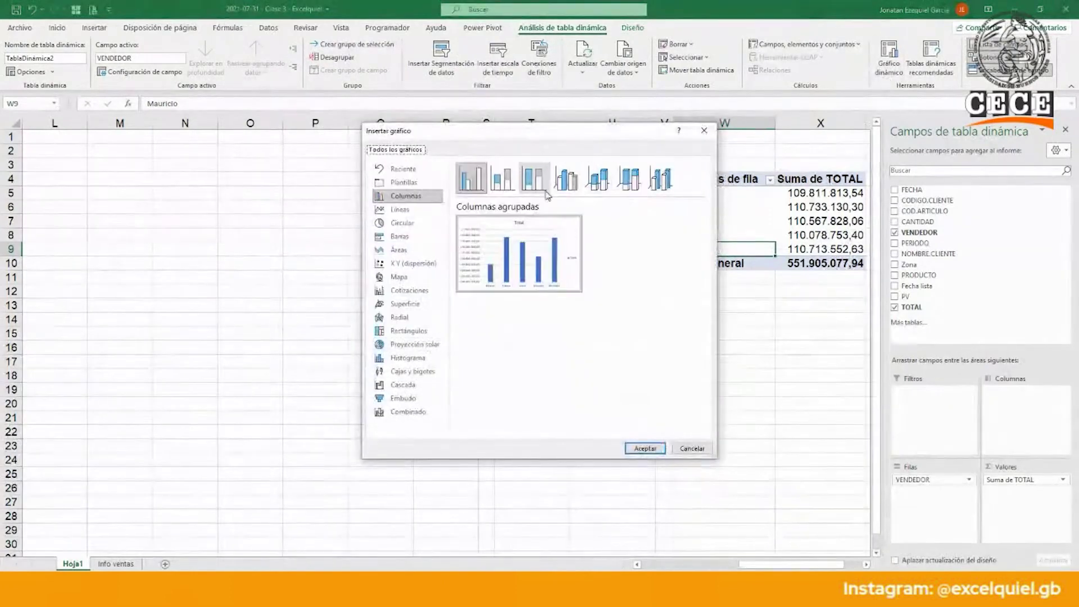
pyautogui.click(402, 236)
pyautogui.moveTo(508, 268)
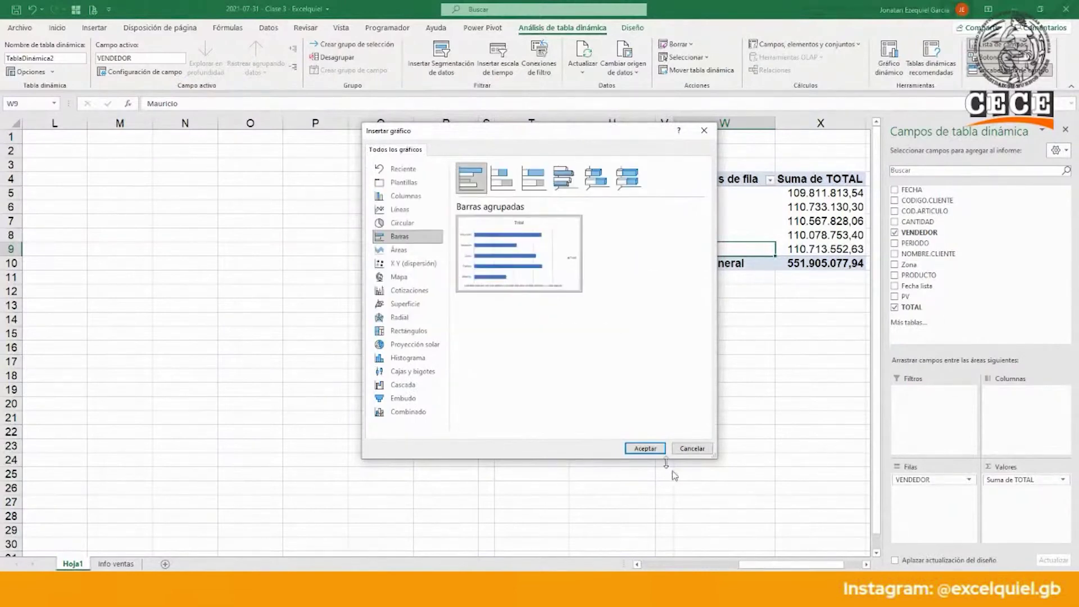
pyautogui.click(644, 448)
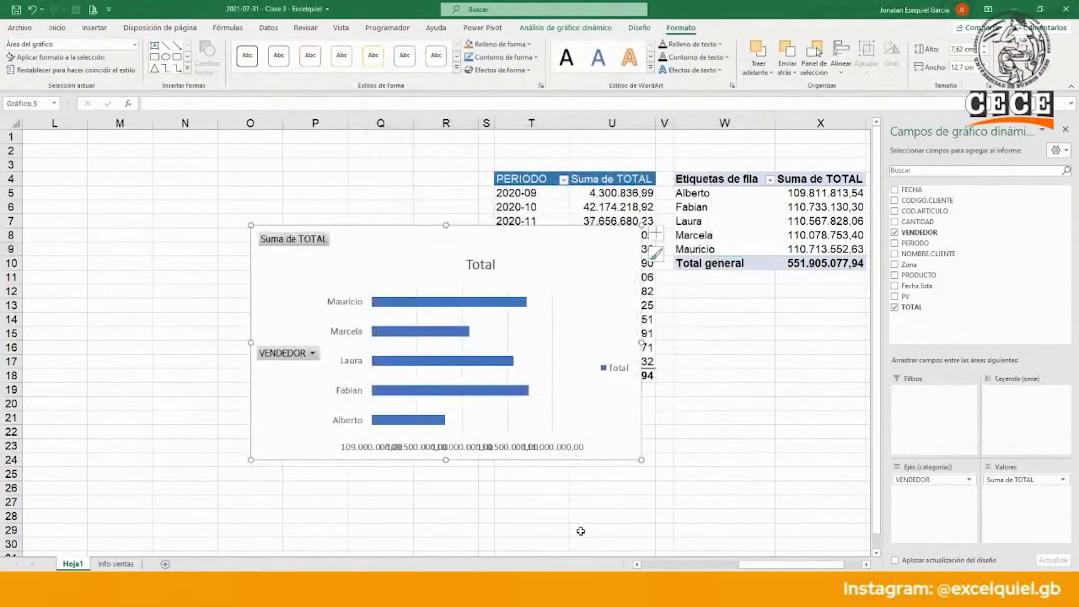
# - Move the seller bar chart beside the 3D period chart, starting at about cell H8
pyautogui.moveTo(787, 565); pyautogui.dragTo(736, 565)
pyautogui.moveTo(762, 272); pyautogui.dragTo(283, 273)
pyautogui.moveTo(717, 564); pyautogui.dragTo(639, 563)
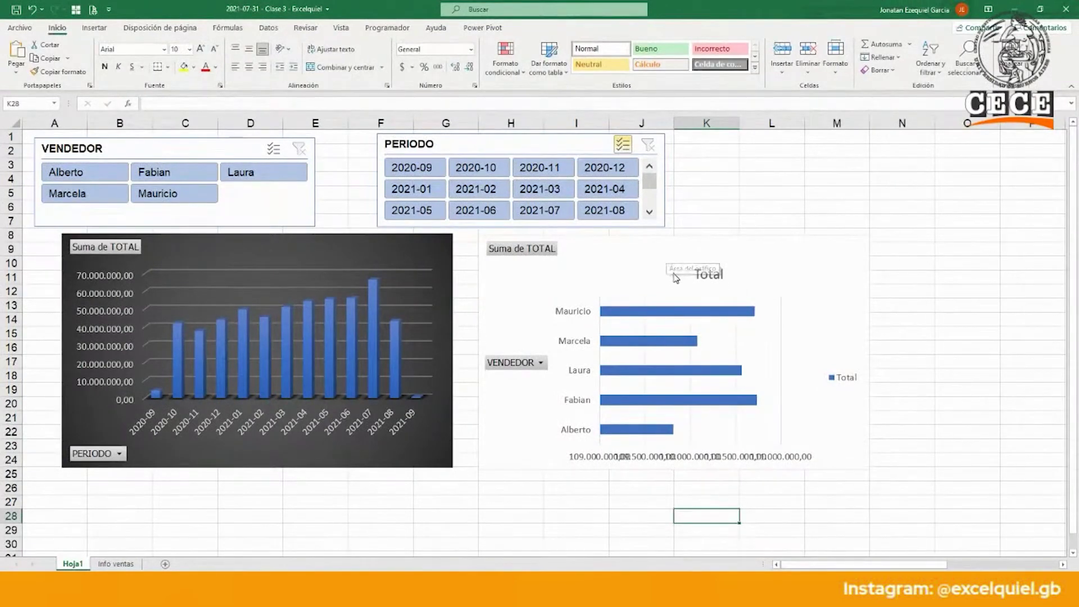
pyautogui.click(122, 147)
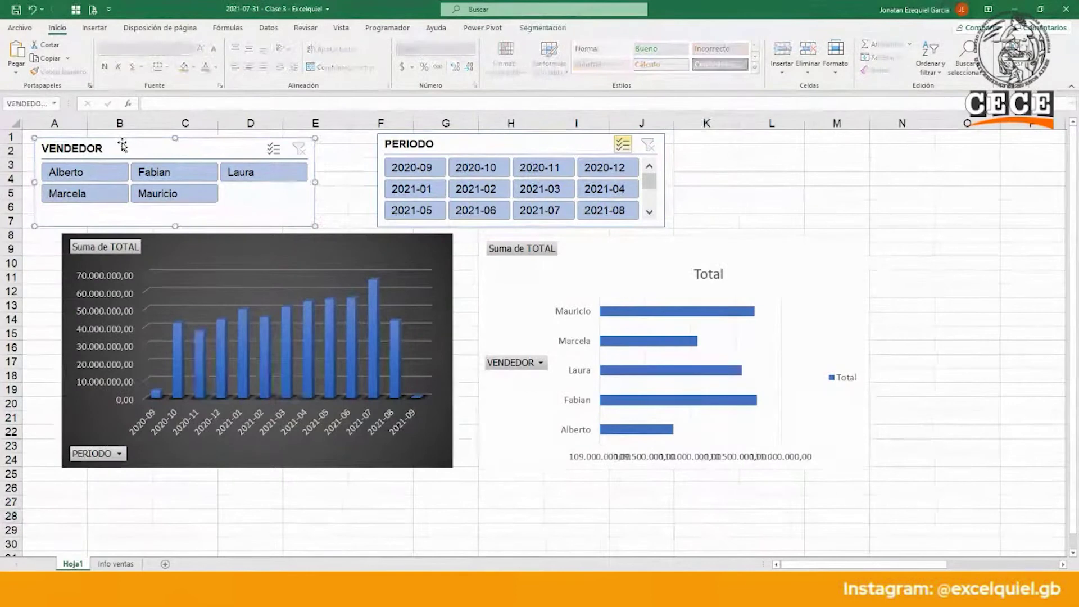
pyautogui.keyDown('ctrl'); pyautogui.click(457, 144); pyautogui.keyUp('ctrl')
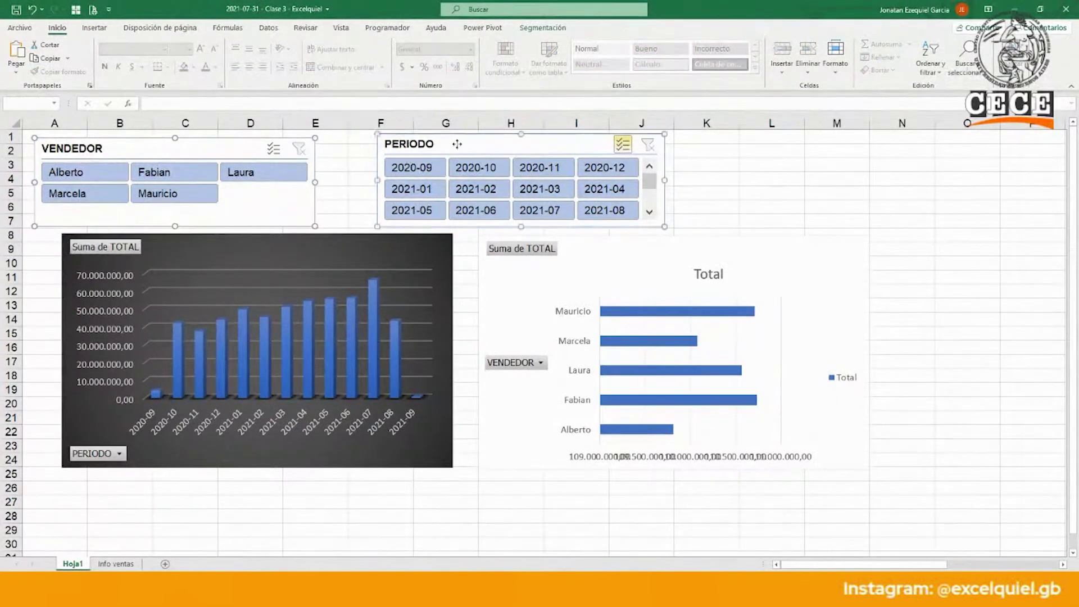
pyautogui.click(538, 28)
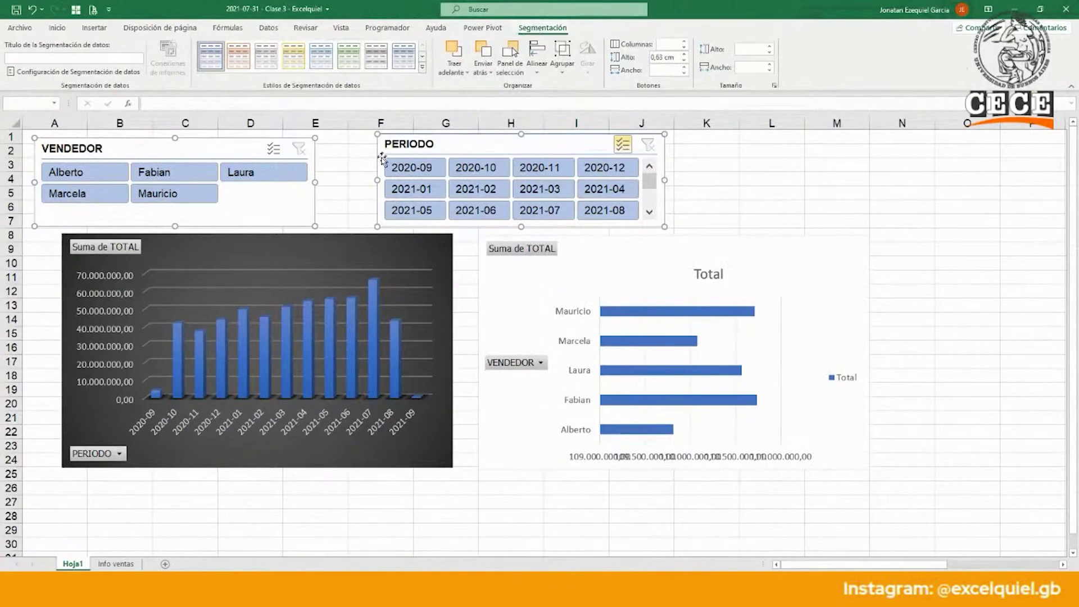
pyautogui.click(315, 179)
pyautogui.click(165, 150)
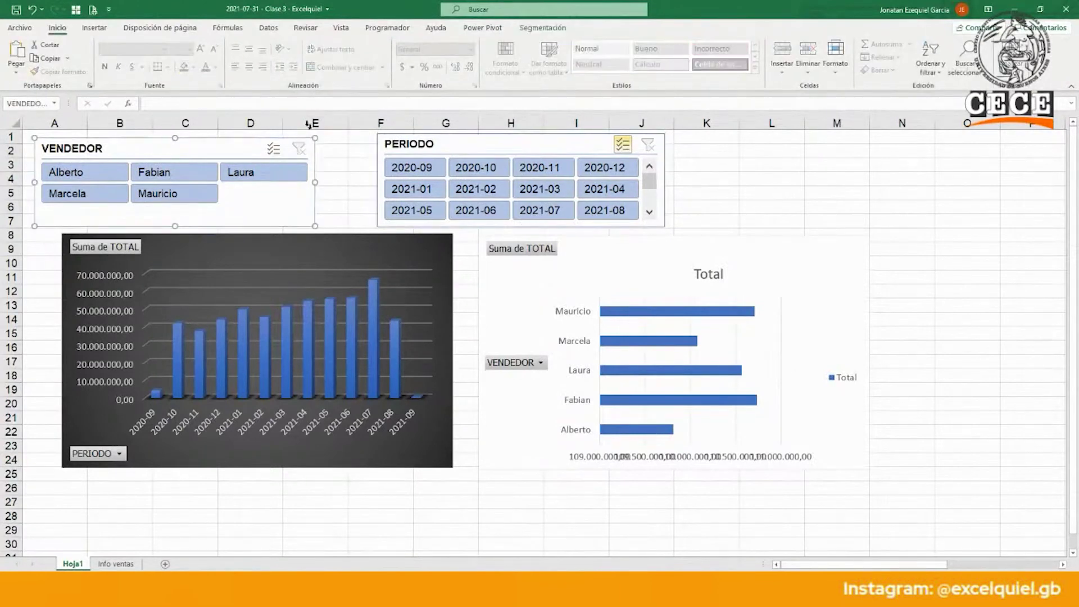
# - Connect the PERIODO slicer to the TablaDinámica2 pivot table of Hoja1 through its report connections
pyautogui.click(401, 147)
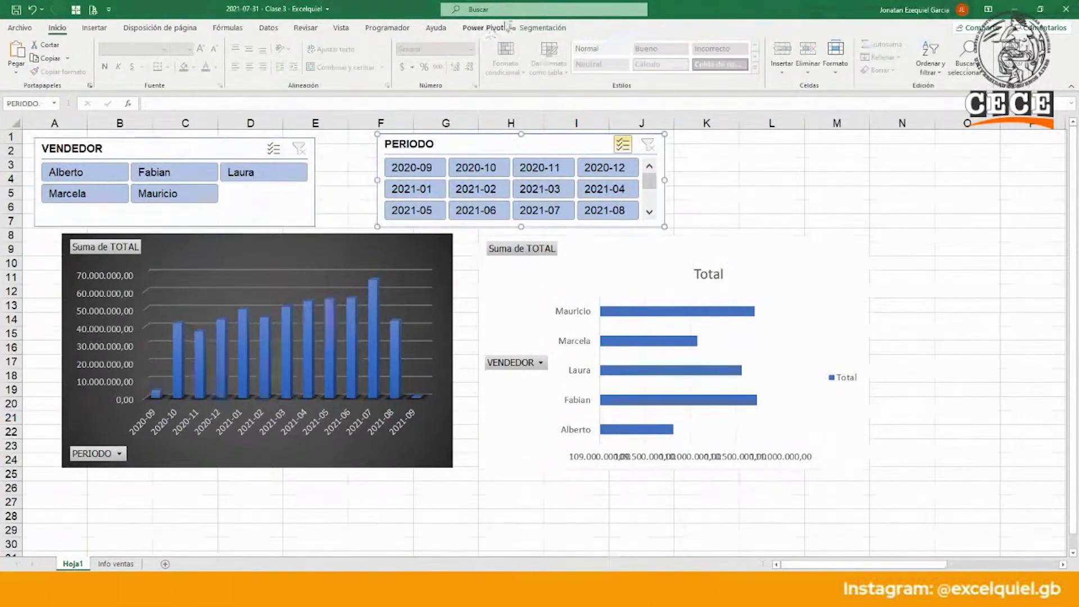
pyautogui.click(543, 29)
pyautogui.click(168, 61)
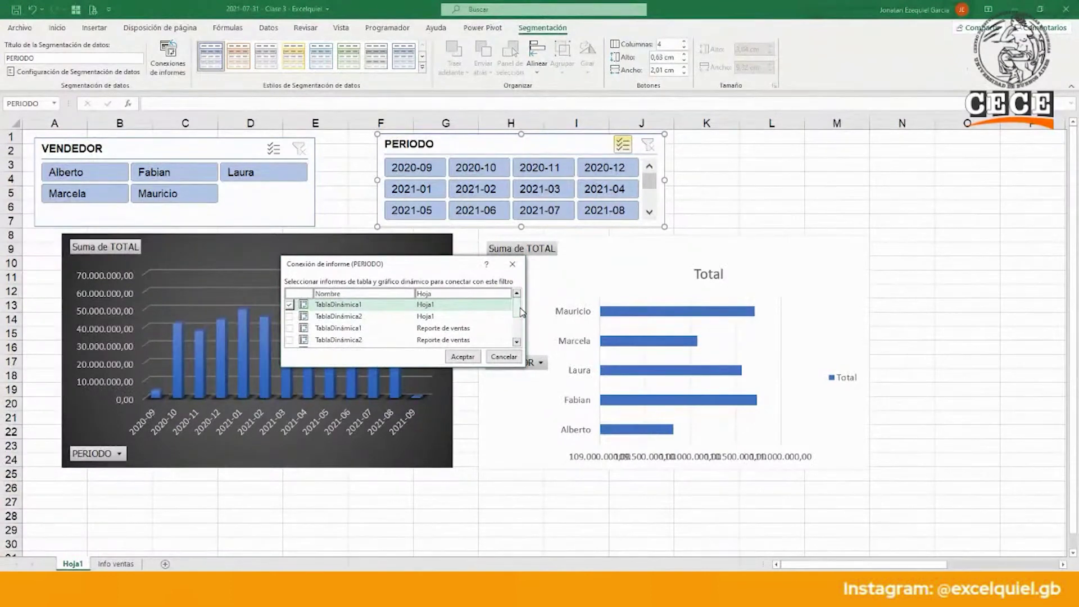
pyautogui.click(288, 318)
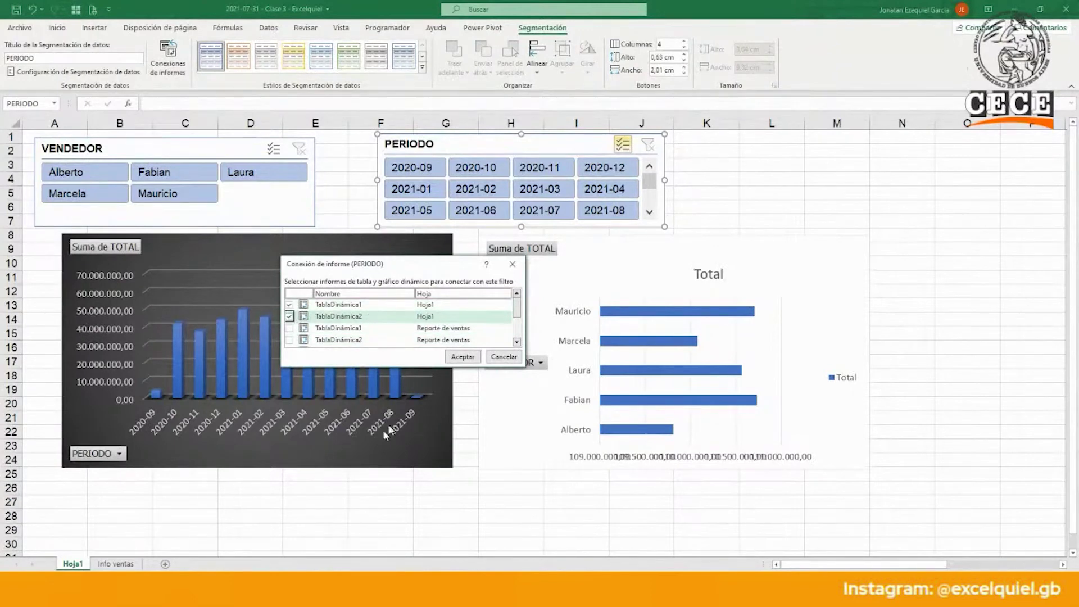
pyautogui.click(462, 357)
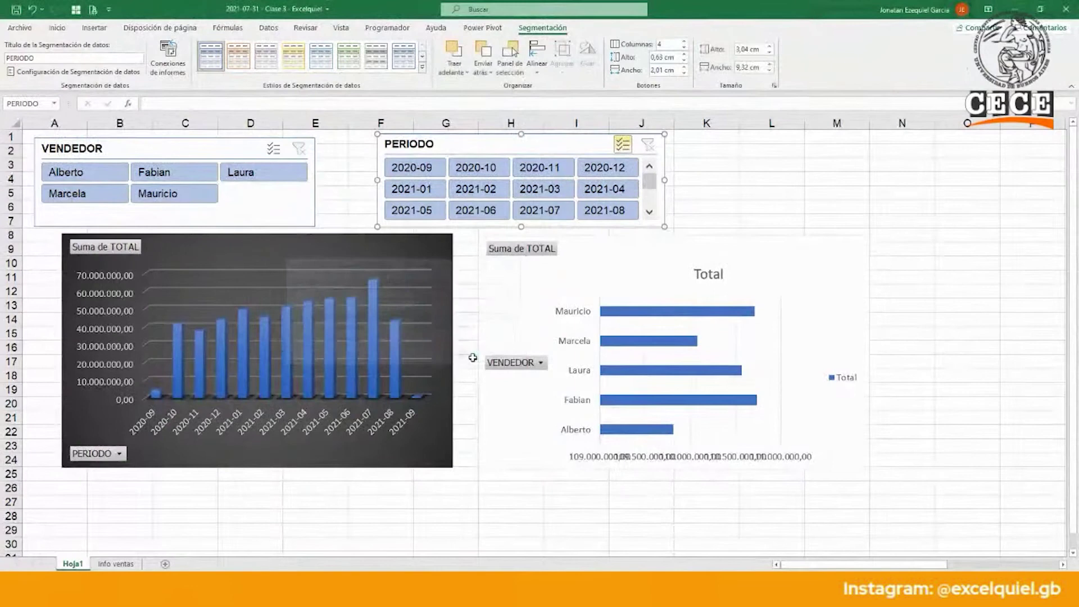
# - Connect the VENDEDOR slicer to the TablaDinámica2 pivot table of Hoja1 as well
pyautogui.click(216, 142)
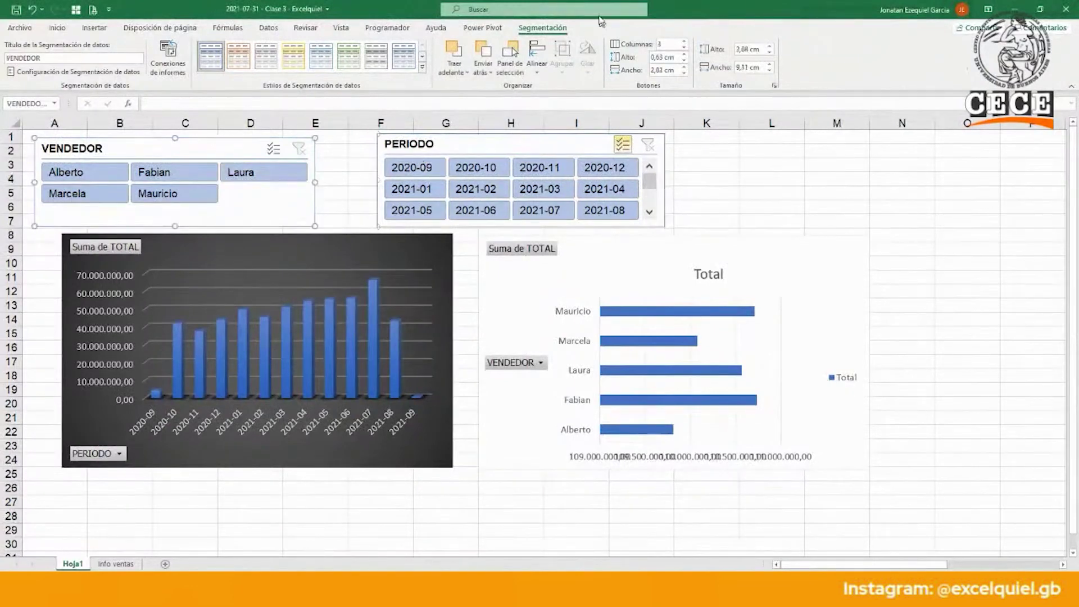
pyautogui.click(168, 66)
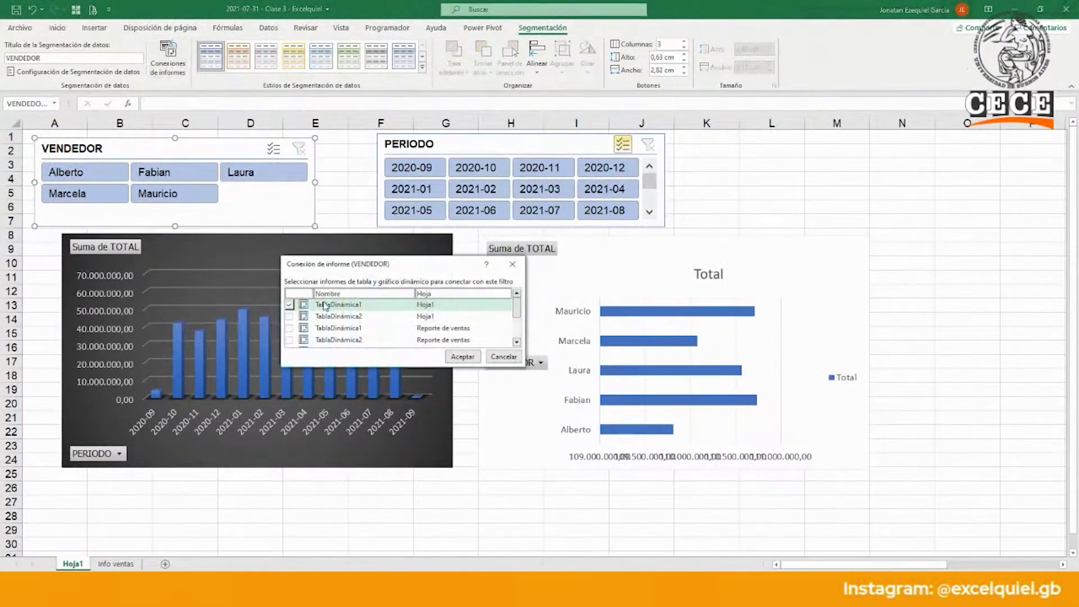
pyautogui.click(289, 316)
pyautogui.click(456, 358)
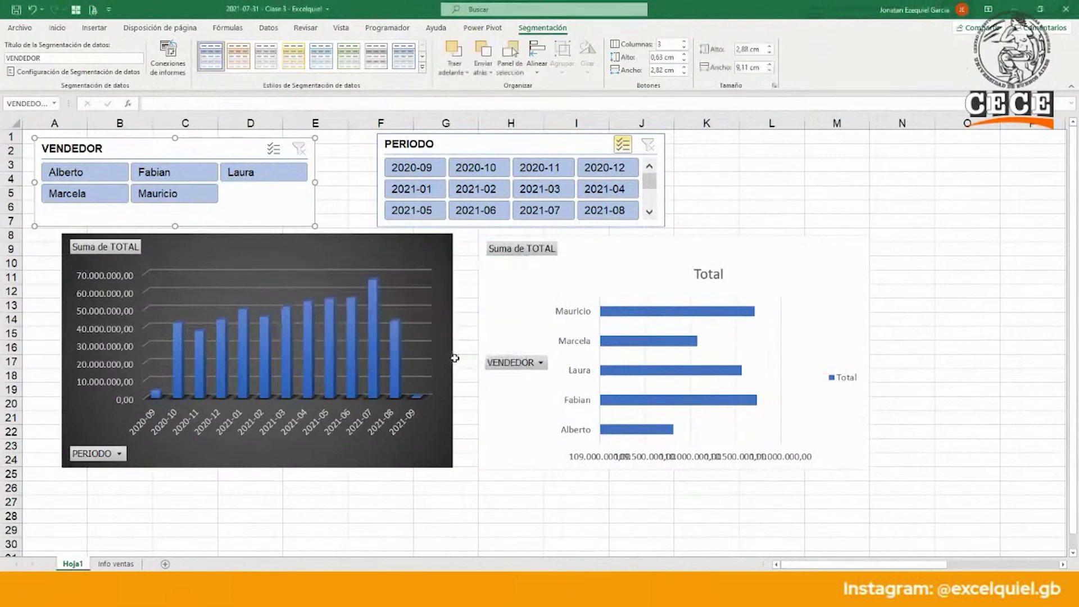
# - Test both slicers: filter to the third and finally the second seller, and deselect periods 2020-10 to 2021-01 and 2021-03 to 2021-07
pyautogui.click(261, 175)
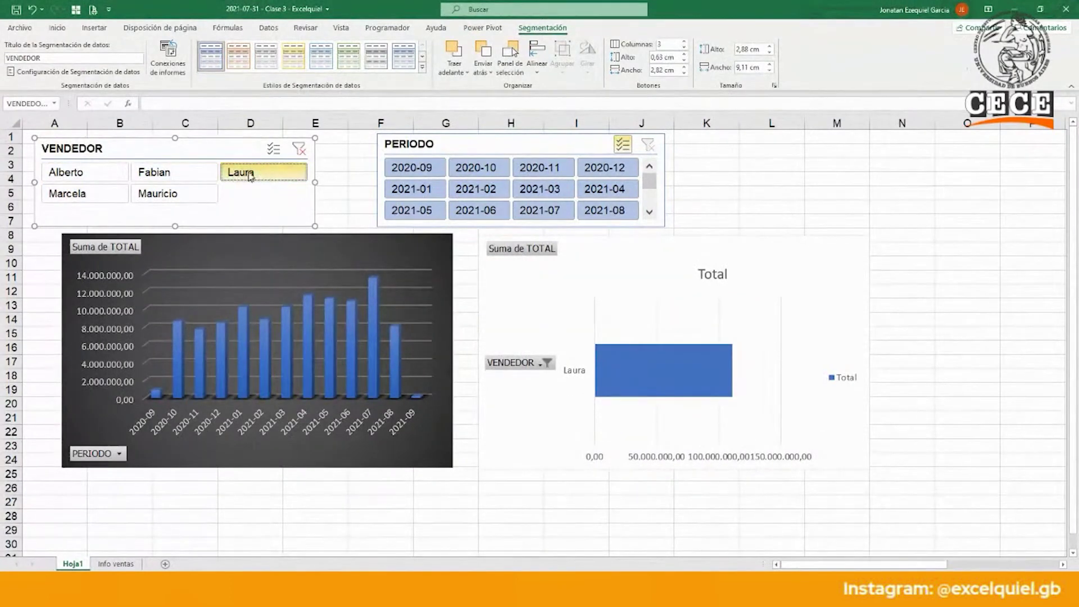
pyautogui.click(192, 180)
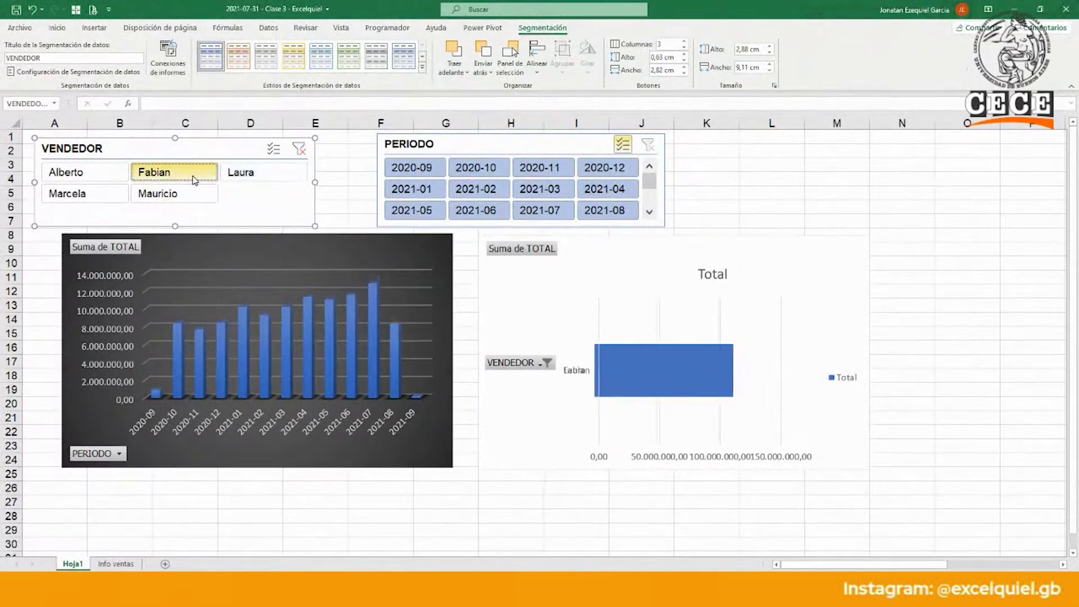
pyautogui.click(482, 171)
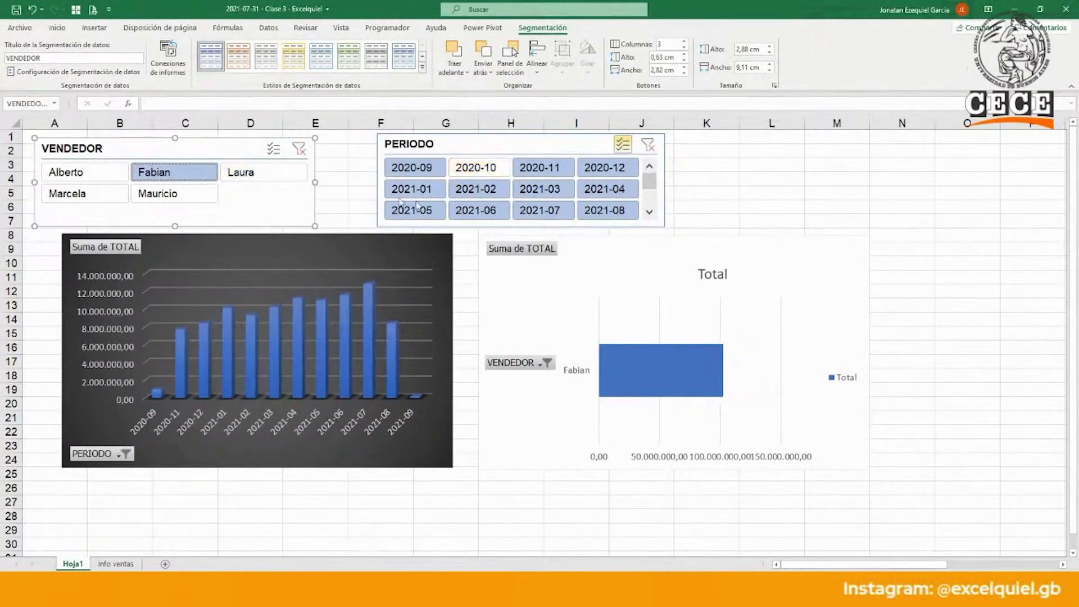
pyautogui.click(541, 178)
pyautogui.click(543, 190)
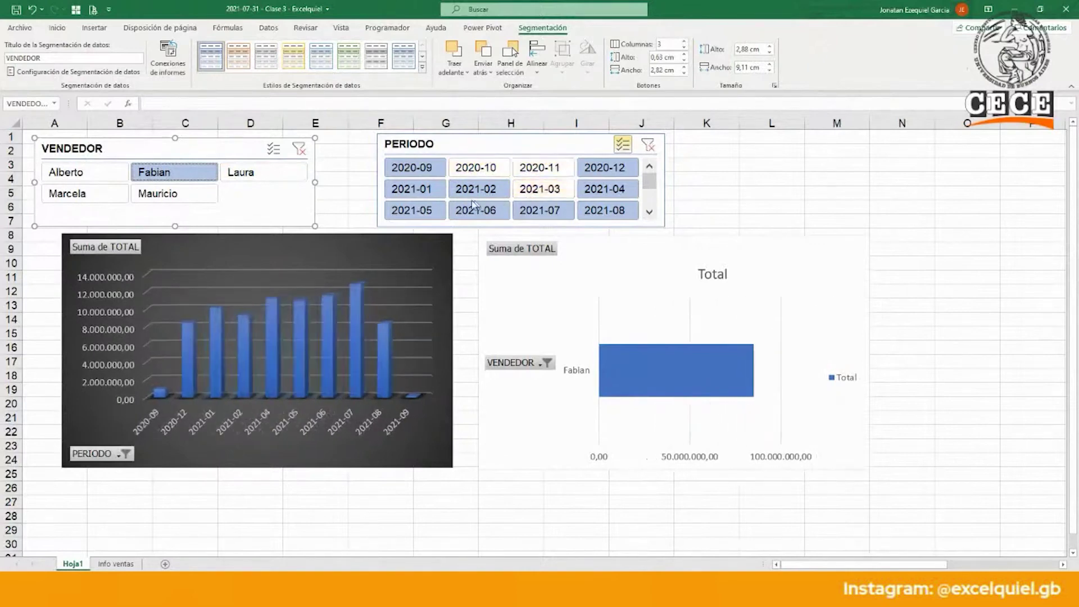
pyautogui.click(476, 210)
pyautogui.click(413, 211)
pyautogui.click(414, 192)
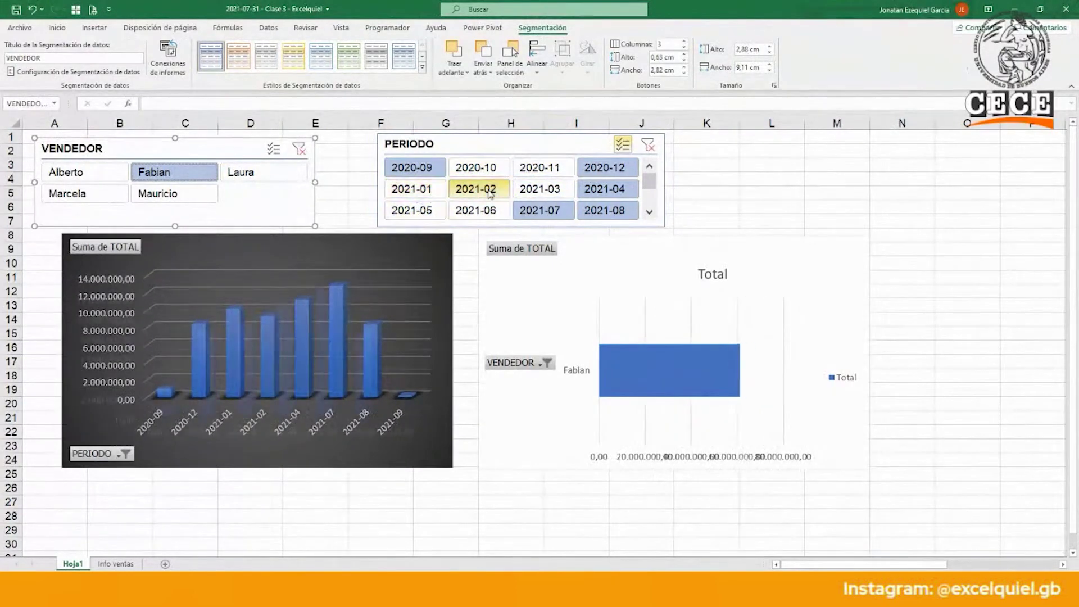
pyautogui.click(540, 211)
pyautogui.click(603, 192)
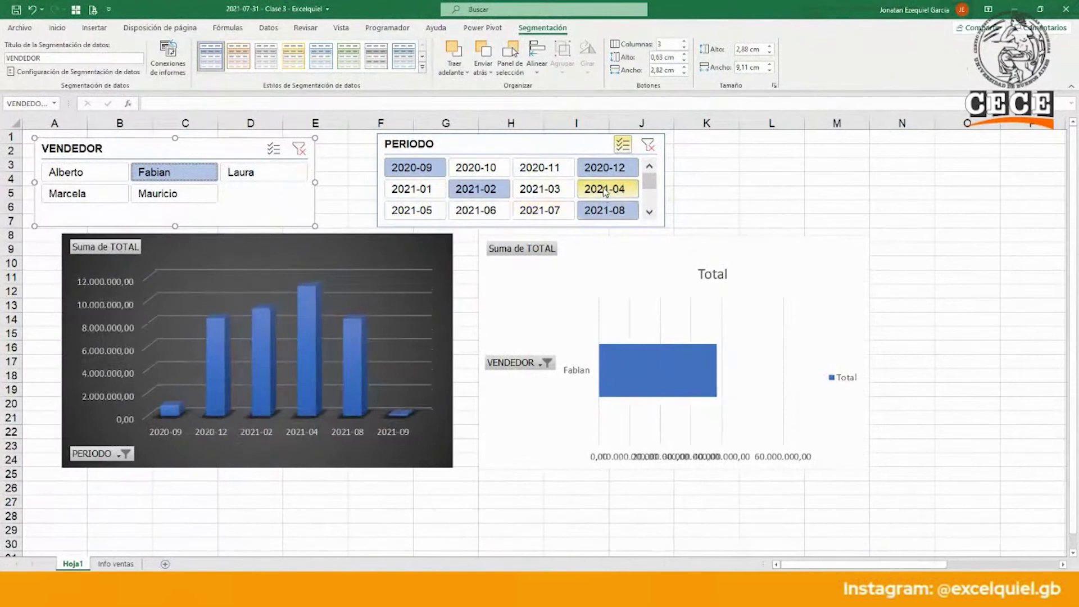
pyautogui.click(603, 170)
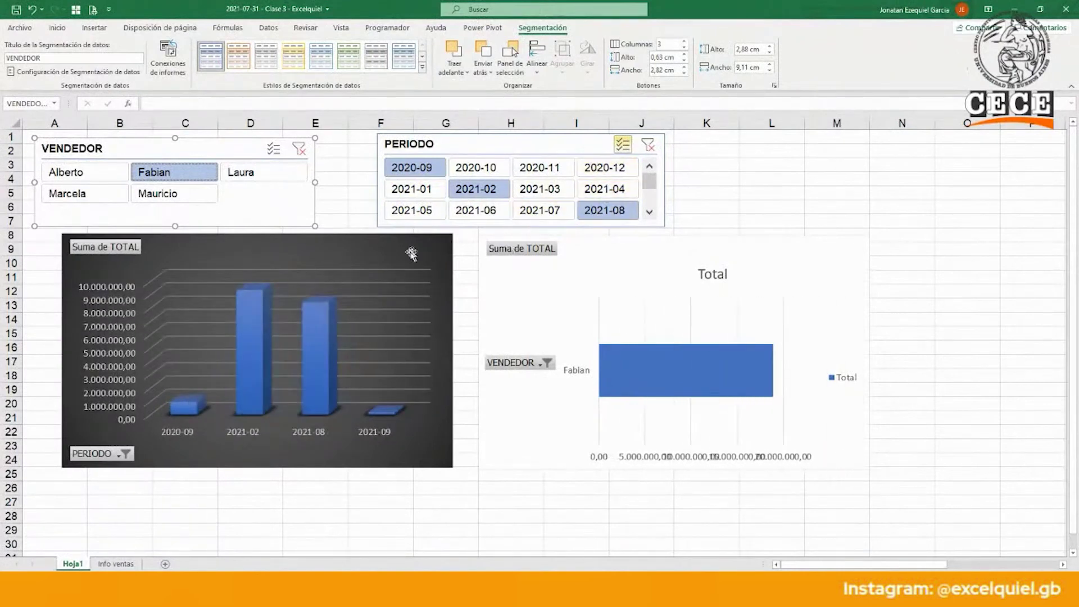
pyautogui.click(330, 203)
pyautogui.click(433, 263)
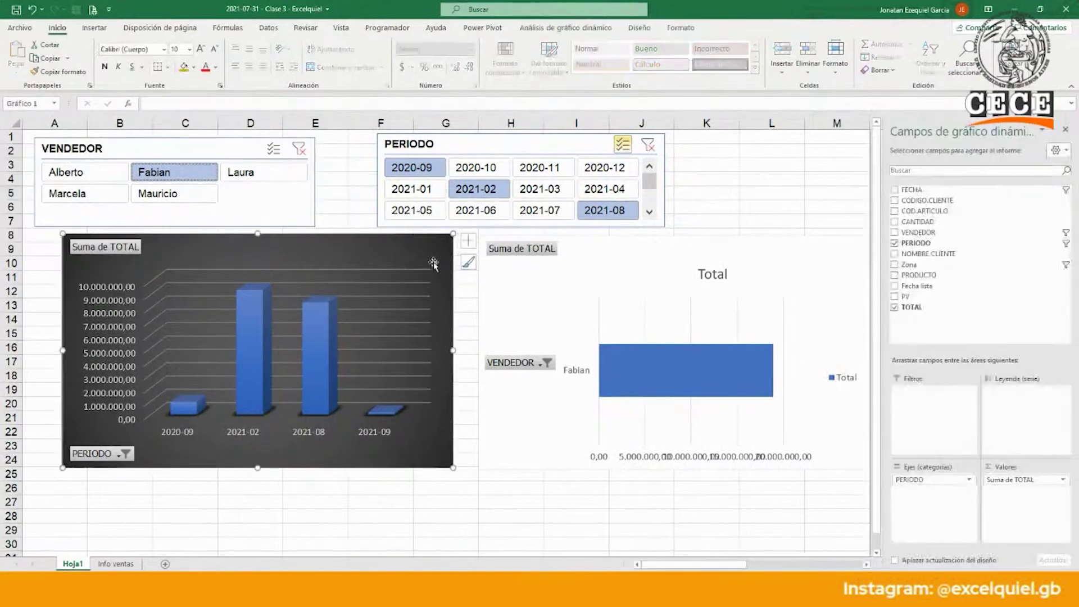
# - Unhide the sheet Reporte de ventas
pyautogui.rightClick(70, 563)
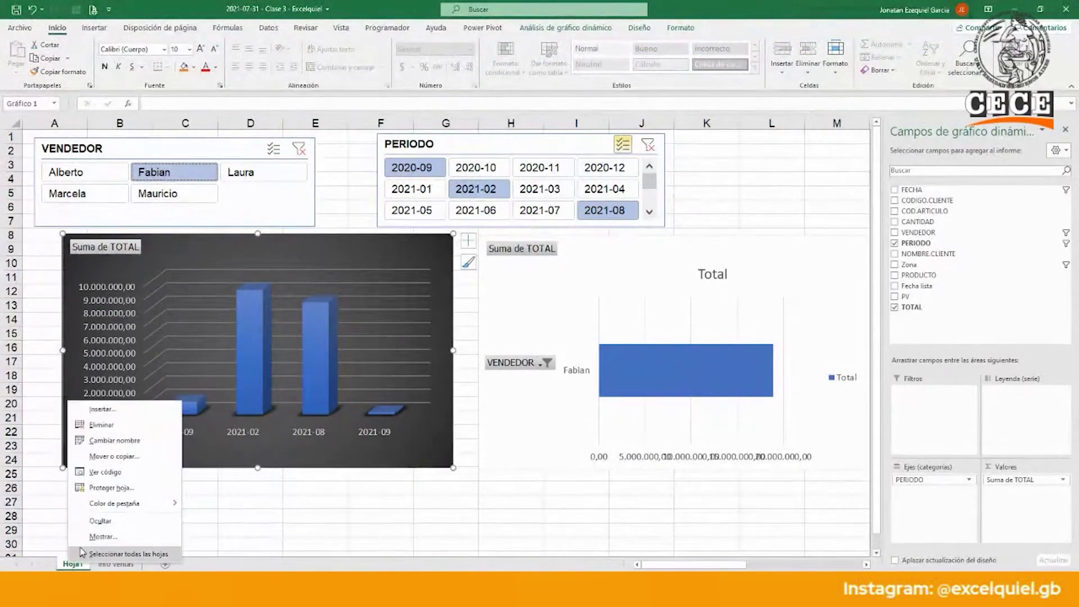
pyautogui.click(101, 537)
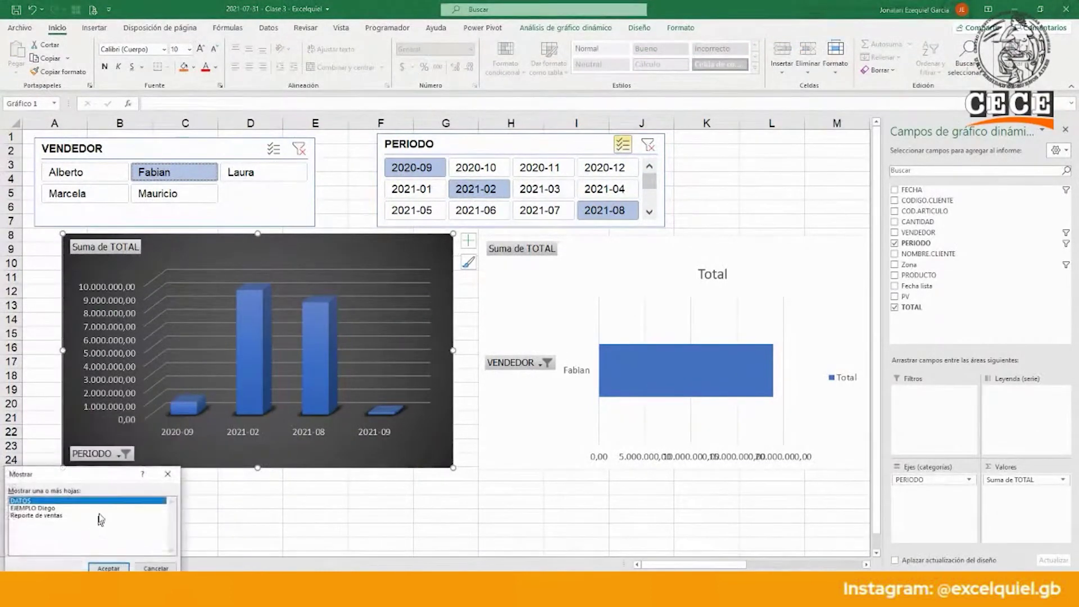
pyautogui.click(45, 516)
pyautogui.click(109, 568)
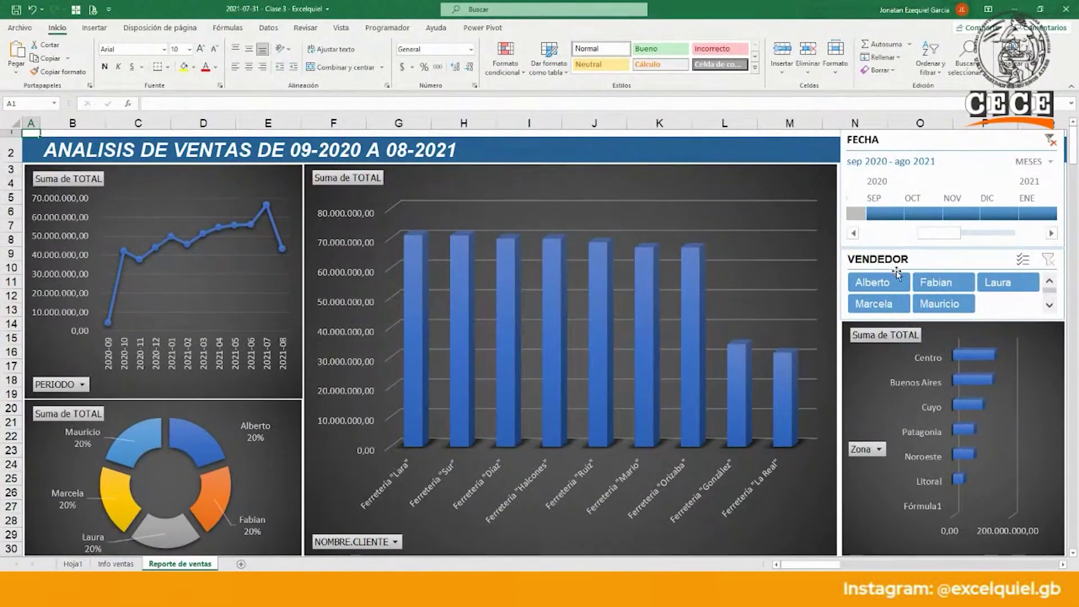
# - Filter the sales report to the second, third and fourth sellers in the VENDEDOR slicer using multiple selection
pyautogui.click(949, 286)
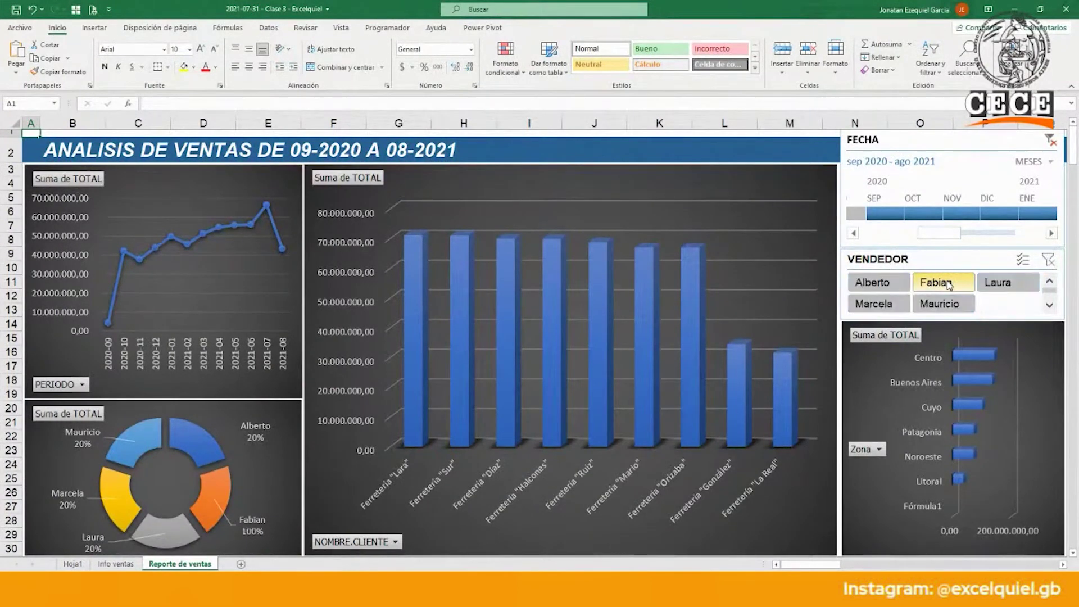
pyautogui.click(1029, 260)
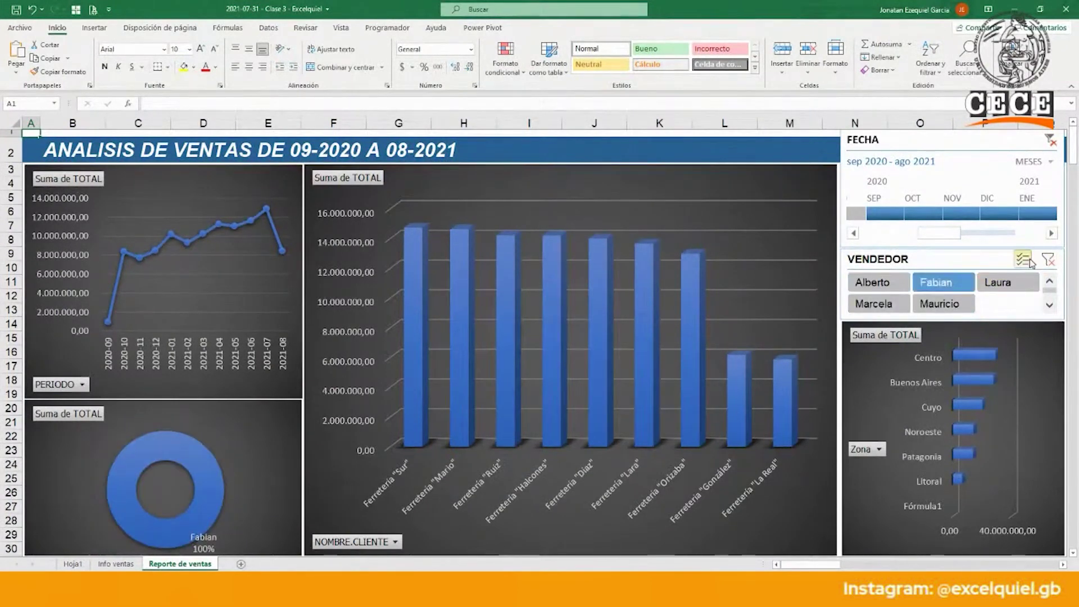
pyautogui.click(1000, 283)
pyautogui.click(881, 307)
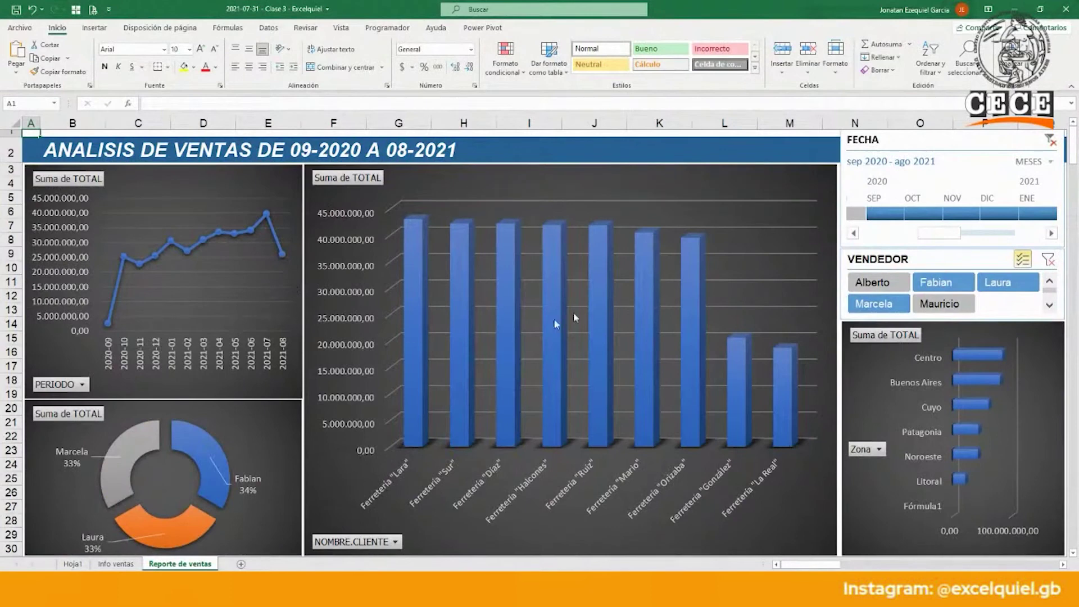
# - Restrict the FECHA timeline of the sales report to November 2020 through January 2021
pyautogui.click(959, 215)
pyautogui.moveTo(988, 221); pyautogui.dragTo(1049, 213)
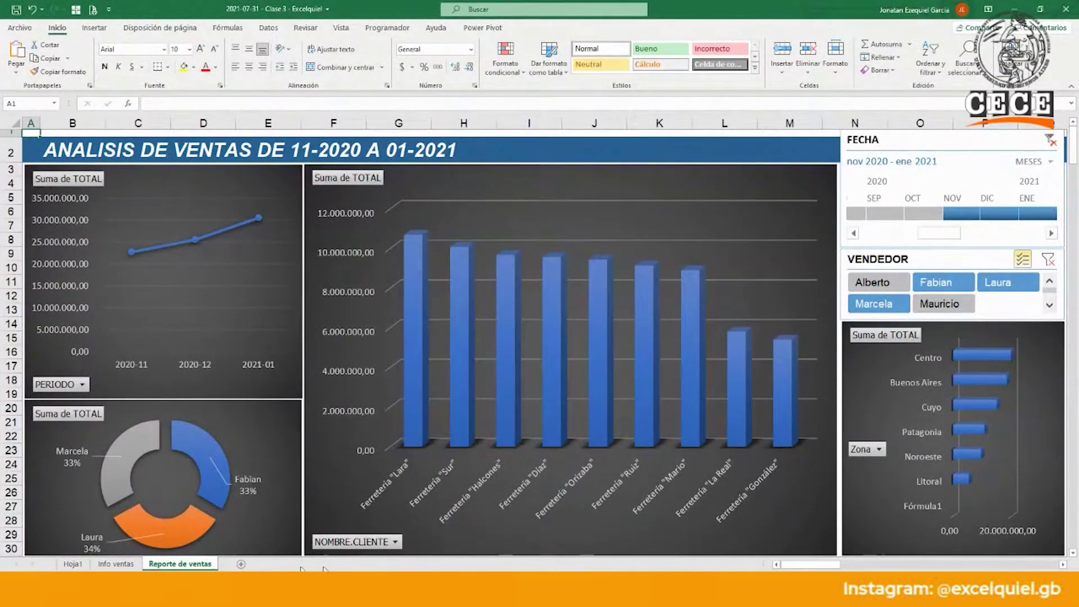
pyautogui.moveTo(795, 565)
pyautogui.mouseDown()
pyautogui.moveTo(1024, 545)
pyautogui.moveTo(795, 551)
pyautogui.mouseUp()
pyautogui.moveTo(794, 566)
pyautogui.mouseDown()
pyautogui.moveTo(860, 567)
pyautogui.moveTo(794, 566)
pyautogui.mouseUp()
# - Try December 2020 and November 2020 alone on the FECHA timeline, extending the range each time to October through December 2020
pyautogui.click(1004, 214)
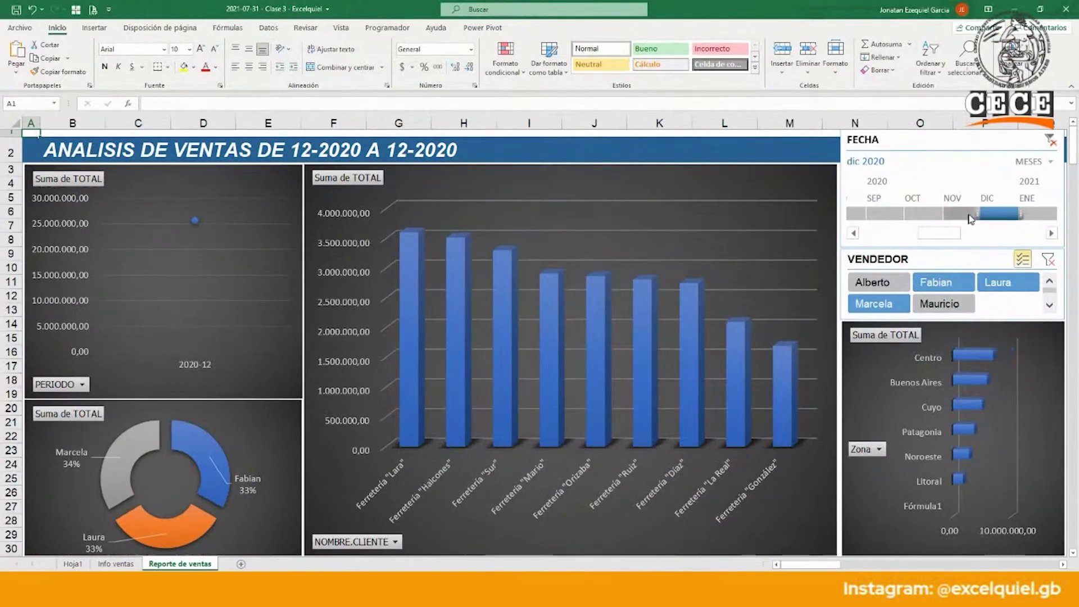
pyautogui.moveTo(978, 213); pyautogui.dragTo(920, 213)
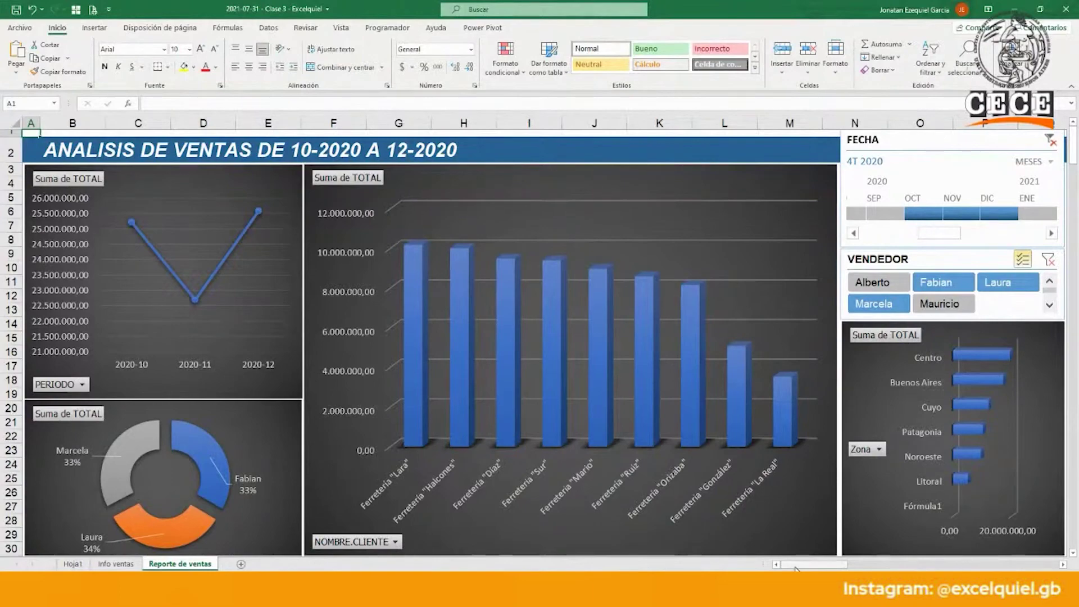
pyautogui.moveTo(808, 569); pyautogui.dragTo(776, 566)
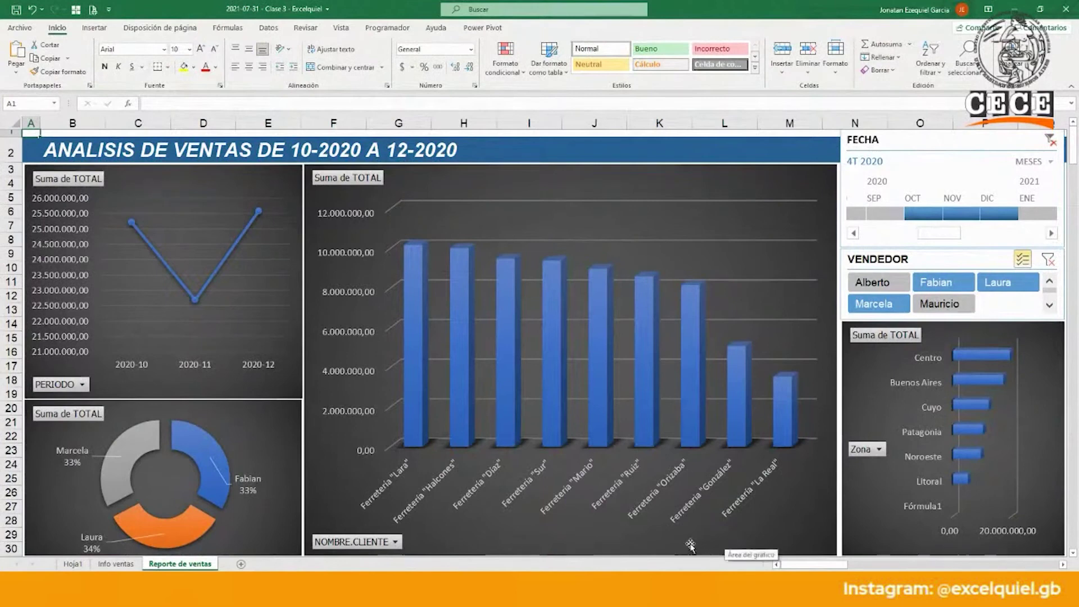
pyautogui.click(973, 218)
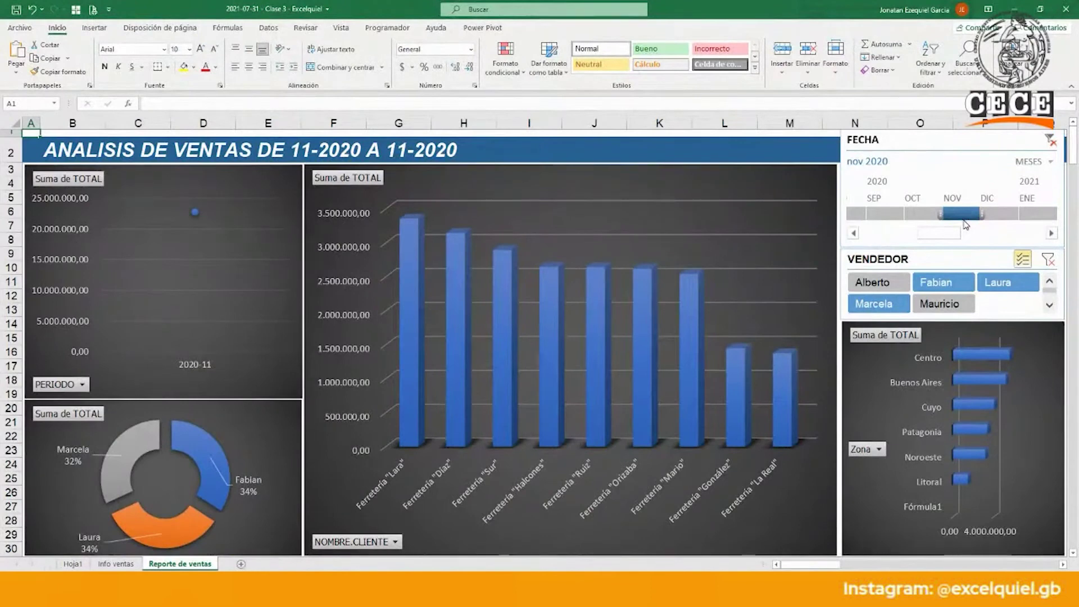
pyautogui.moveTo(966, 224); pyautogui.dragTo(895, 217)
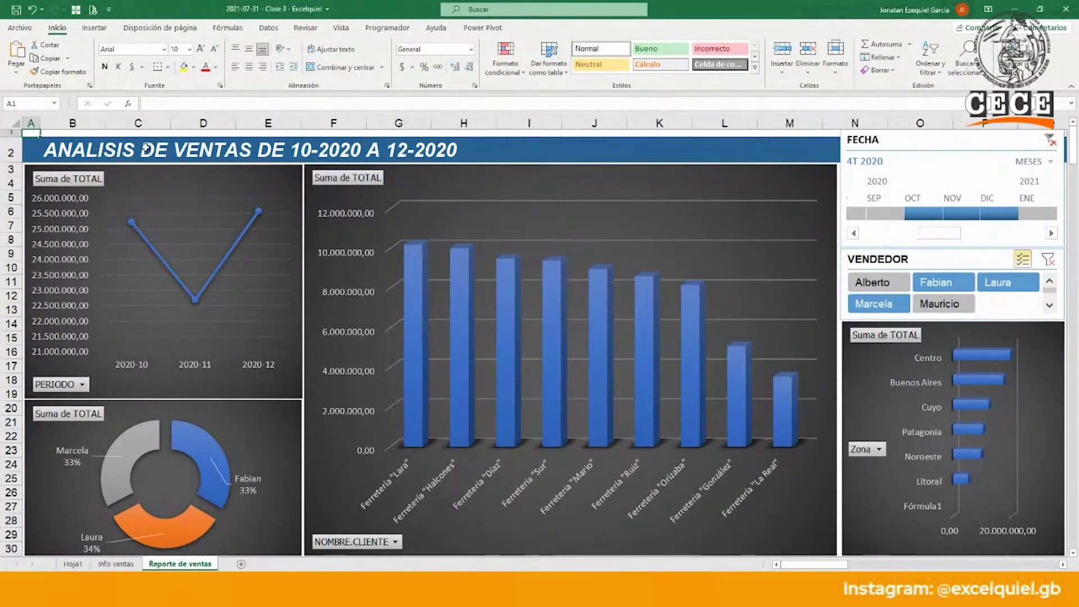
# - Examine the formula in title cell B2 that builds the report heading from the earliest and latest dates in column AH
pyautogui.click(123, 148)
pyautogui.click(85, 153)
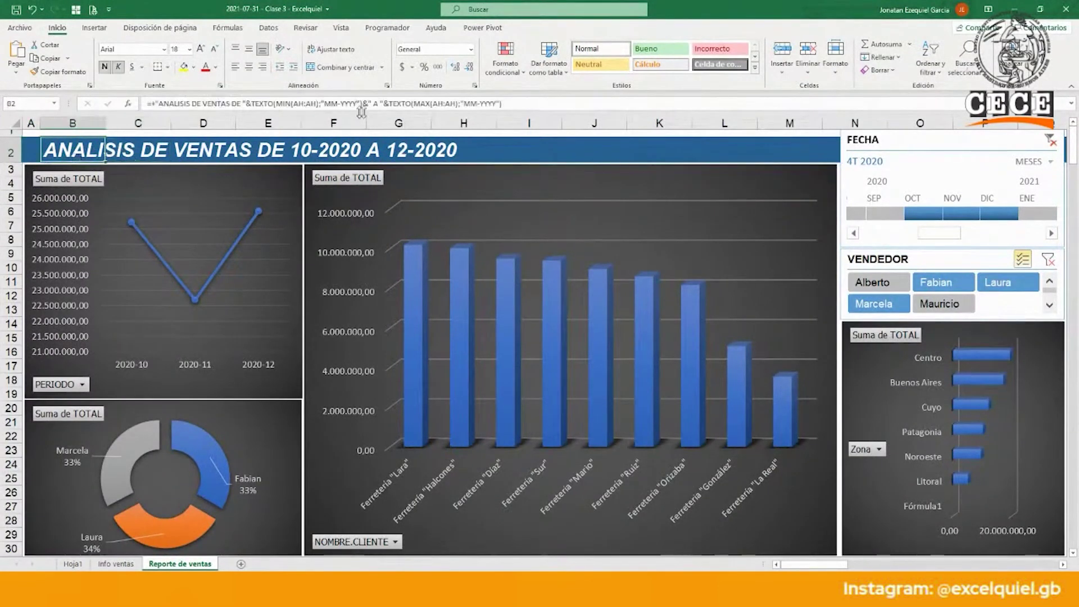
pyautogui.click(385, 111)
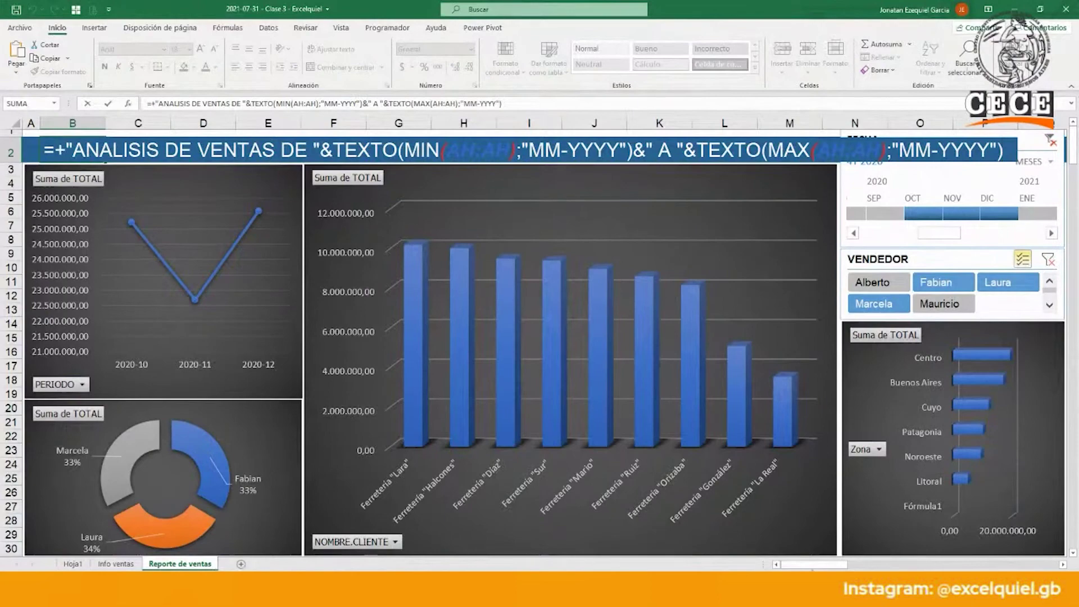
pyautogui.moveTo(813, 568); pyautogui.dragTo(947, 567)
pyautogui.press('Return')
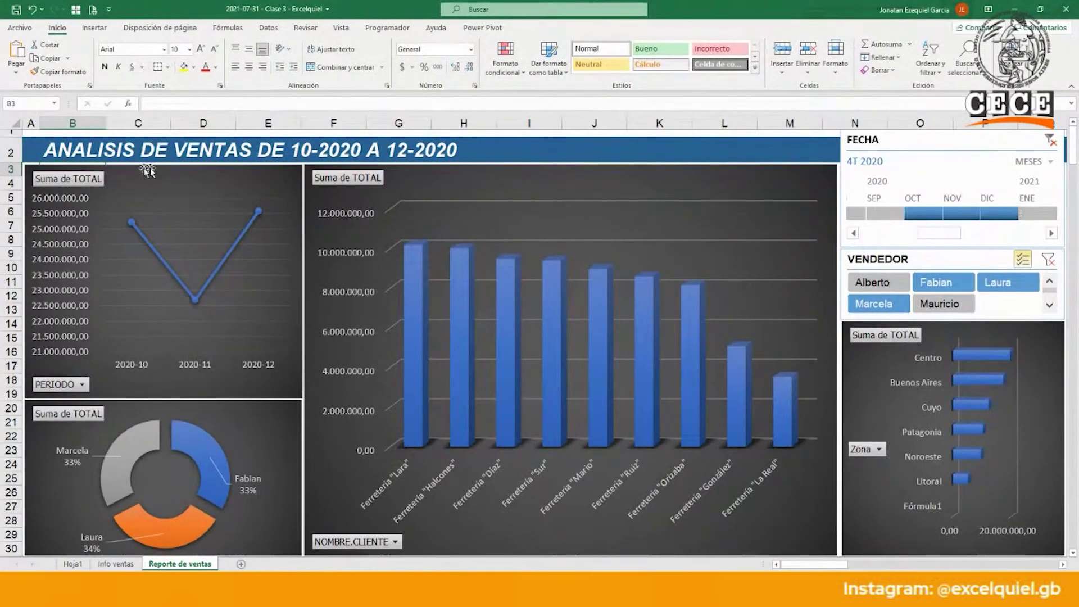
# - Clear the FECHA timeline filter so the sales report covers all periods
pyautogui.click(1050, 141)
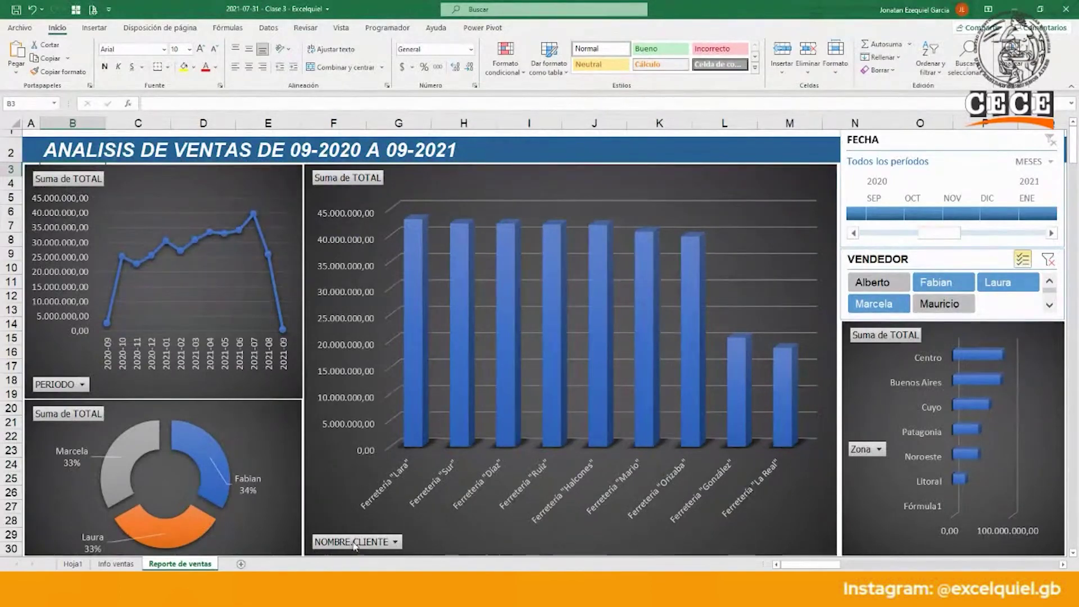
# - Clear the VENDEDOR slicer filter on the sales report so every seller is included
pyautogui.moveTo(819, 566); pyautogui.dragTo(816, 567)
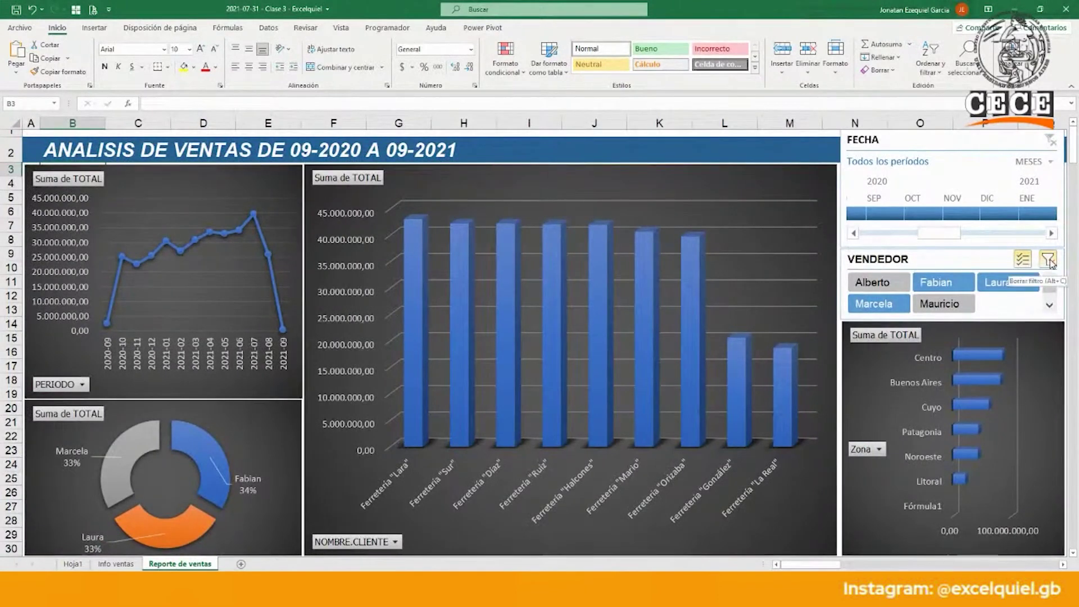
pyautogui.click(1049, 261)
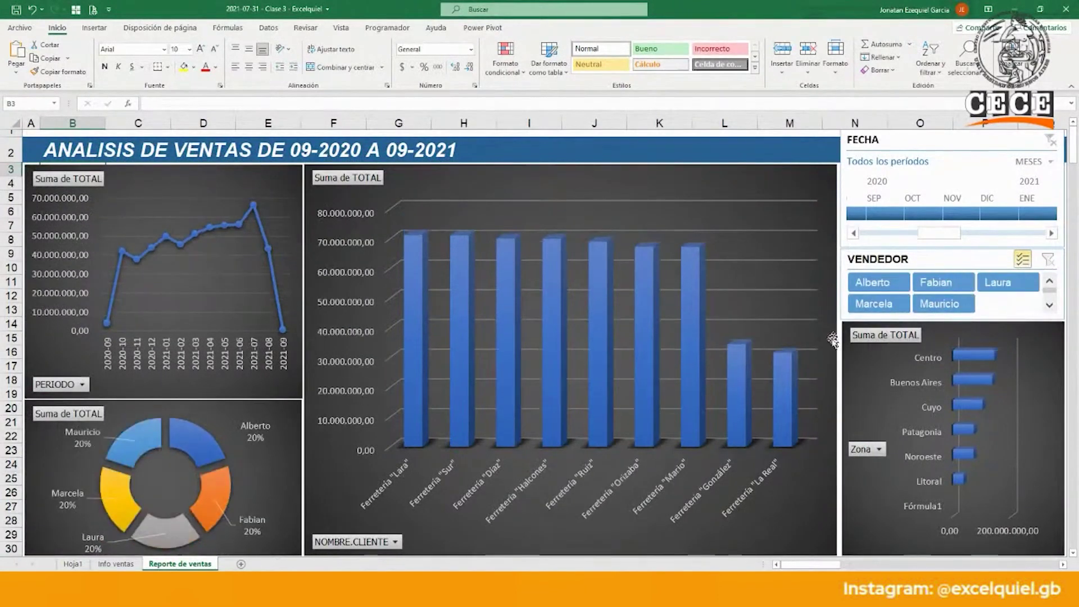
pyautogui.click(536, 150)
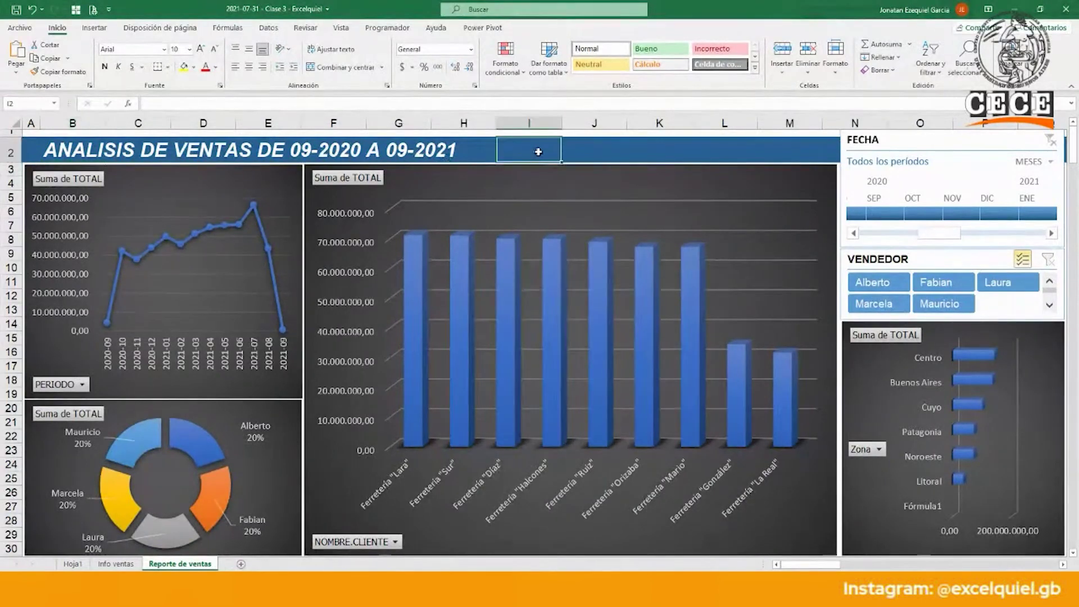
pyautogui.click(605, 152)
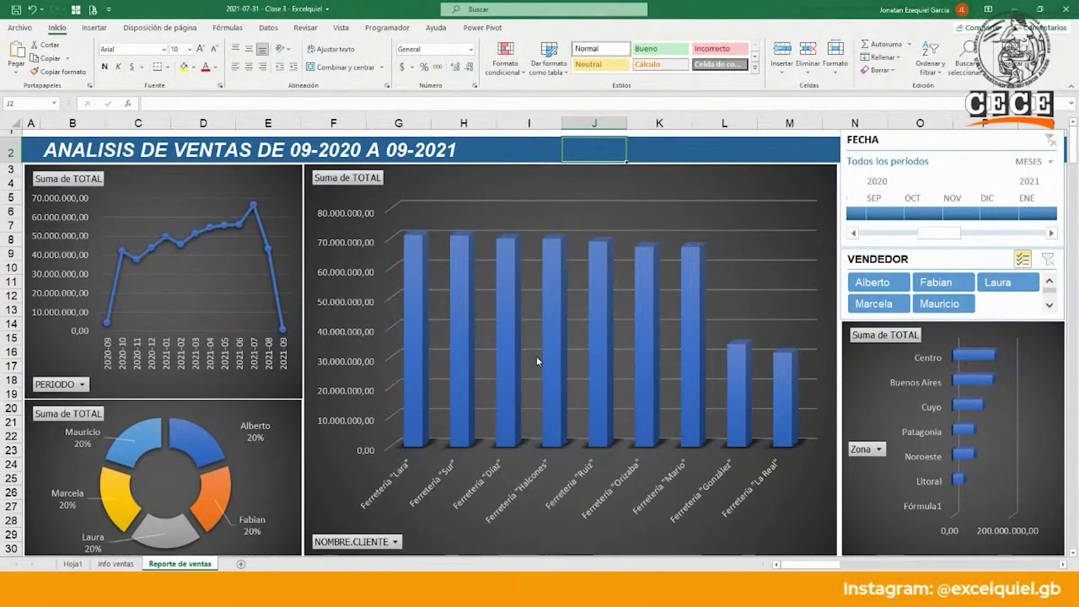
# - Review the formula in title cell B2 that joins the heading text with the MIN and MAX dates formatted as MM-YYYY
pyautogui.click(354, 153)
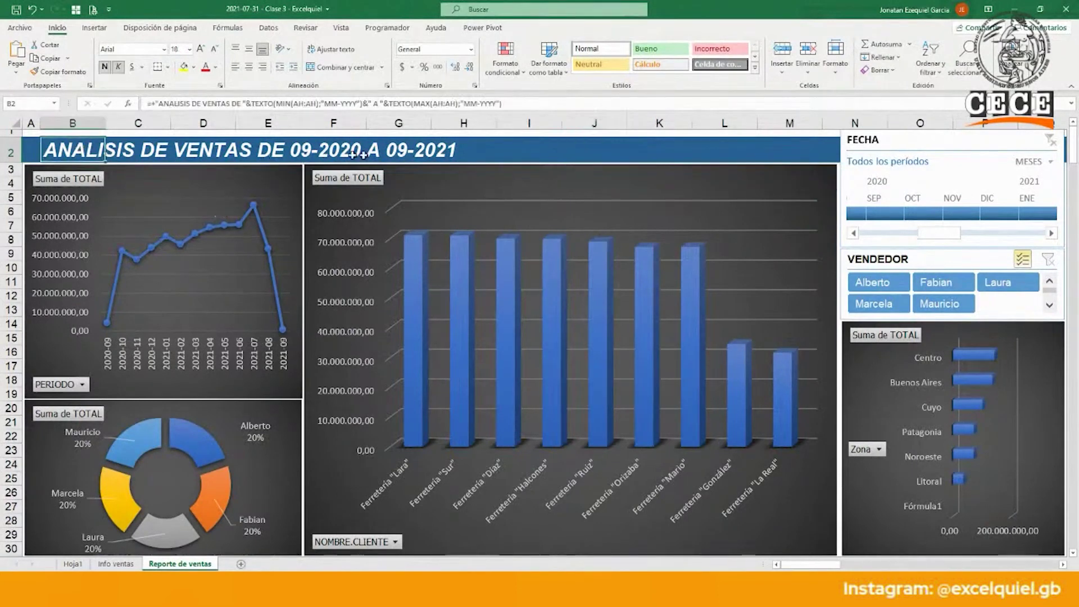
pyautogui.press('F2')
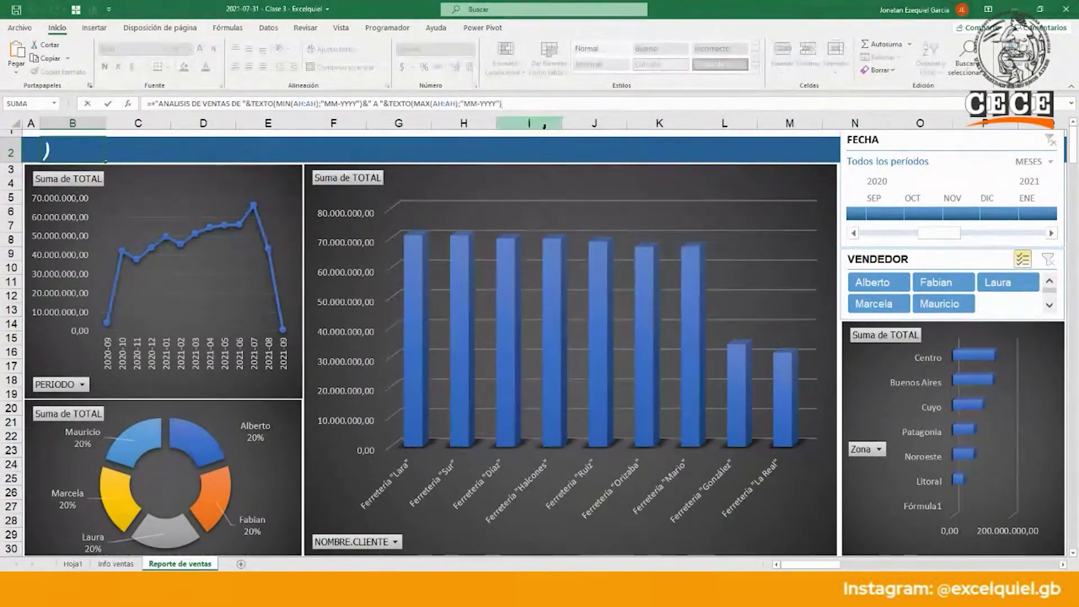
pyautogui.press('Escape')
pyautogui.press('F2')
pyautogui.press('Home')
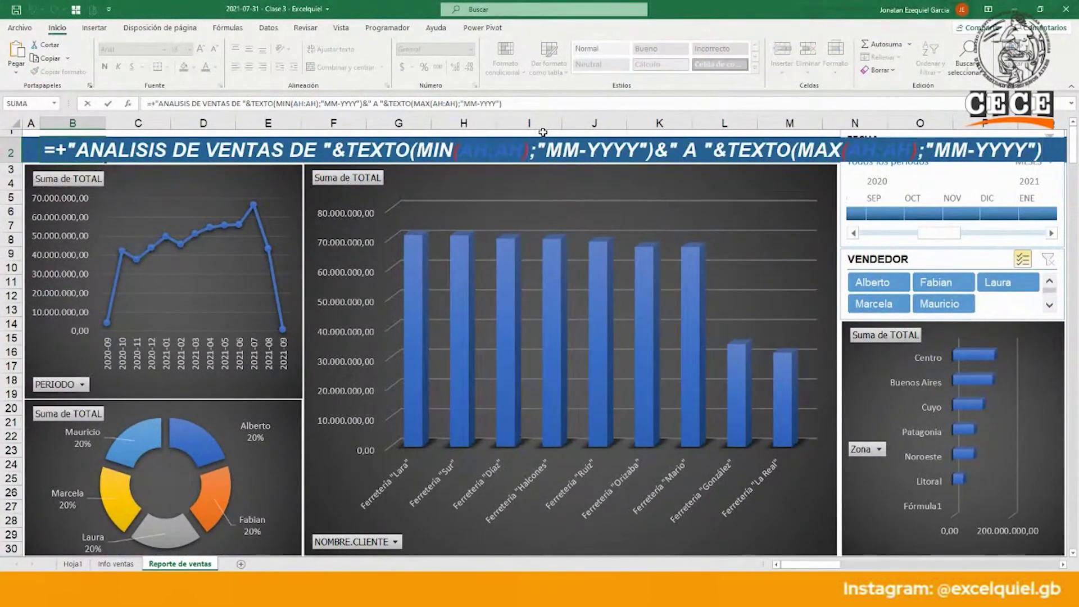
pyautogui.press('Escape')
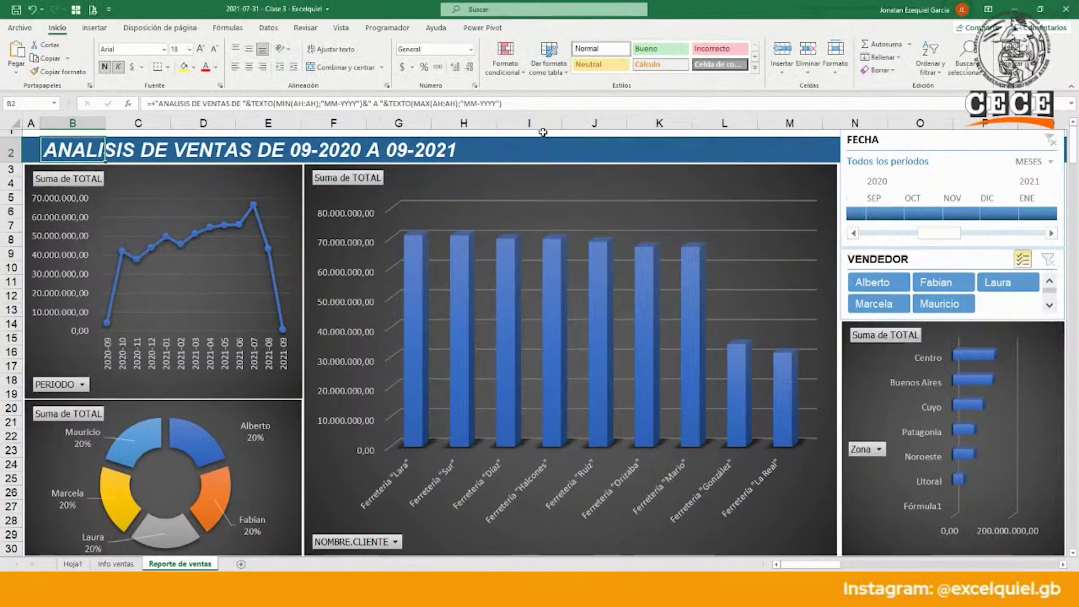
pyautogui.click(26, 135)
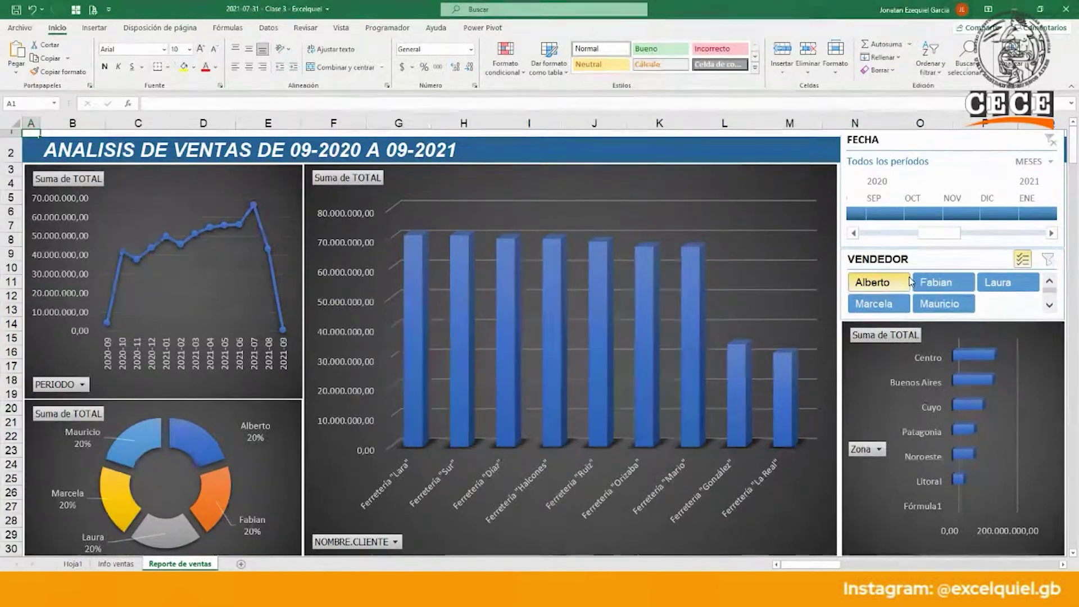
# - Restrict the FECHA timeline to November 2020 through March 2021 and exclude the first, second and fifth sellers in the VENDEDOR slicer
pyautogui.click(961, 213)
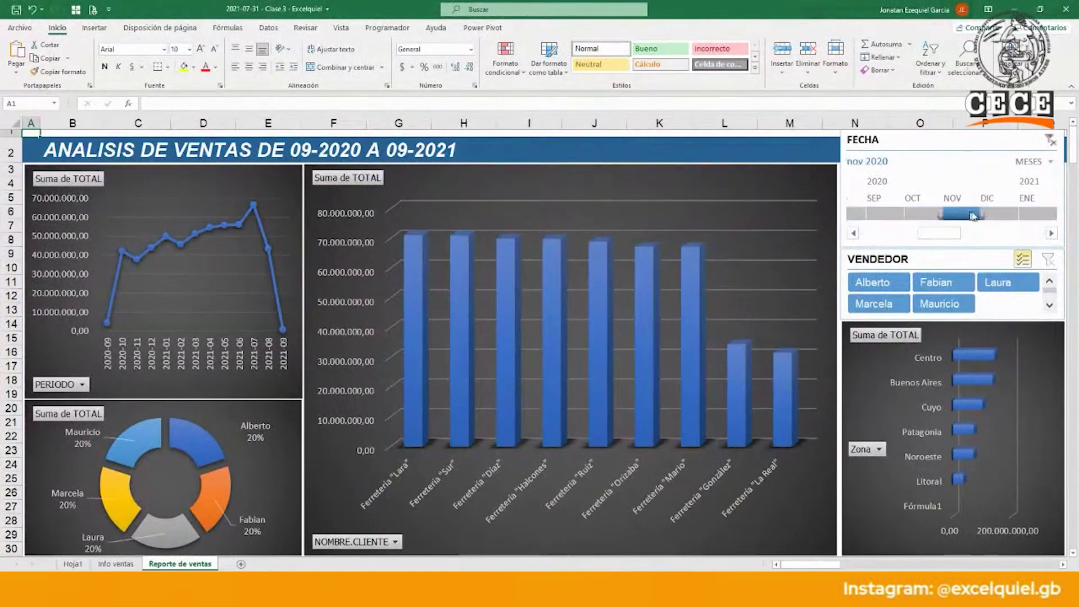
pyautogui.moveTo(981, 214); pyautogui.dragTo(962, 228)
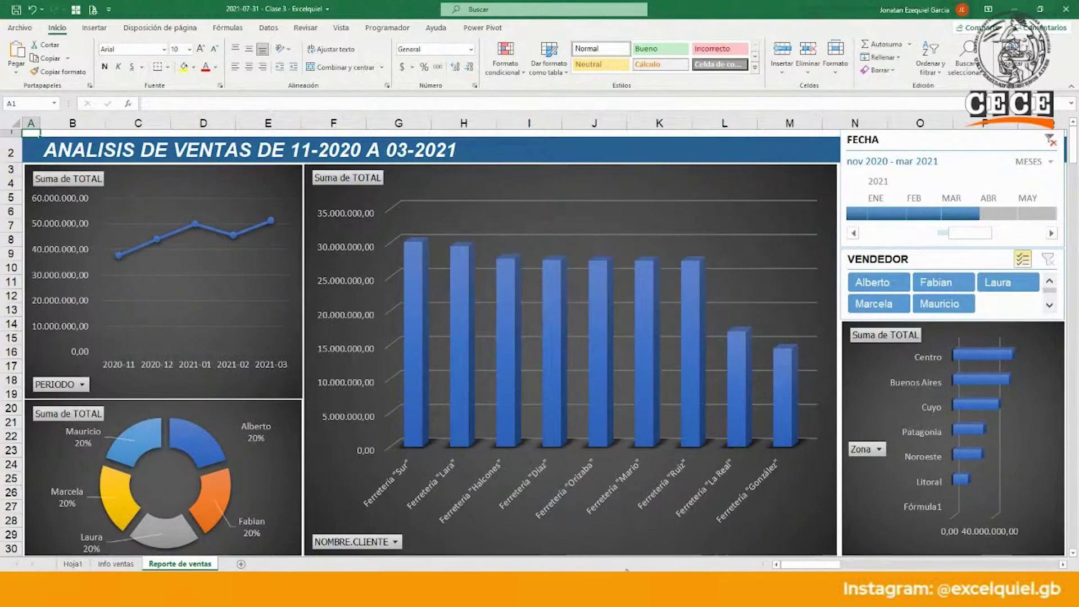
pyautogui.click(949, 285)
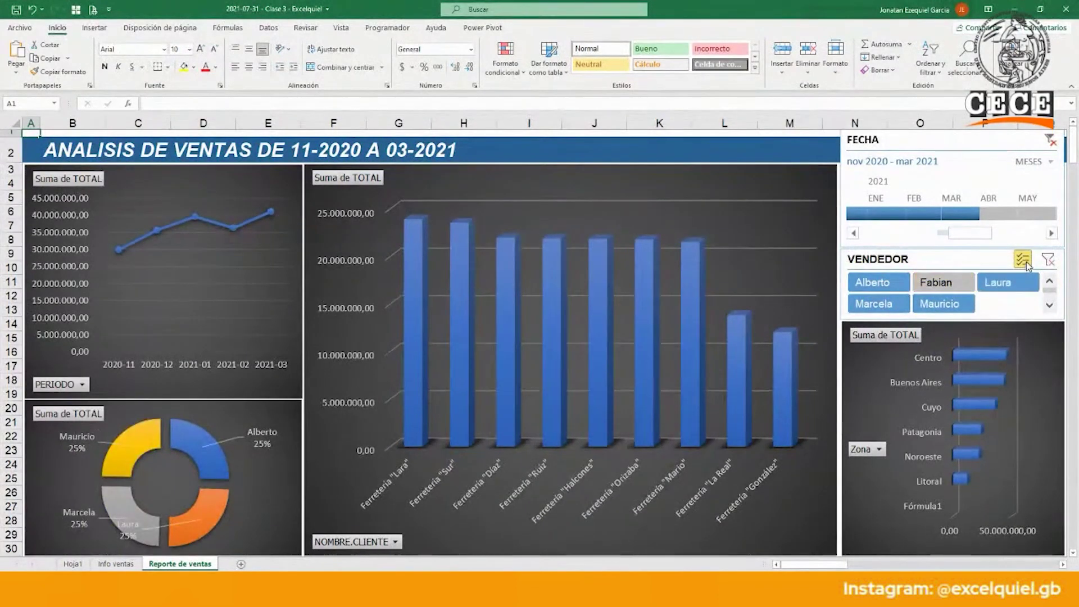
pyautogui.click(873, 283)
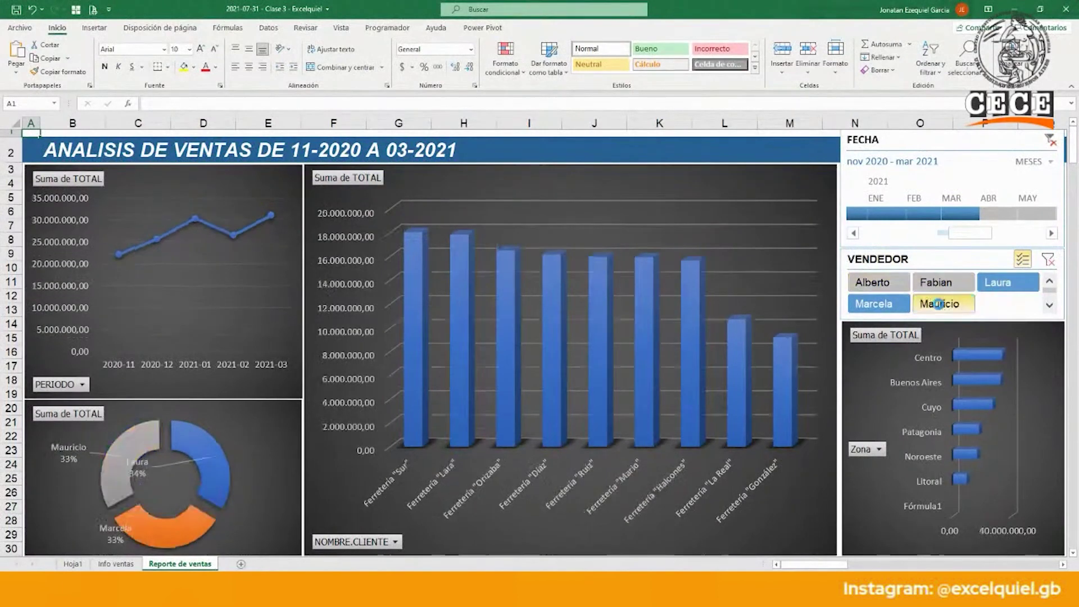
pyautogui.click(939, 304)
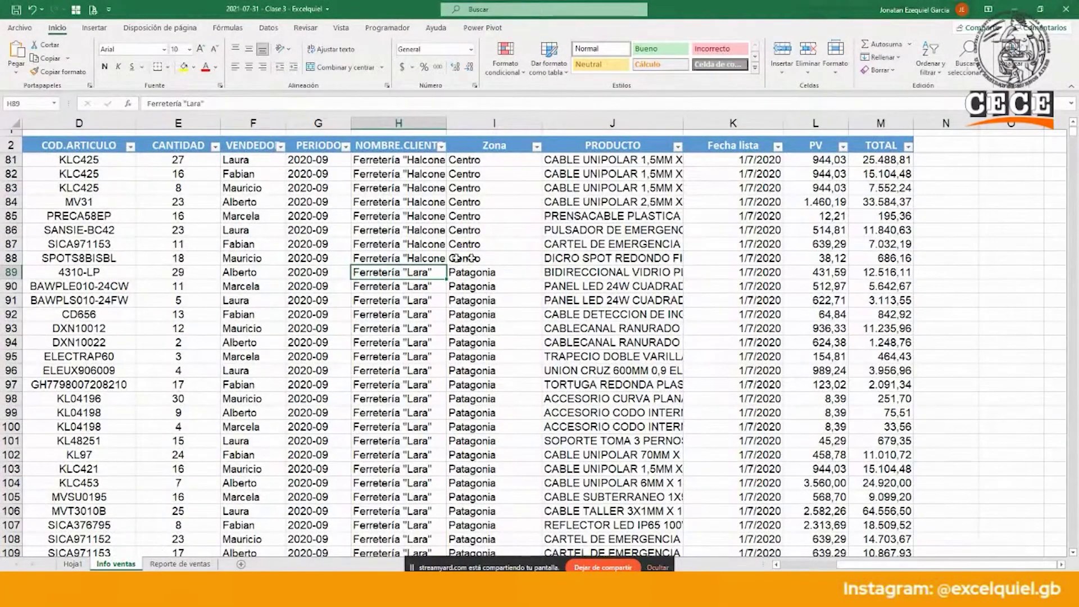
pyautogui.hotkey('ctrl', 'pagedown')
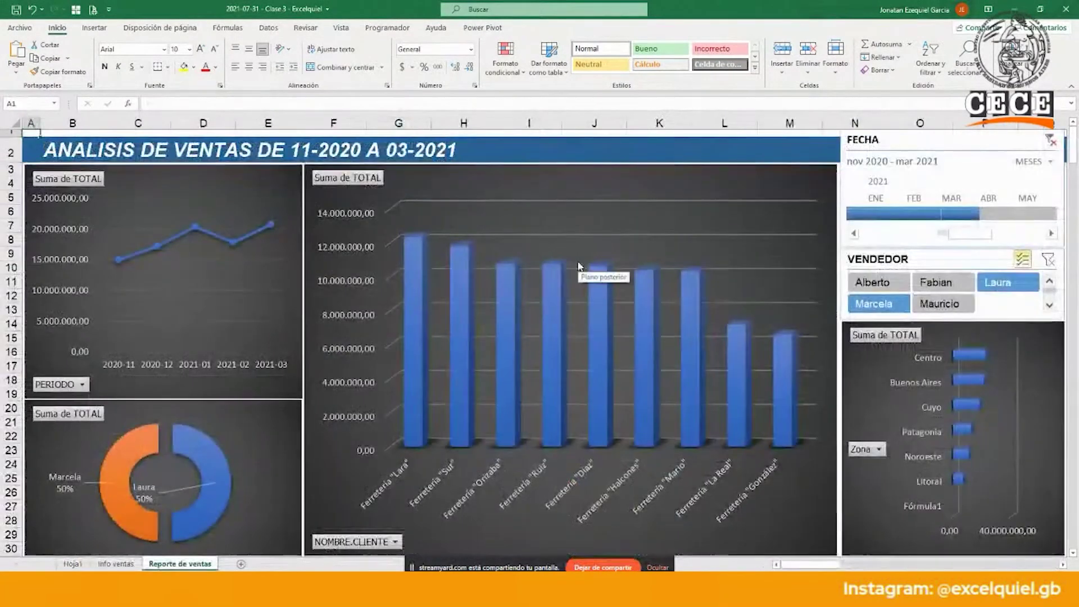
pyautogui.click(508, 143)
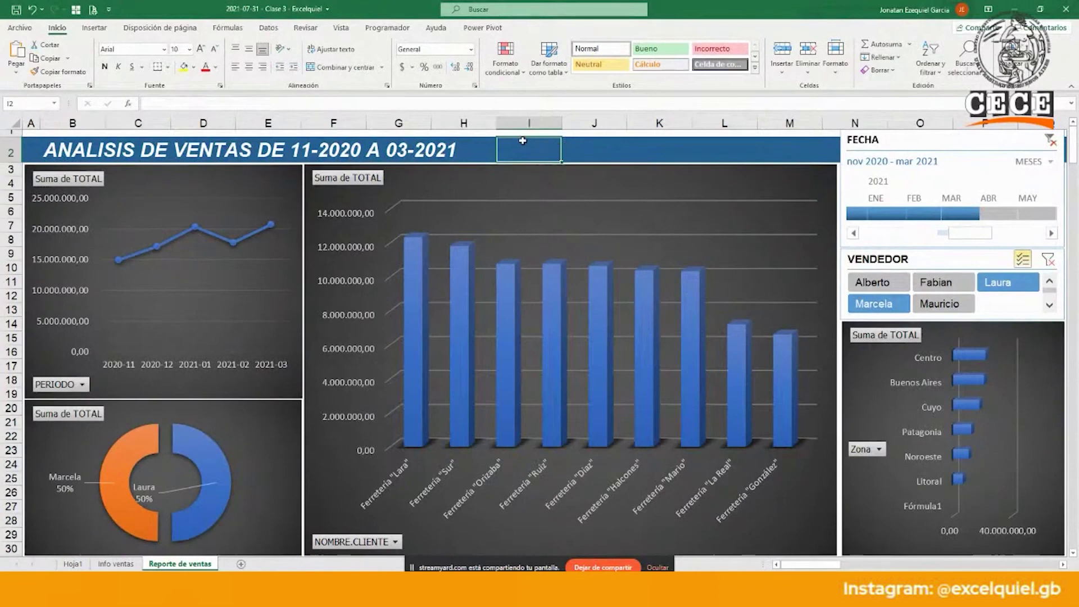
pyautogui.click(659, 150)
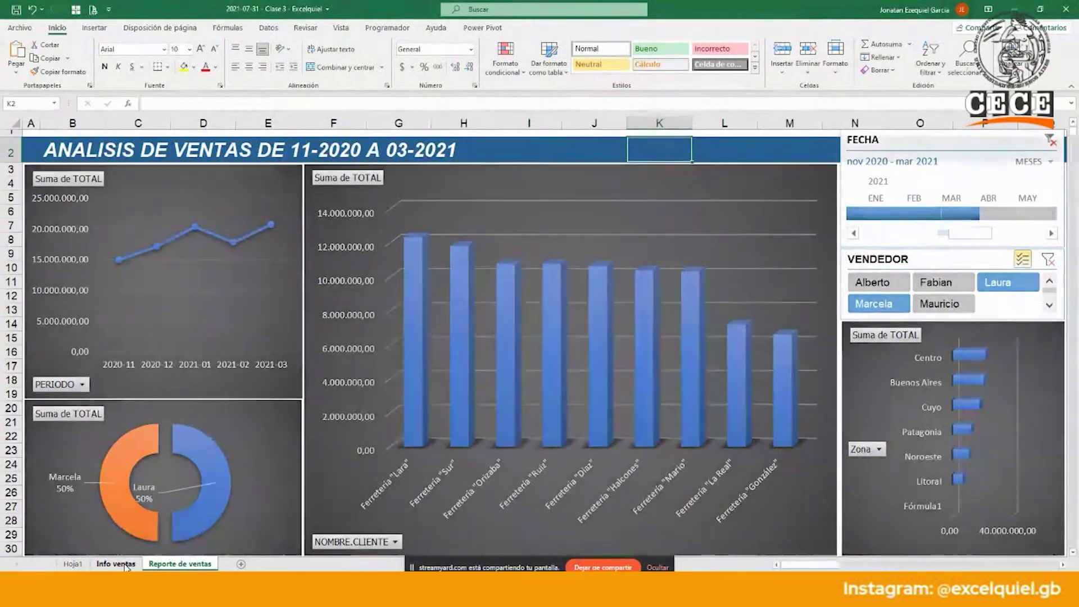
# - Set the TOTAL value in cell M89 of the Info ventas sheet to 1.251.600.000,11
pyautogui.click(116, 564)
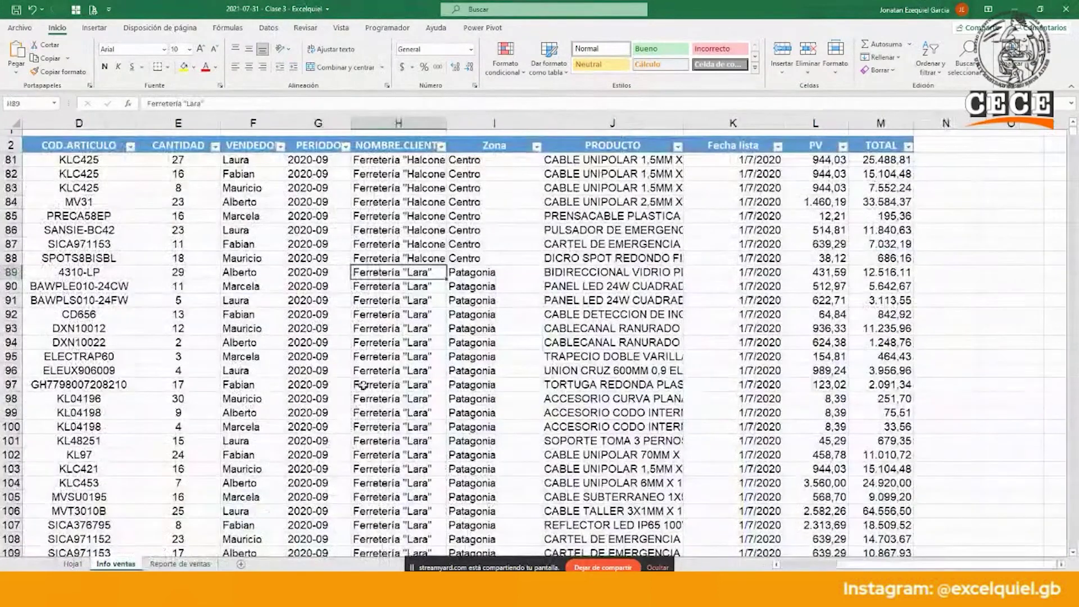
pyautogui.press('Right')
pyautogui.press('Right')
pyautogui.press('Right')
pyautogui.press('Right')
pyautogui.press('Right')
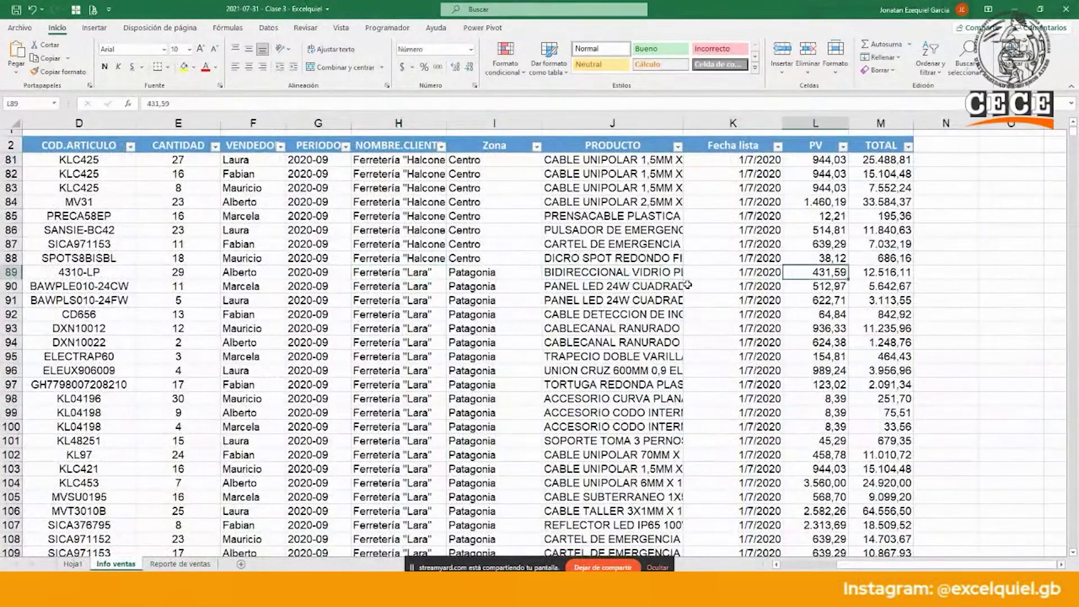
pyautogui.press('F2')
pyautogui.write('00000')
pyautogui.press('Return')
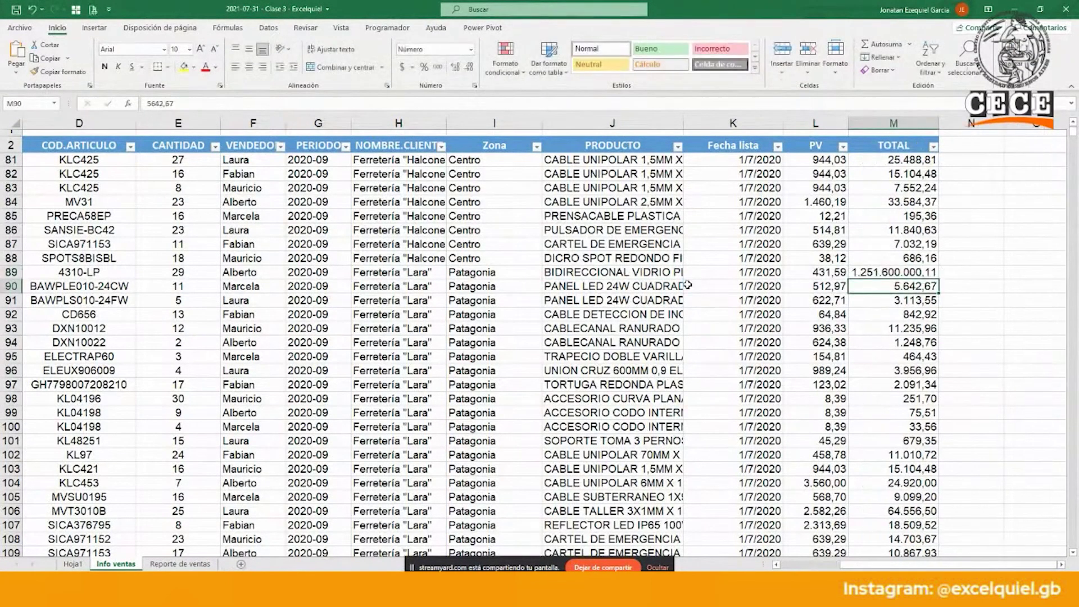
# - Refresh all pivot tables feeding the Reporte de ventas dashboard and return to its charts
pyautogui.hotkey('ctrl', 'pagedown')
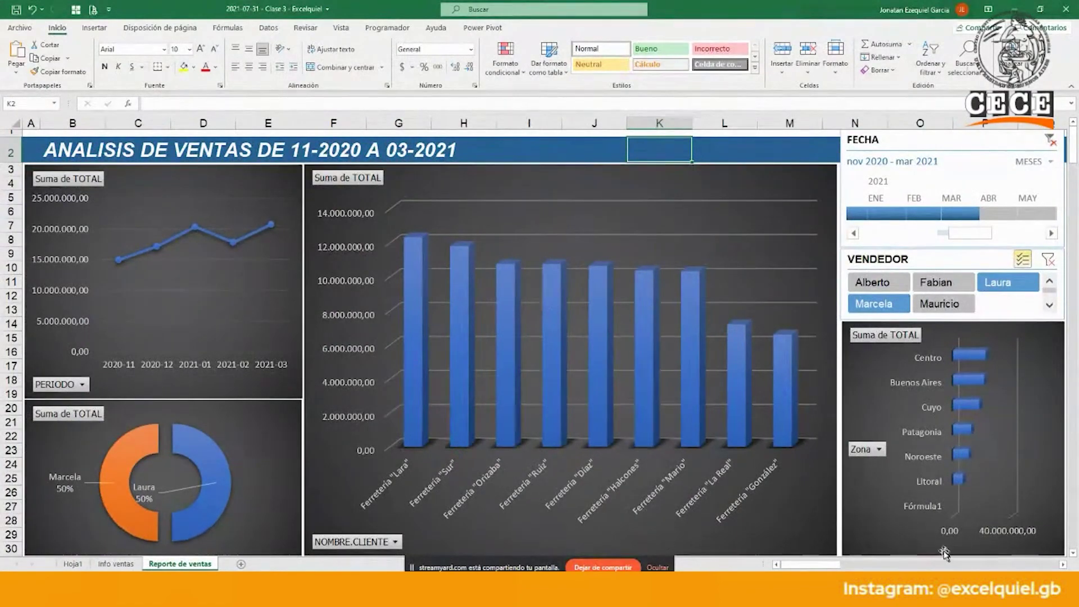
pyautogui.moveTo(822, 564); pyautogui.dragTo(942, 564)
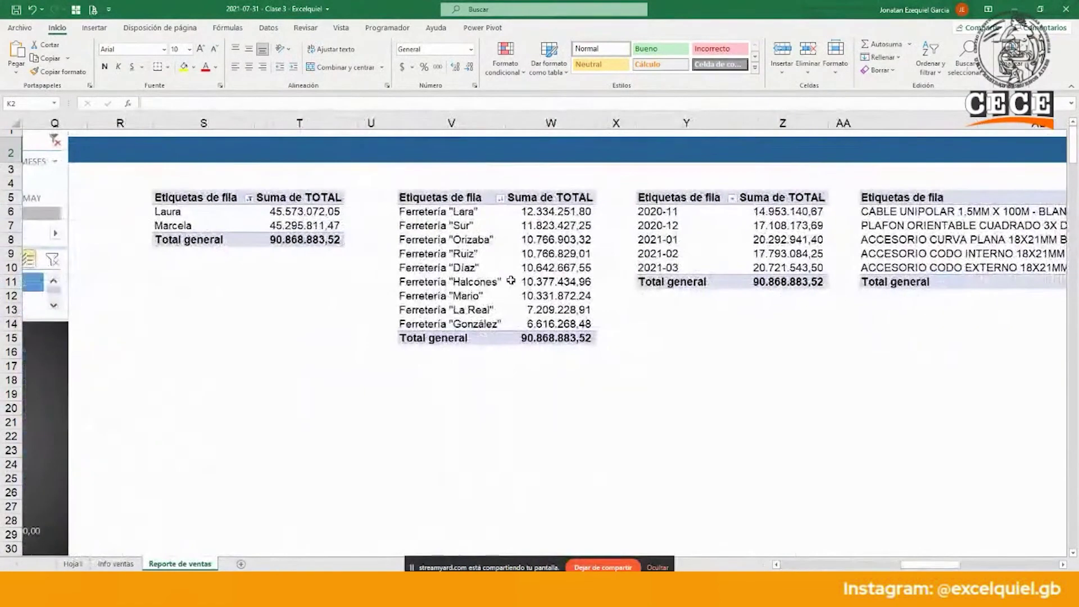
pyautogui.click(511, 281)
pyautogui.click(562, 28)
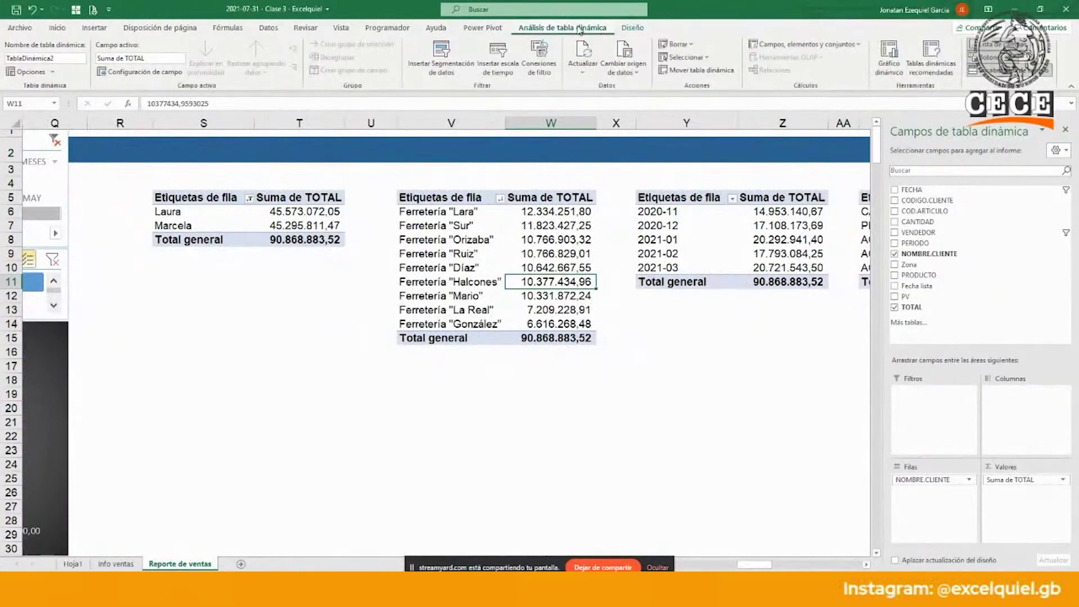
pyautogui.click(583, 65)
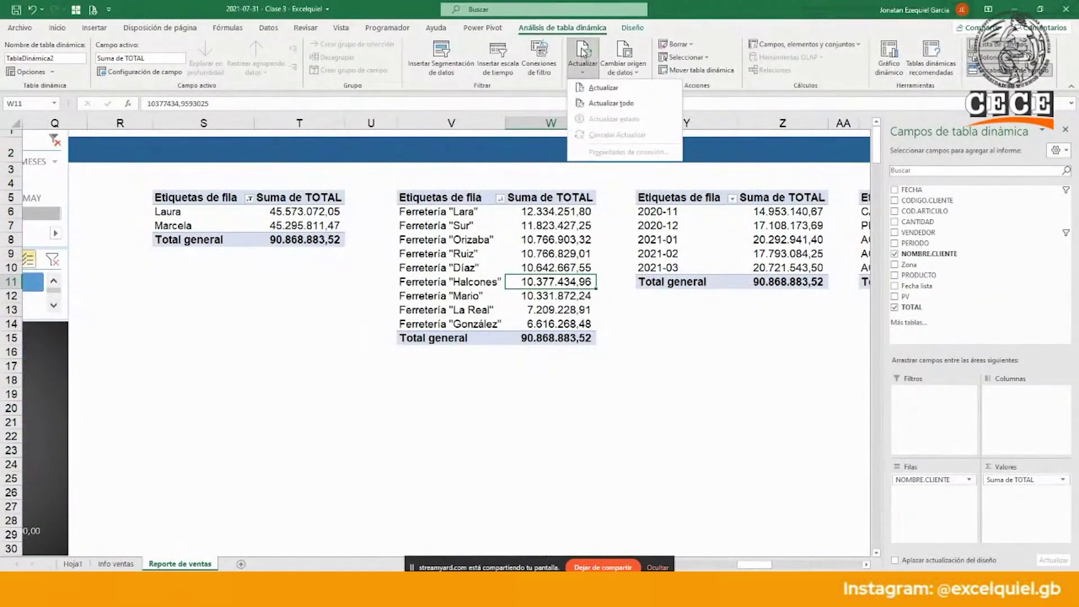
pyautogui.click(729, 27)
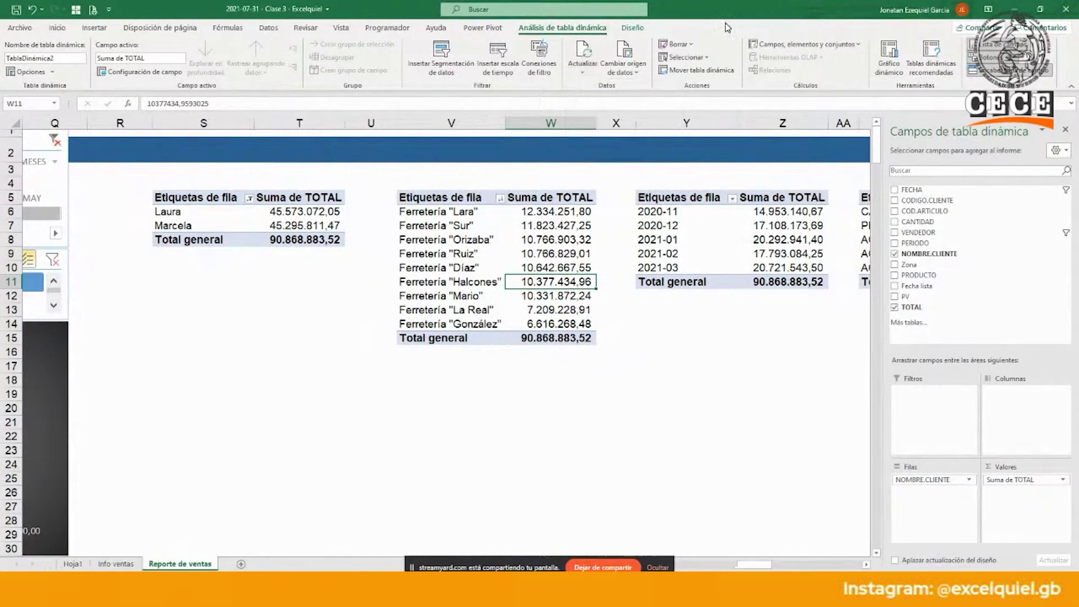
pyautogui.click(588, 78)
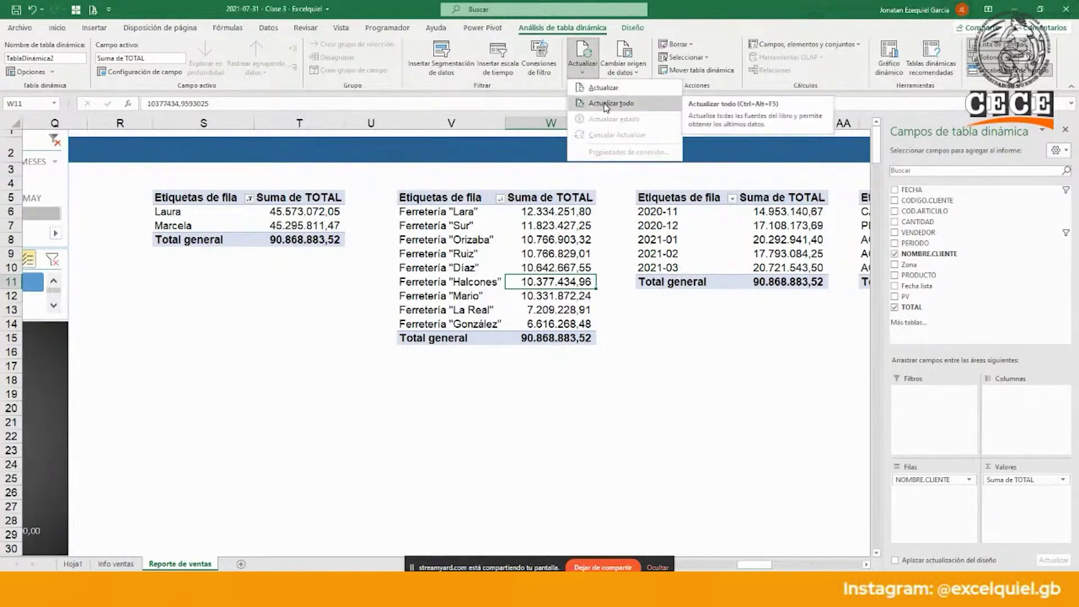
pyautogui.click(271, 29)
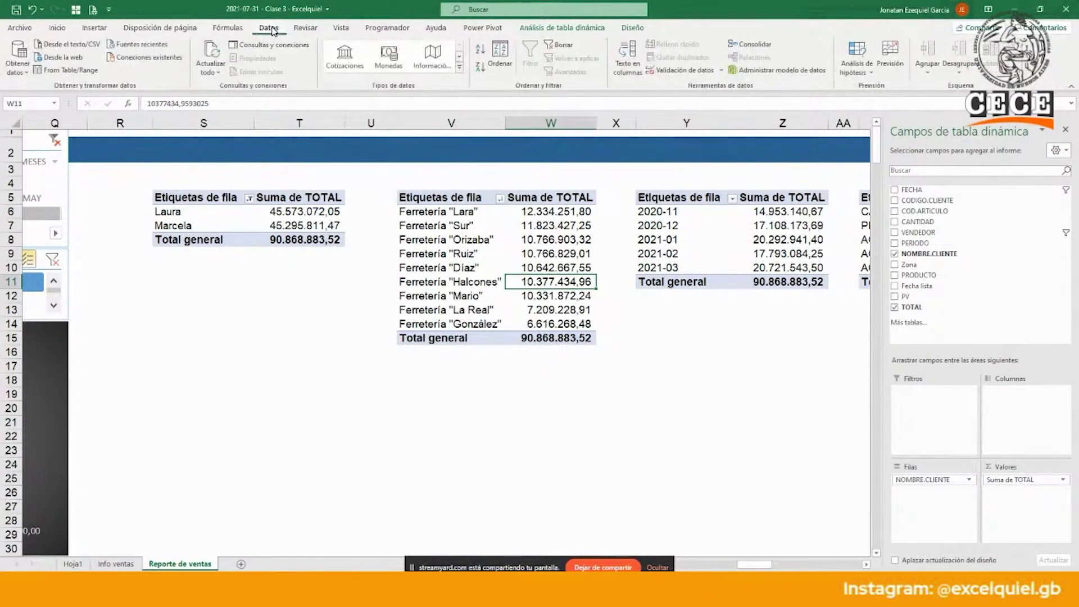
pyautogui.click(212, 73)
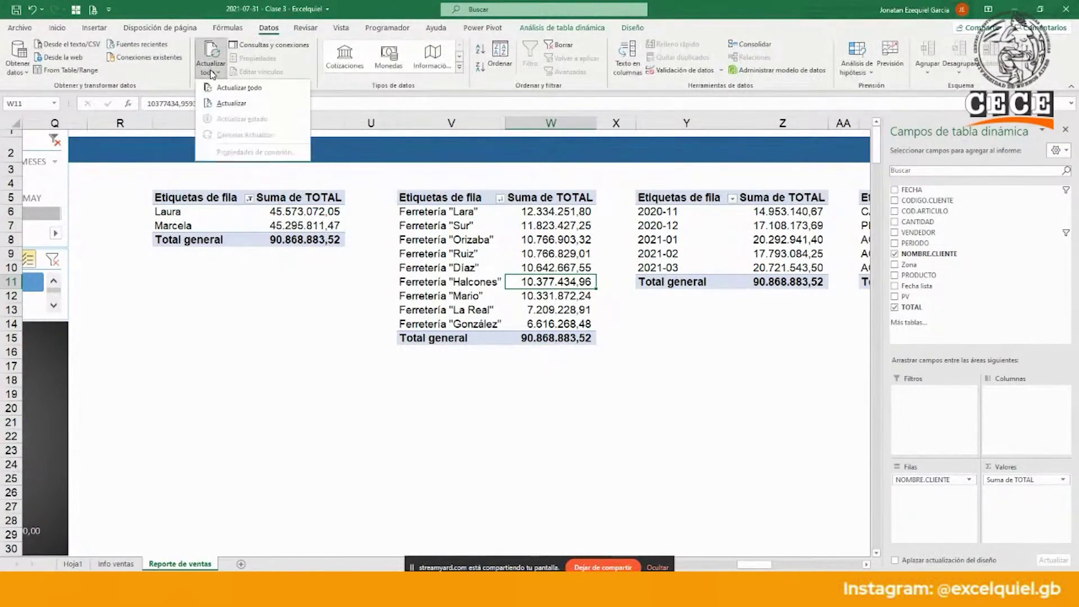
pyautogui.click(239, 88)
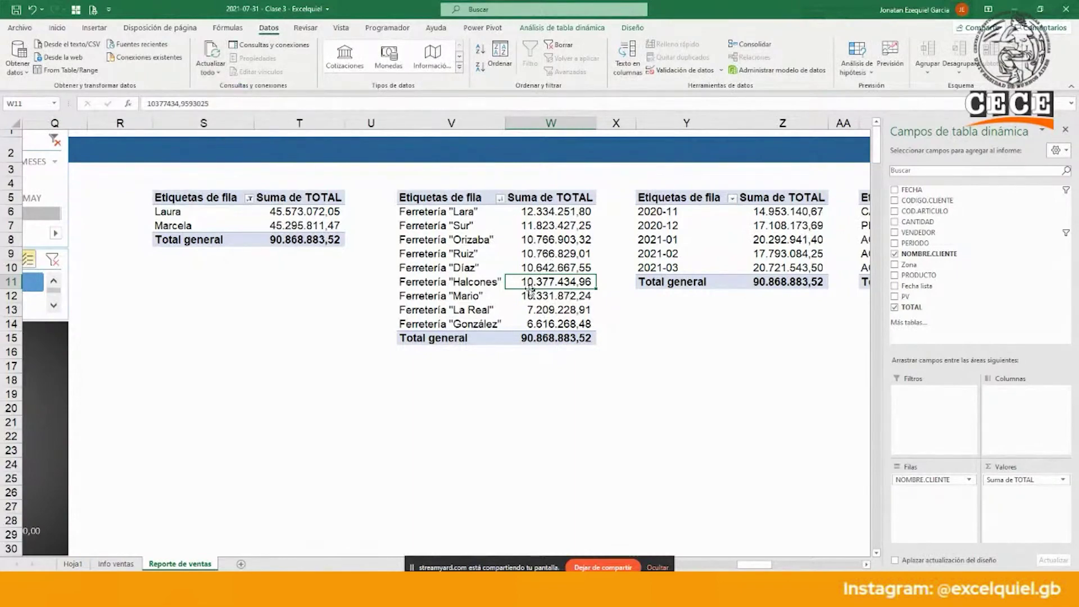
pyautogui.hscroll(-10, 763, 568)
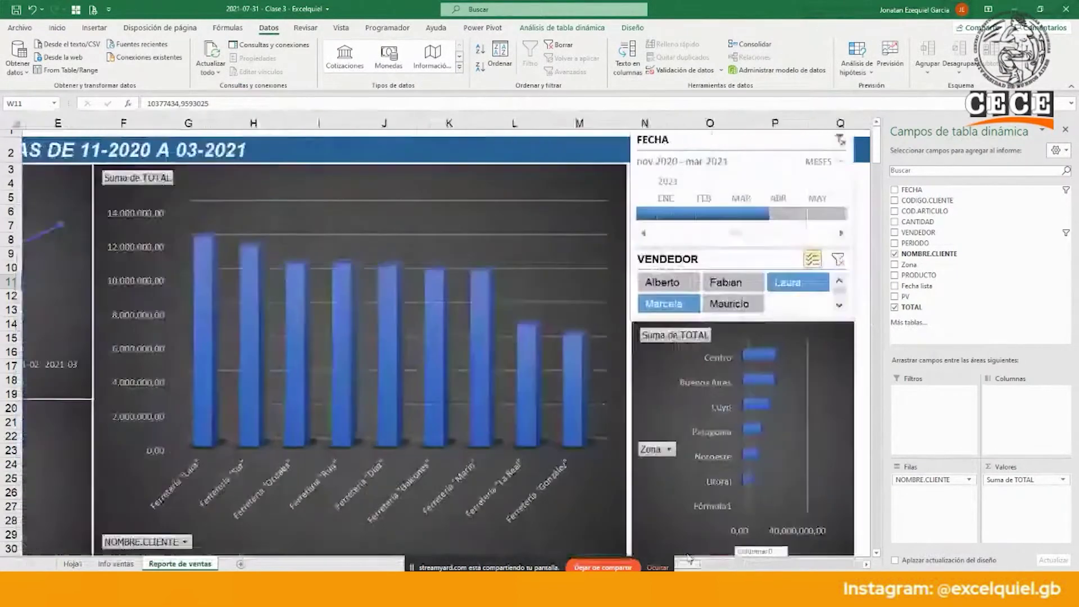